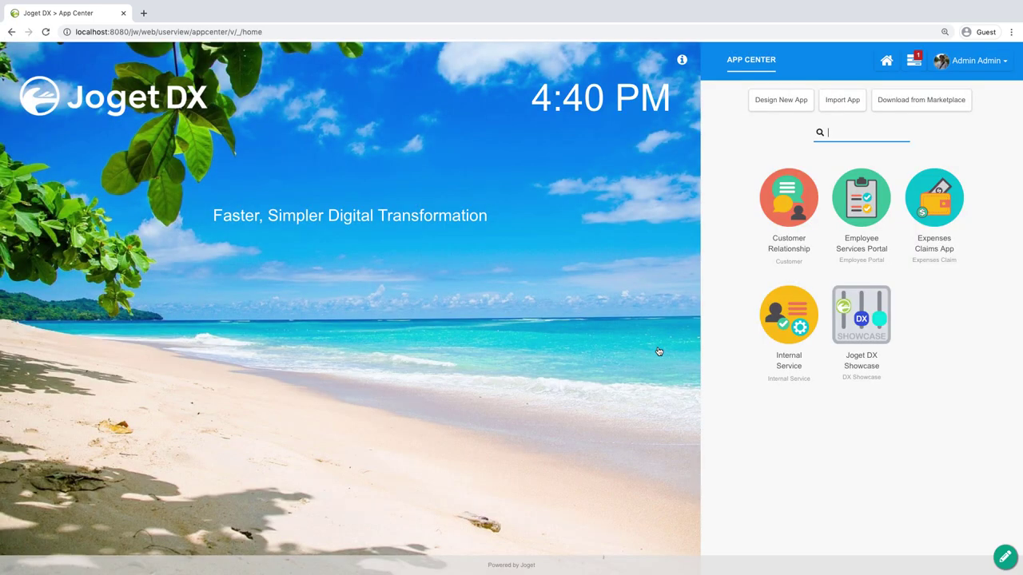
- Create a new app with ID mrb named Meeting Room Booking
click(794, 101)
text(mrb)
click(232, 181)
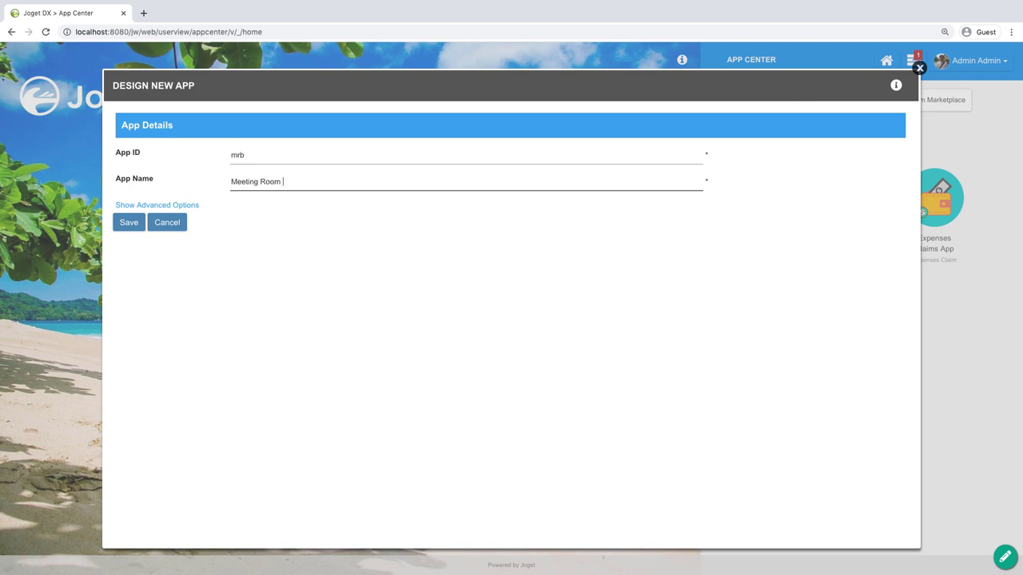
text(Meeting Room Booking)
click(130, 222)
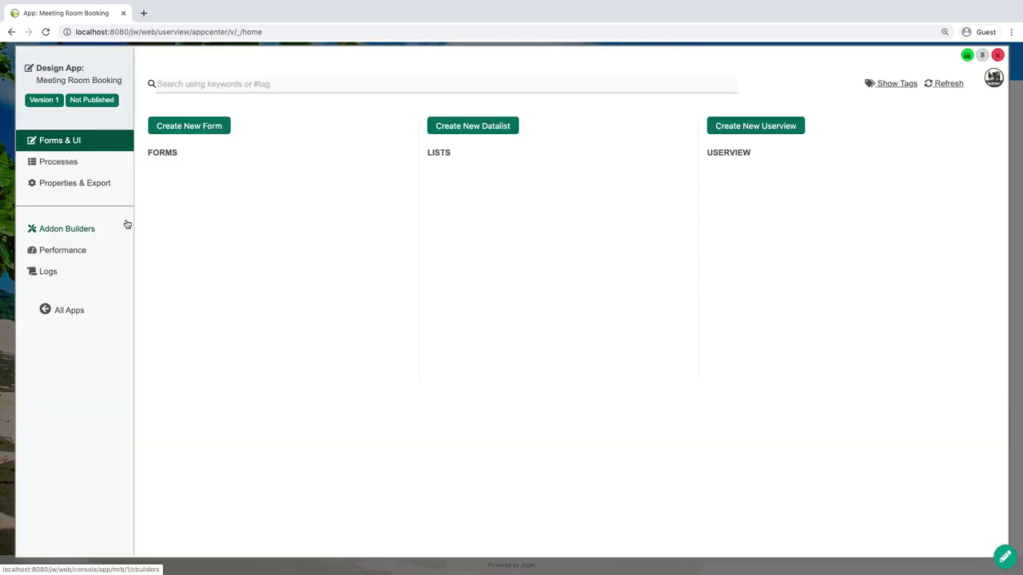
- Create a form named Booking with ID booking, stored in table mrb_booking
click(205, 125)
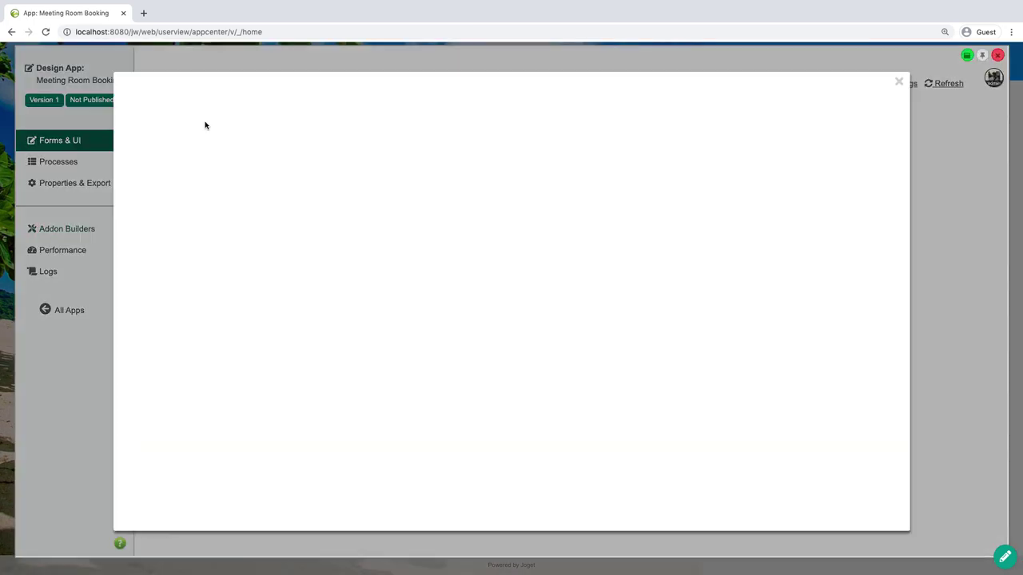
click(276, 157)
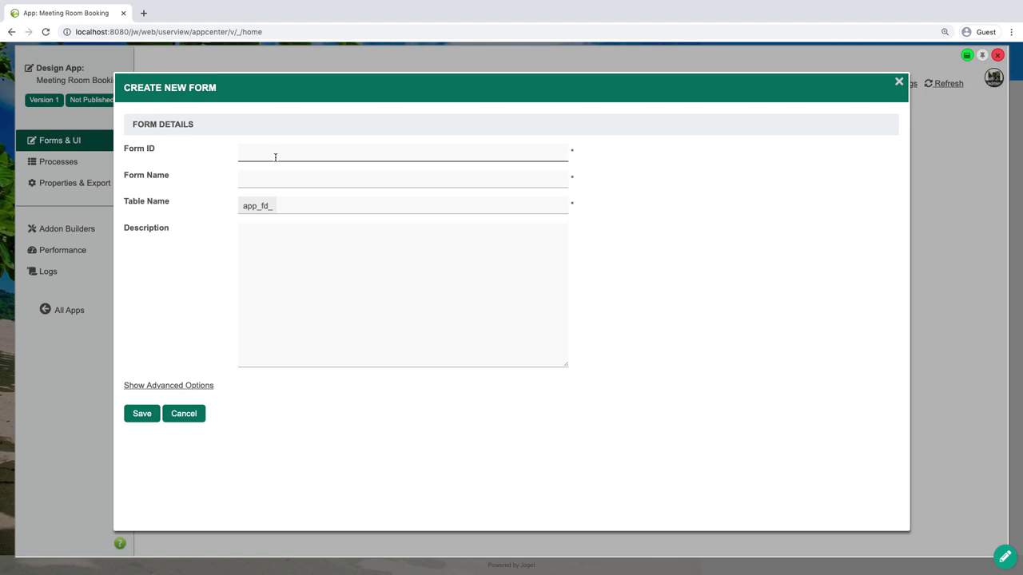
click(241, 179)
text(Booking)
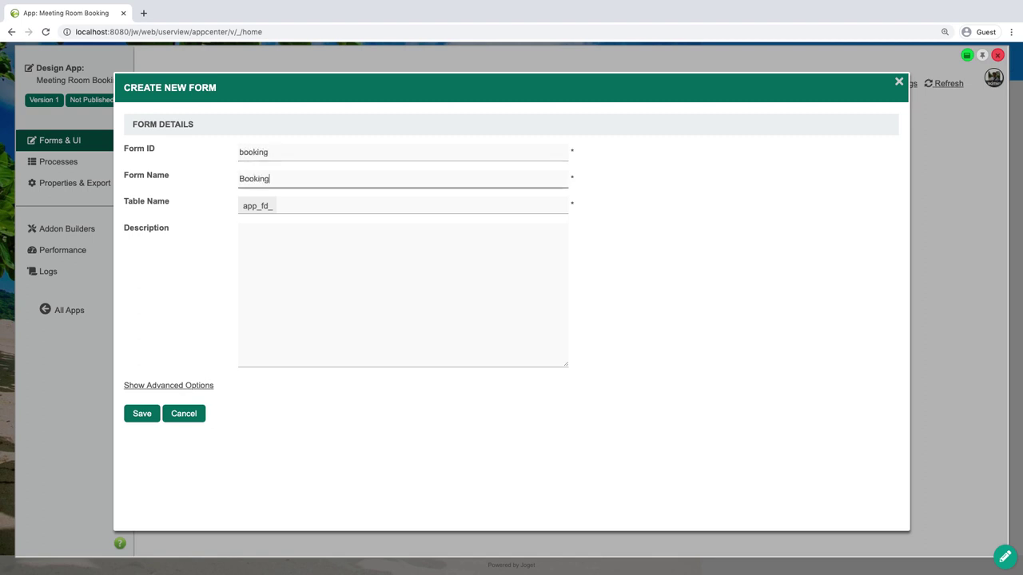
click(320, 205)
text(mrb_booking)
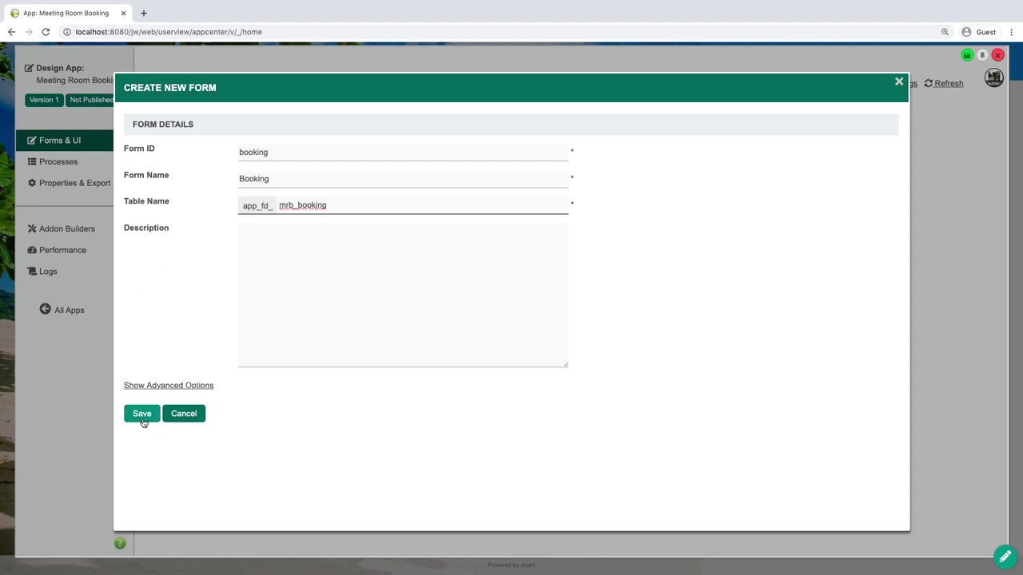
click(142, 414)
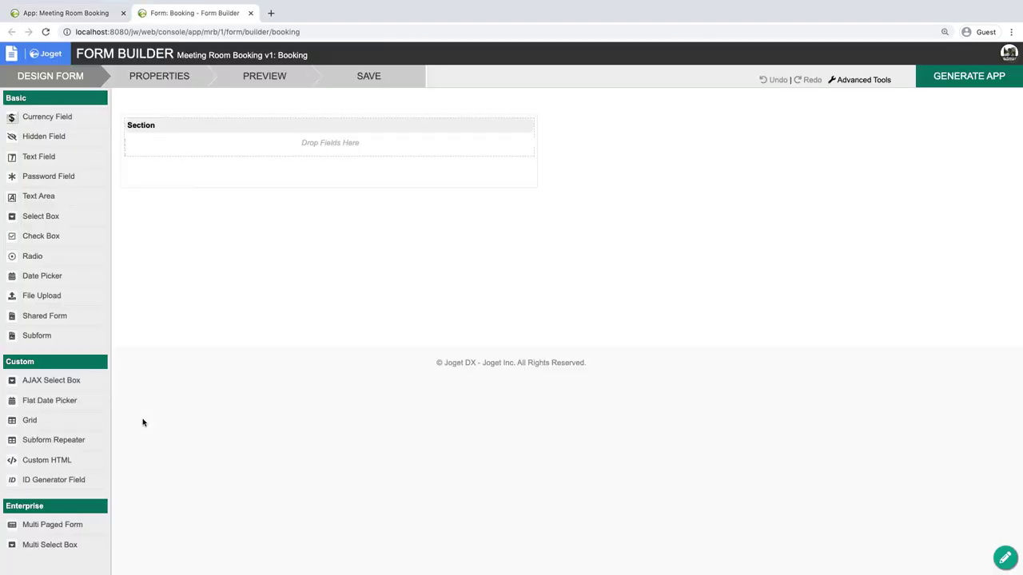
- Change the empty section's label from Section to Booking
click(471, 125)
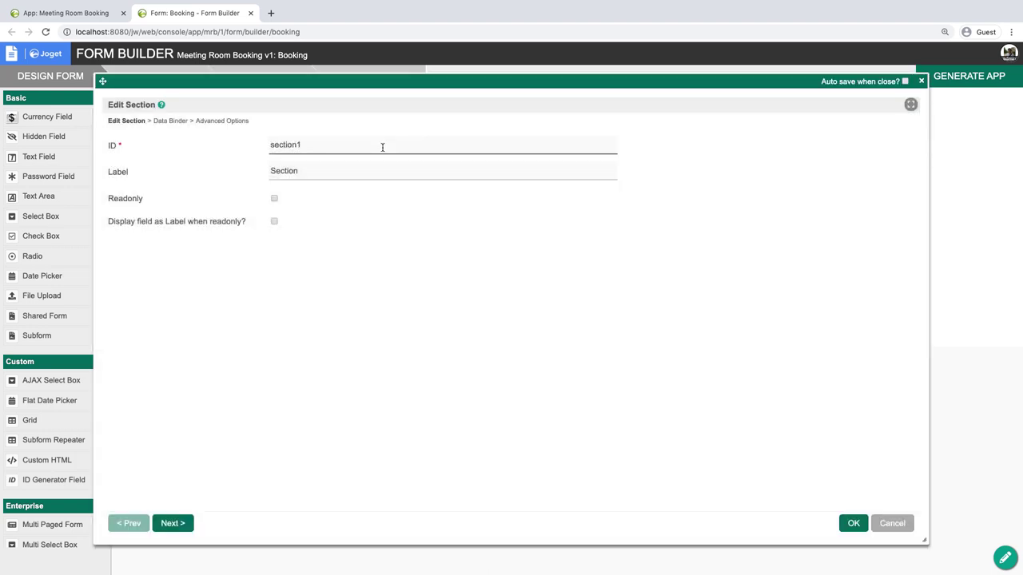
click(369, 166)
key(ctrl+a)
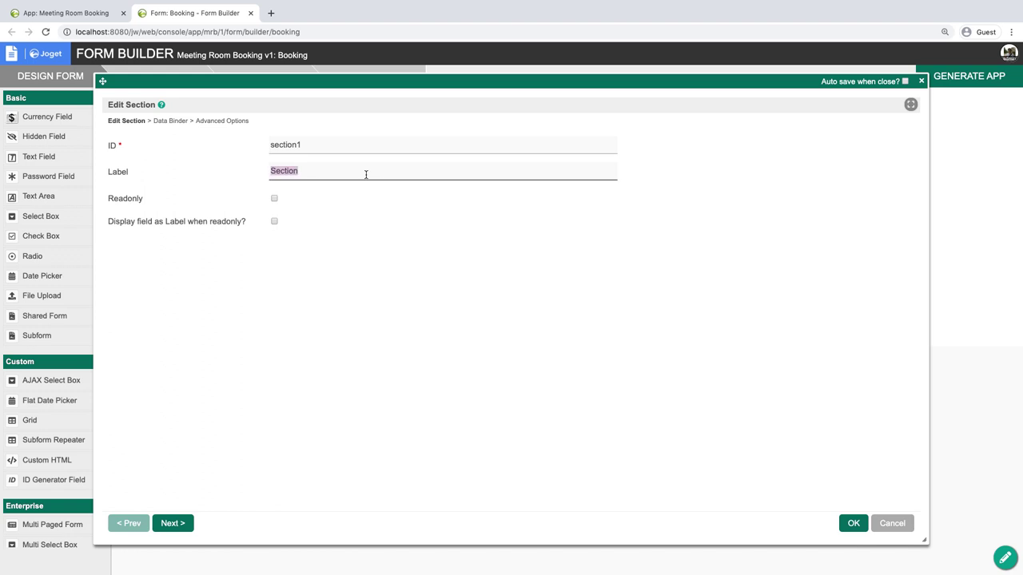
text(V)
drag(922, 541, 563, 533)
drag(103, 81, 481, 87)
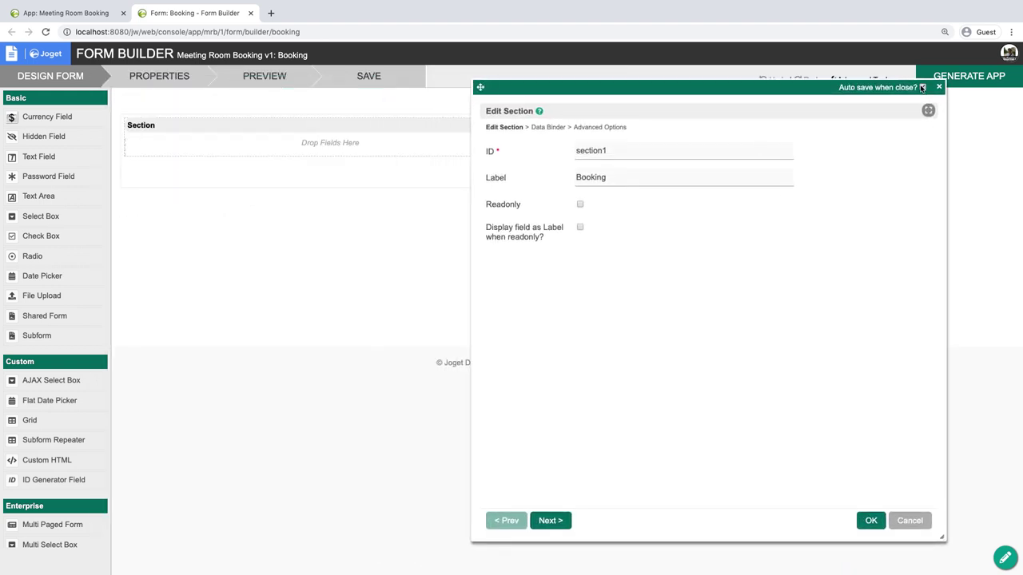
click(869, 520)
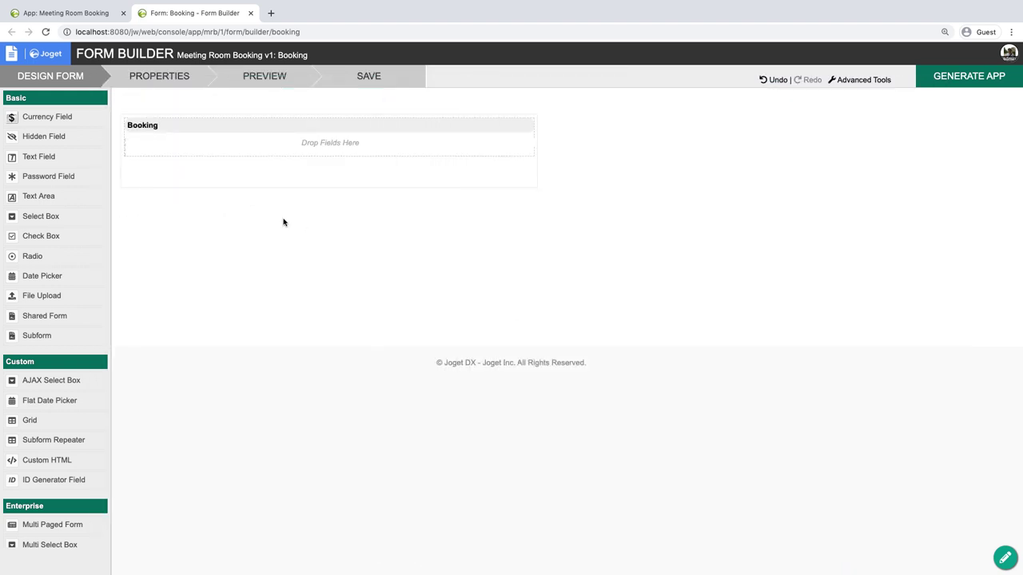
- Add a Name text field (ID name) with placeholder 'Your Name Please'
drag(34, 157, 152, 156)
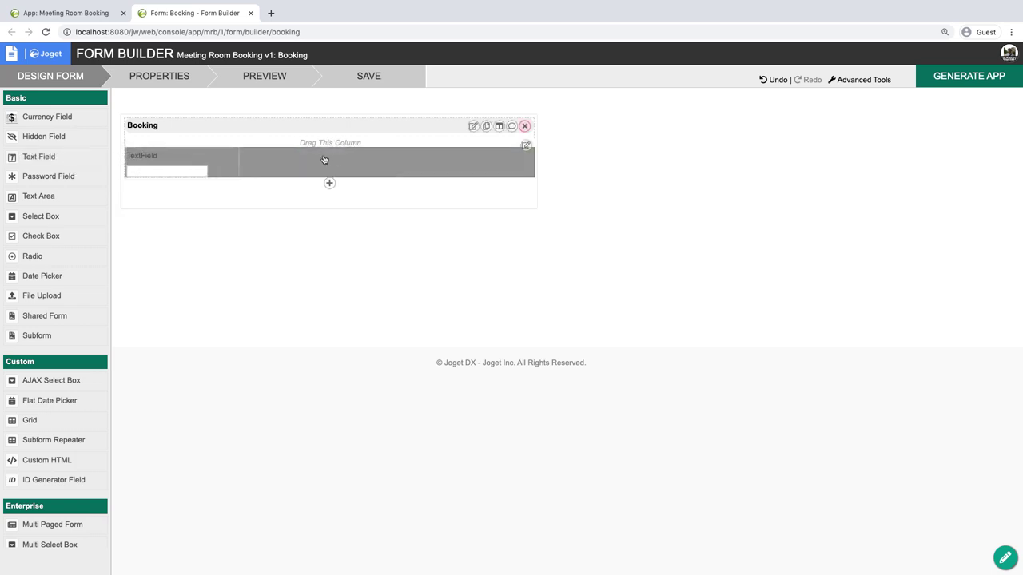
click(318, 155)
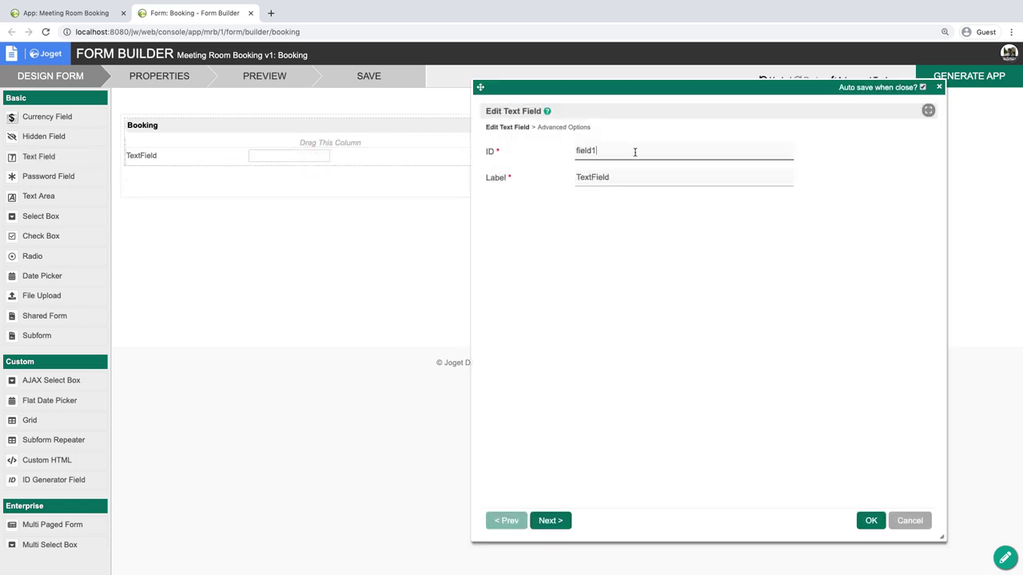
double_click(635, 152)
text(name)
key(Tab)
text(Na)
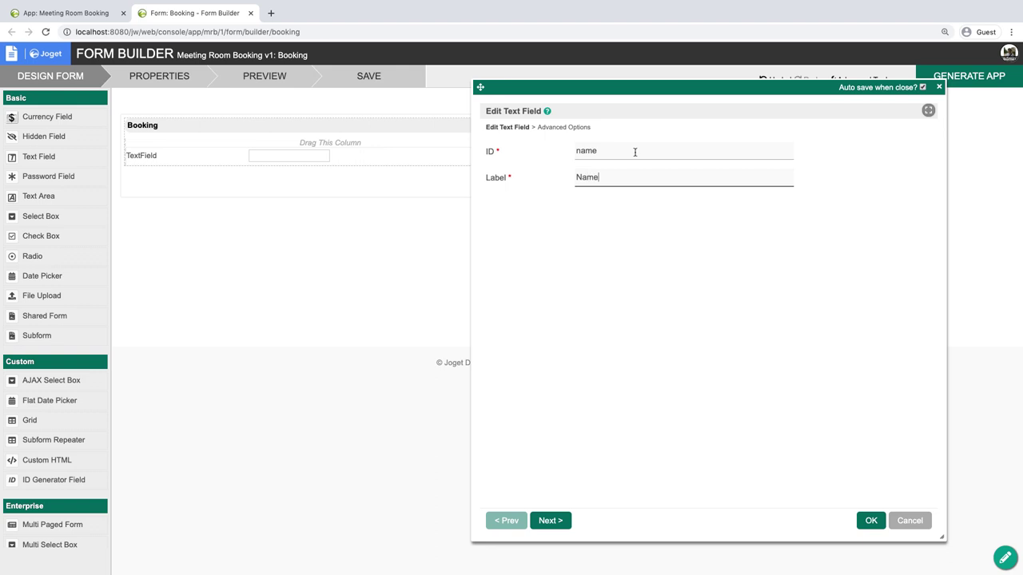
click(568, 127)
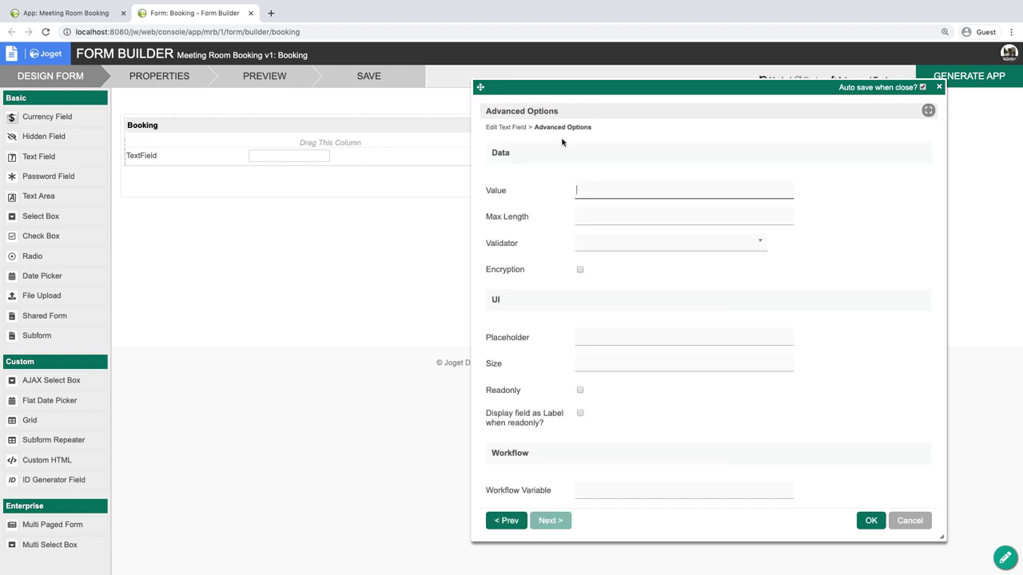
click(628, 343)
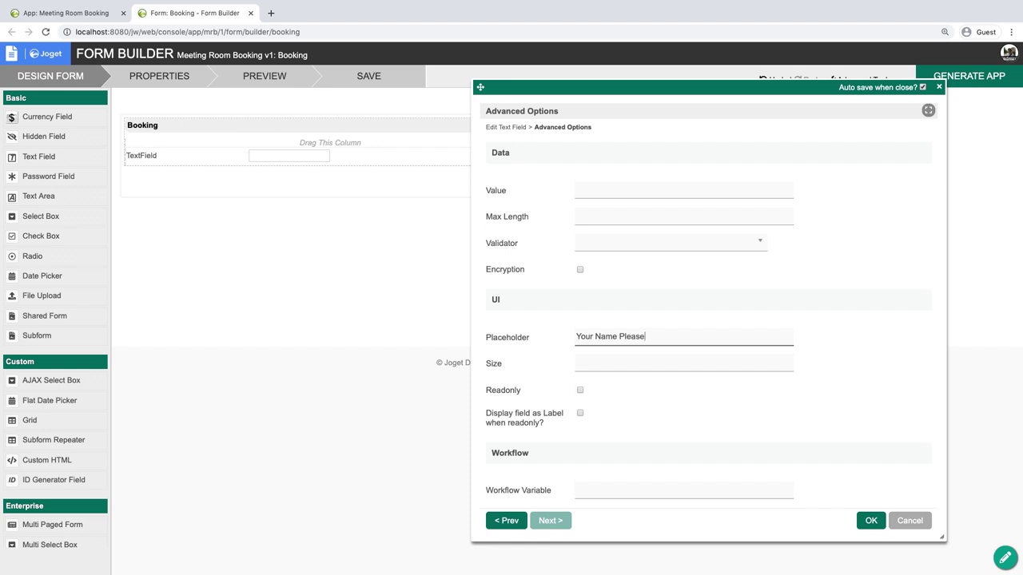
click(870, 520)
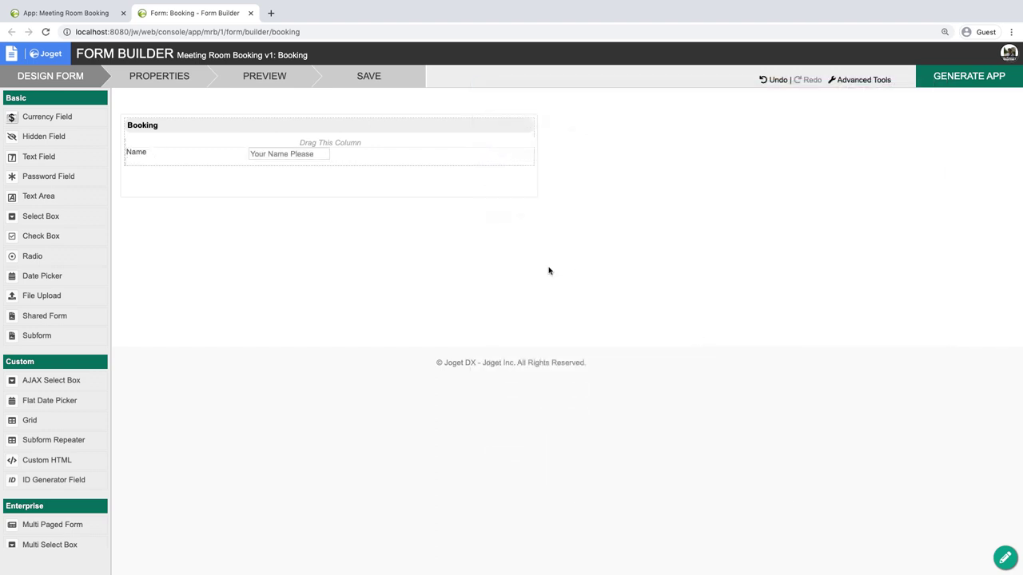
- Add a Subject text field (ID subject) with placeholder 'Your Meeting Title Please'
drag(55, 165, 198, 180)
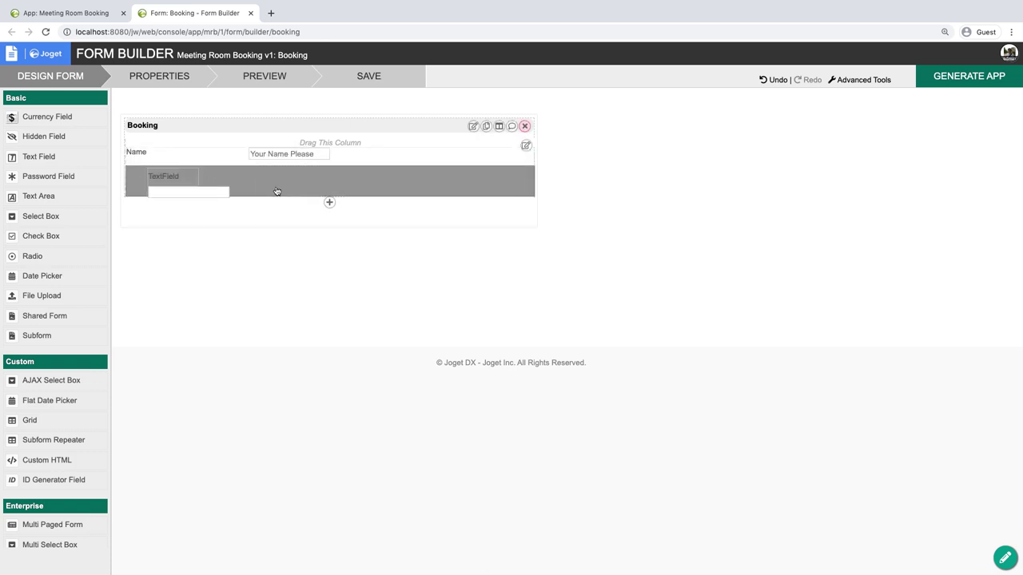
click(318, 174)
double_click(657, 153)
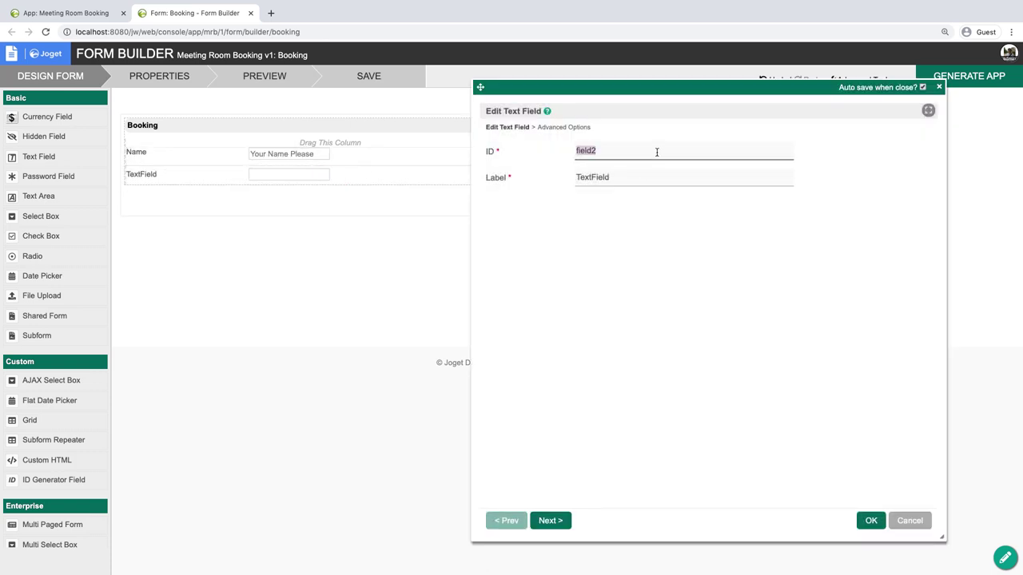
text(subject)
key(Tab)
text(S)
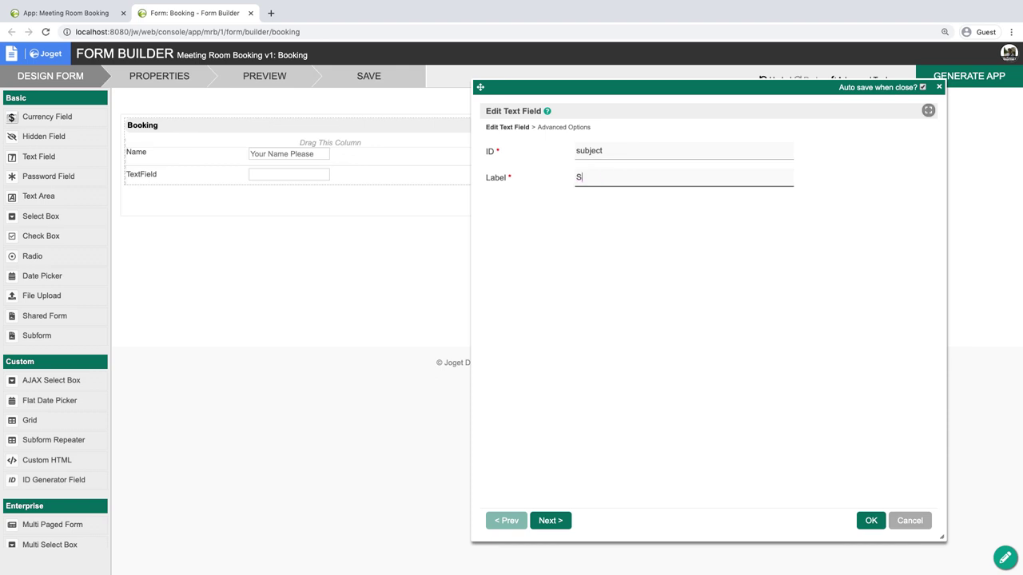
click(564, 127)
click(654, 340)
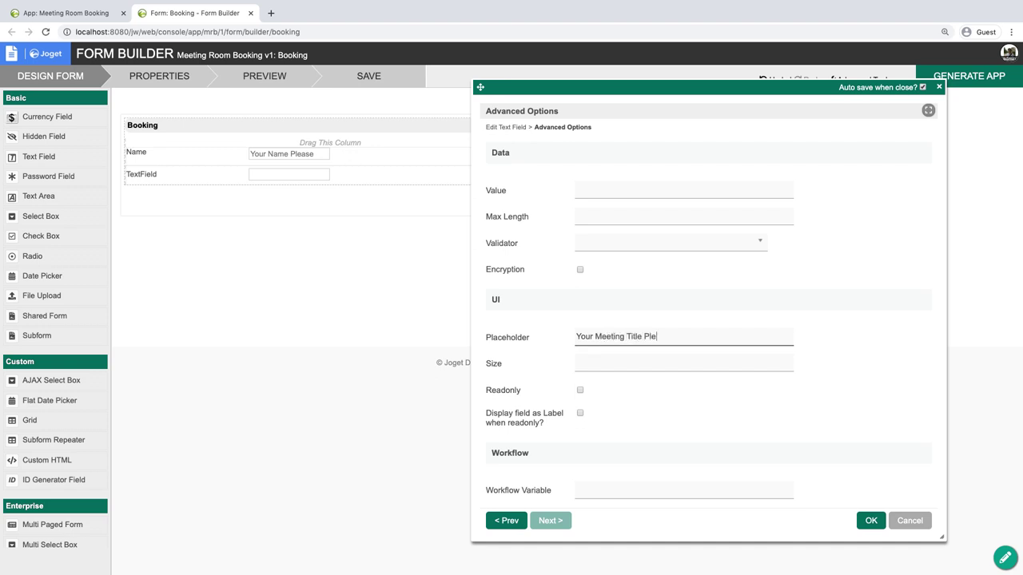
key(Return)
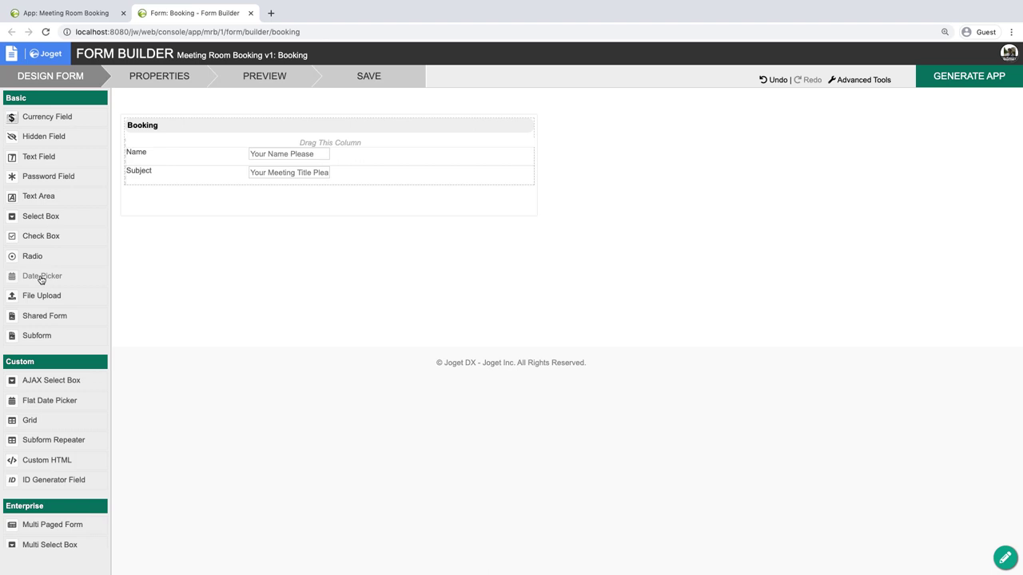
- Add a Date From date-and-time picker (ID date) using 24-hour format
drag(42, 279, 228, 198)
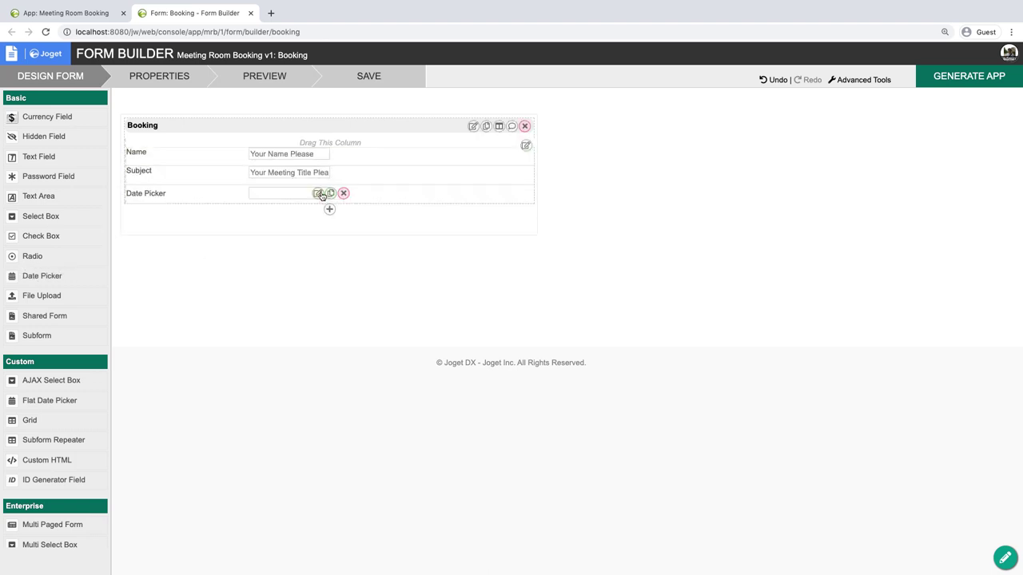
click(318, 193)
key(ctrl+a)
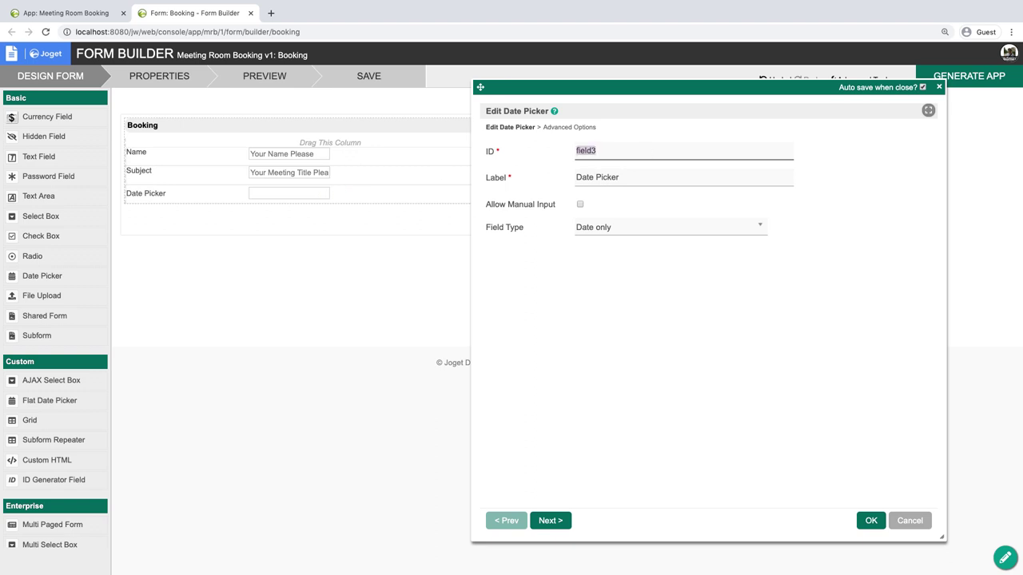
text(date_from)
key(Tab)
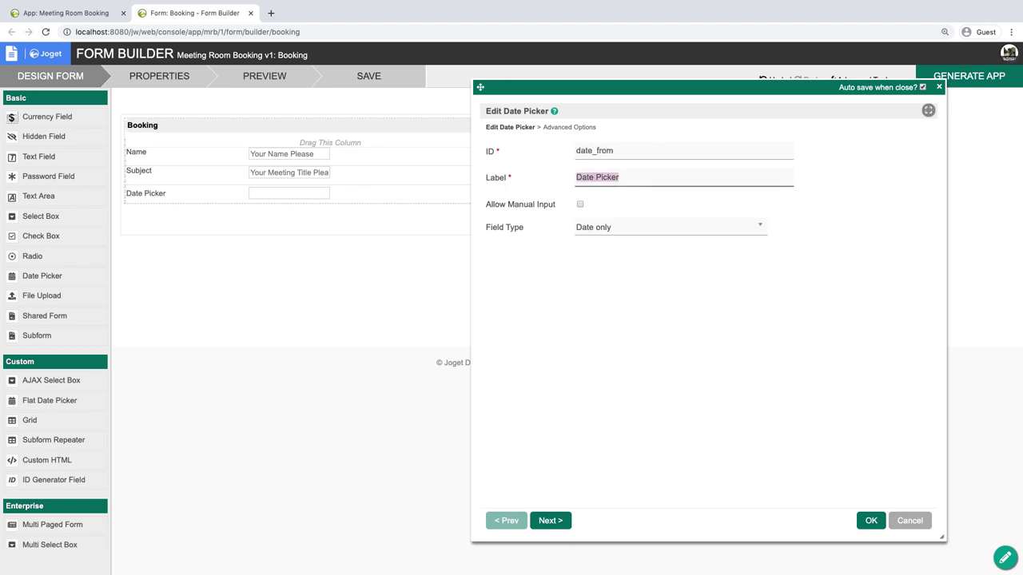
text(Date From)
click(687, 227)
click(601, 282)
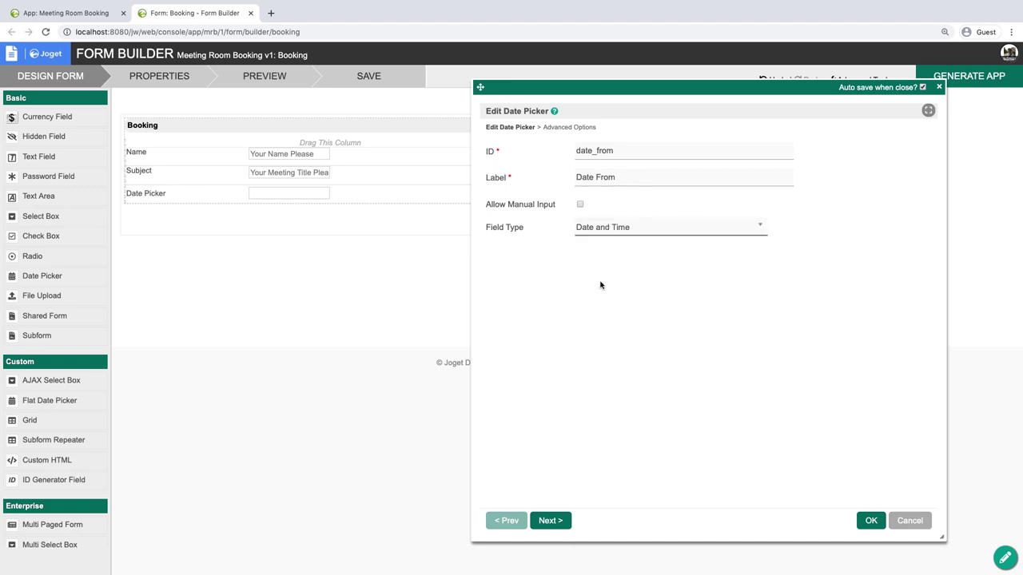
click(565, 128)
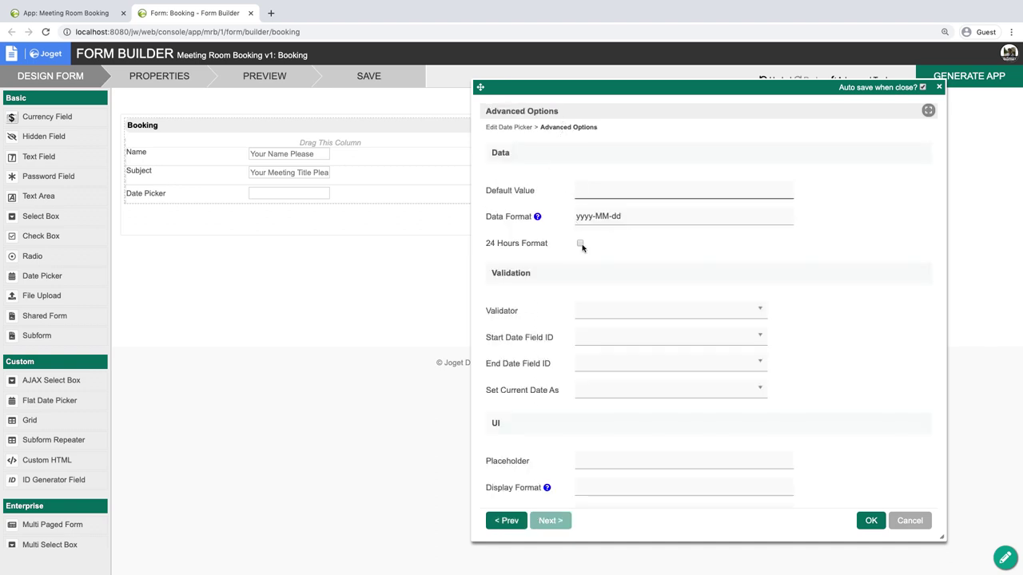
click(581, 244)
click(871, 520)
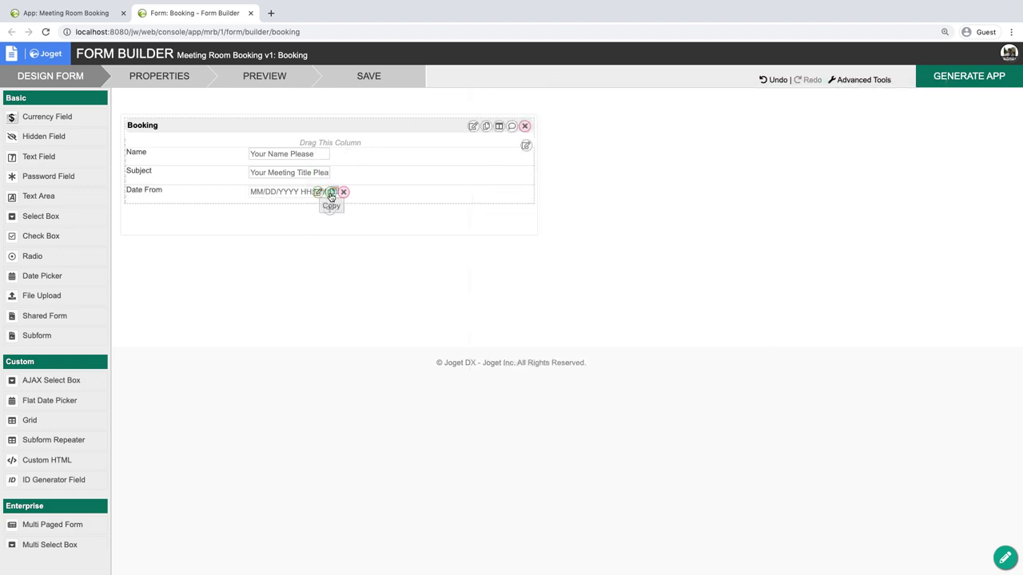
- Duplicate Date From and relabel the copy Date To with ID date_to
click(332, 195)
click(525, 146)
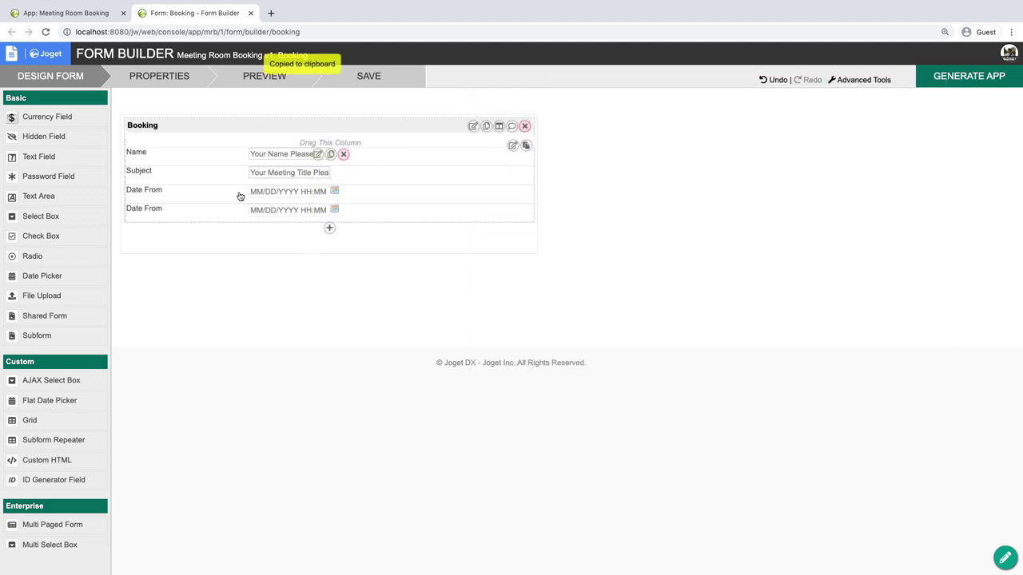
click(317, 210)
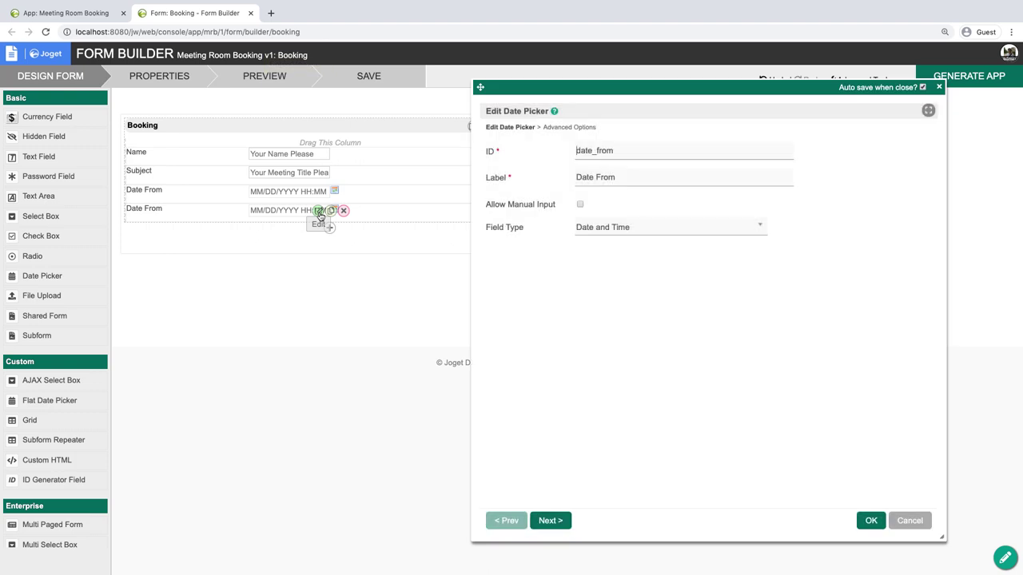
double_click(604, 149)
text(date_to)
key(Tab)
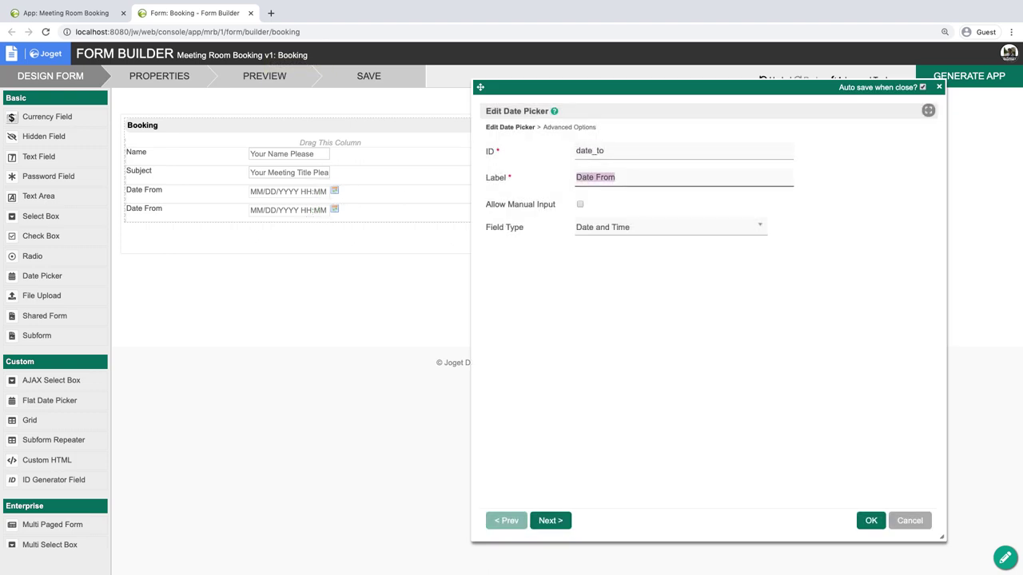
key(End)
key(BackSpace)
key(BackSpace)
text(To)
key(Return)
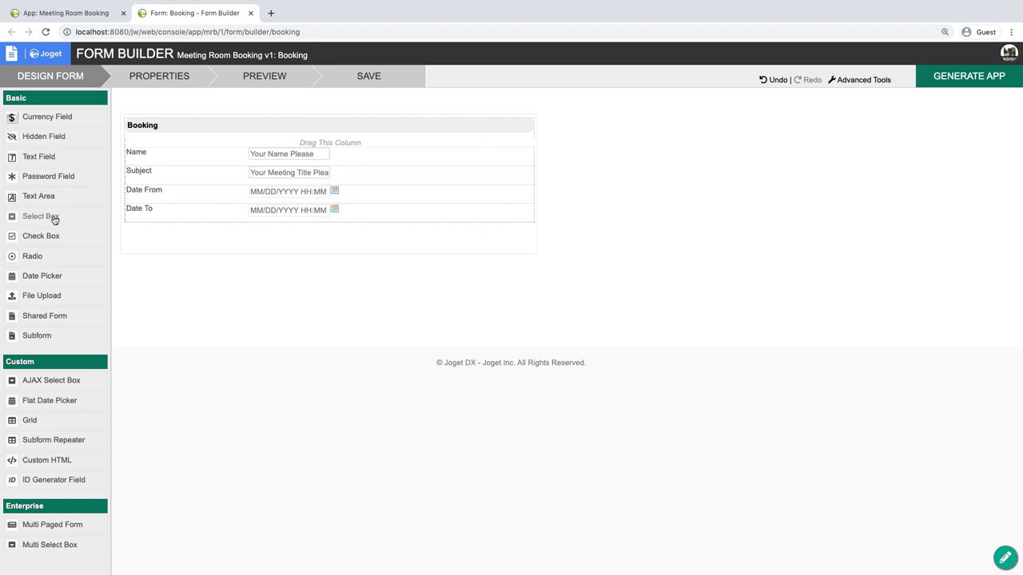
- Insert a select box below Subject with ID room and label Room
drag(50, 217, 186, 206)
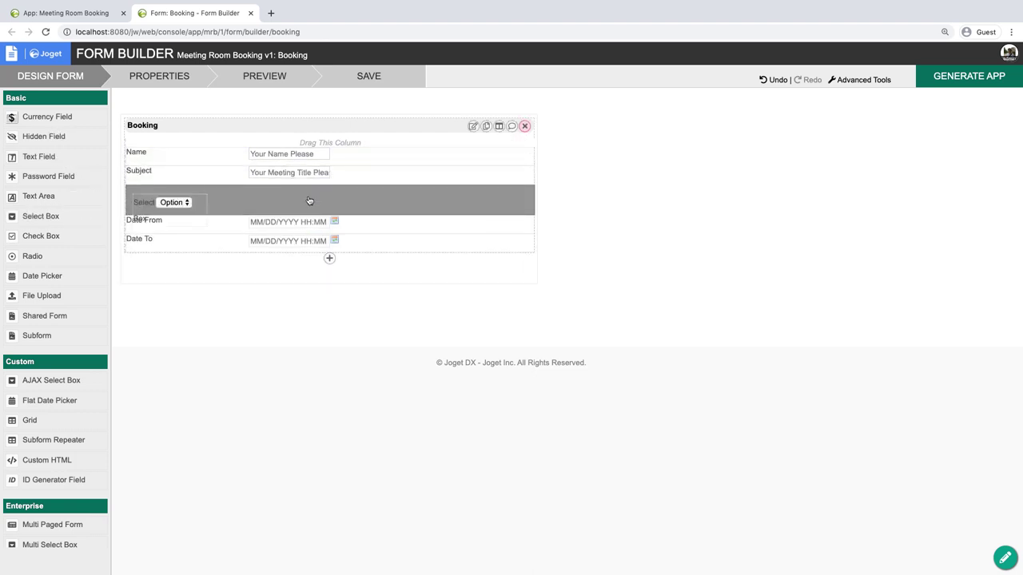
click(318, 195)
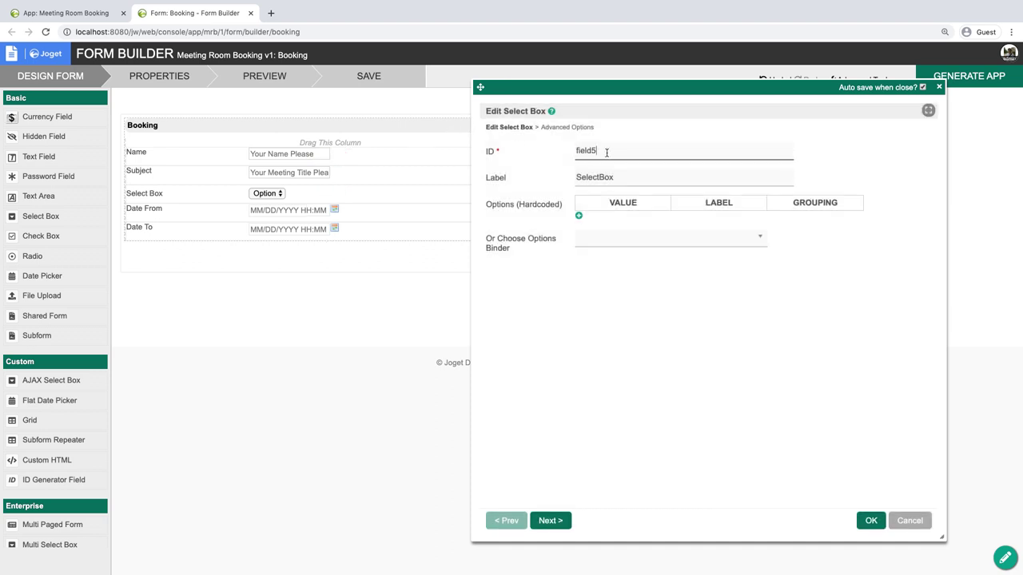
double_click(607, 153)
text(room)
key(Tab)
text(Room)
- Give the Room dropdown options Alpha Room and Beta Room, and save the form
click(579, 216)
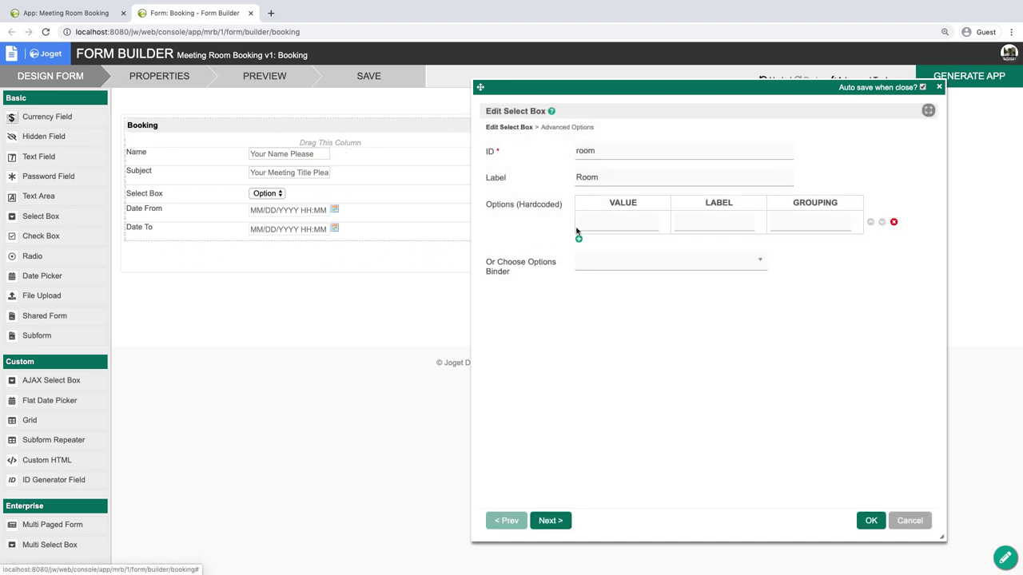
click(579, 238)
click(580, 262)
click(605, 245)
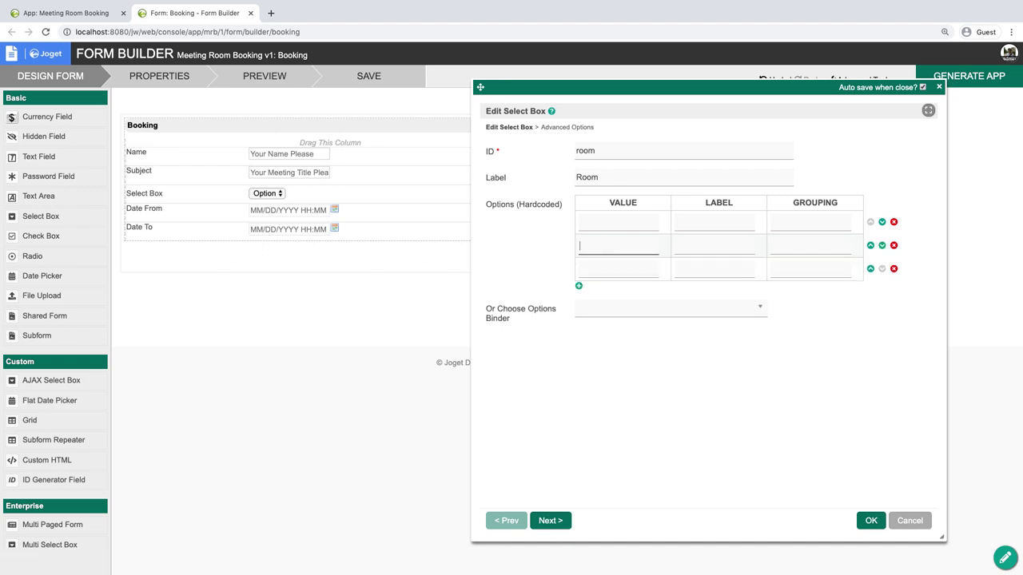
text(Alpha Room)
key(Tab)
text(Alpha Room)
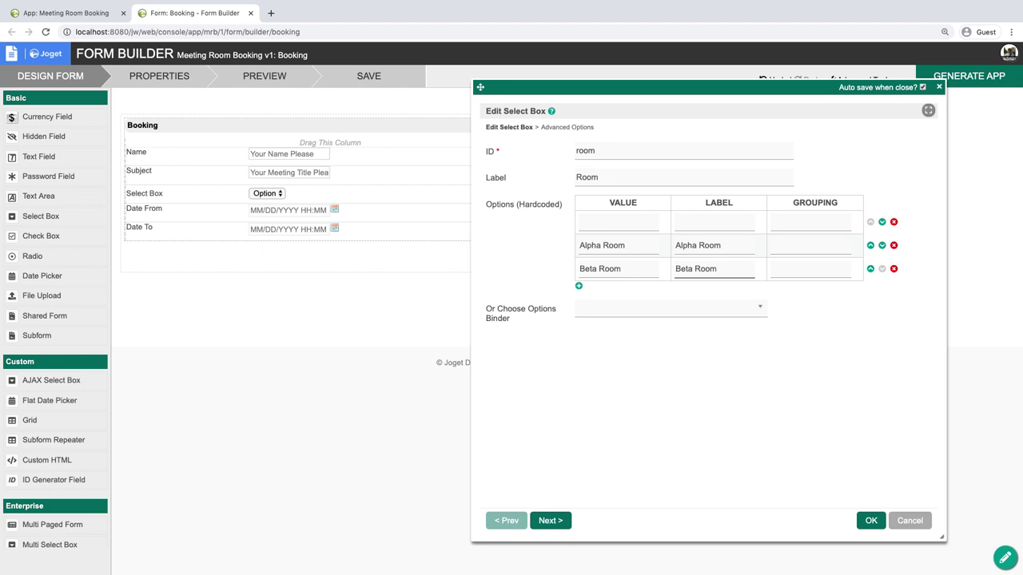
click(871, 520)
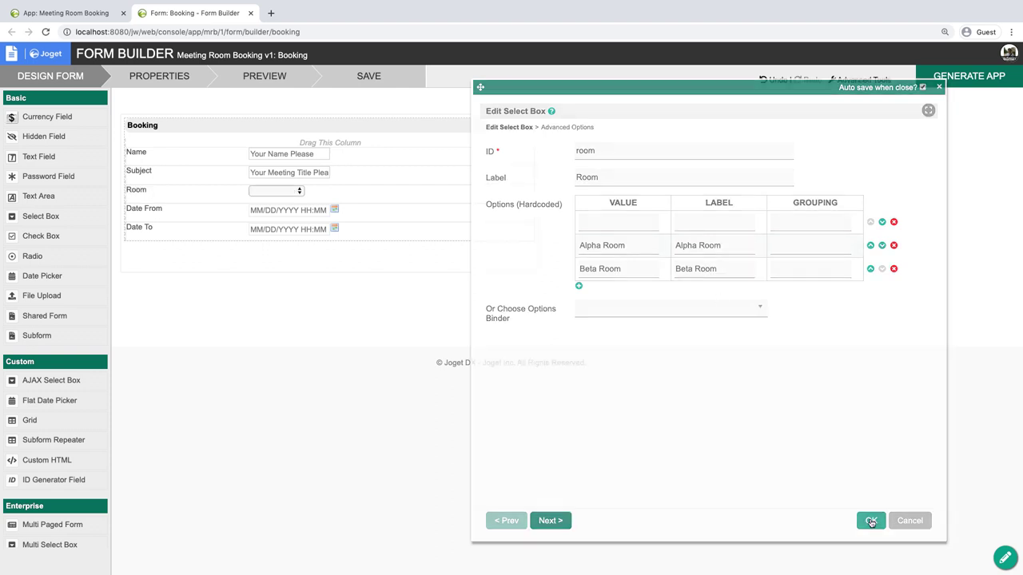
click(367, 76)
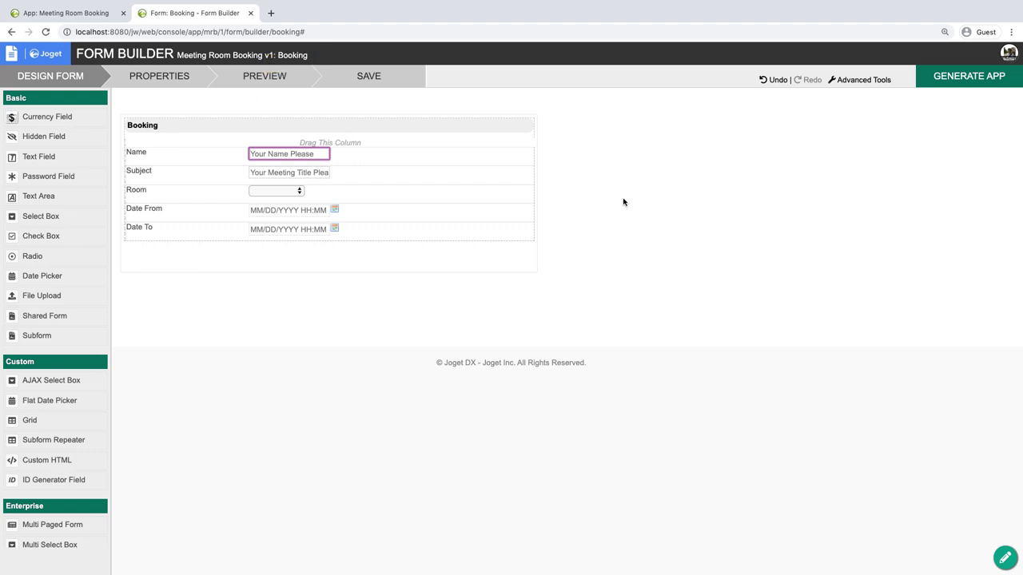
- Generate a Booking CRUD from the form and go back to the App Center
click(988, 83)
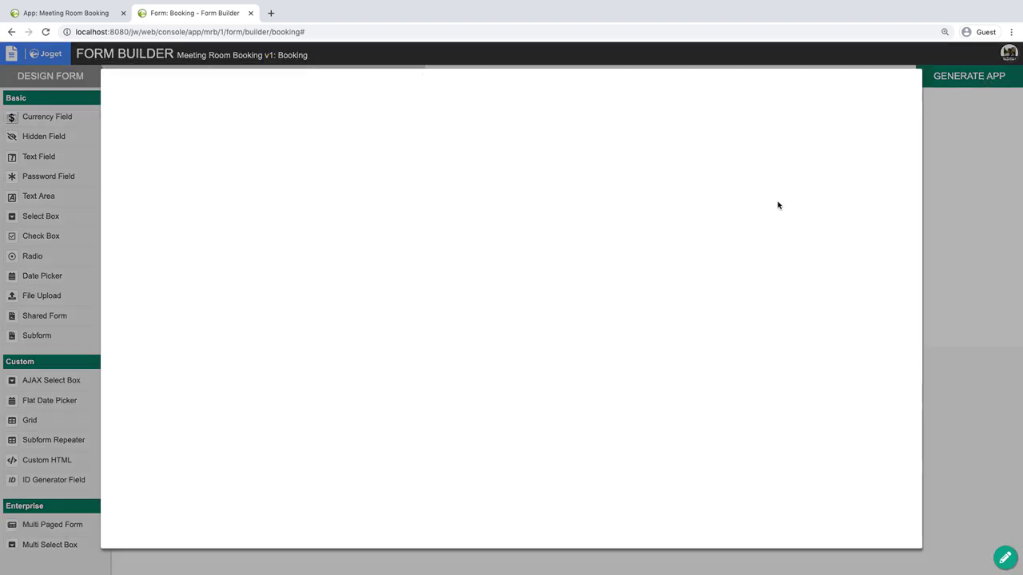
click(176, 200)
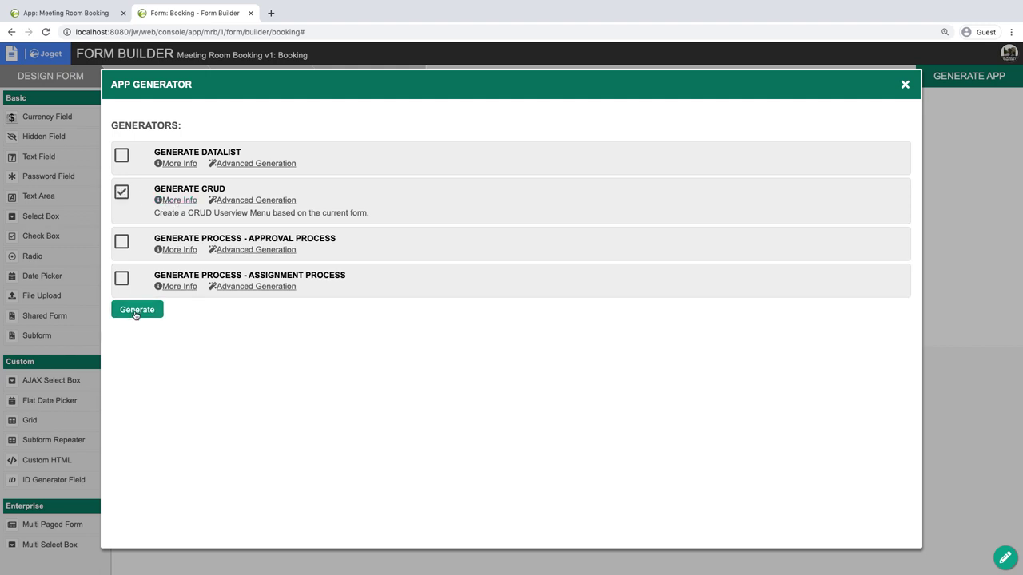
click(137, 309)
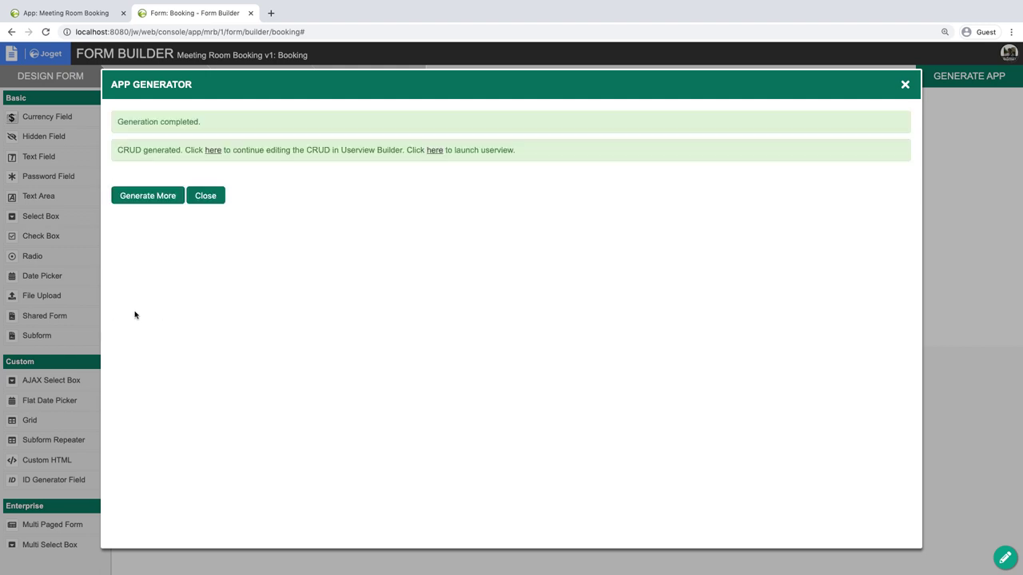
click(77, 8)
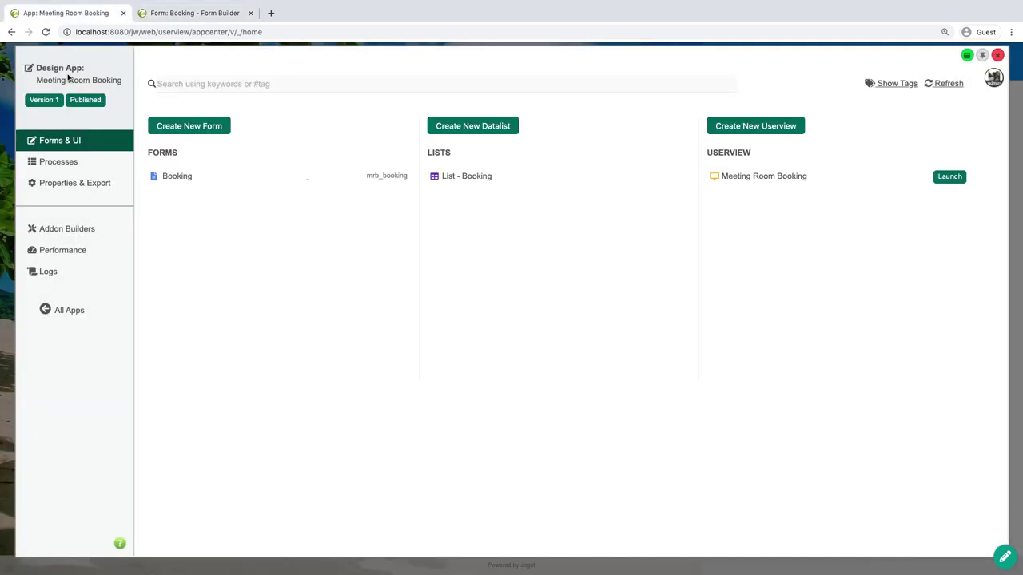
click(15, 234)
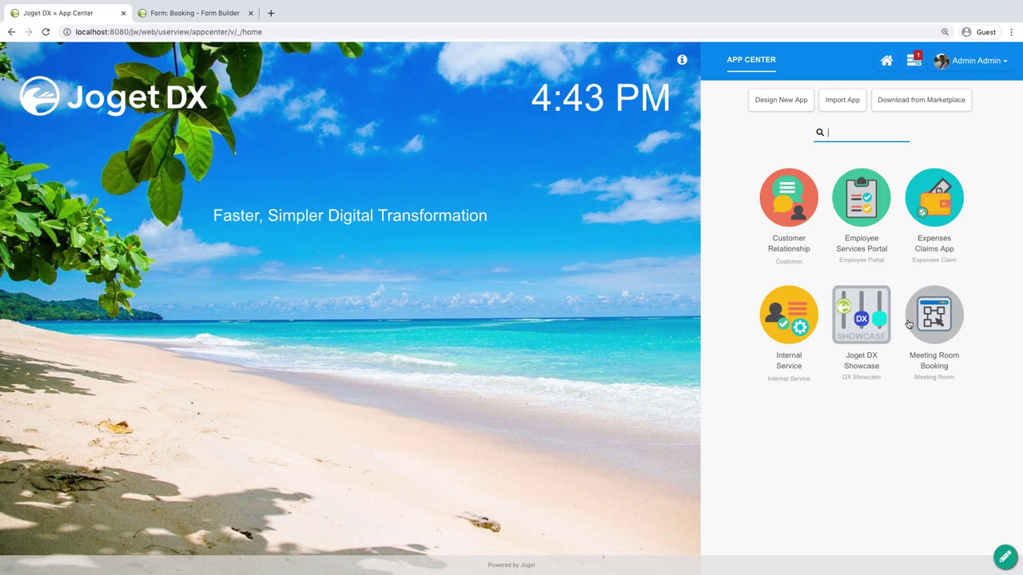
- Launch Meeting Room Booking and start a new entry from Manage Booking
click(920, 321)
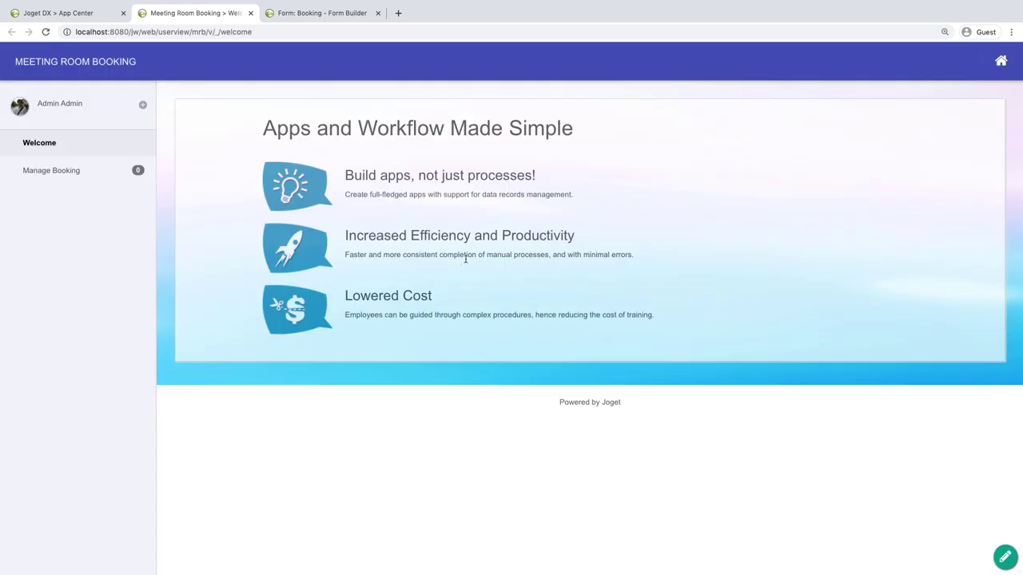
click(56, 171)
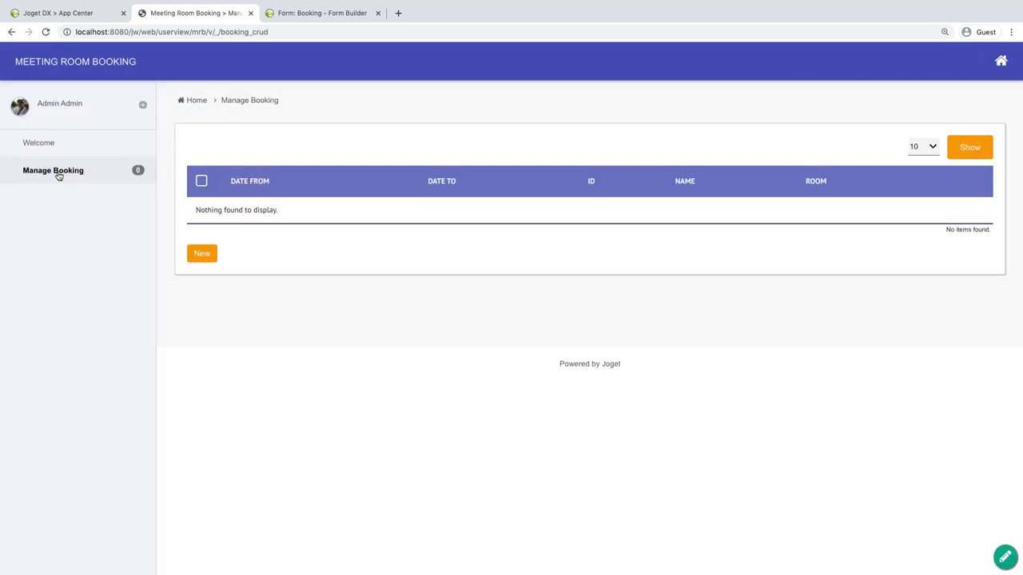
click(202, 251)
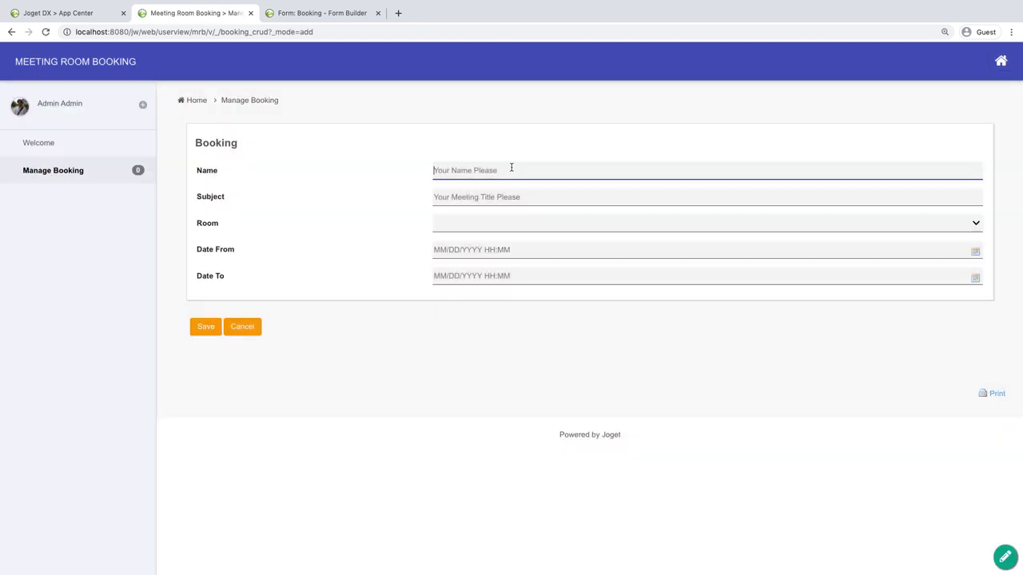
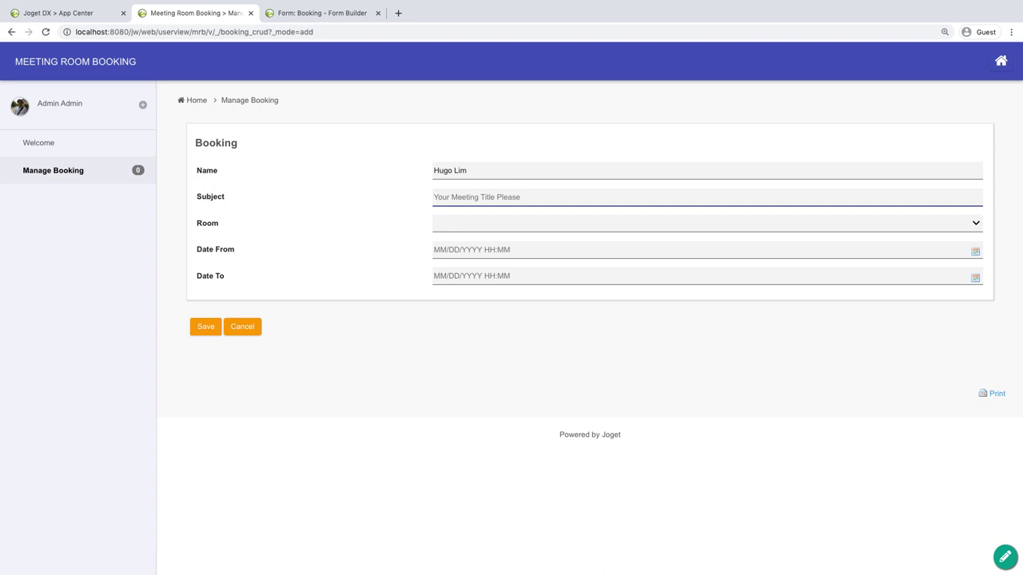
- Enter the booker's name and subject New Product Discussion, and choose Alpha Room
text(New Product Discussion)
click(483, 226)
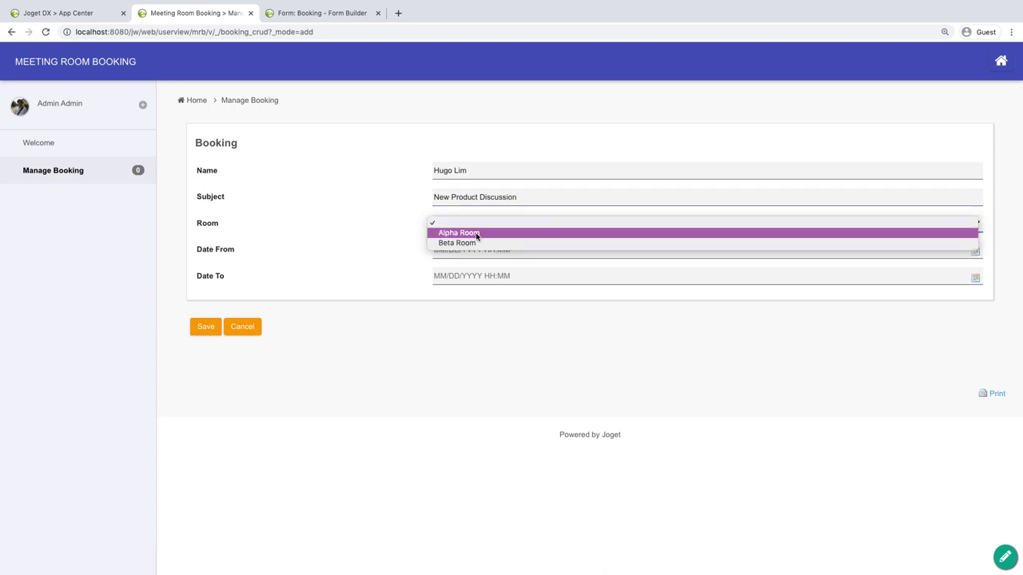
click(474, 232)
- Set Date From to 03/05/2020 14:00 and Date To to 16:00, and save the booking
click(516, 249)
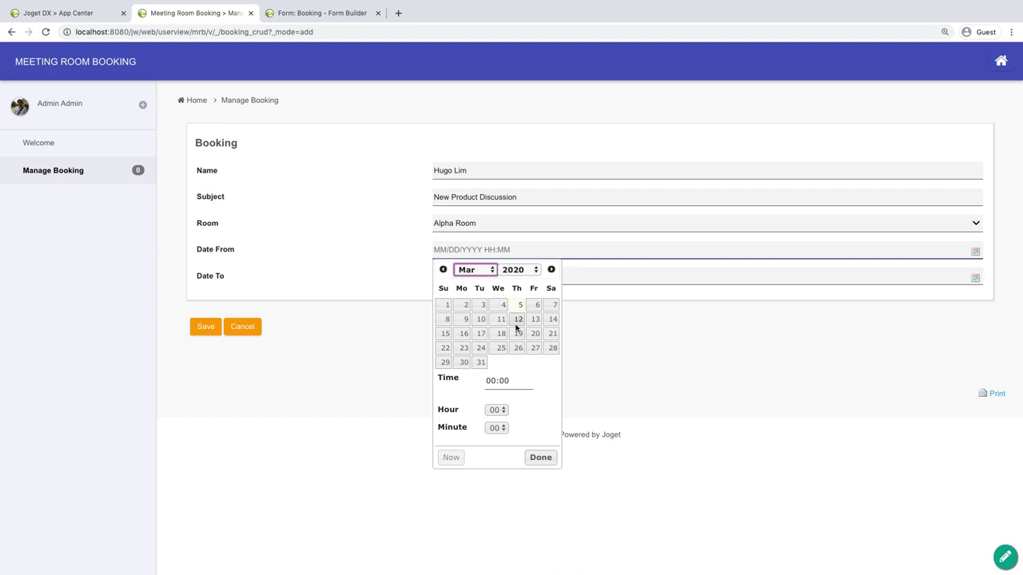
click(496, 409)
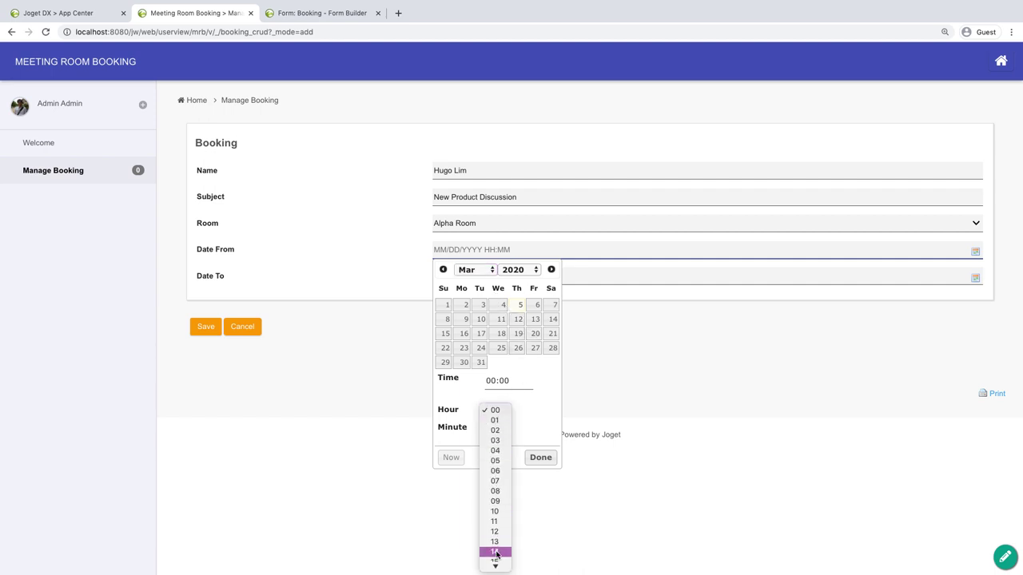
click(494, 552)
click(540, 457)
click(521, 276)
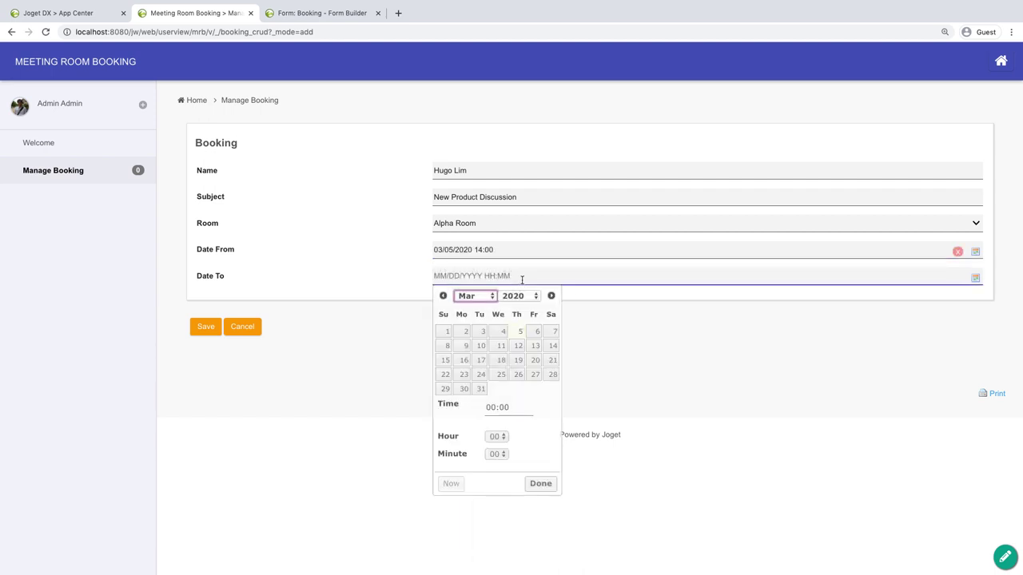
click(497, 443)
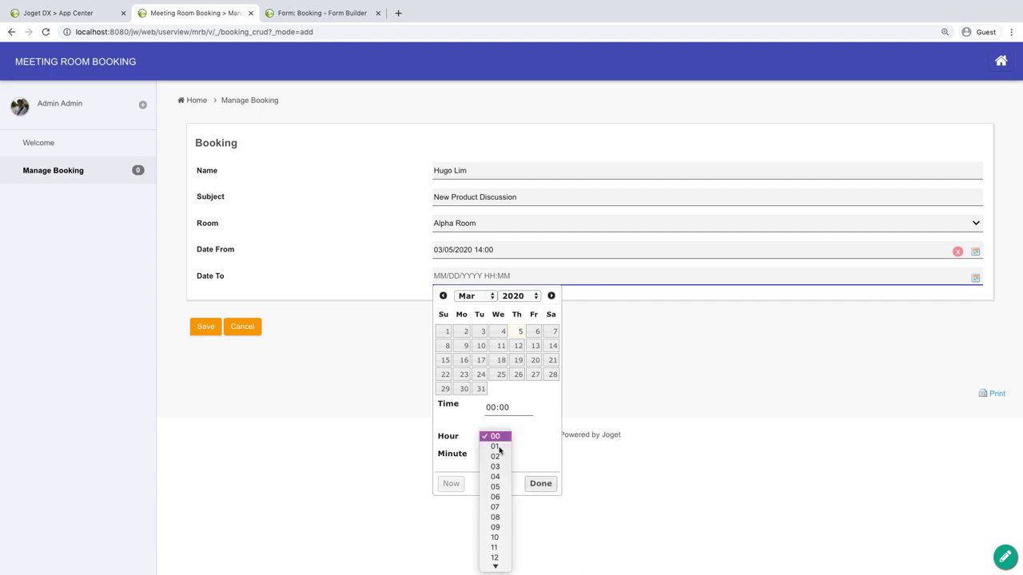
click(495, 541)
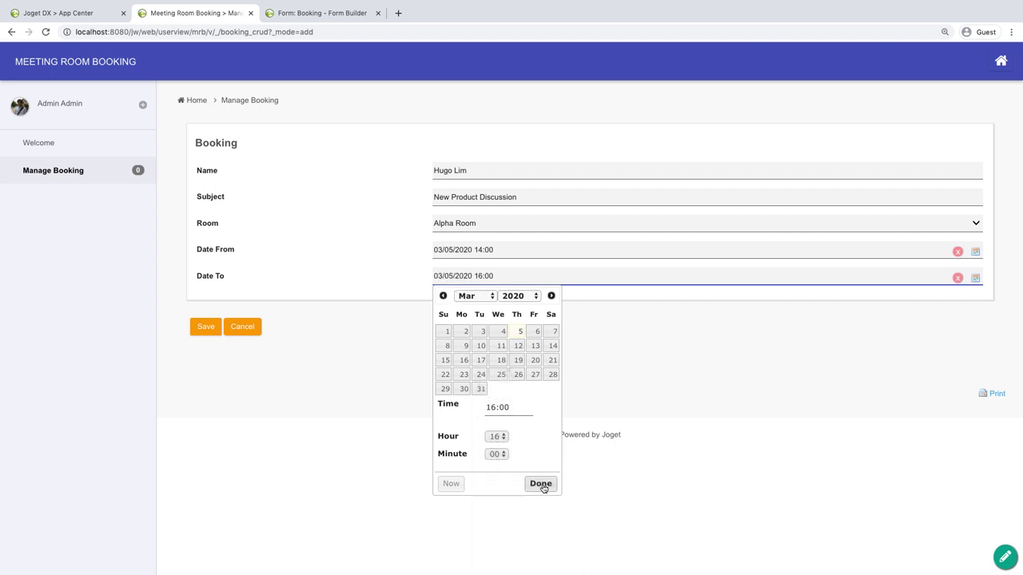
click(540, 483)
click(206, 326)
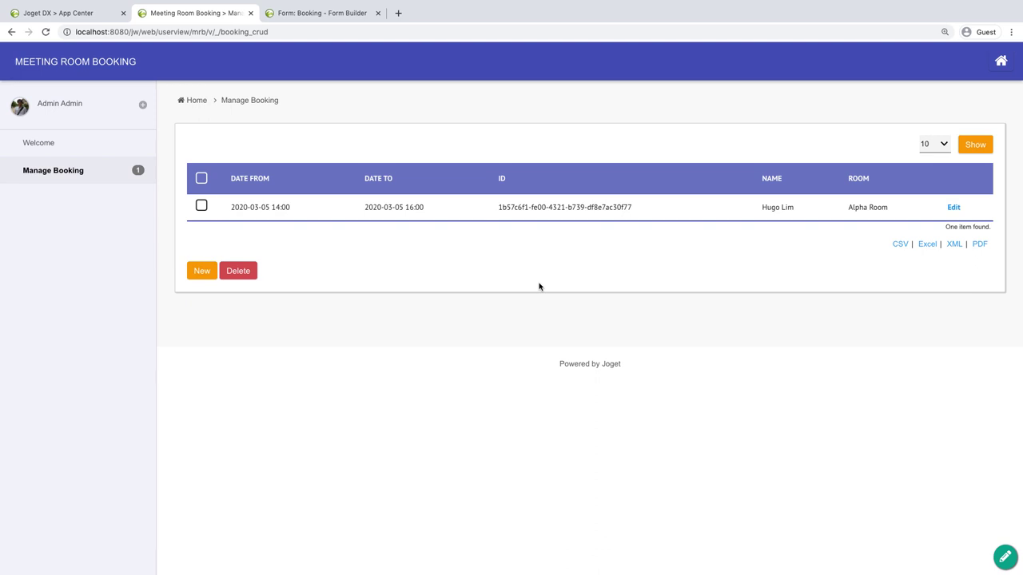
- Enable Quick Edit and open List - Booking in the Datalist Builder
click(1004, 557)
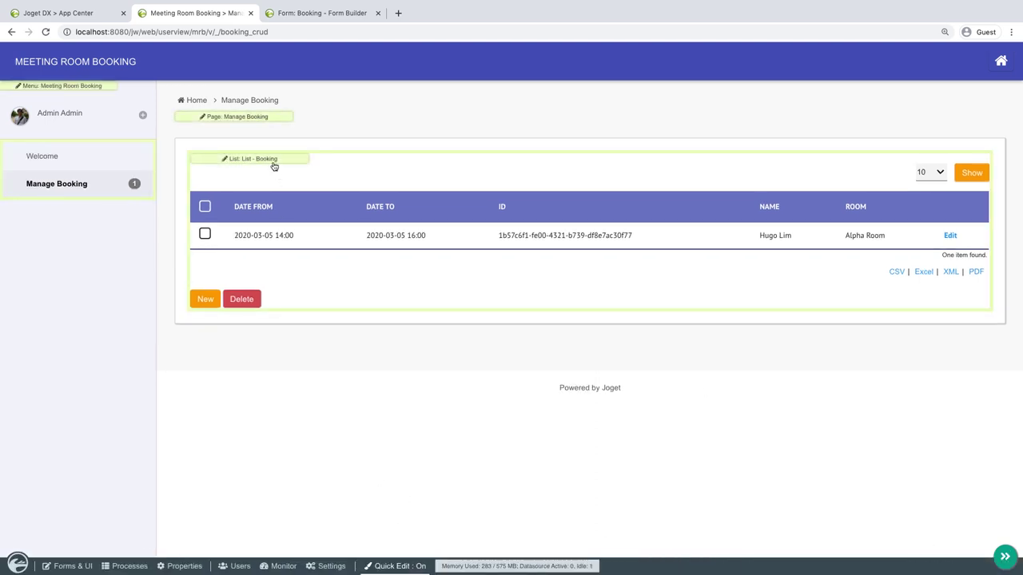
click(273, 163)
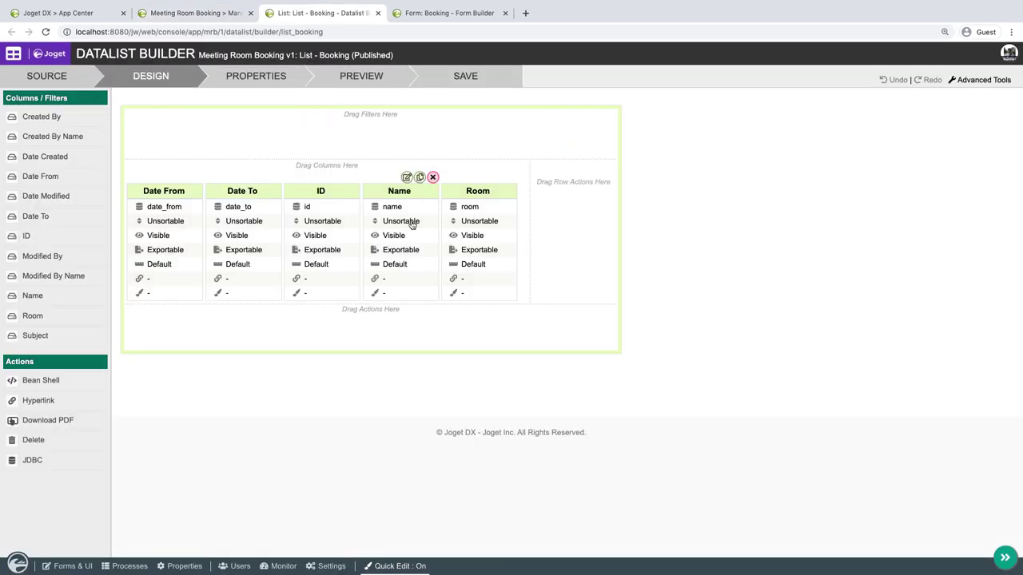
- Reorder columns to Name, Subject, Room, Date From, Date To, removing ID
drag(411, 224, 164, 222)
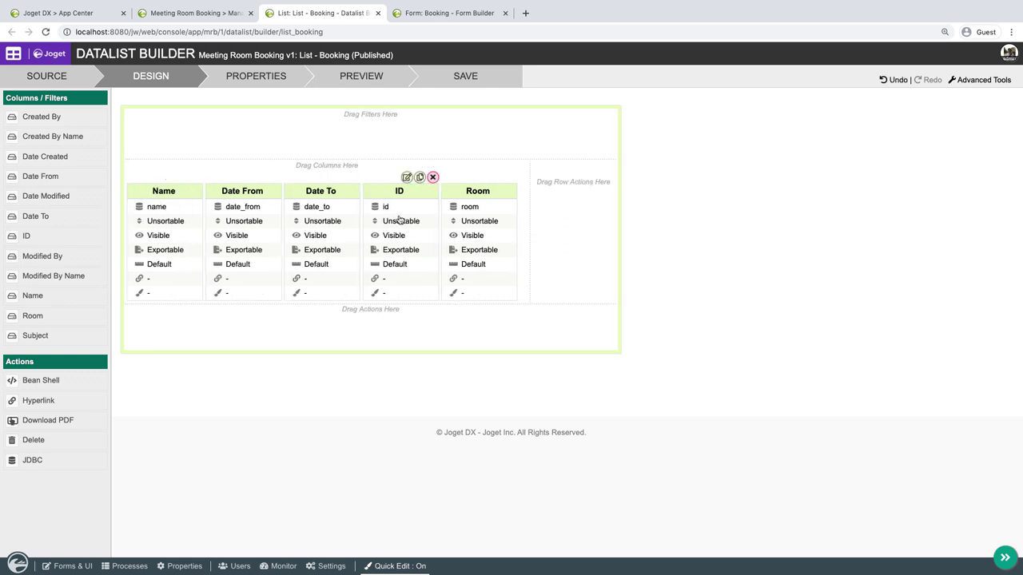
drag(479, 222, 278, 222)
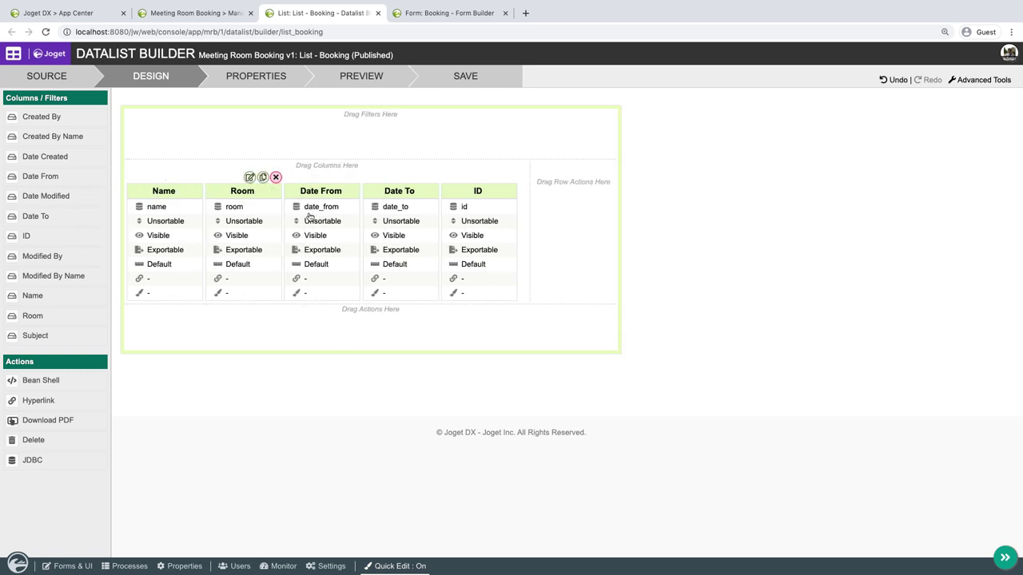
click(512, 177)
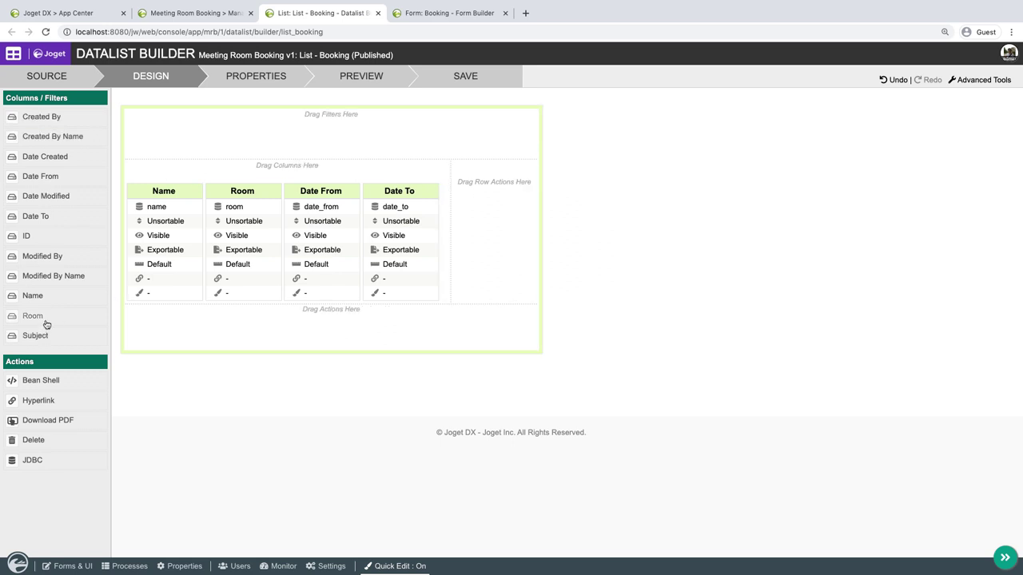
drag(35, 335, 228, 221)
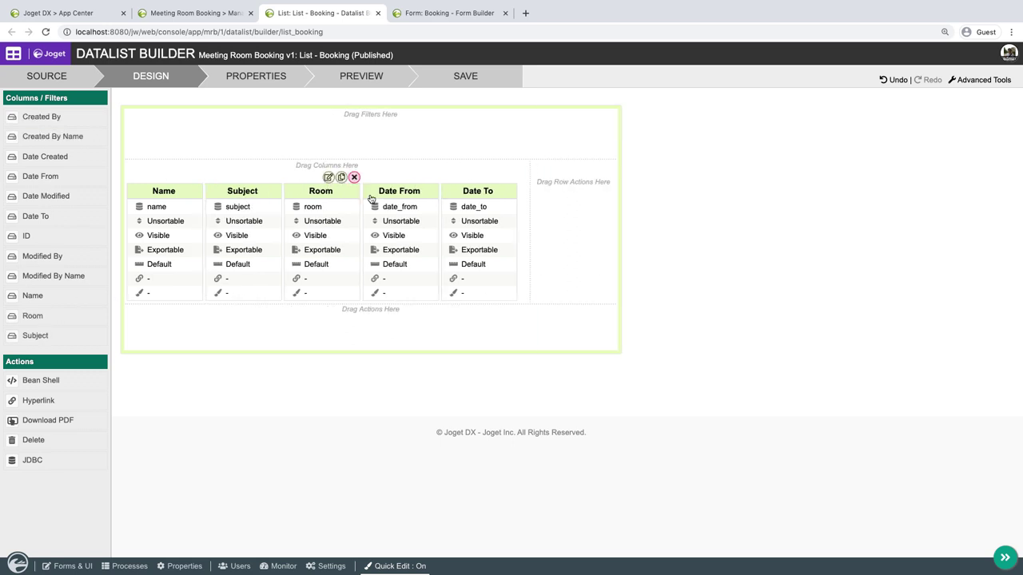
- Preview and save the booking list, then go back to Manage Booking
click(387, 76)
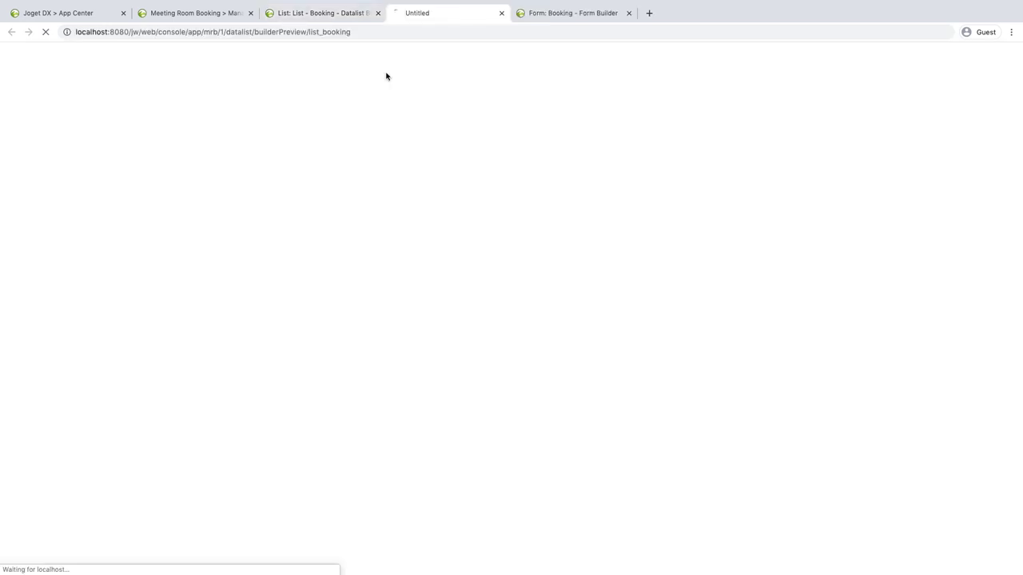
click(506, 14)
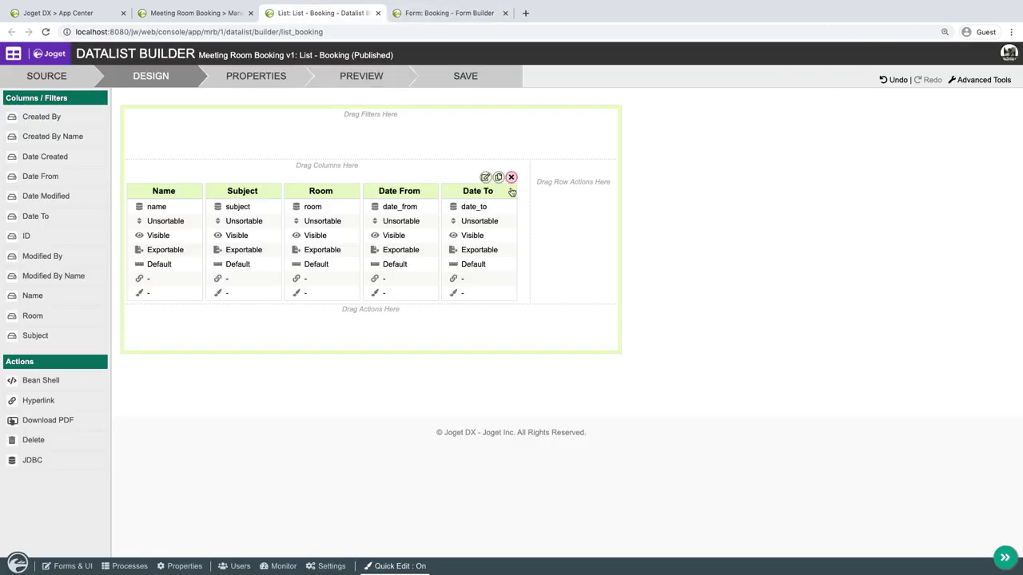
click(470, 80)
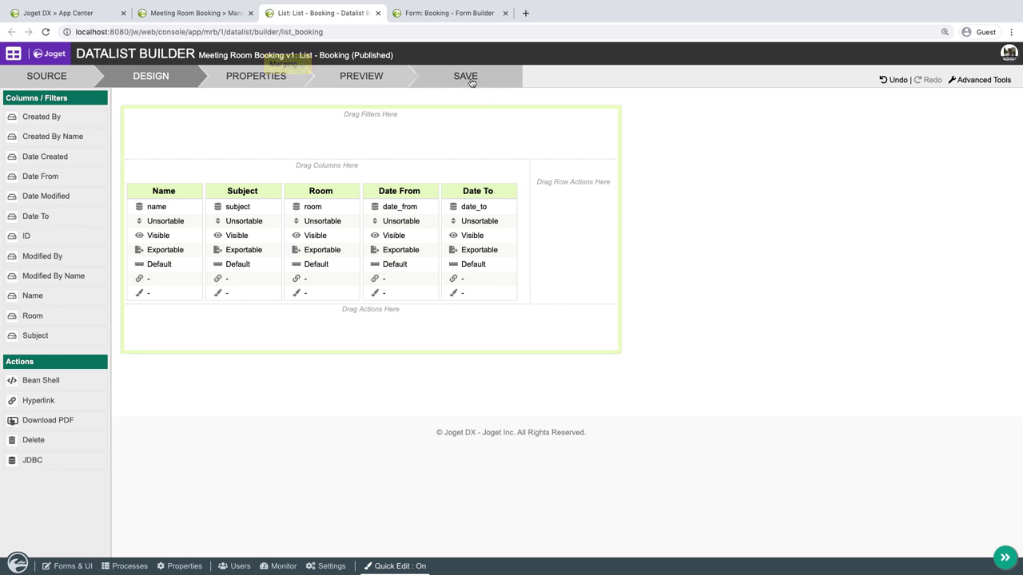
click(213, 15)
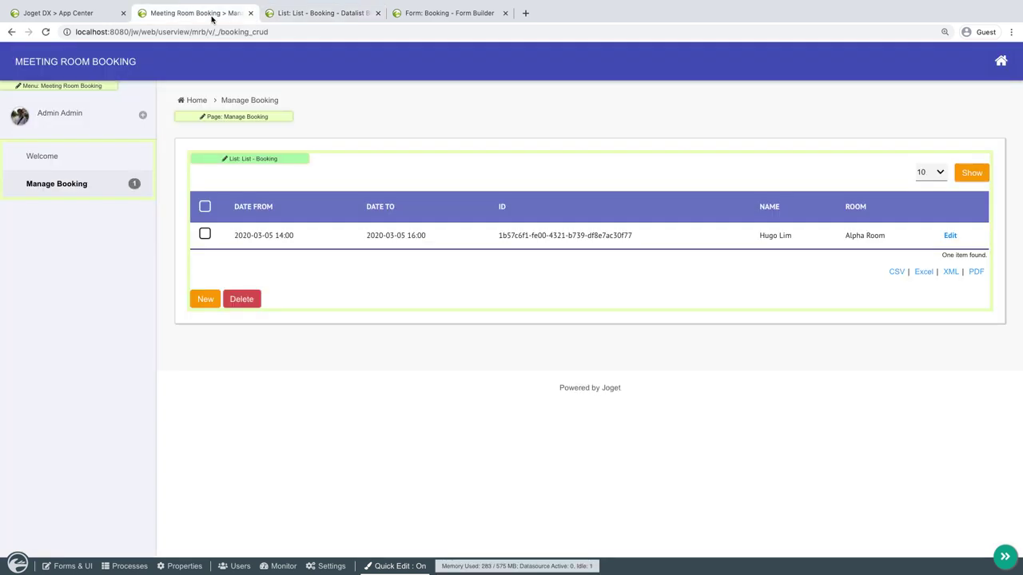
- Reload Manage Booking to show the Name, Subject, Room and date columns, disable Quick Edit, and return to App Center
click(47, 32)
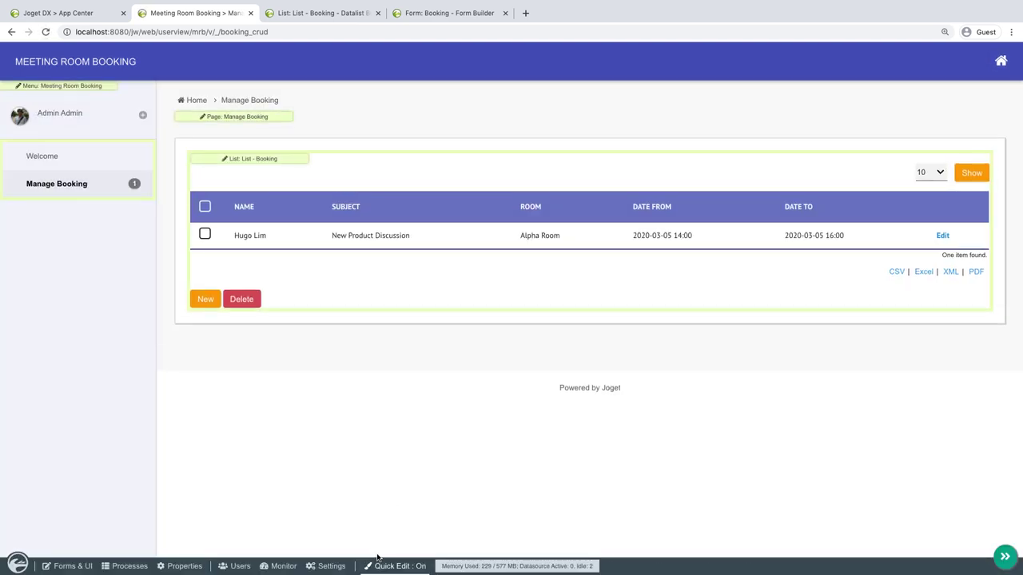
click(395, 566)
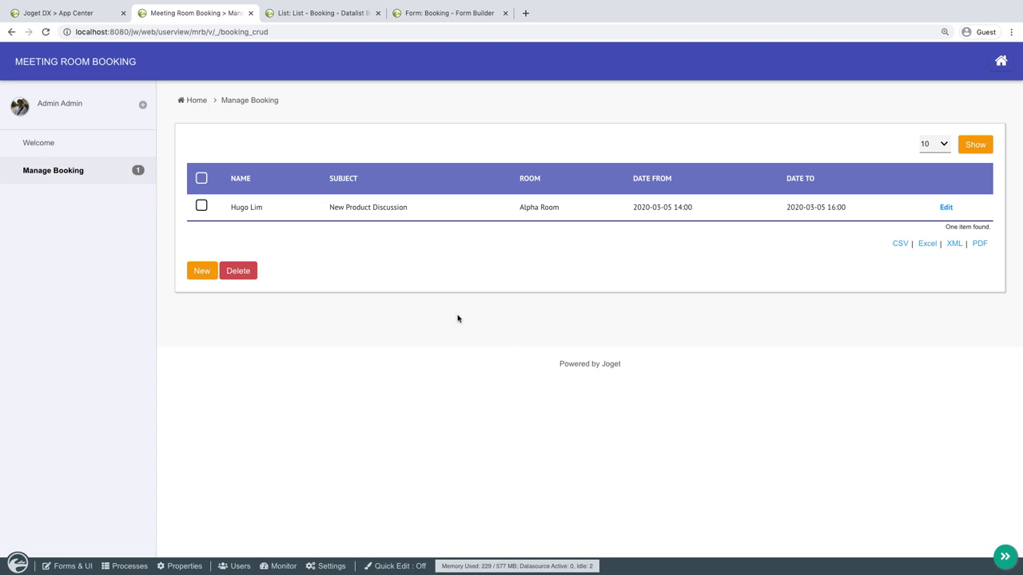
click(85, 14)
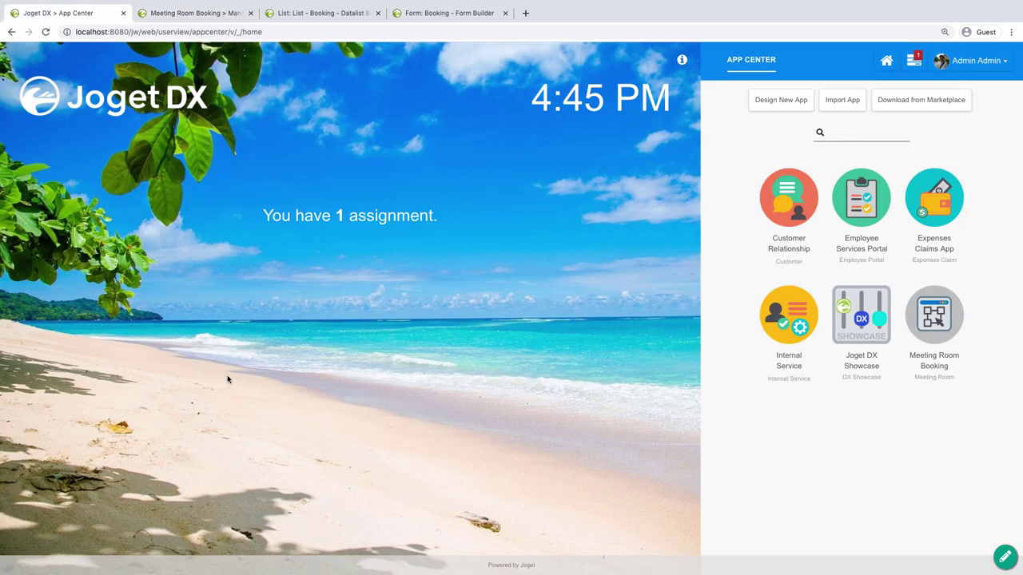
- Open the Meeting Room Booking app's design console full page and edit its Meeting Room Booking userview
click(1005, 557)
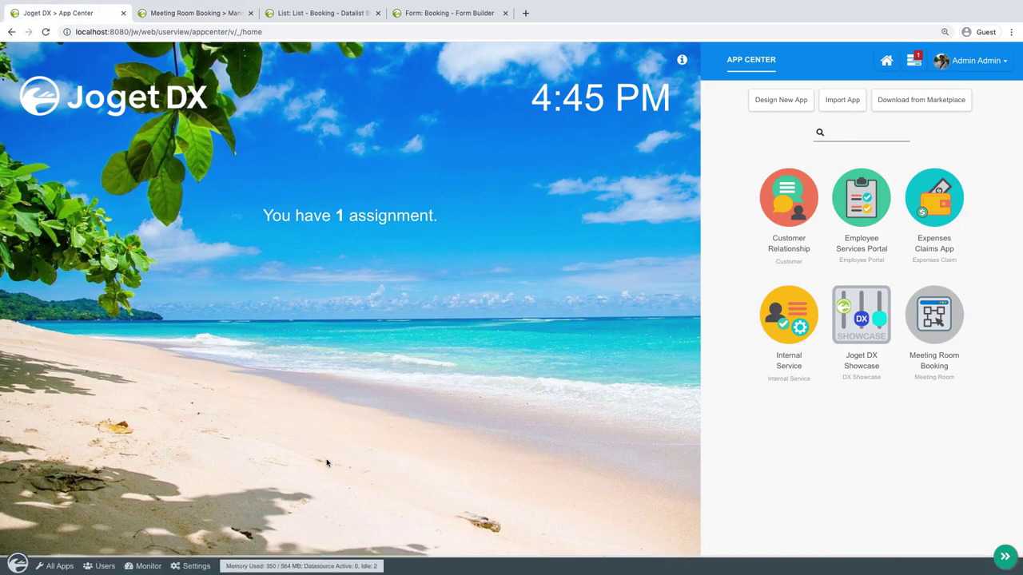
click(59, 565)
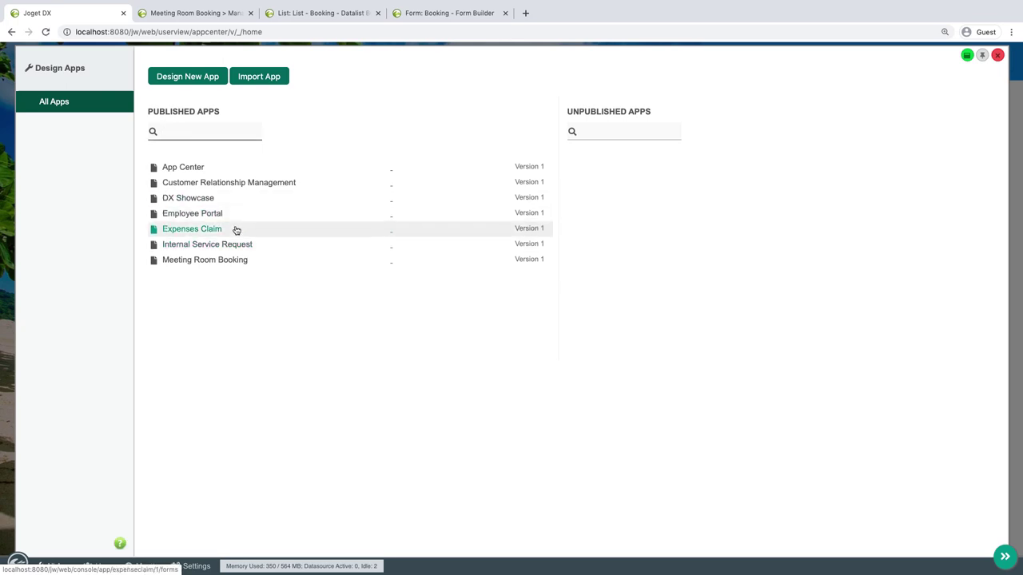
click(227, 263)
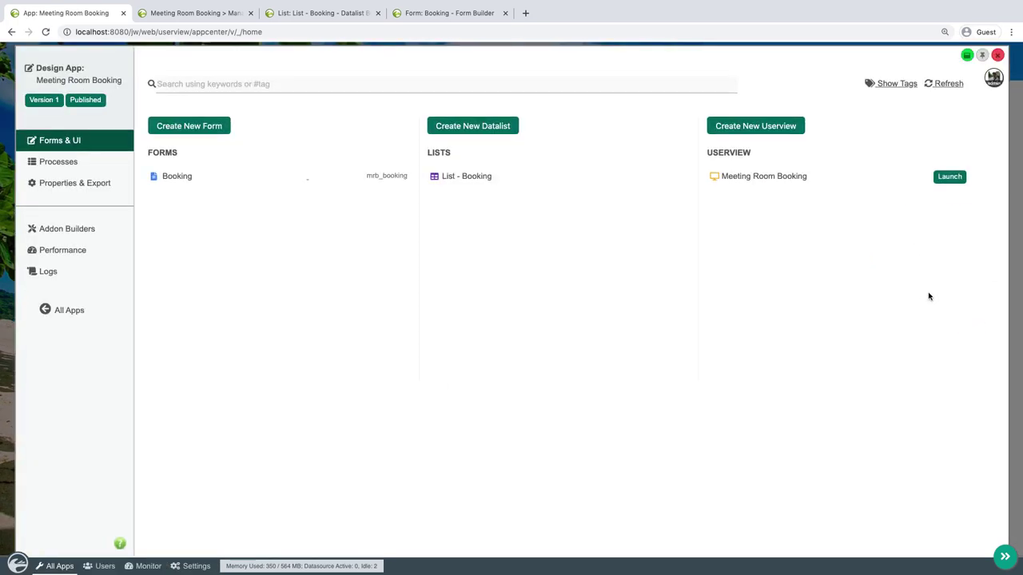
click(966, 55)
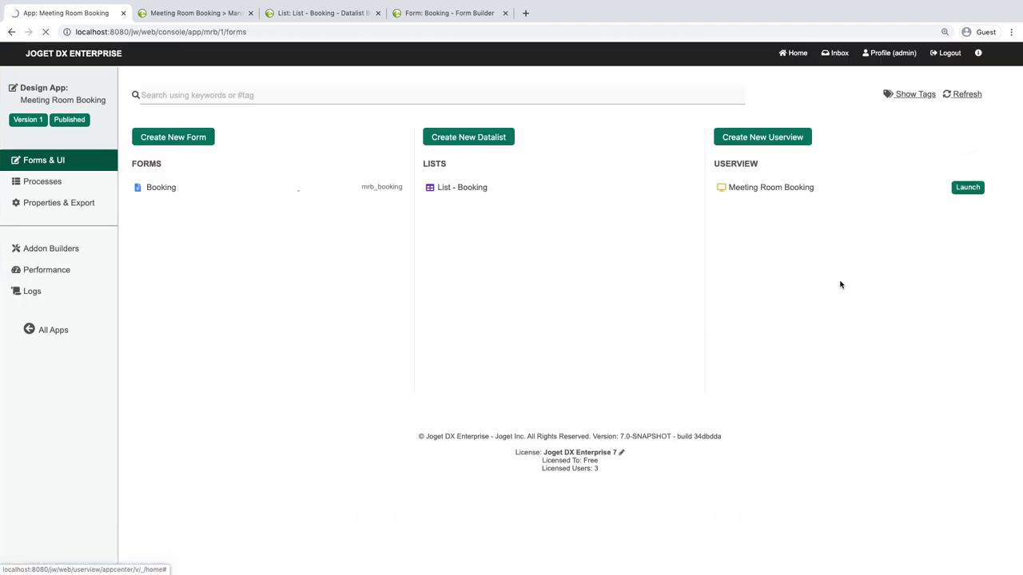
click(791, 190)
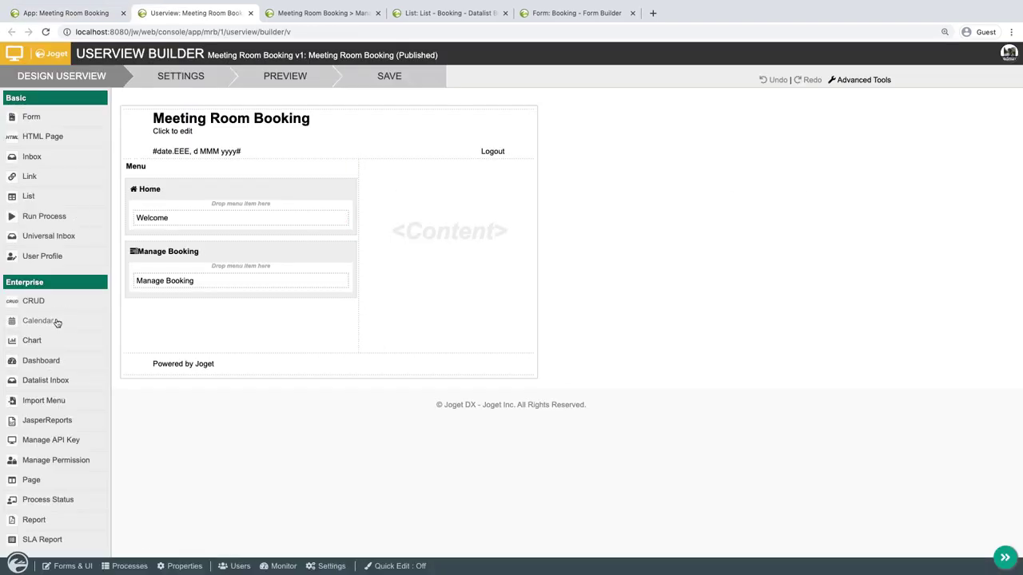
- Add a Calendar menu item under Manage Booking using the Advanced Form Data Binder
drag(58, 324, 305, 300)
click(316, 298)
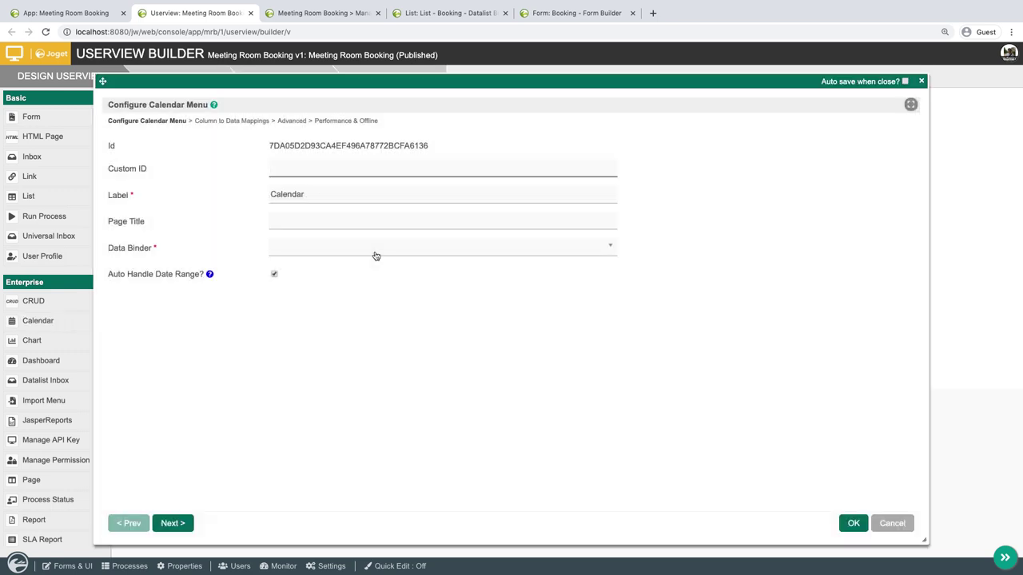
click(375, 252)
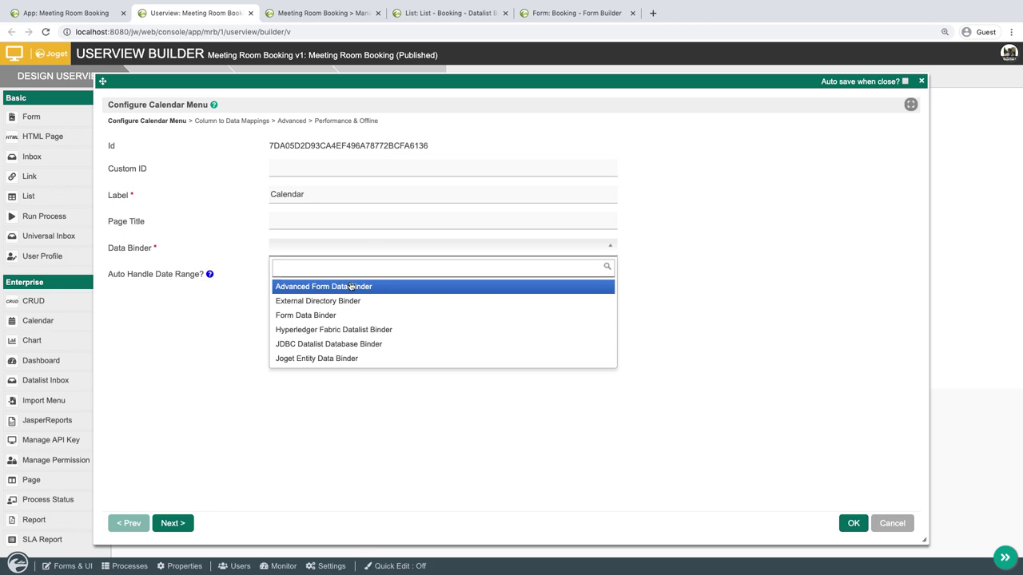
click(349, 283)
- Bind the calendar to the Booking form and bring up its Column to Data Mappings
click(246, 120)
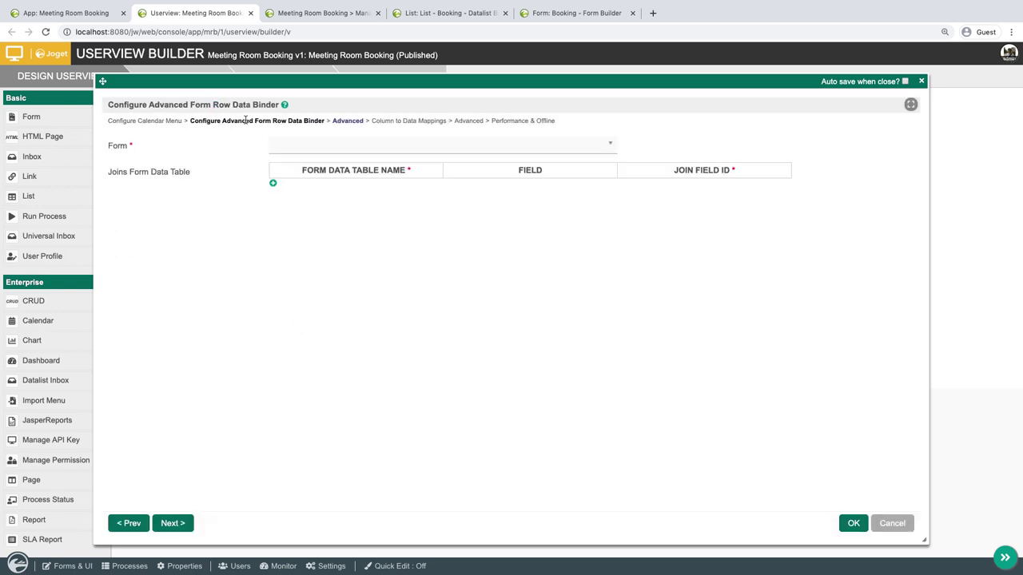
click(320, 150)
click(305, 187)
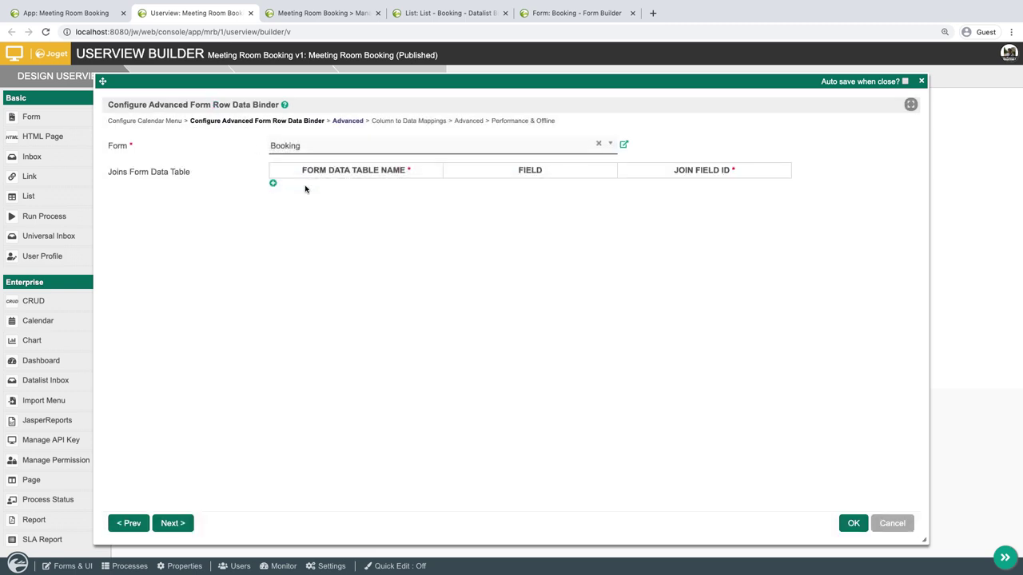
click(173, 524)
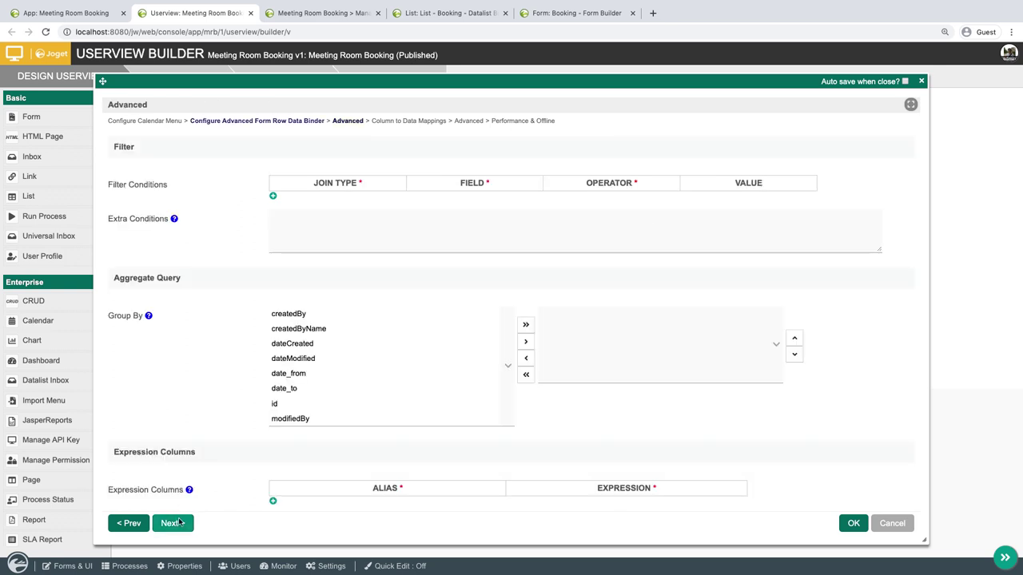
click(910, 104)
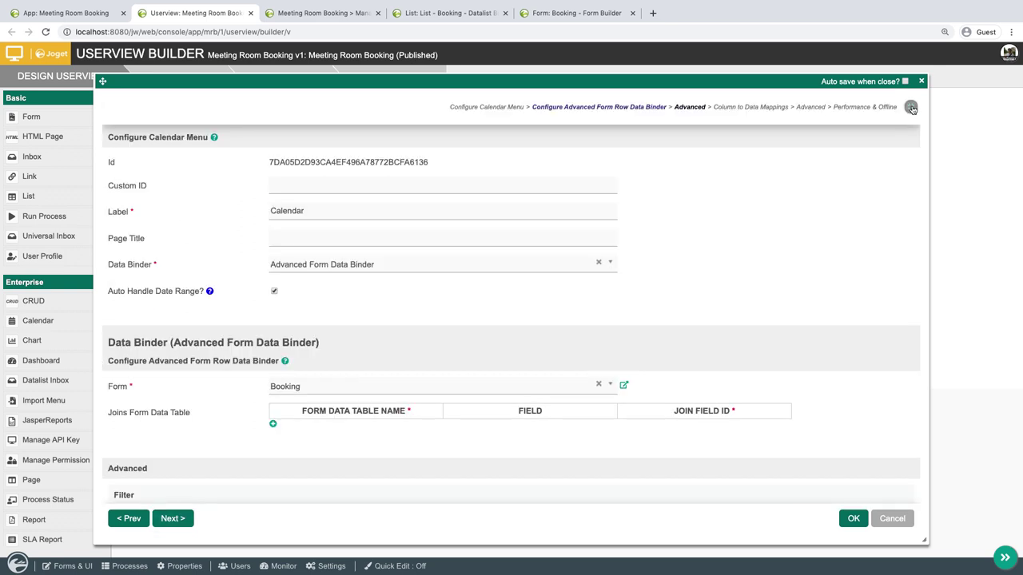
scroll(425, 356, down, 5)
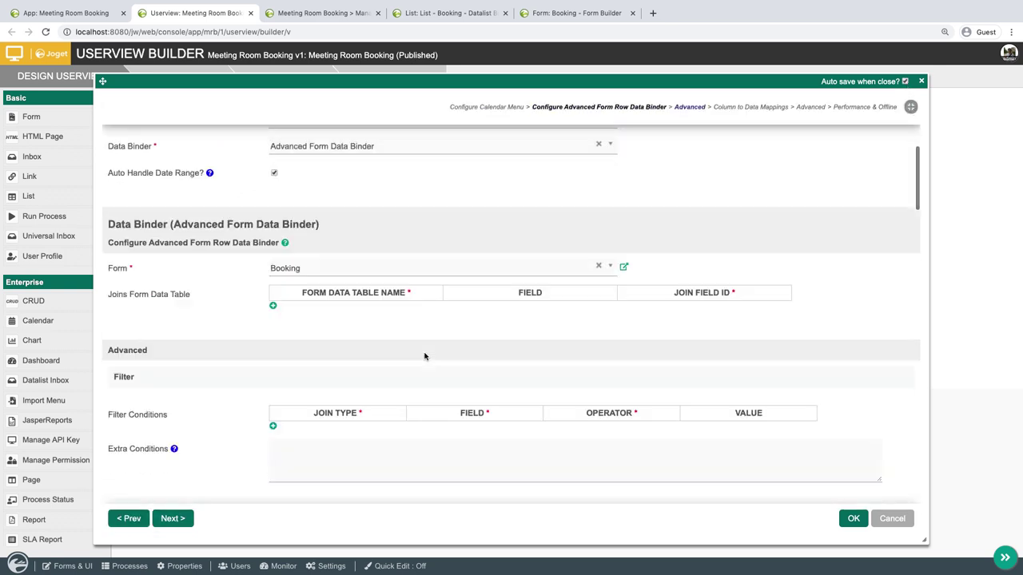
scroll(424, 356, down, 6)
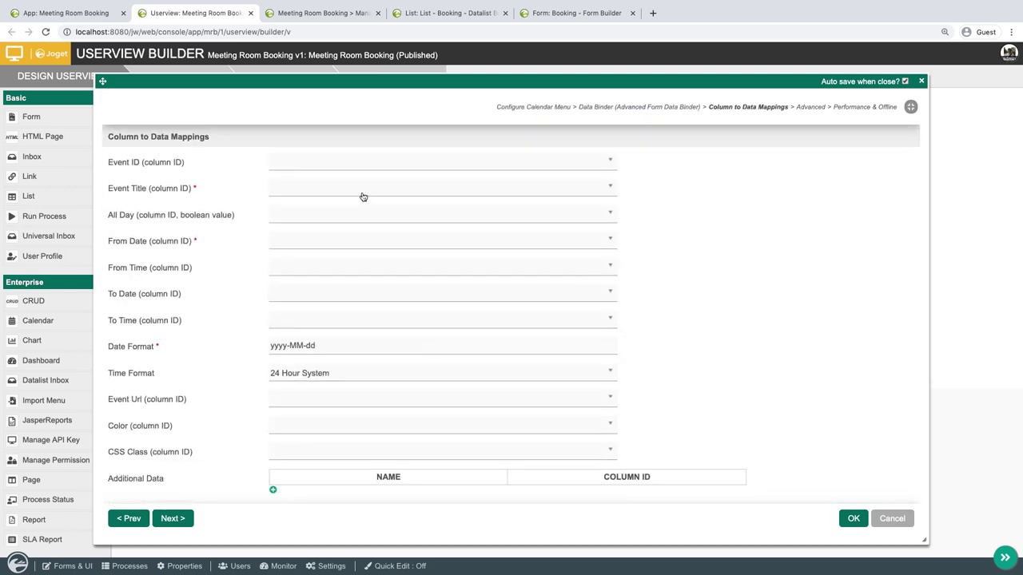
- Map the calendar's Event Title to Subject and From Date to Date From
click(360, 192)
text(s)
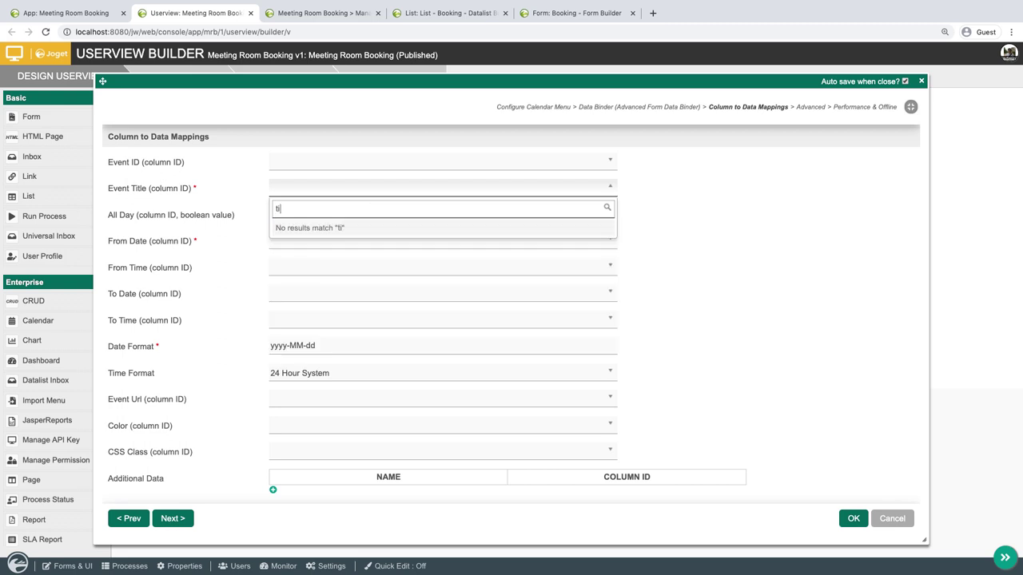
key(BackSpace)
text(sub)
click(346, 227)
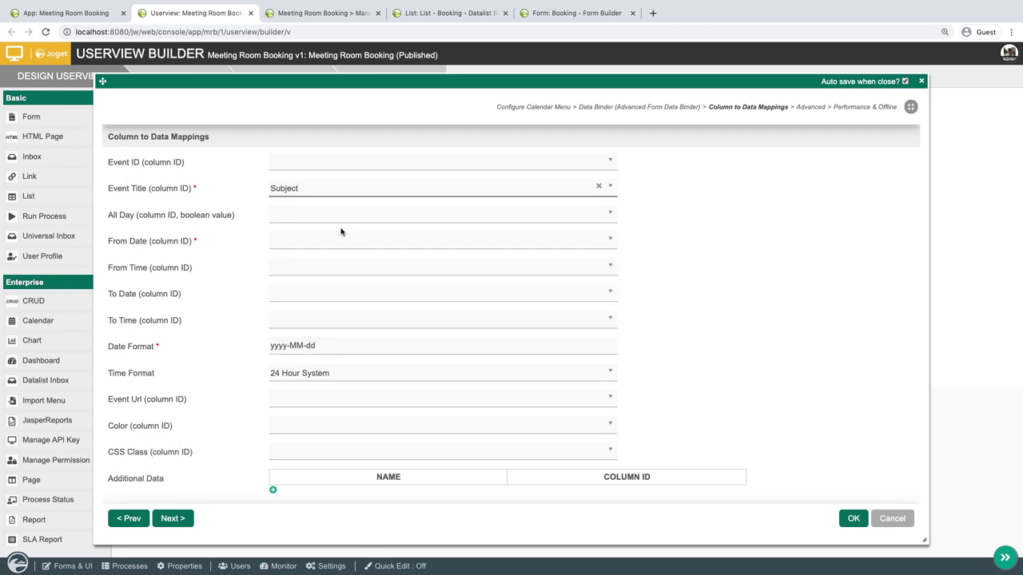
click(327, 248)
text(fr)
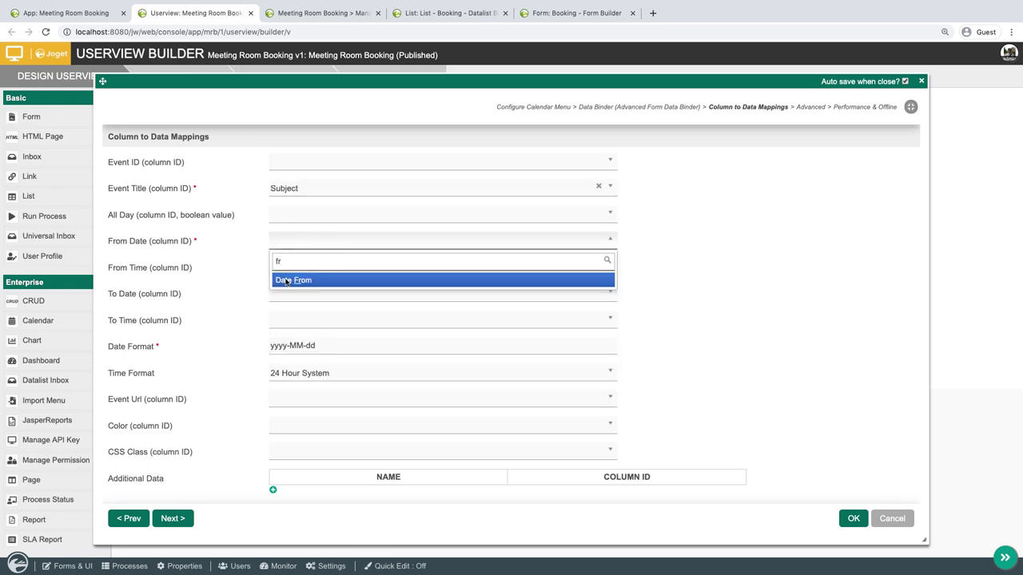
click(286, 281)
- Map To Date to Date To, keep the 24 Hour System format, confirm, and save the userview
click(319, 294)
text(to)
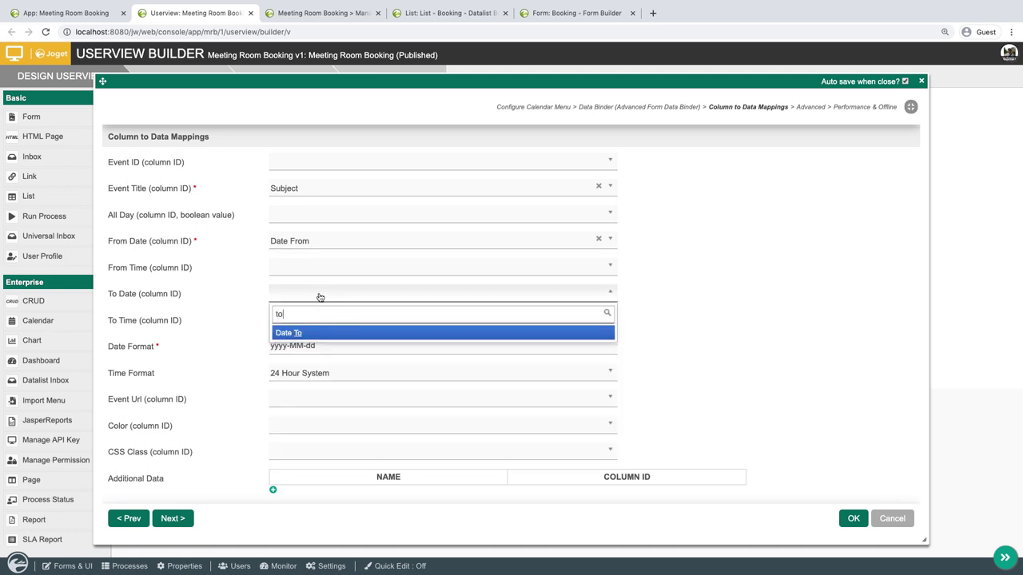
click(302, 334)
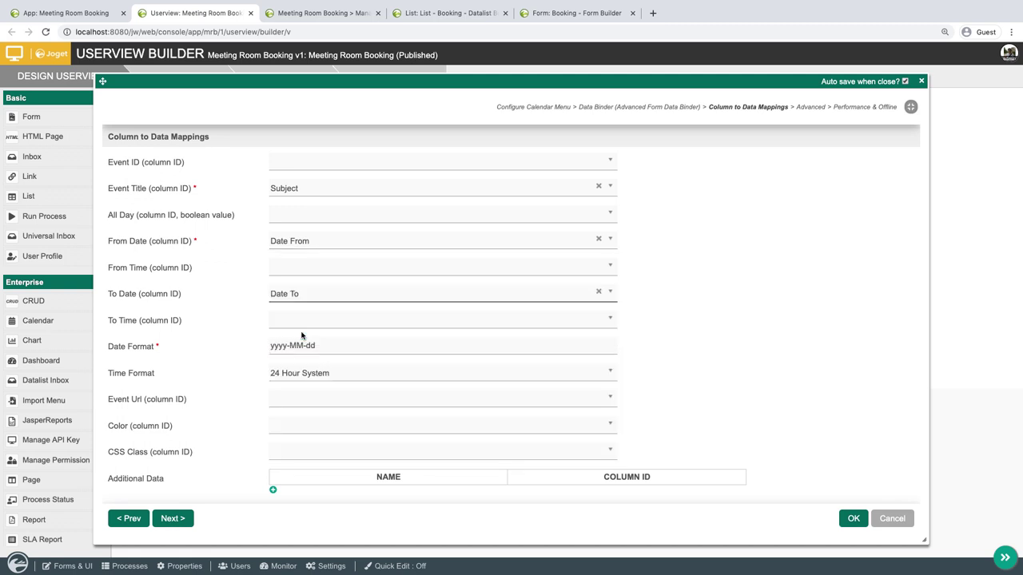
click(321, 373)
click(311, 373)
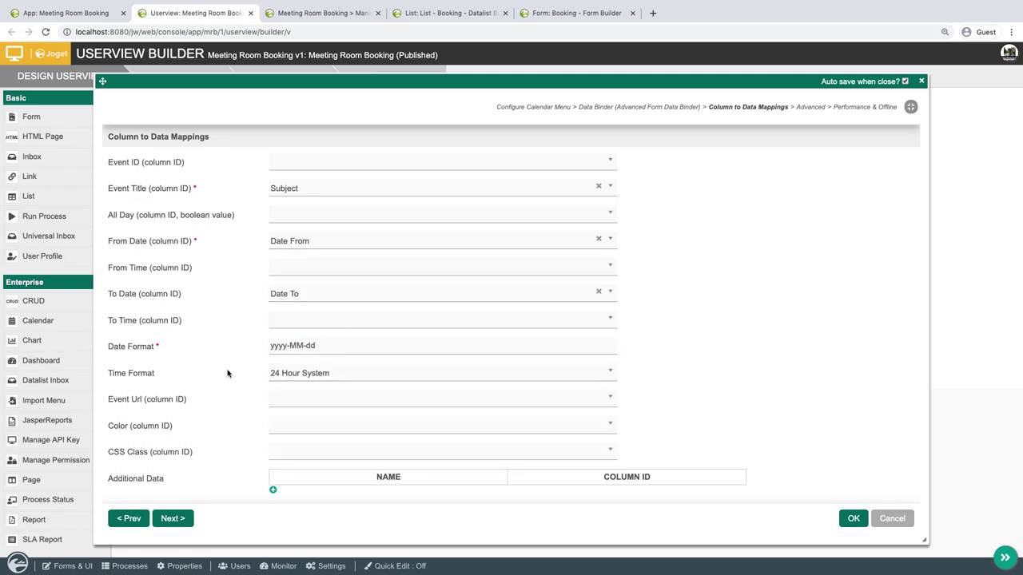
click(854, 519)
click(410, 85)
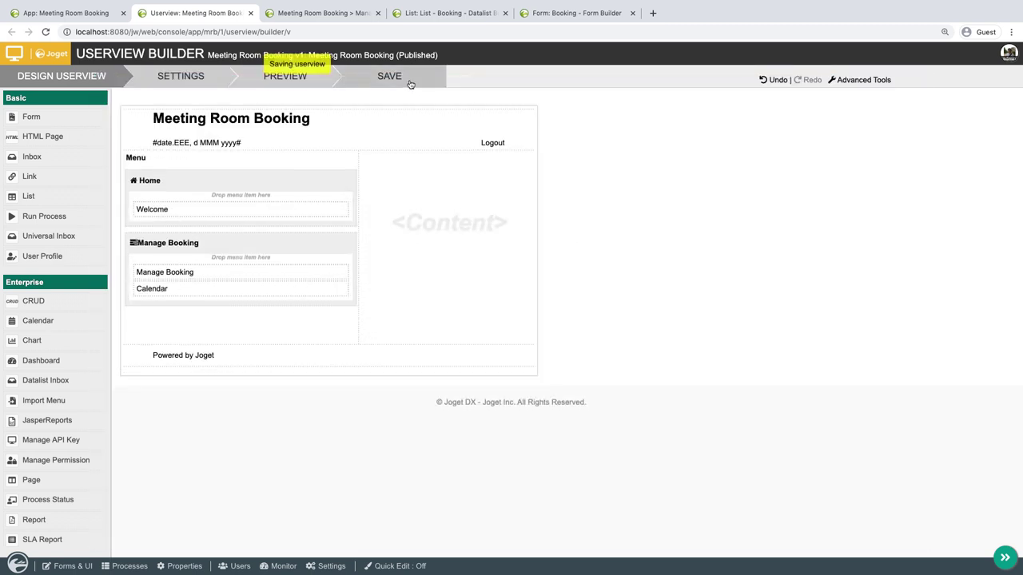
- Close the builder tabs and open the Manage Booking list in the running app
click(505, 14)
click(485, 13)
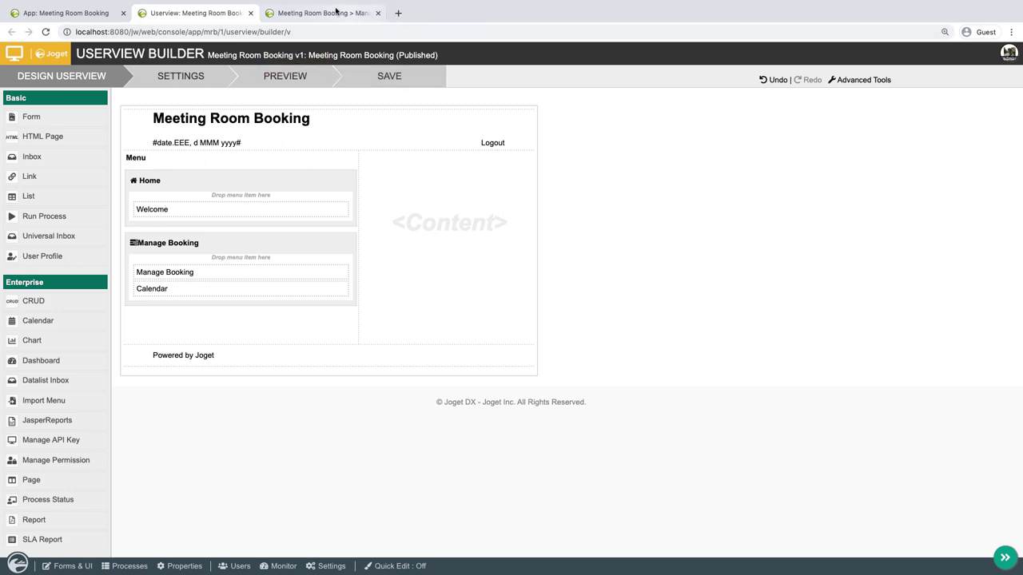
click(335, 13)
click(75, 171)
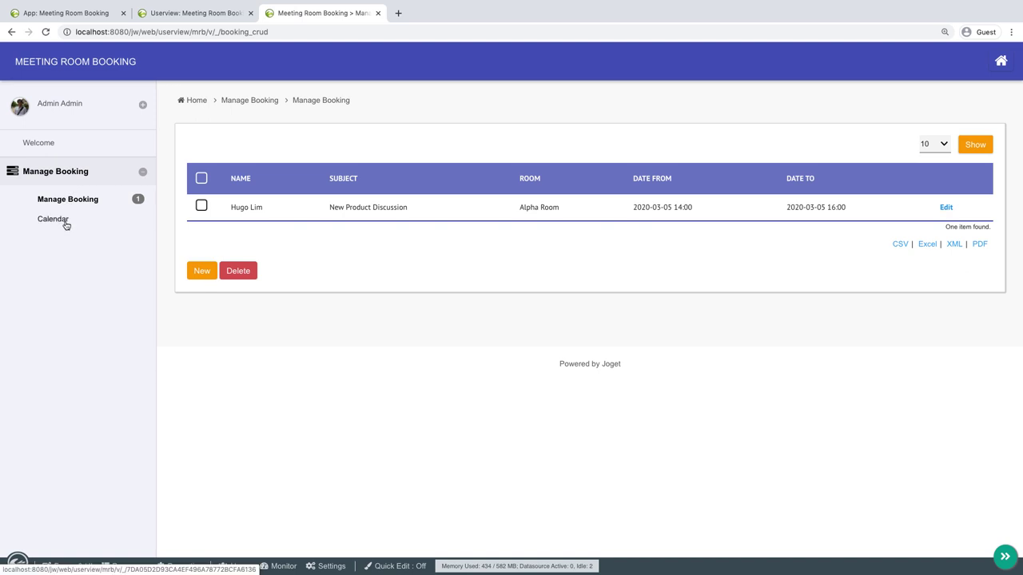
- View the calendar by week to see New Product Discussion on Thursday, March 5, 2020, 2:00–4:00
click(66, 224)
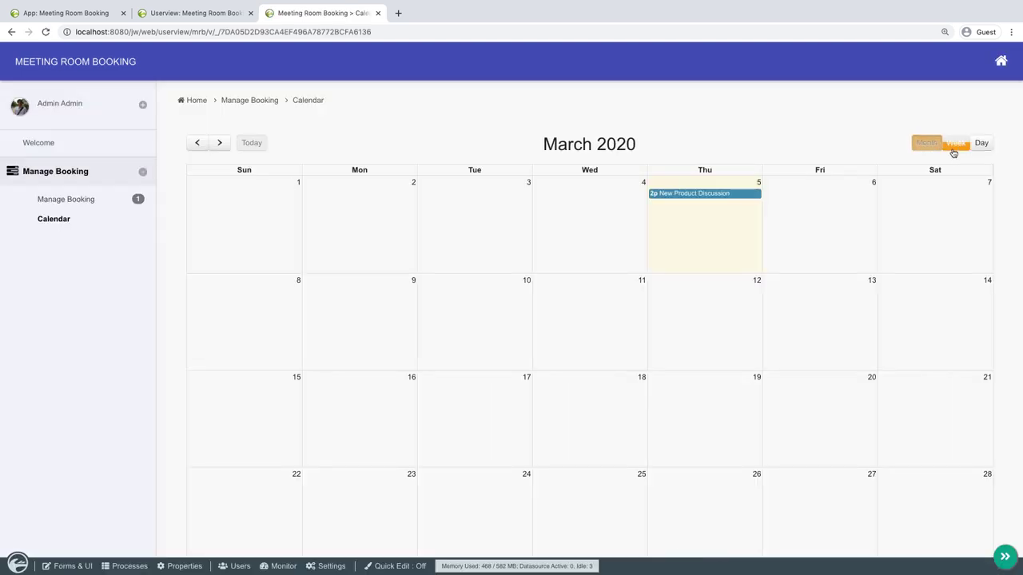
click(953, 144)
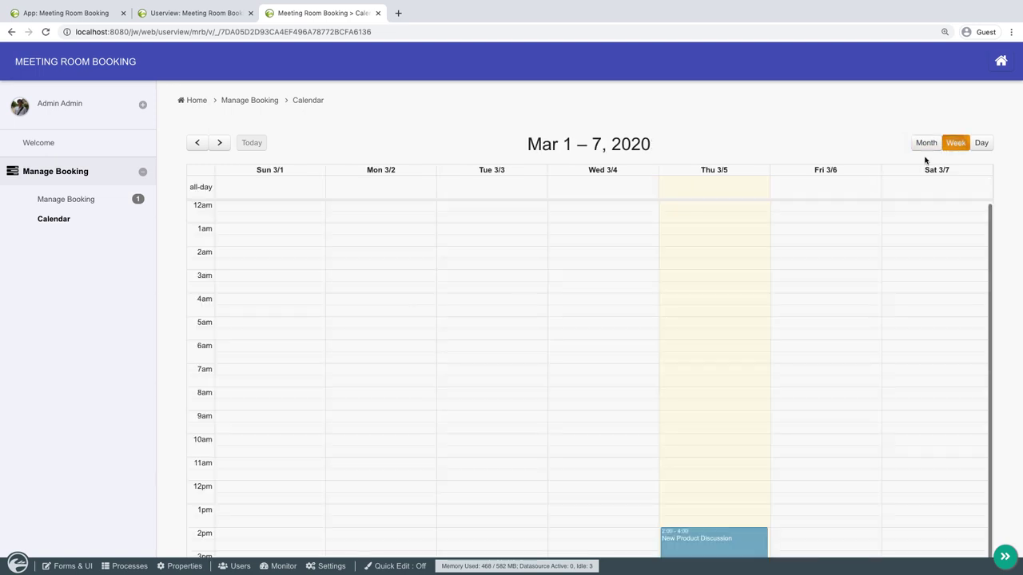
scroll(838, 352, down, 5)
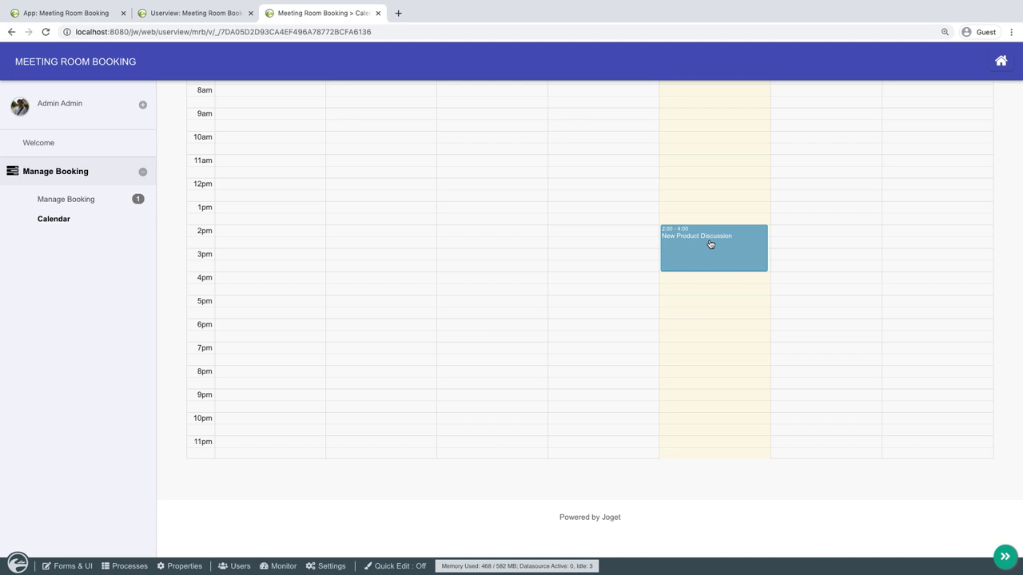
scroll(710, 244, up, 5)
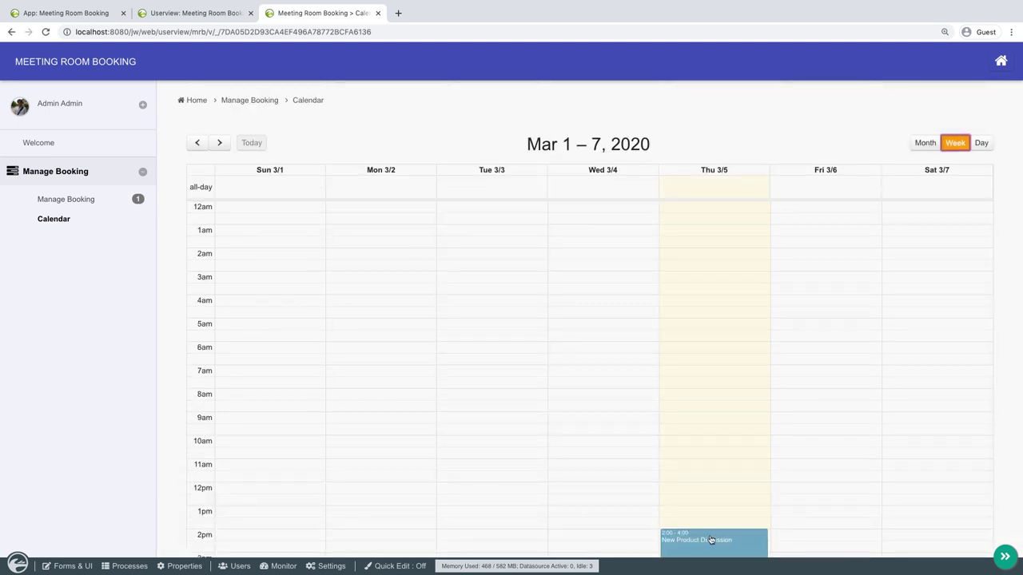
click(677, 530)
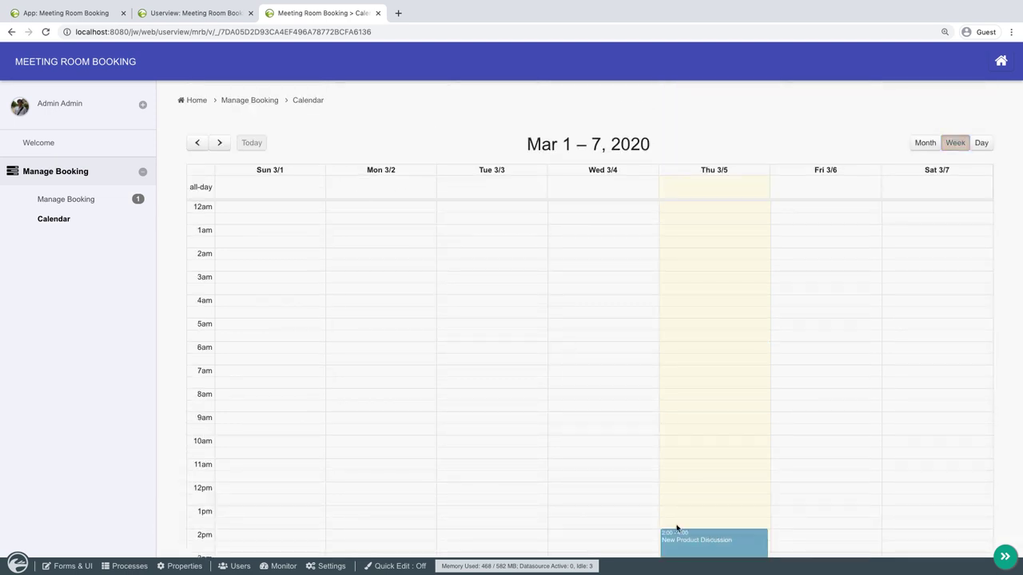
- Add a Form menu item labelled Calendar View under Manage Booking, showing the Booking form
click(223, 20)
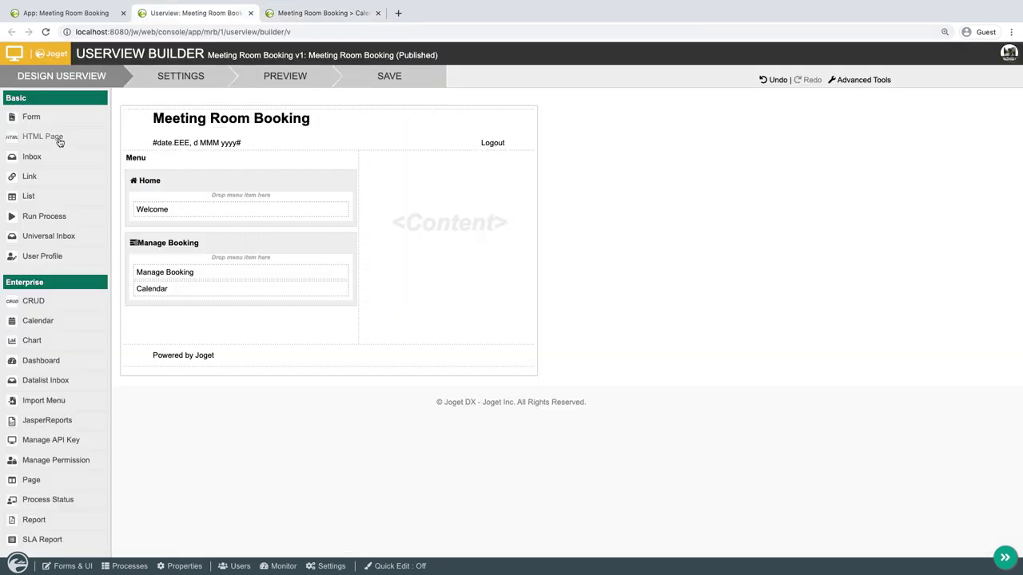
drag(50, 125, 168, 319)
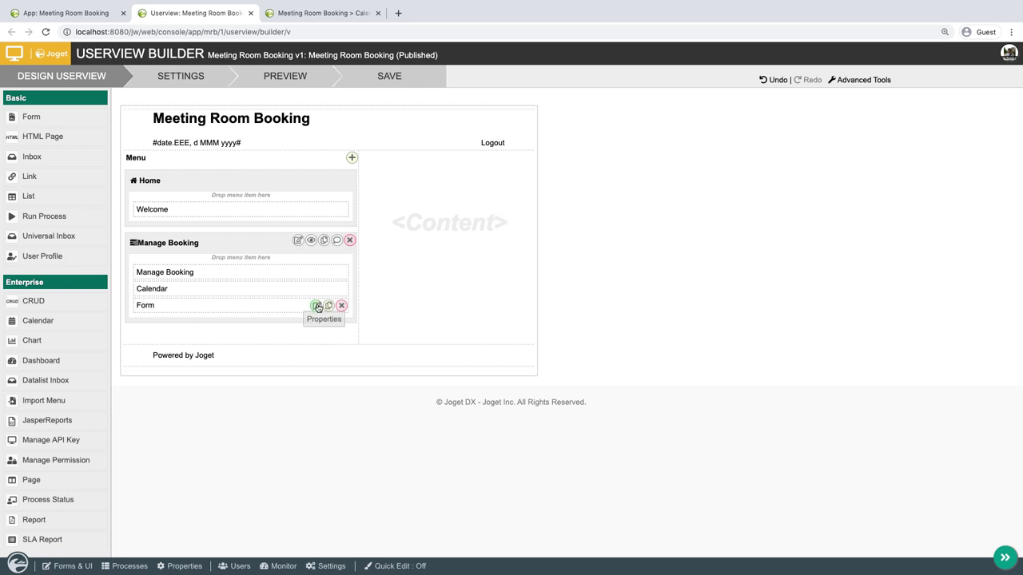
click(318, 307)
click(376, 213)
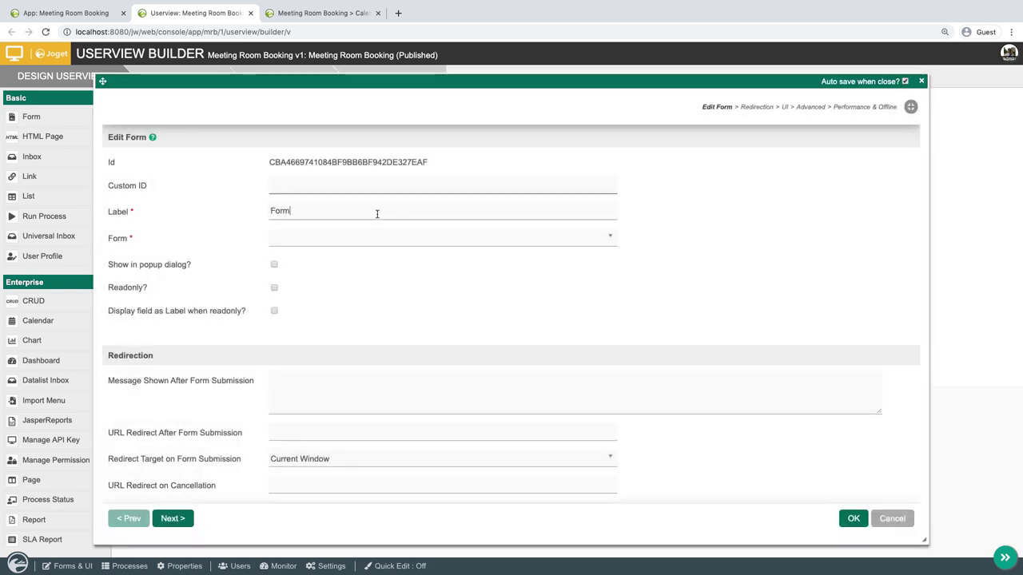
key(ctrl+a)
text(Calendar Vi)
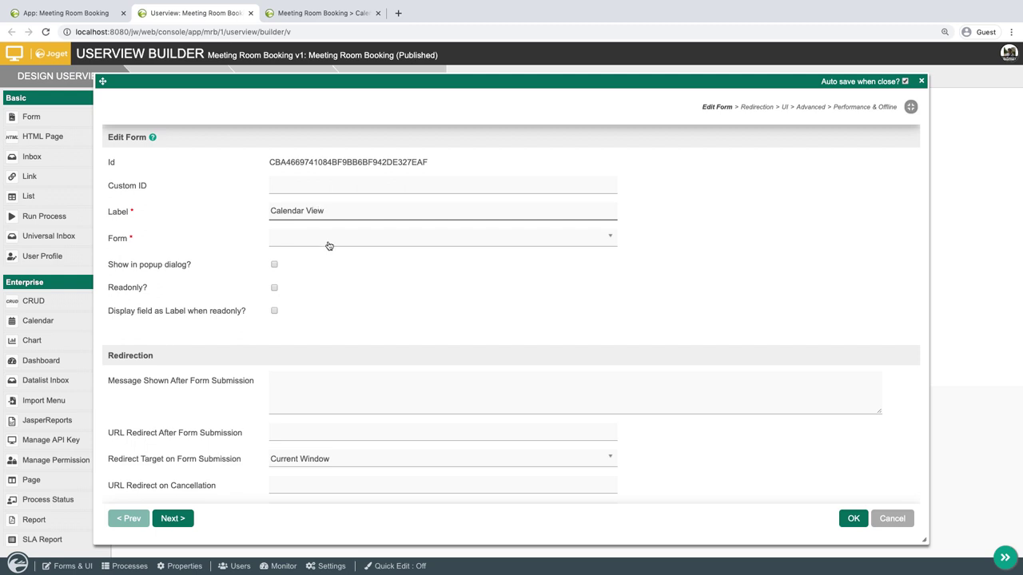
click(329, 246)
click(310, 276)
- Give the Calendar View item the custom ID calendarView, copy that ID, and confirm
click(378, 188)
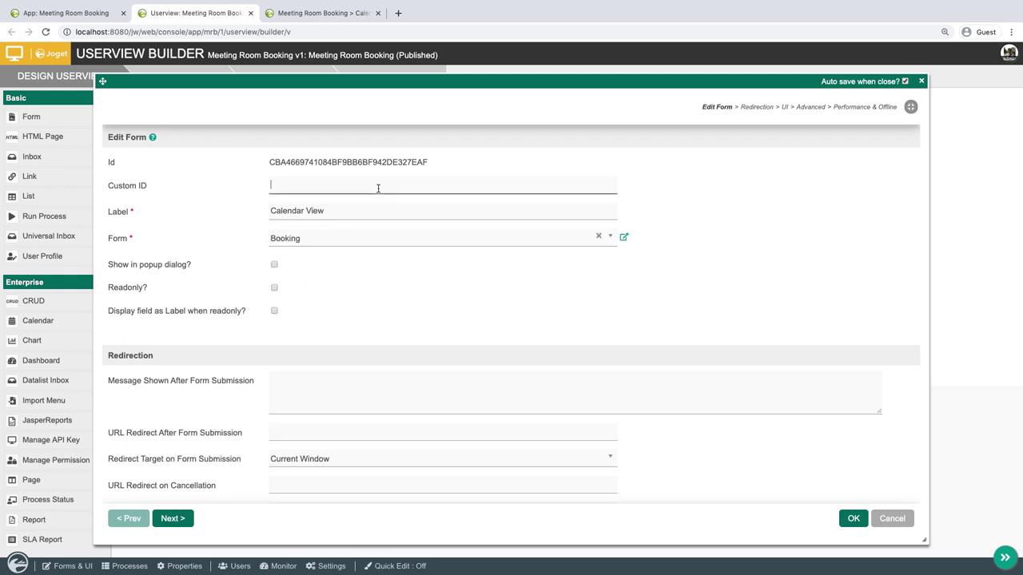
text(calendarView)
key(BackSpace)
text(ew)
double_click(286, 182)
right_click(290, 182)
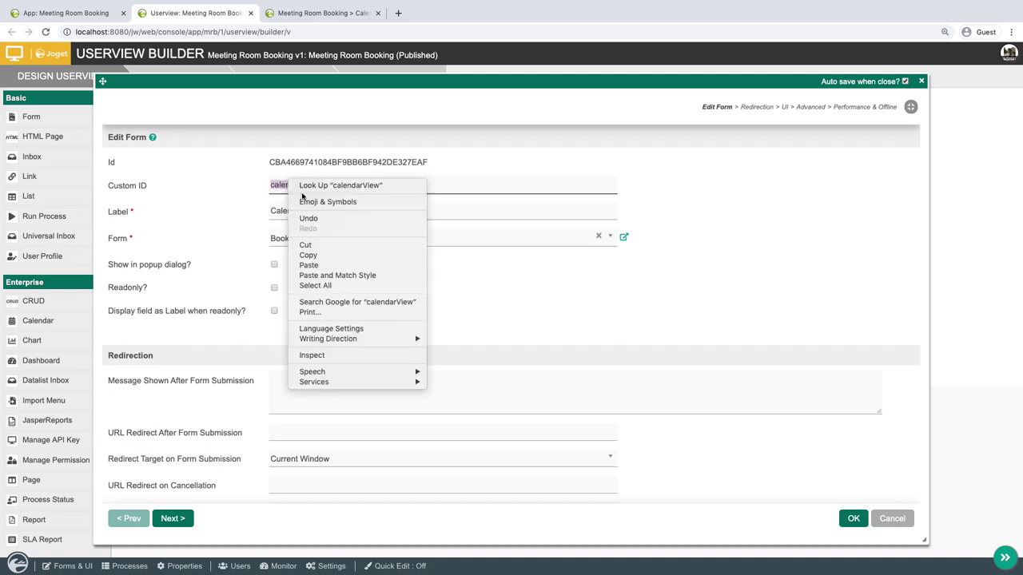
click(309, 254)
click(421, 189)
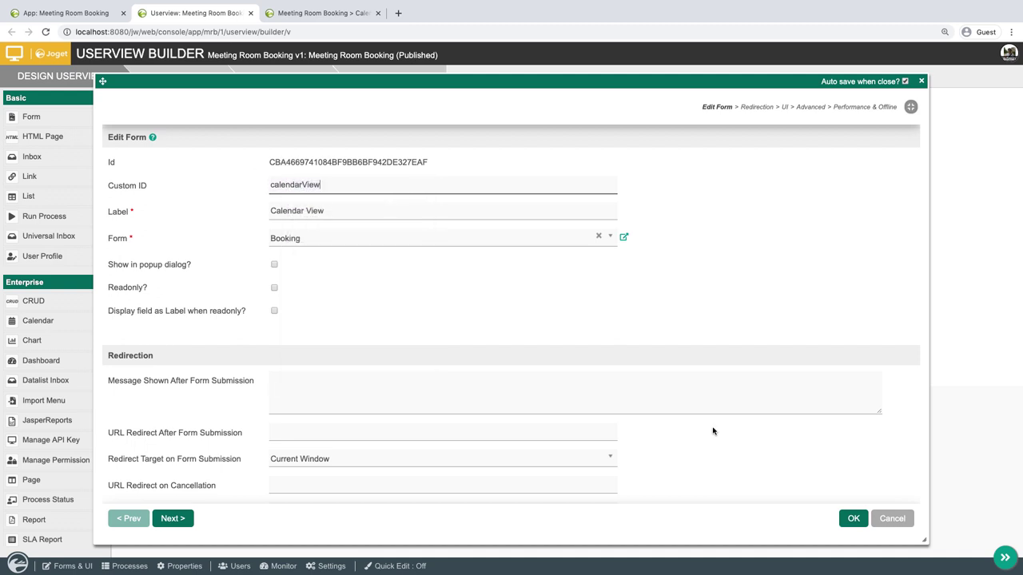
click(854, 519)
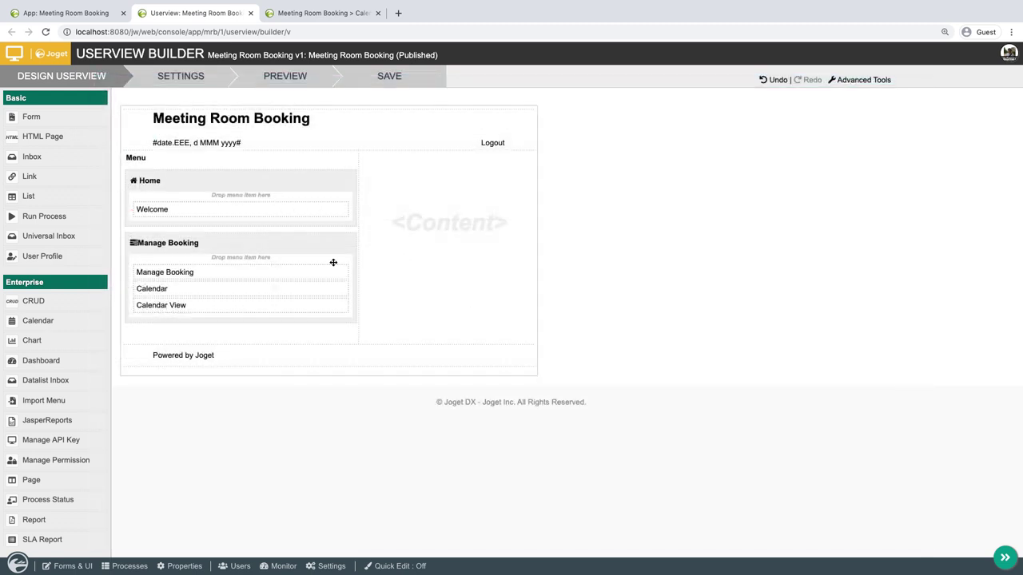
- Set the Calendar's Event Click Callback to window.location = "calendarView?id=" + event.id; and apply
click(318, 290)
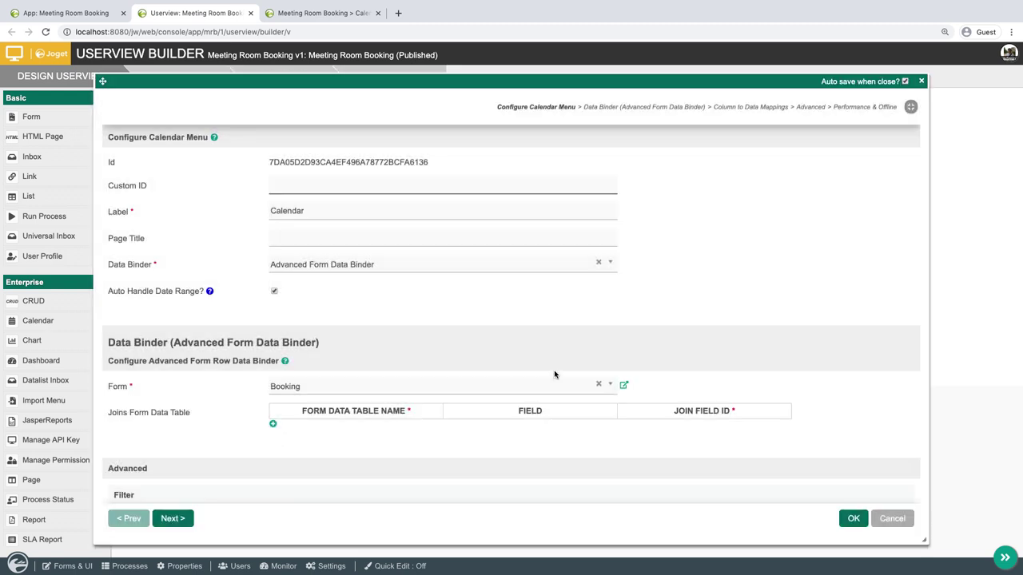
click(809, 106)
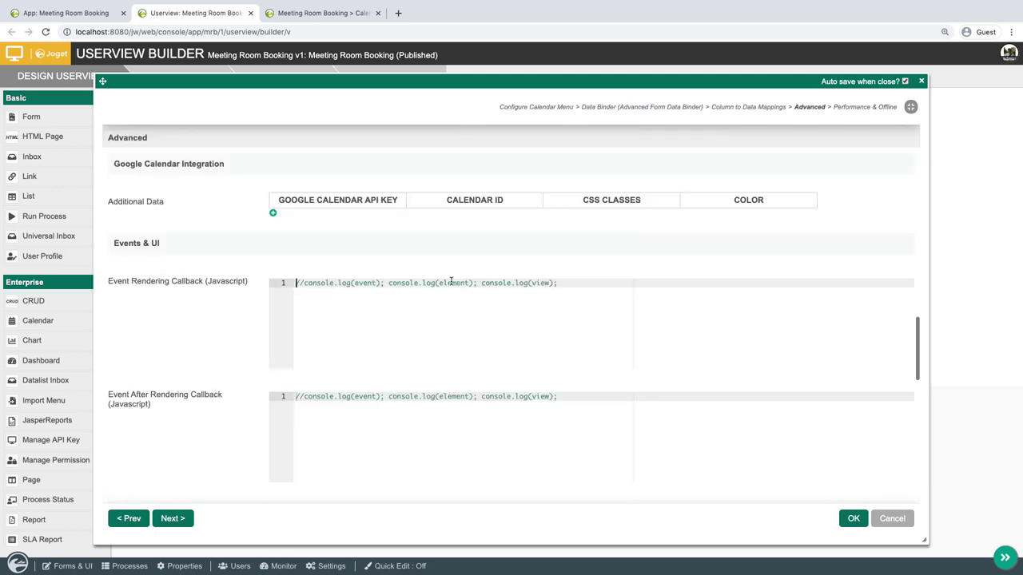
scroll(450, 281, down, 5)
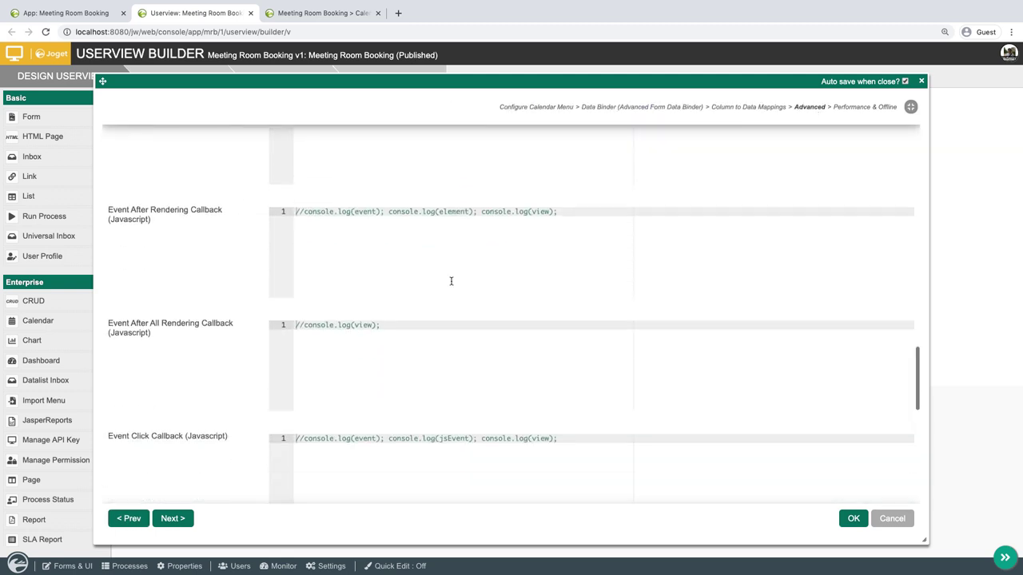
scroll(451, 281, down, 1)
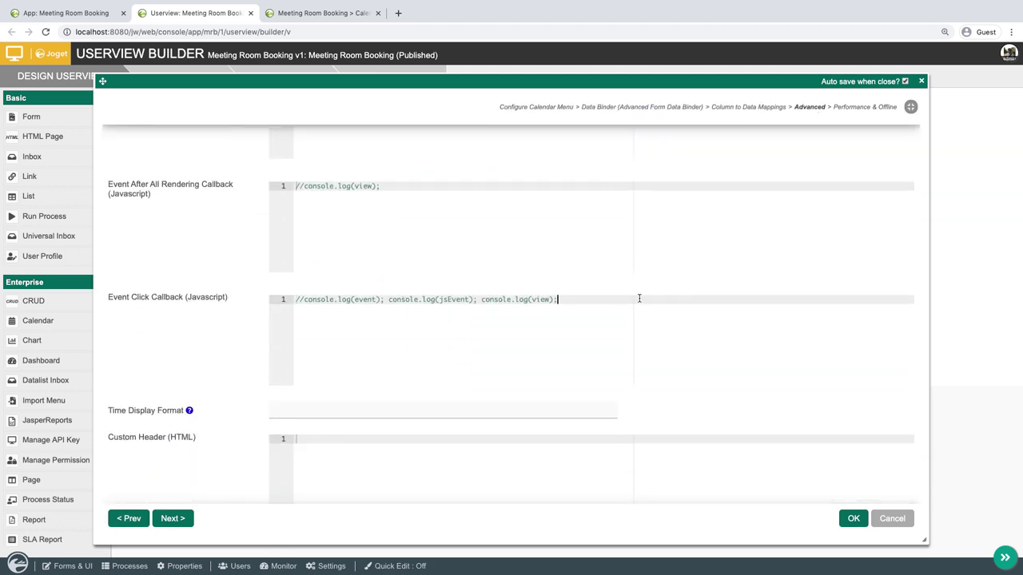
key(Return)
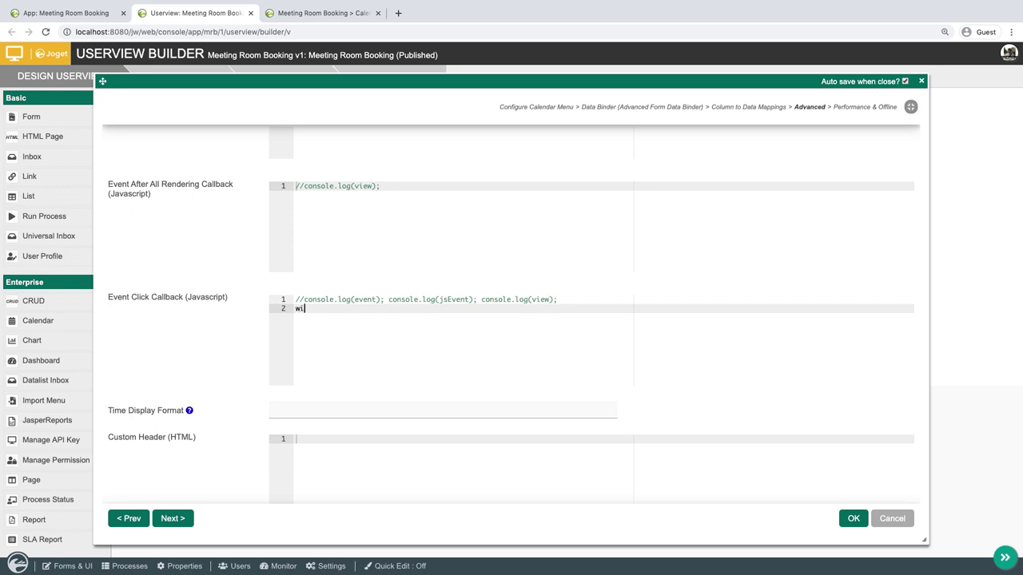
text(window.location = "calendarView?id=" + event.id;)
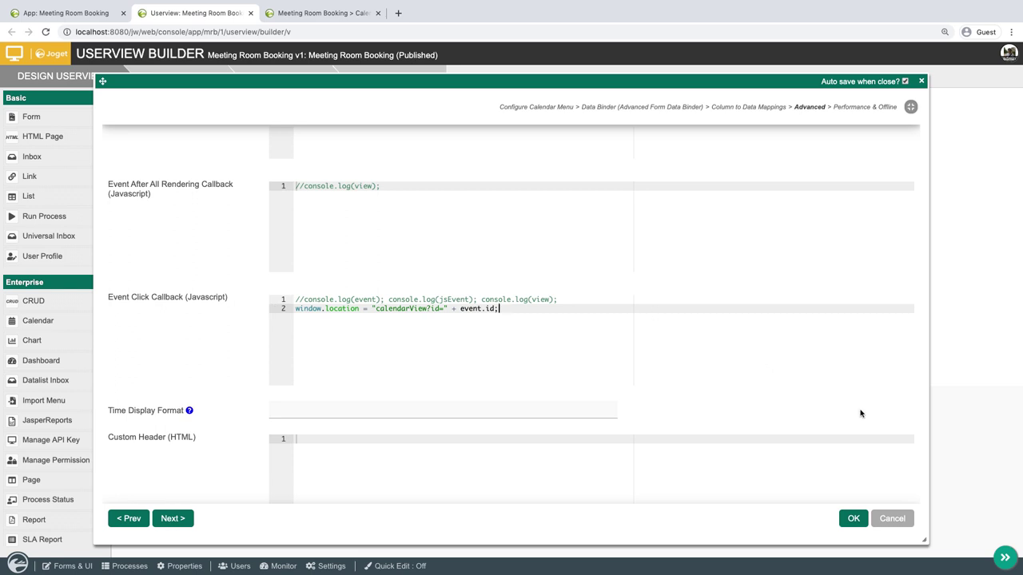
click(853, 519)
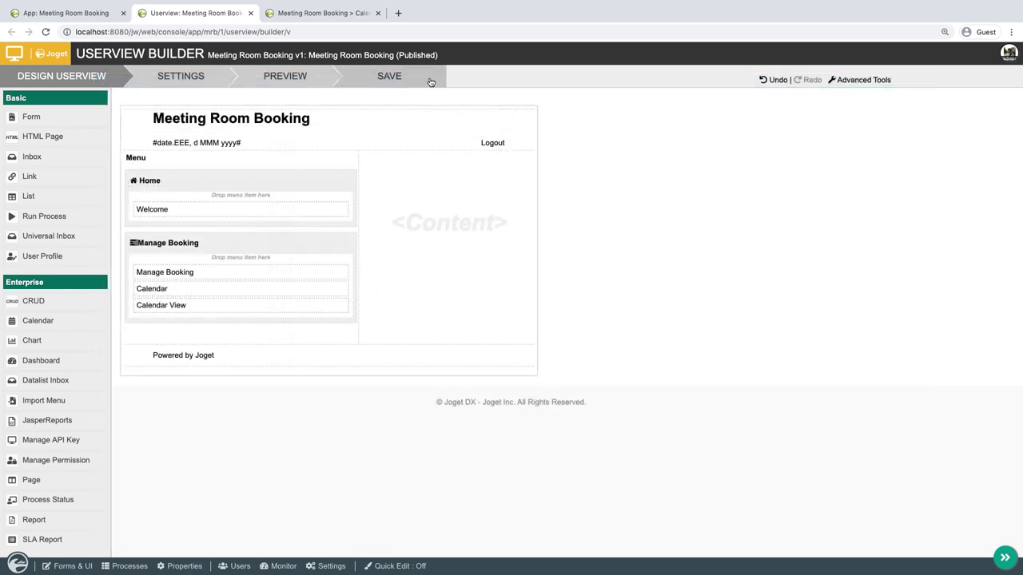
- Reload the live Calendar, open New Product Discussion into Calendar View, then go back to Userview Builder
click(314, 14)
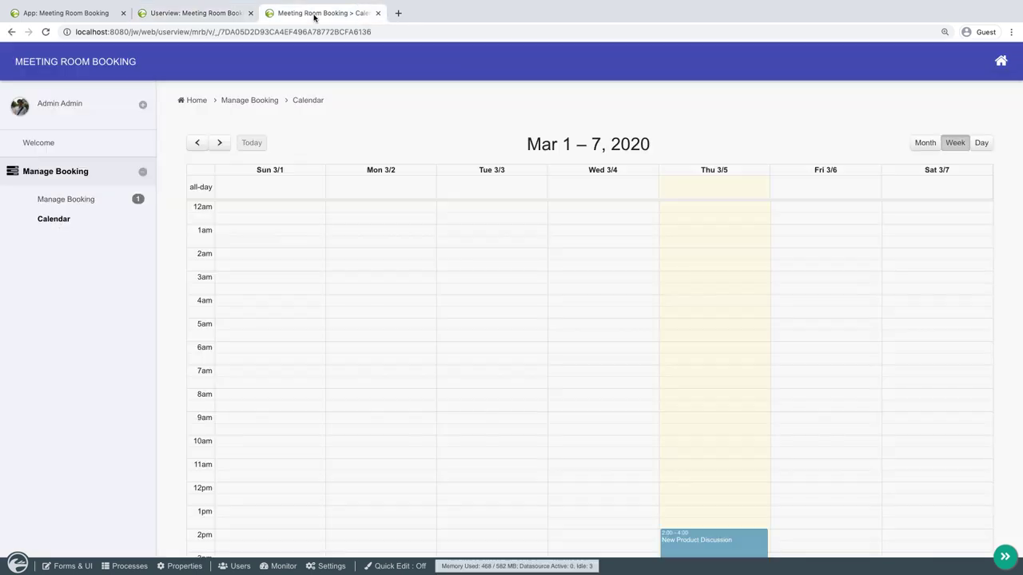
click(77, 225)
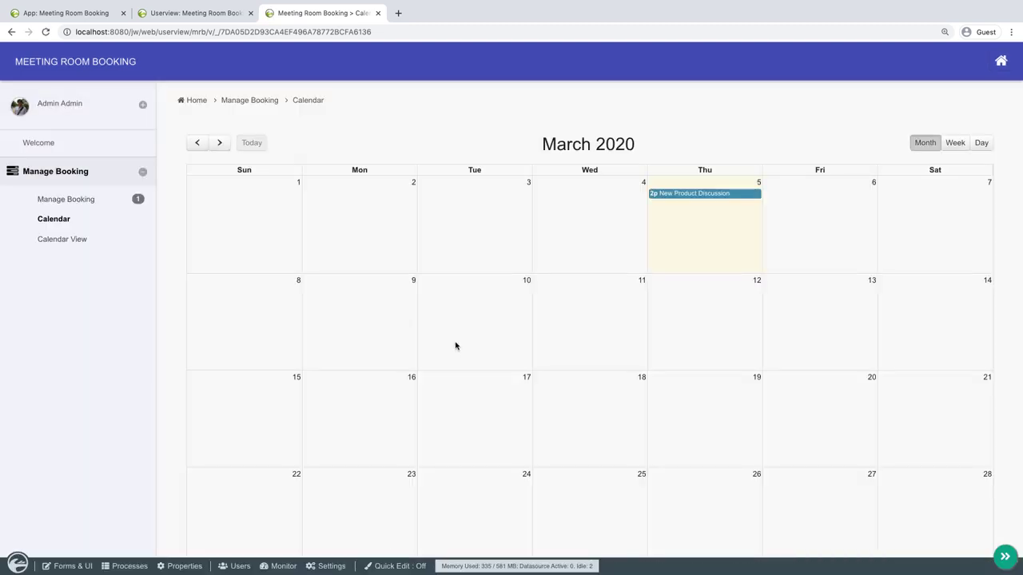
click(719, 196)
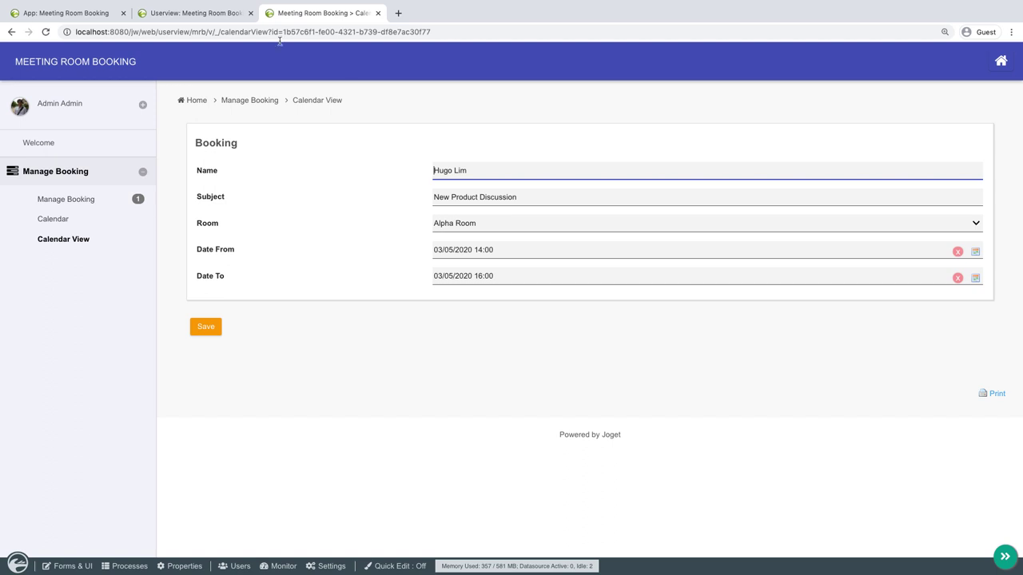
click(221, 13)
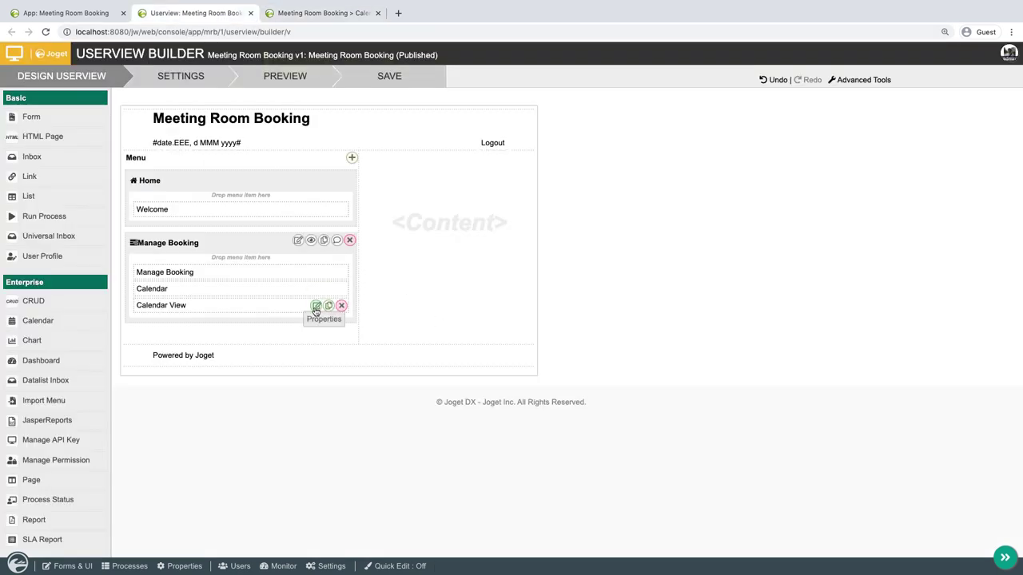
- Make the Calendar View form read-only
click(316, 307)
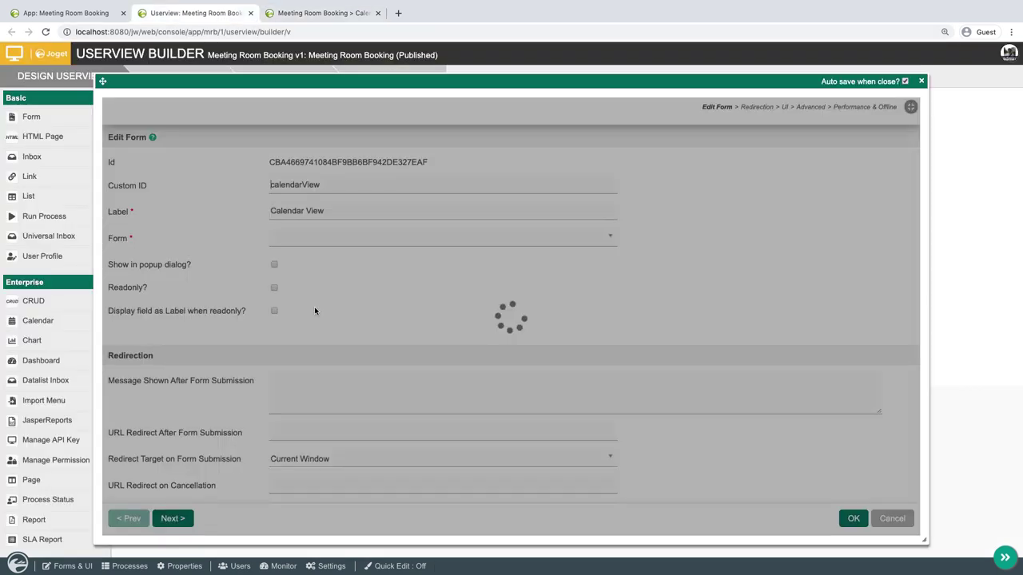
click(274, 287)
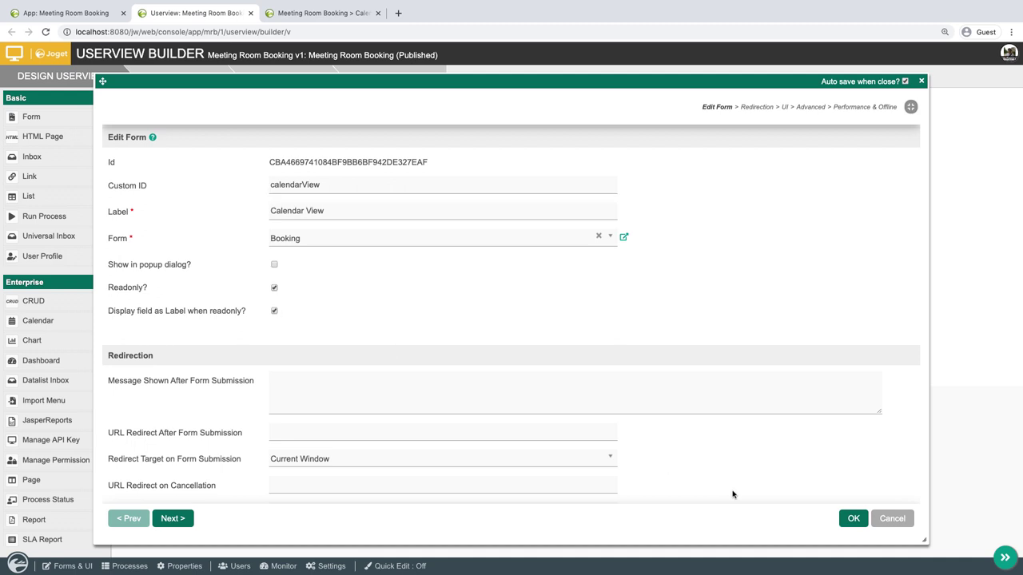
click(850, 518)
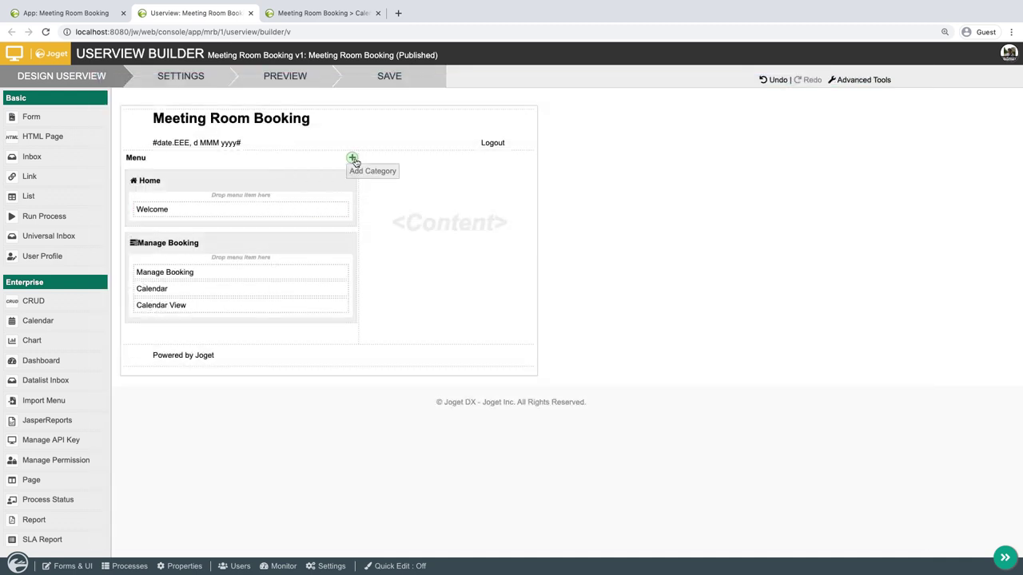
- Add a new menu category named hidden below Manage Booking
click(351, 158)
drag(240, 183, 222, 340)
click(298, 334)
text(h)
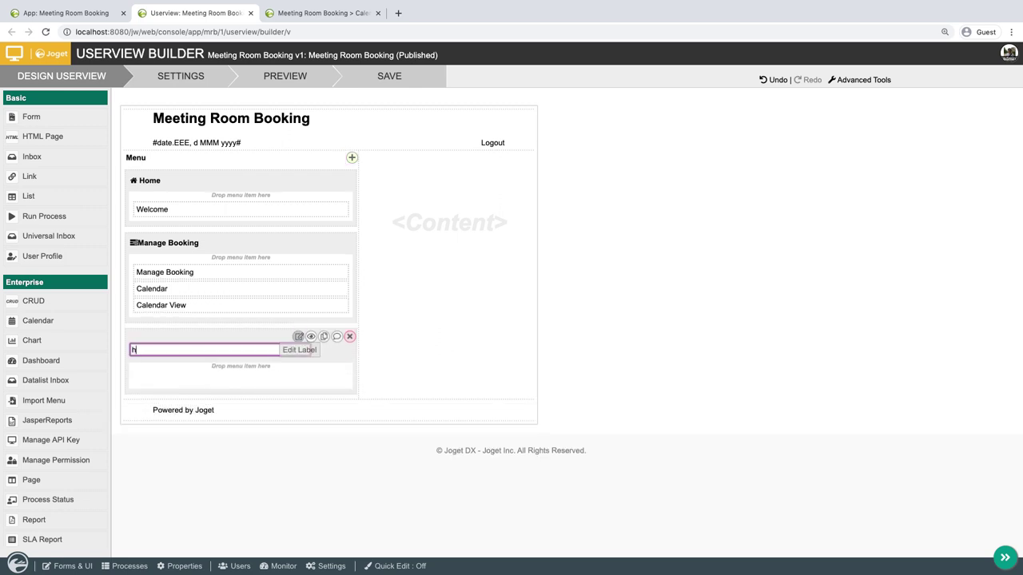
text(idden)
key(Return)
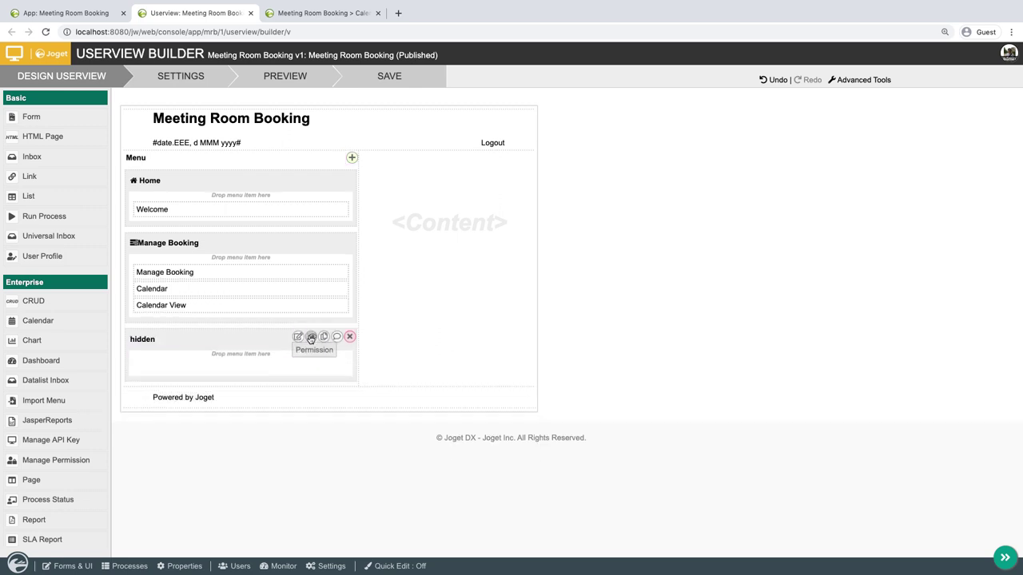
- Move Calendar View into the hidden category, hide that category from the menu, and save
drag(213, 312, 214, 364)
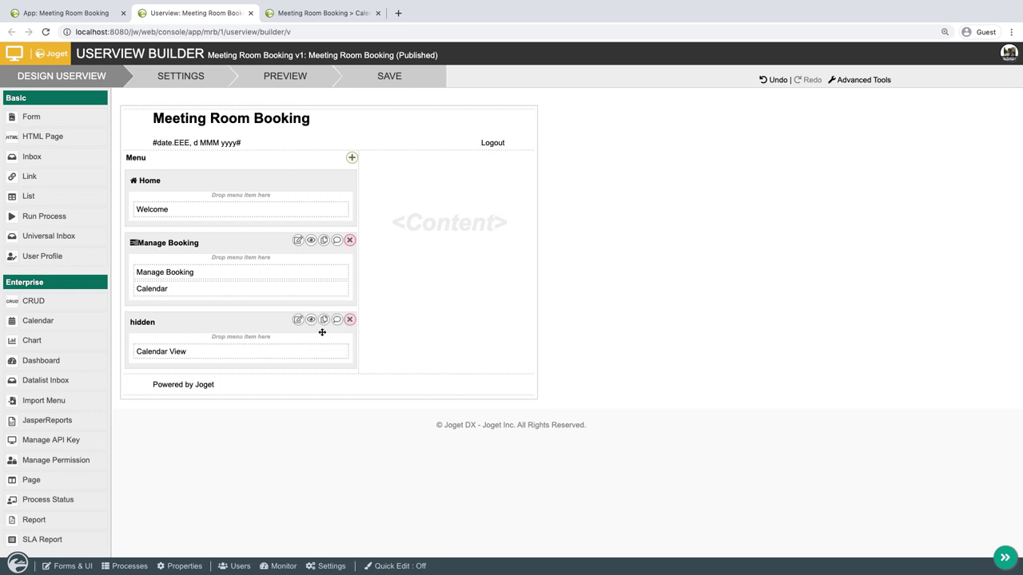
click(298, 322)
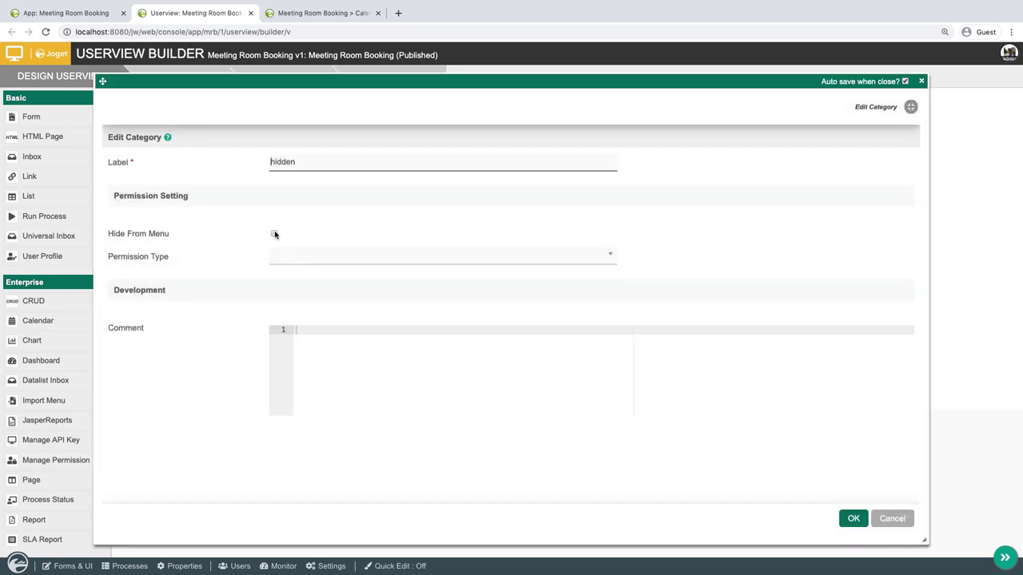
click(274, 234)
key(Escape)
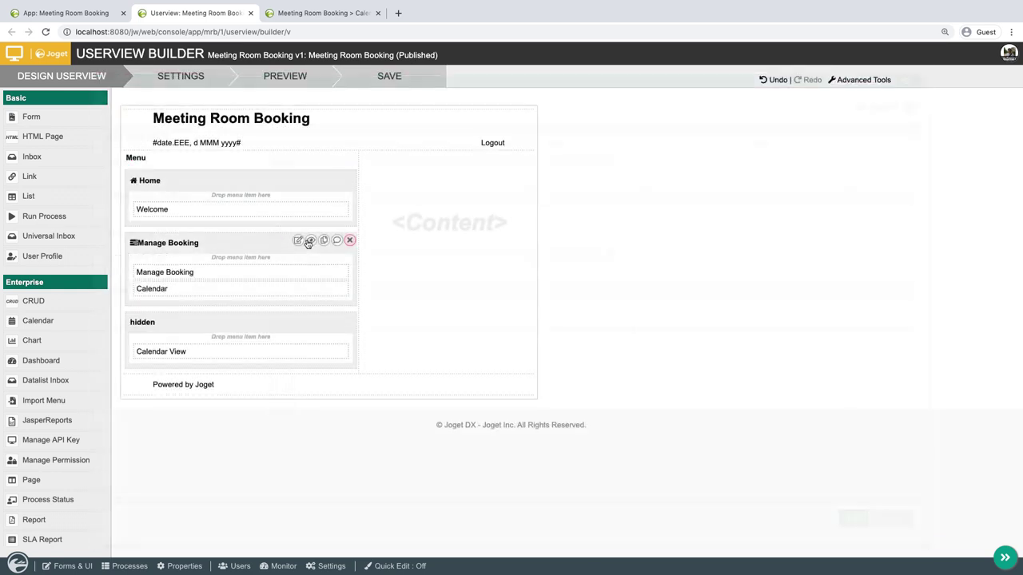
click(416, 81)
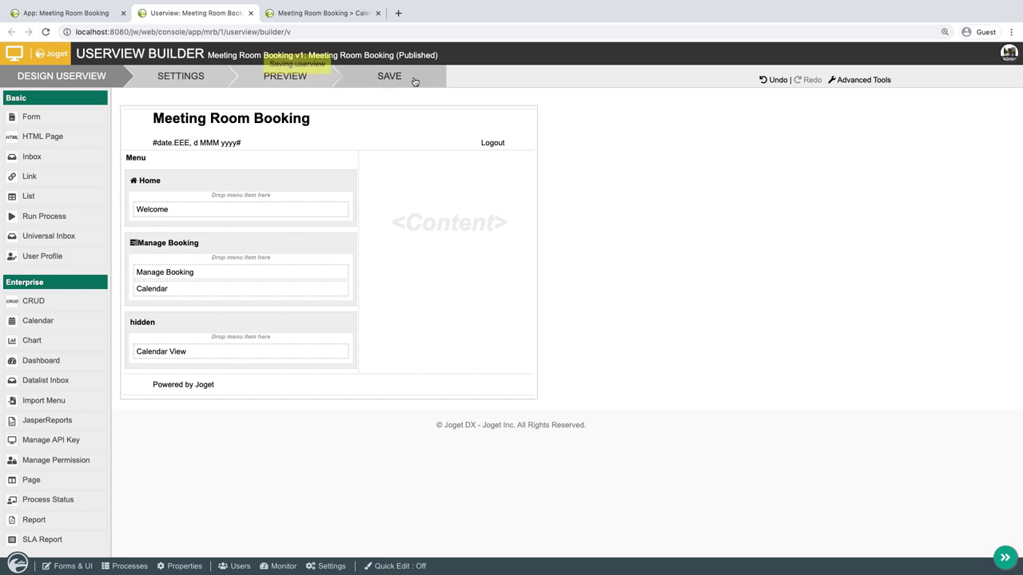
- Open New Product Discussion from the live calendar as read-only Calendar View, then return to the app's design page
click(323, 14)
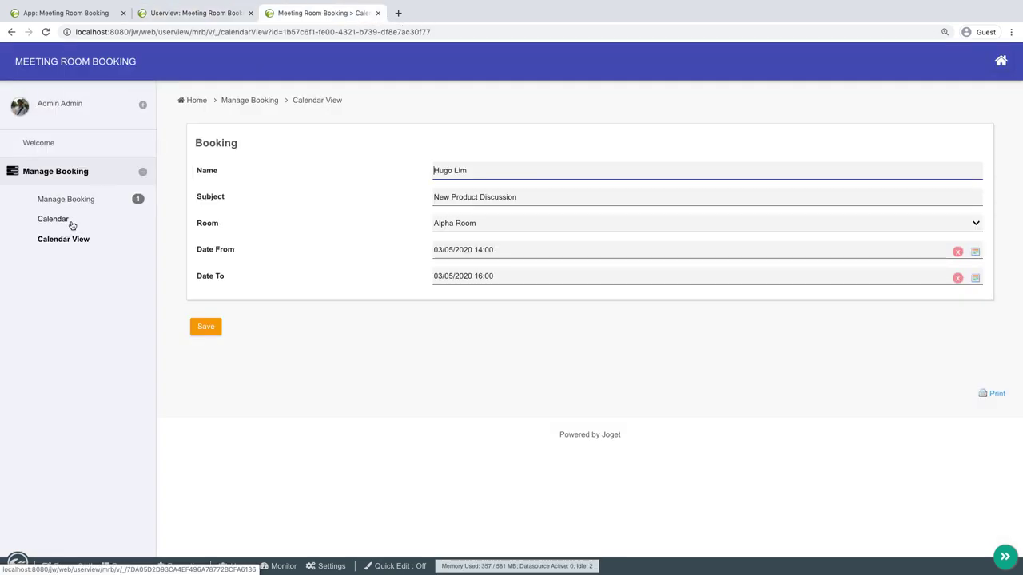
click(67, 221)
click(679, 195)
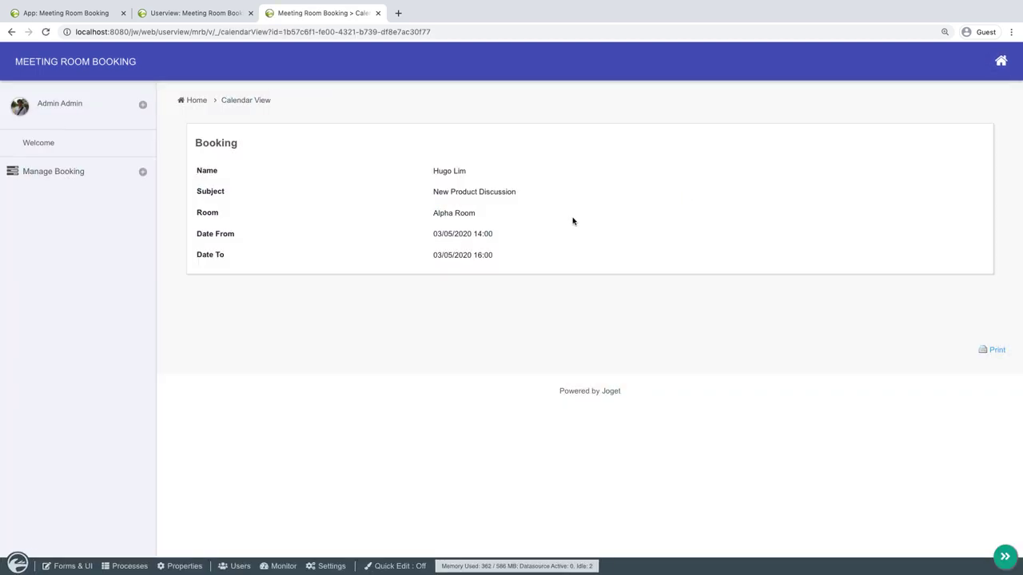
click(190, 13)
click(88, 14)
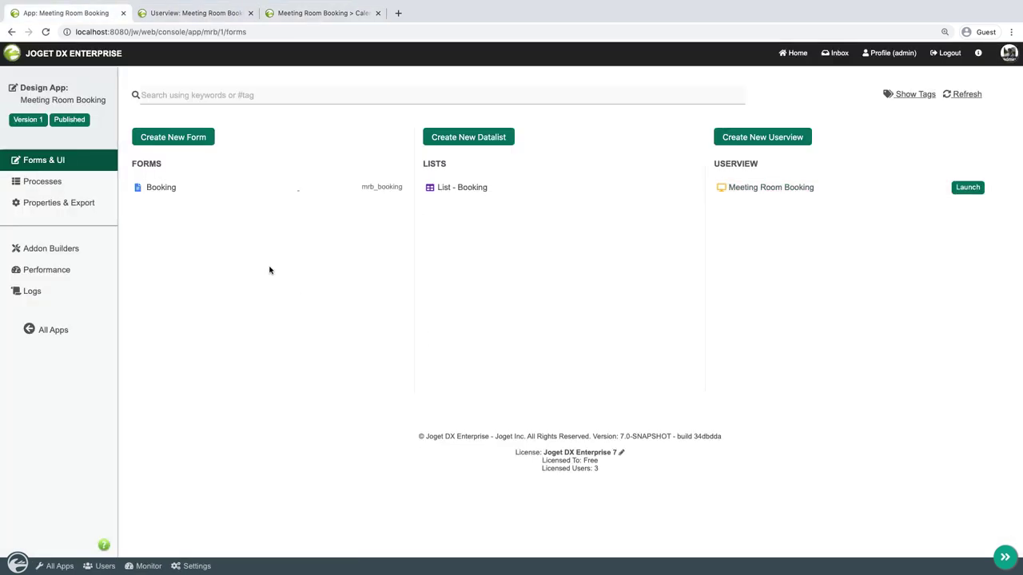
- Review the App Generator's approval options for the Booking form, then generate its Approval Process
click(310, 190)
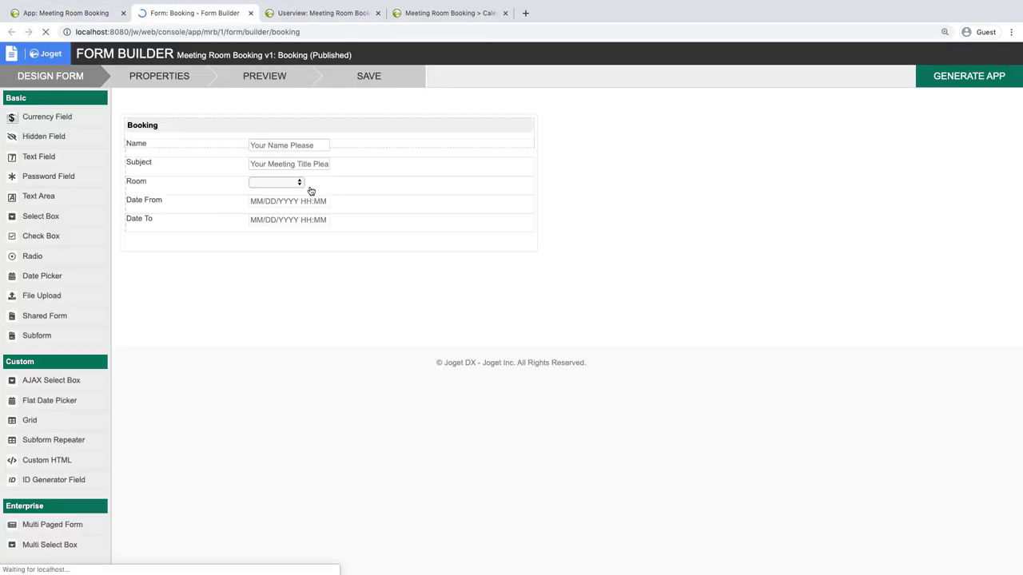
click(972, 76)
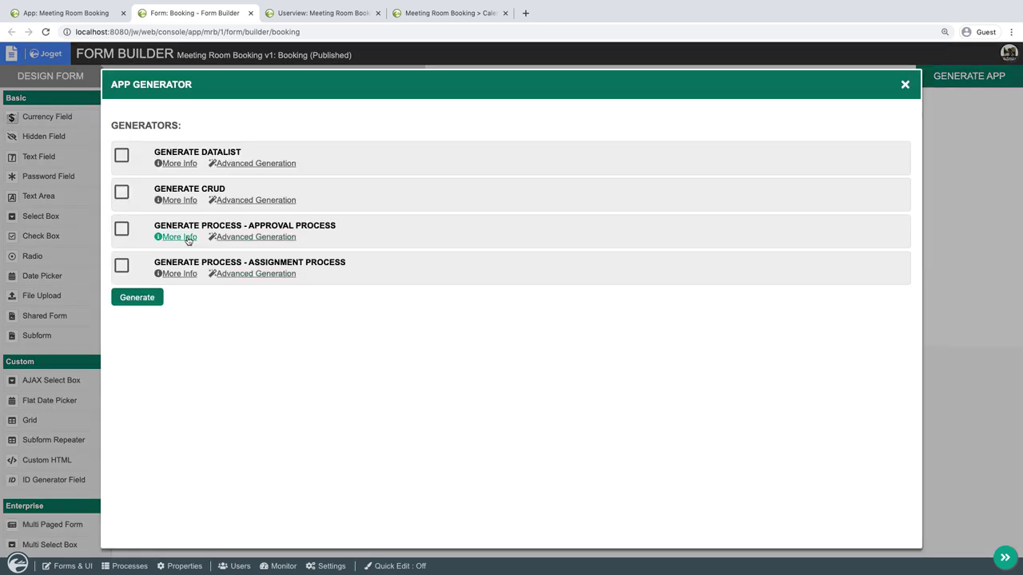
click(186, 237)
scroll(188, 240, down, 1)
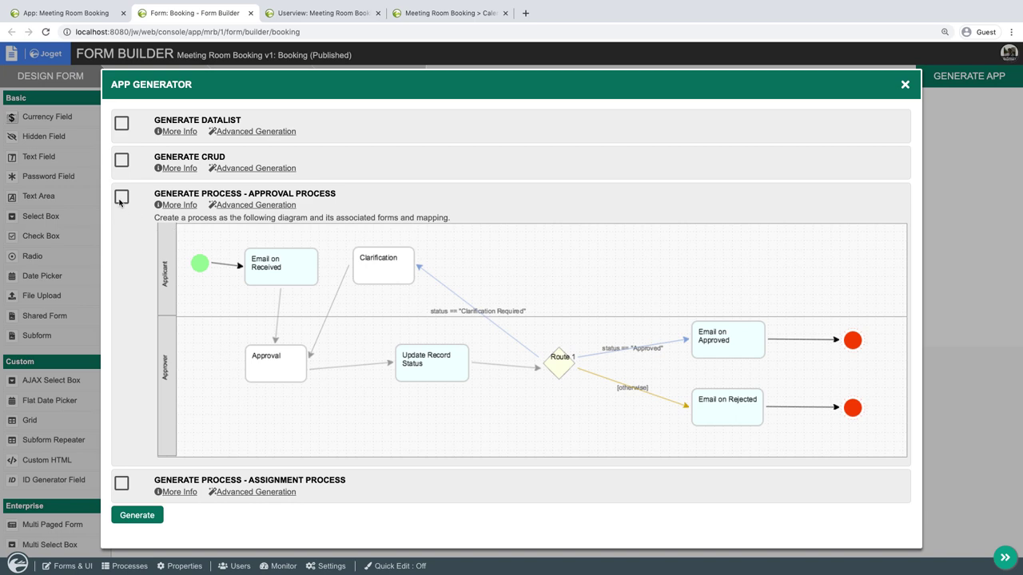
click(238, 206)
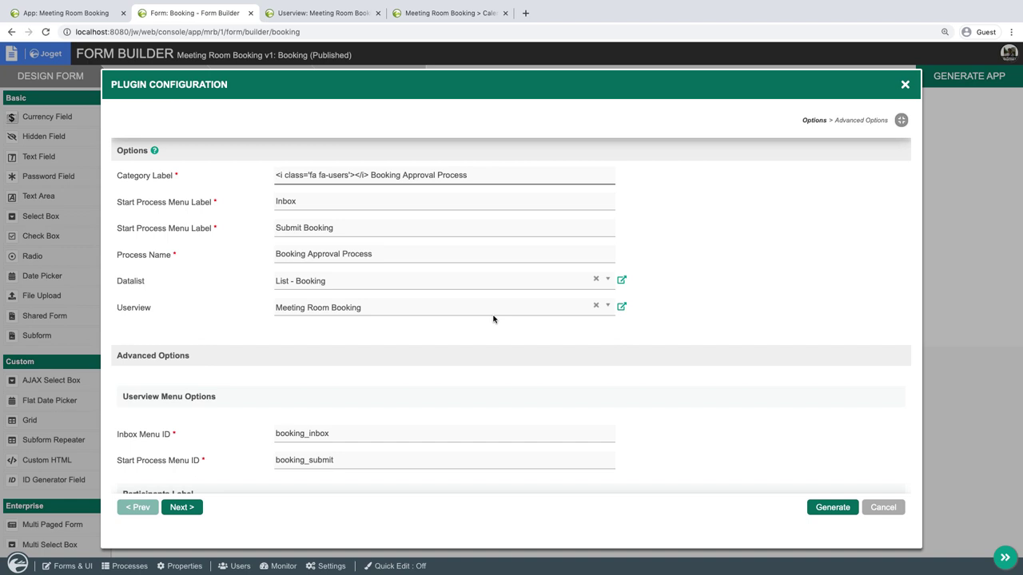
scroll(493, 319, down, 10)
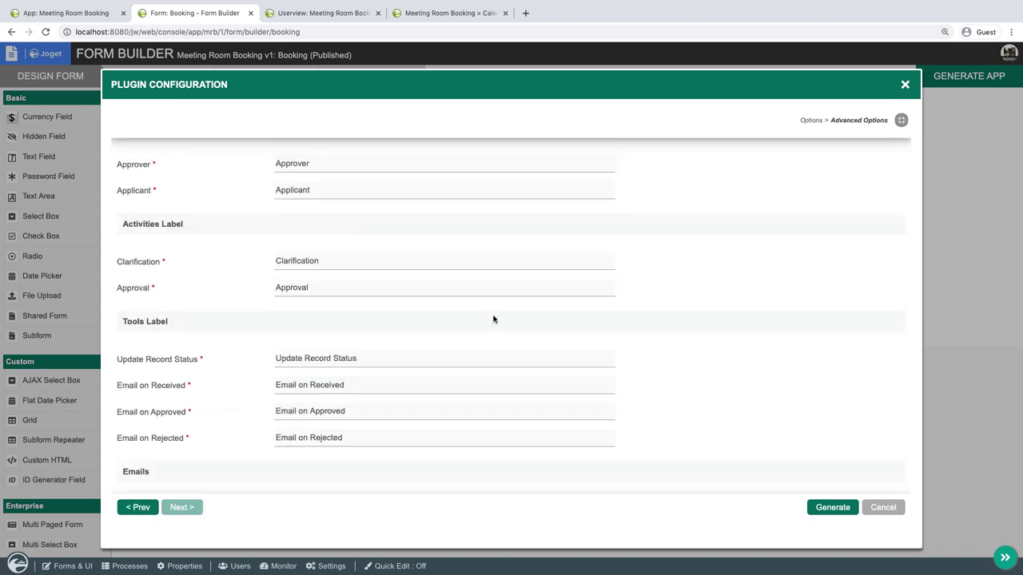
scroll(493, 319, down, 4)
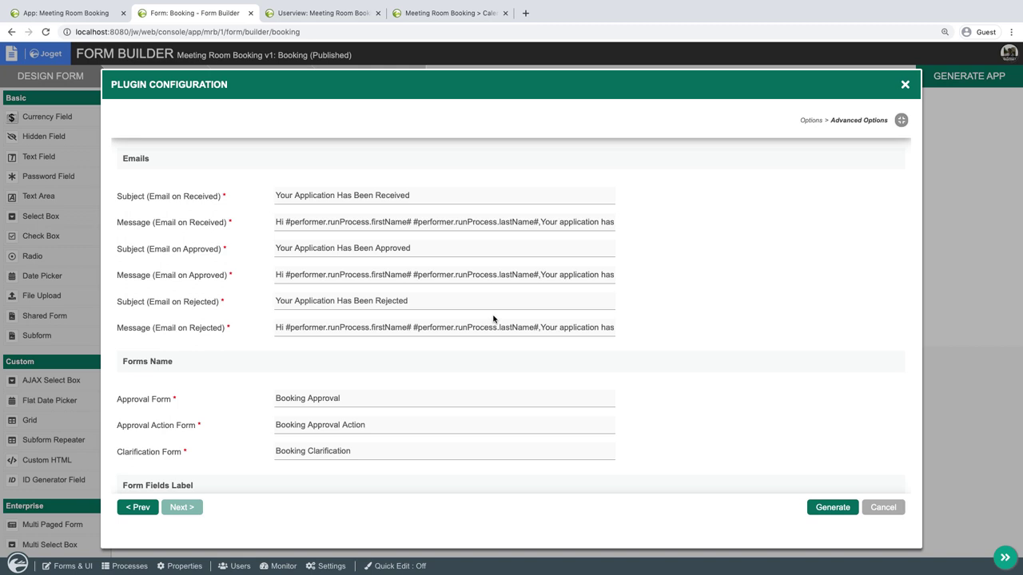
click(134, 507)
click(884, 507)
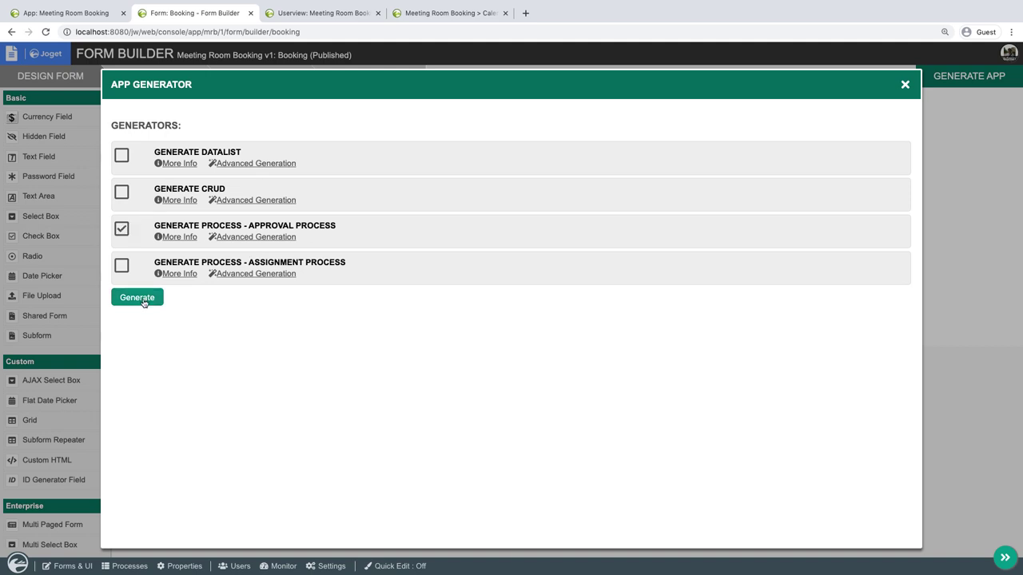
click(144, 302)
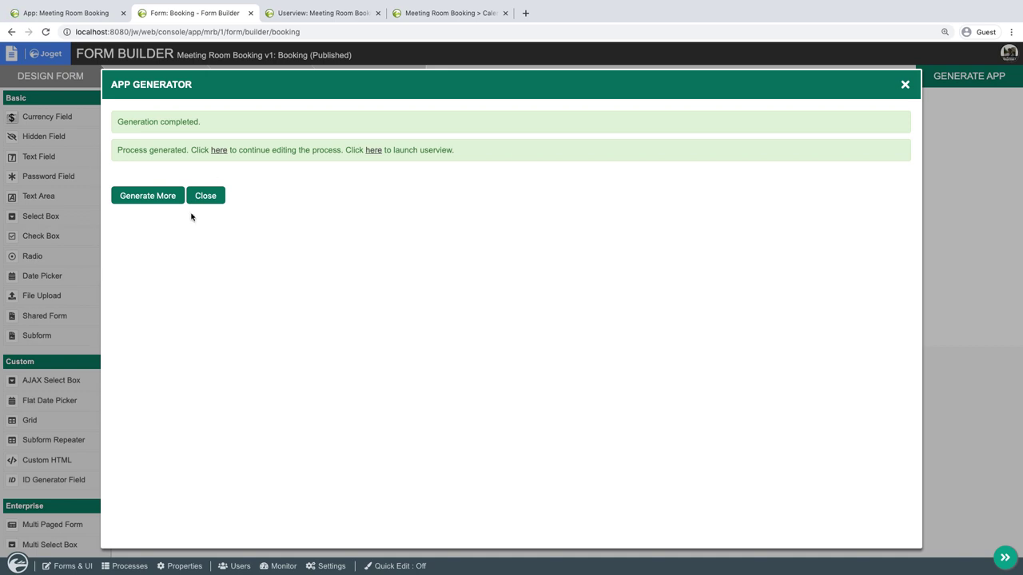
- Nudge the Clarification step slightly to the right in the process diagram
click(219, 150)
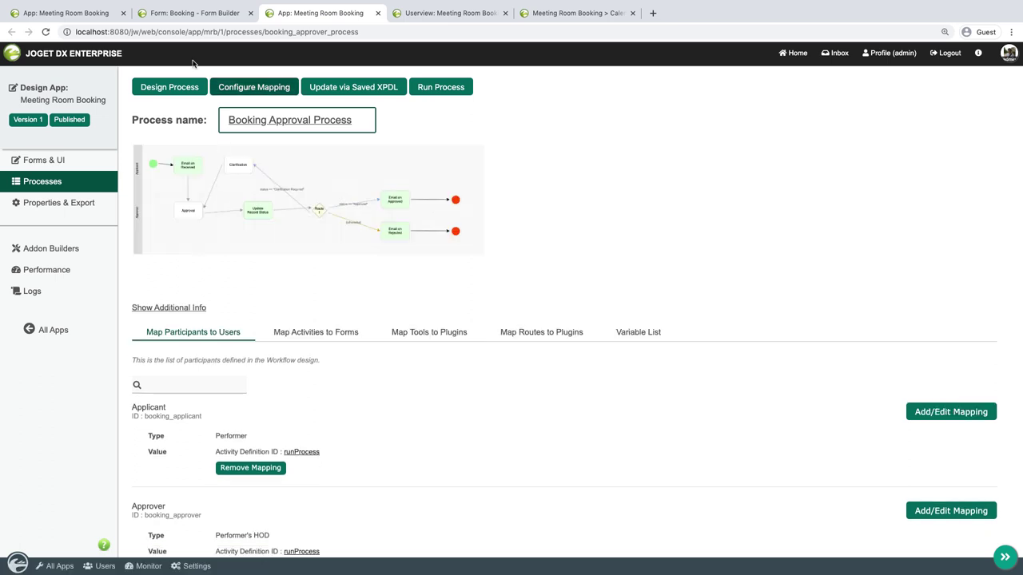
click(170, 89)
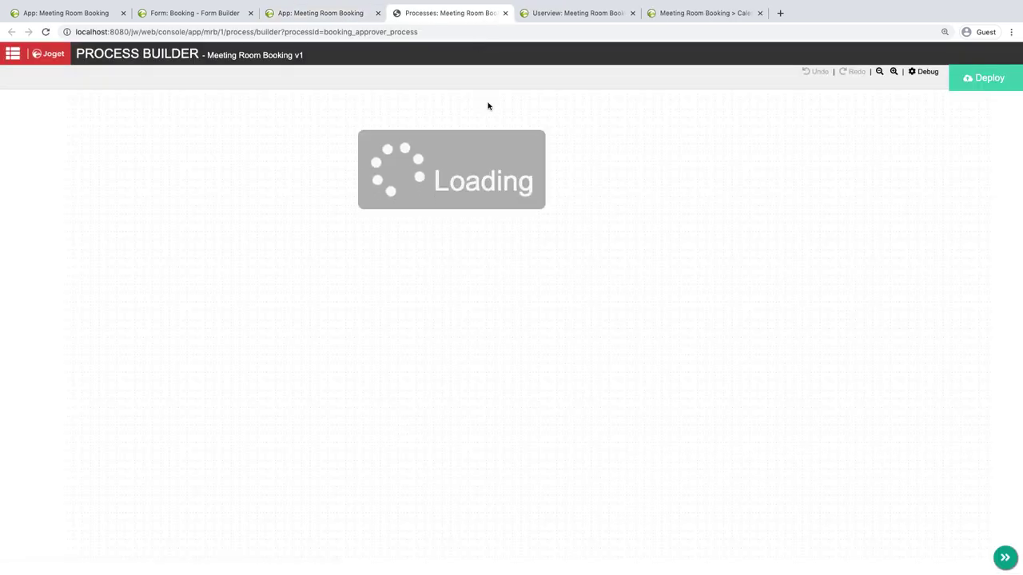
drag(290, 141, 346, 143)
click(505, 12)
- Switch the Email on Approved step to the export form email tool, attaching the Booking Approval form
click(266, 89)
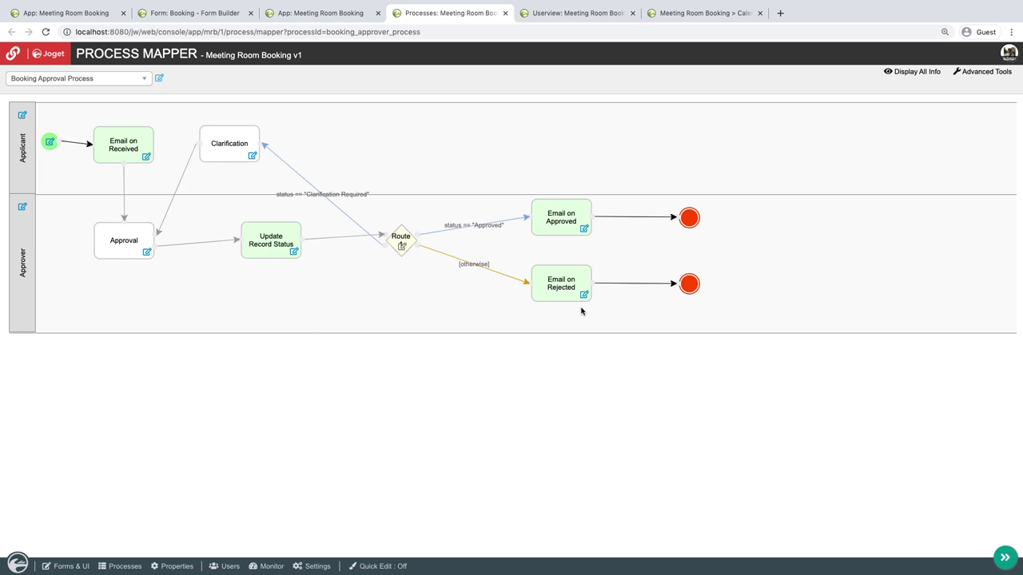
click(584, 230)
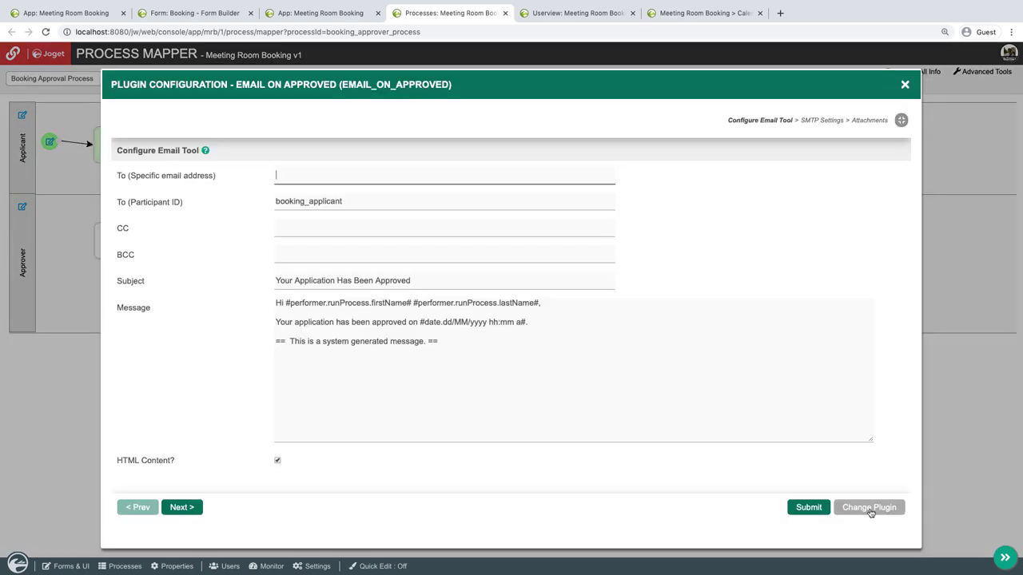
click(869, 512)
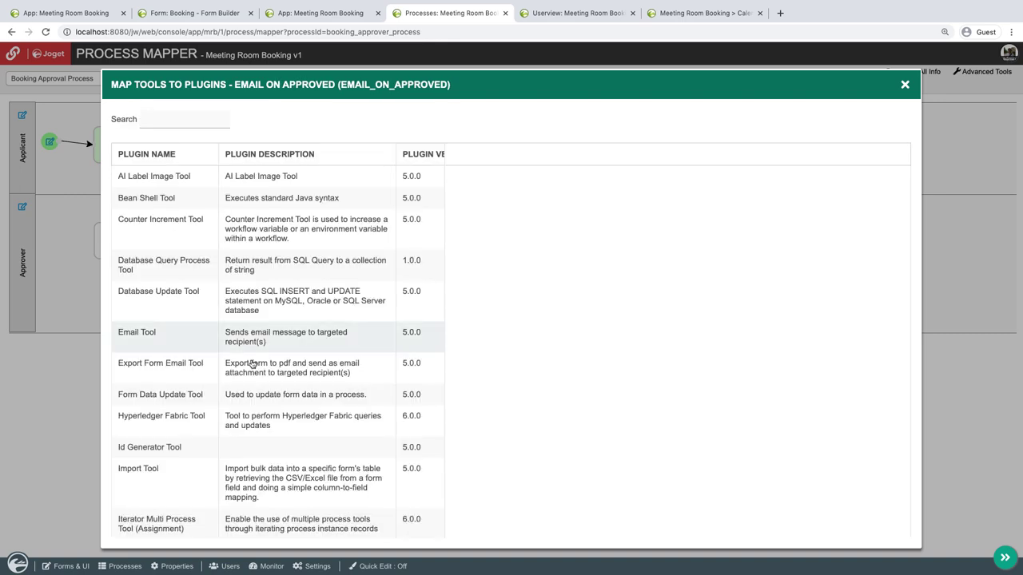
click(274, 370)
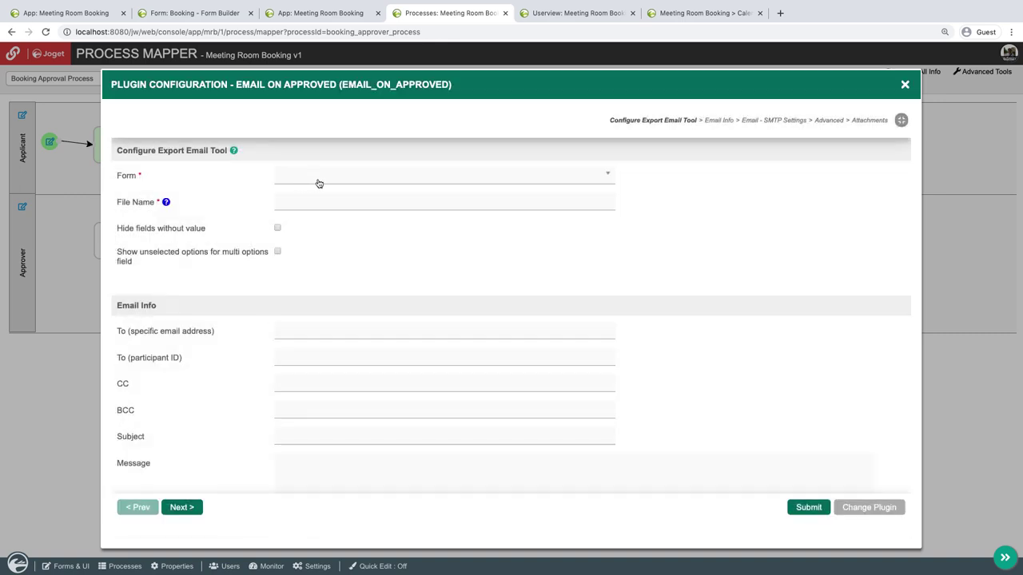
click(318, 177)
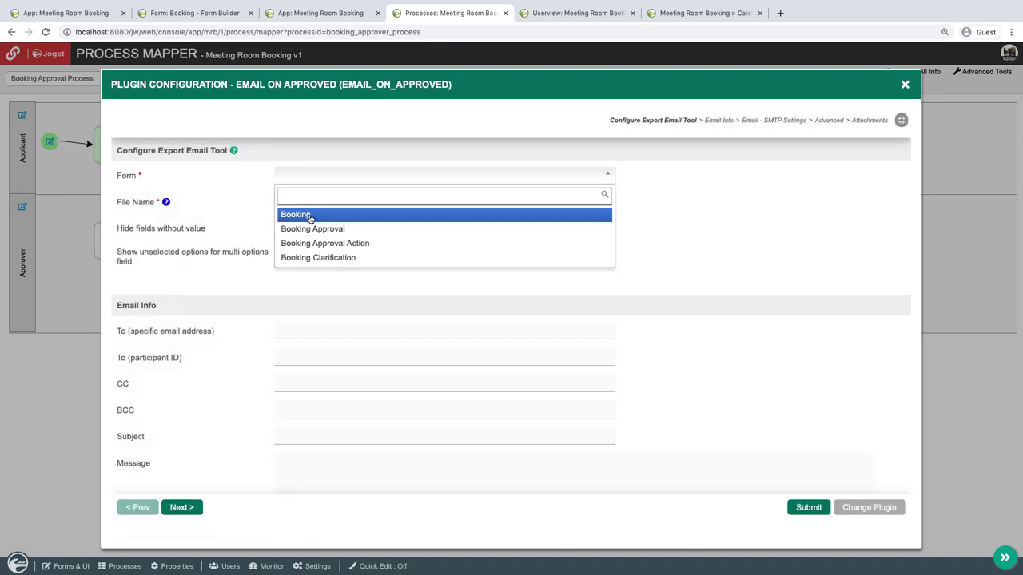
click(309, 231)
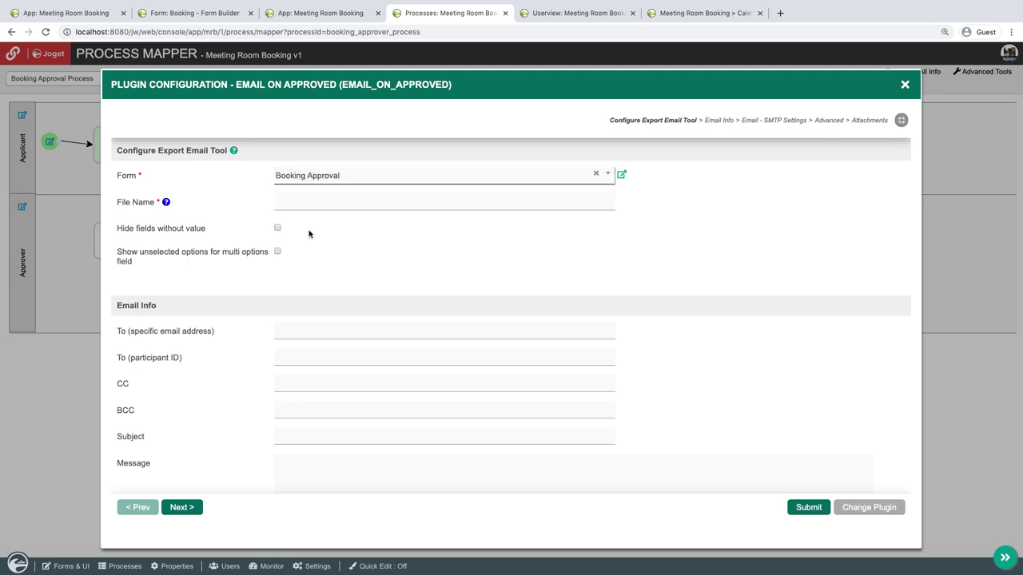
click(342, 206)
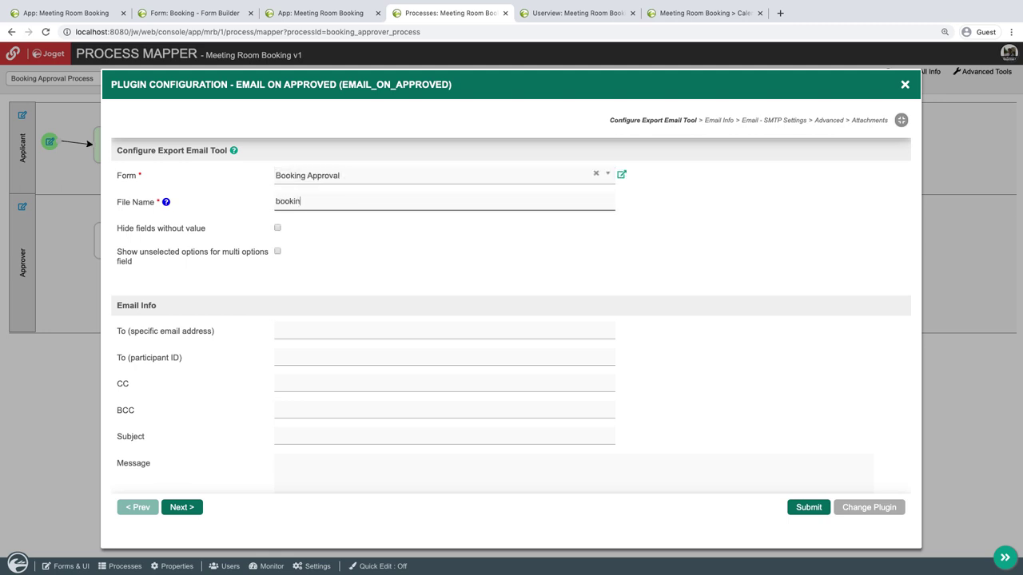
click(305, 282)
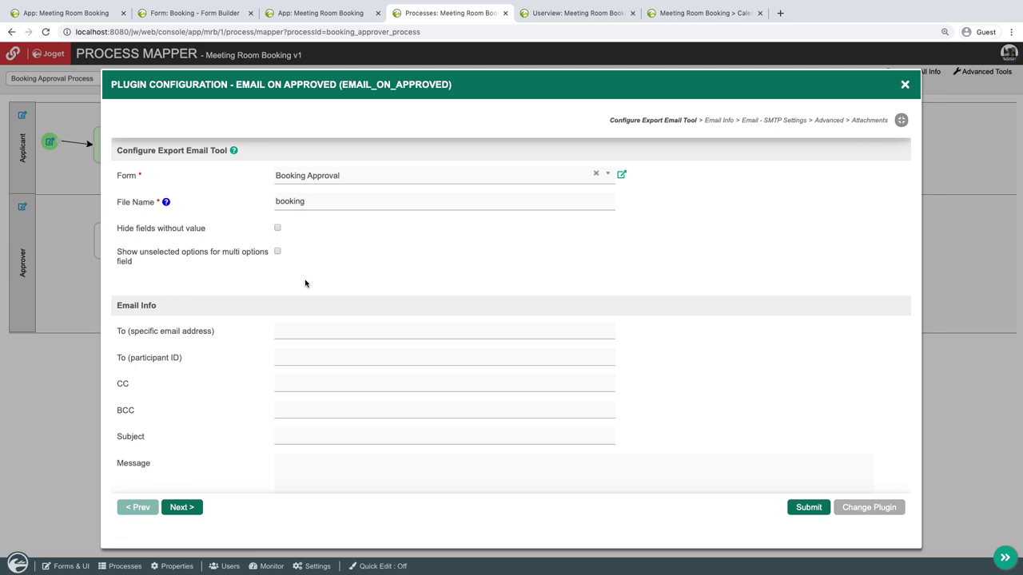
scroll(304, 283, down, 3)
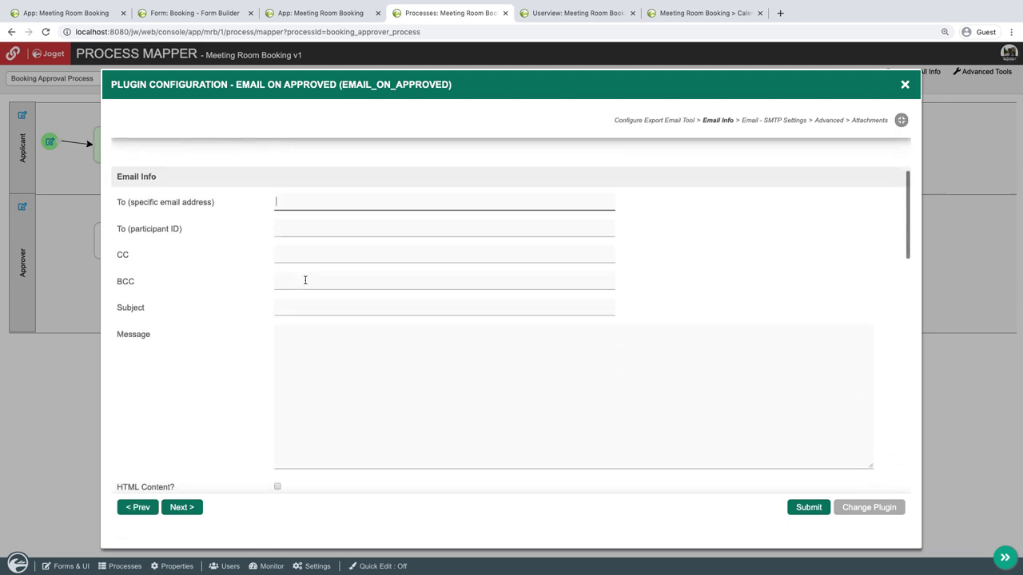
- Mail booking_applicant with subject 'Booking Approved' and a thank-you message, and submit the tool
click(377, 230)
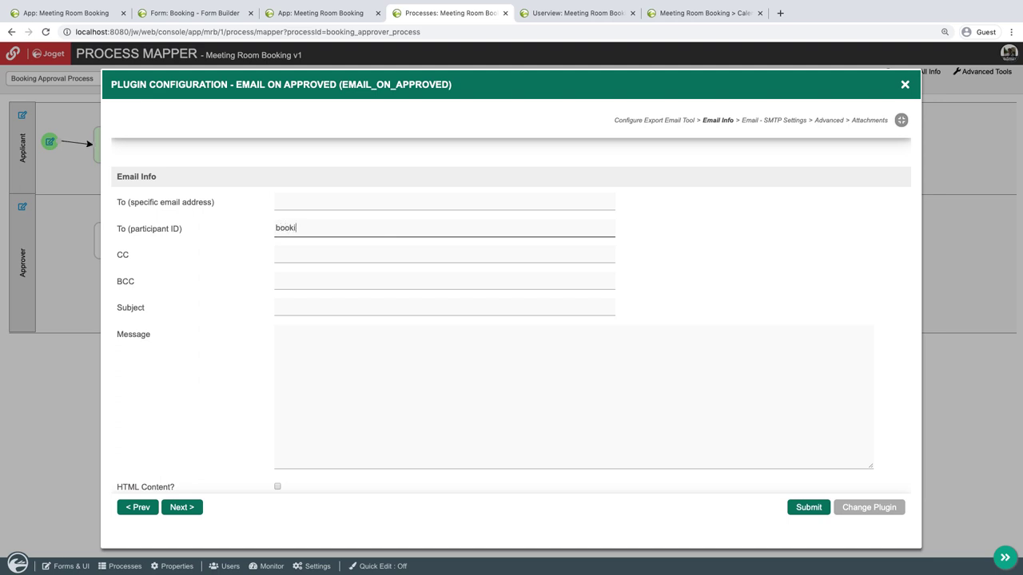
text(booking_applicant)
click(357, 312)
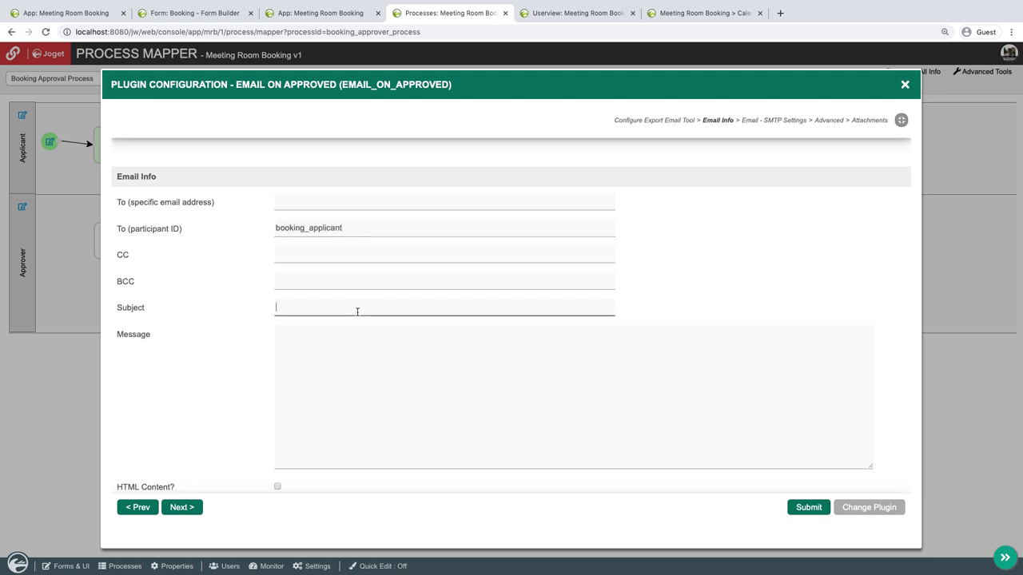
text(Booking Approved)
click(395, 349)
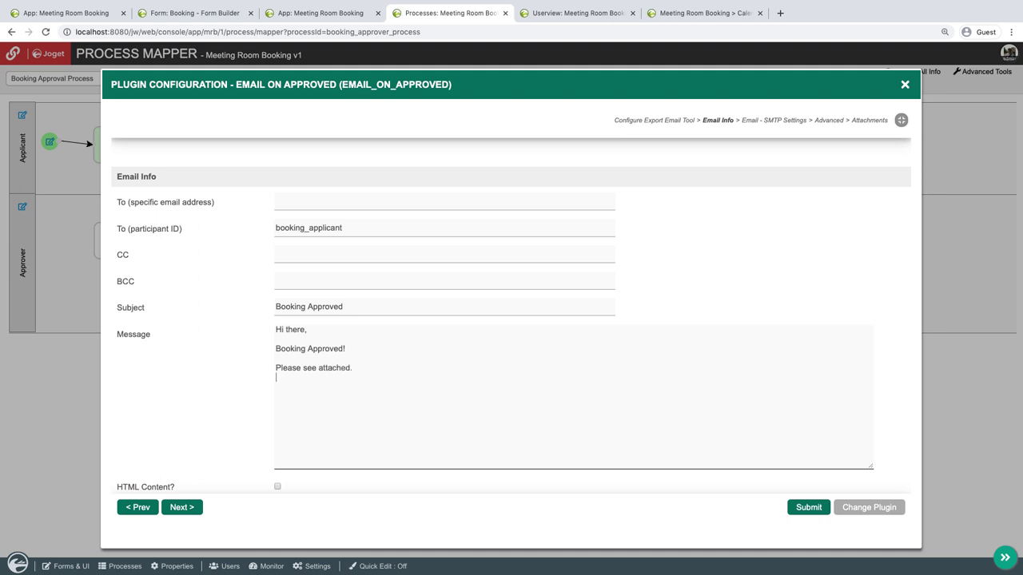
text(hanks.)
scroll(430, 349, down, 6)
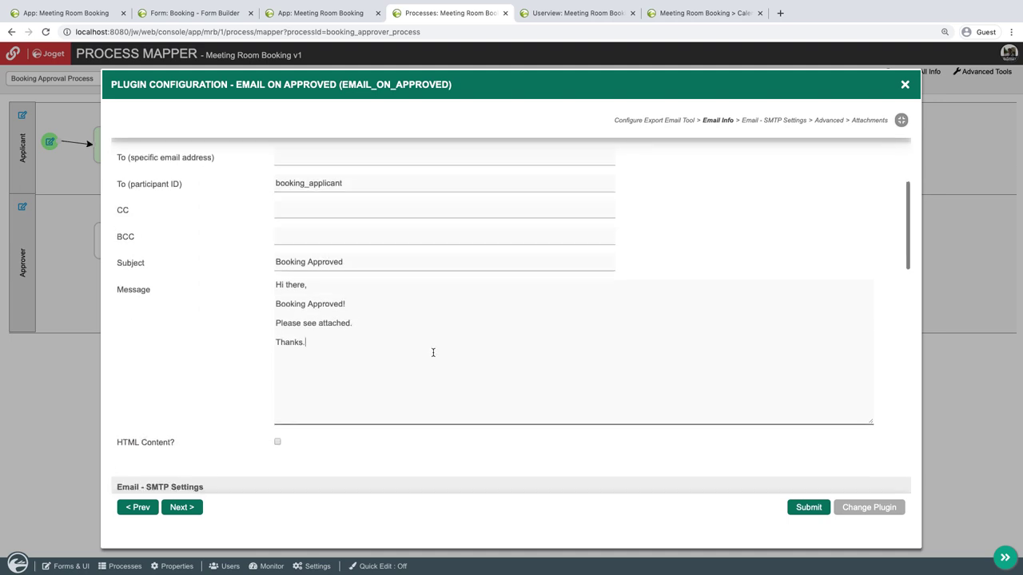
scroll(433, 352, up, 8)
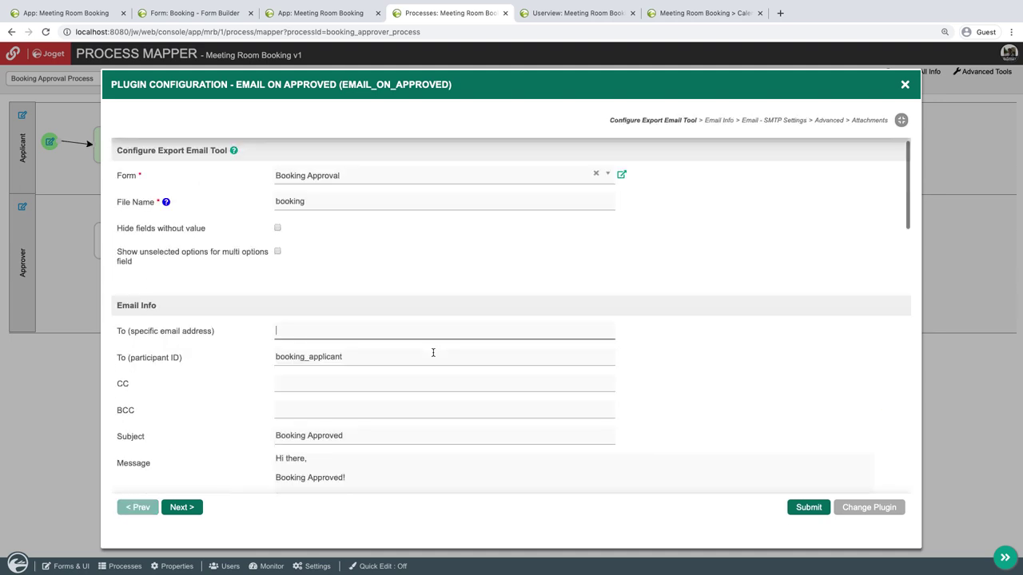
click(809, 512)
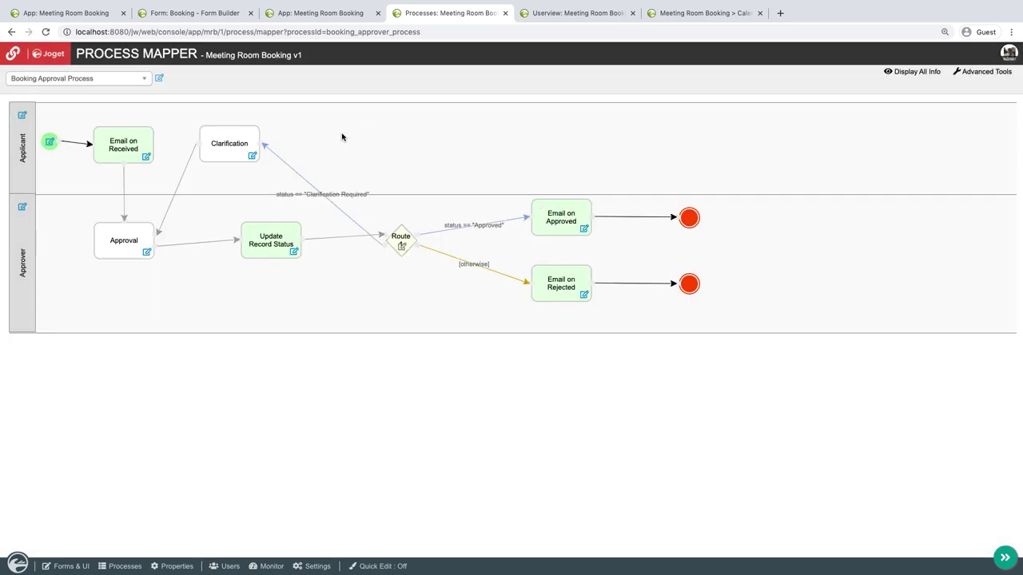
click(306, 14)
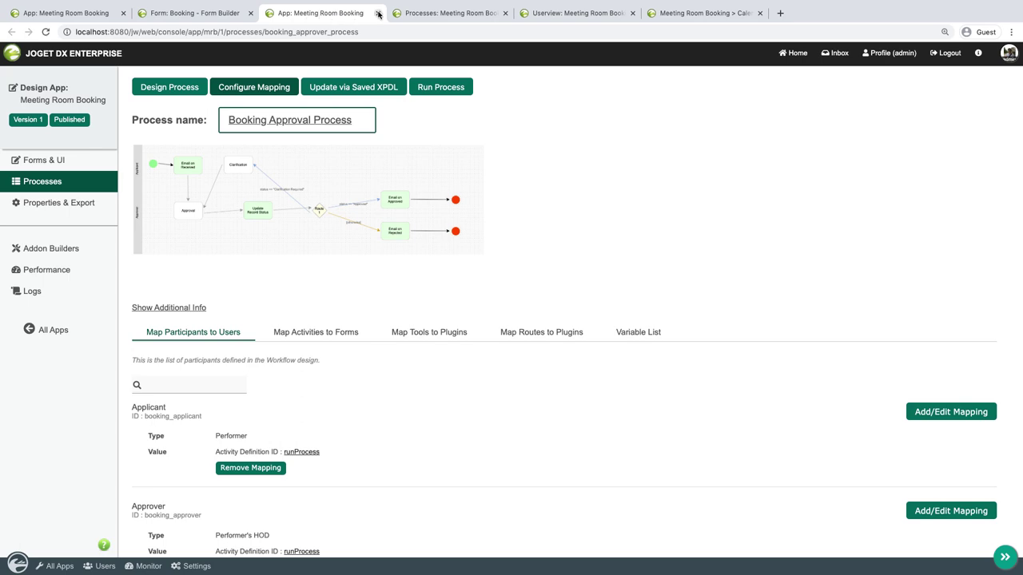
- Close the builder tabs and open Submit Booking under Booking Approval Process in the app
click(378, 12)
click(378, 12)
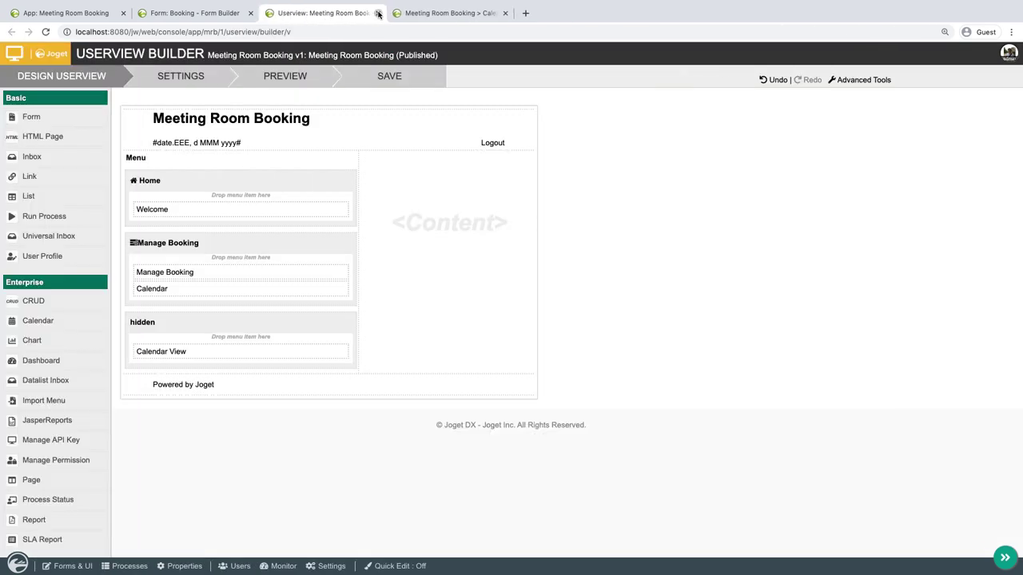
click(378, 13)
click(90, 72)
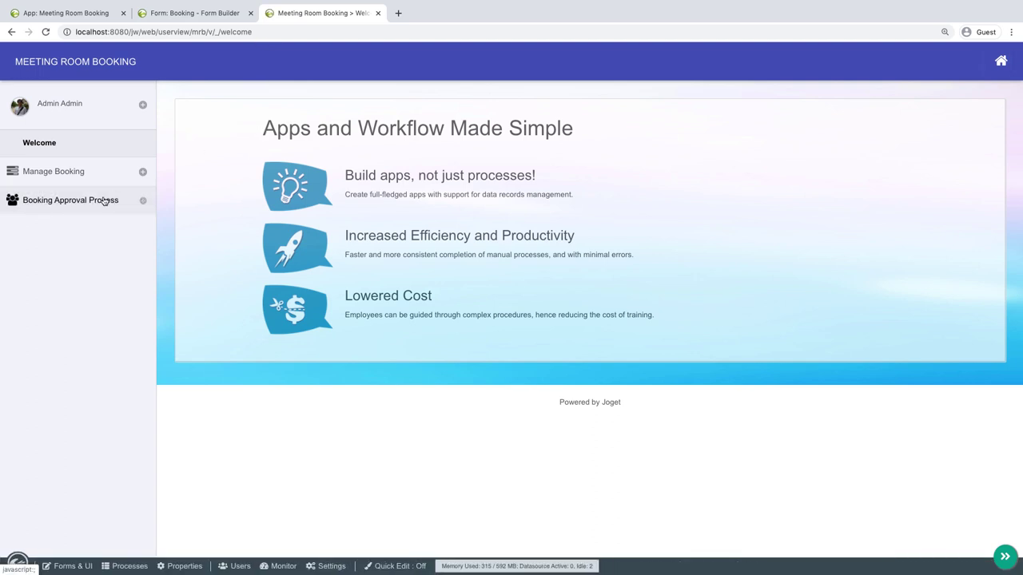
click(103, 200)
click(64, 246)
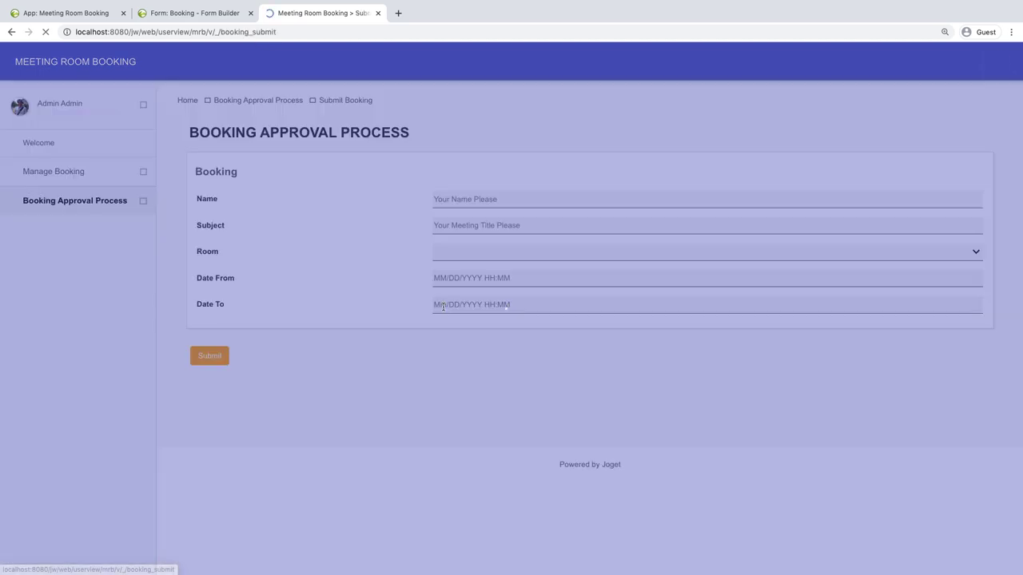
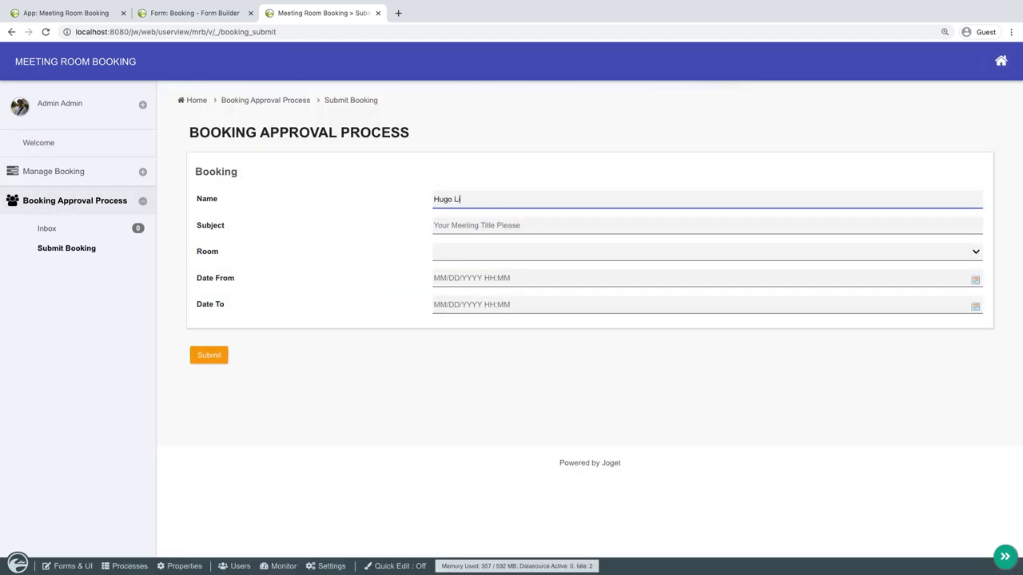
- Enter the applicant's name, subject 'UAT Meeting' and room Beta Room
key(Tab)
text(UA)
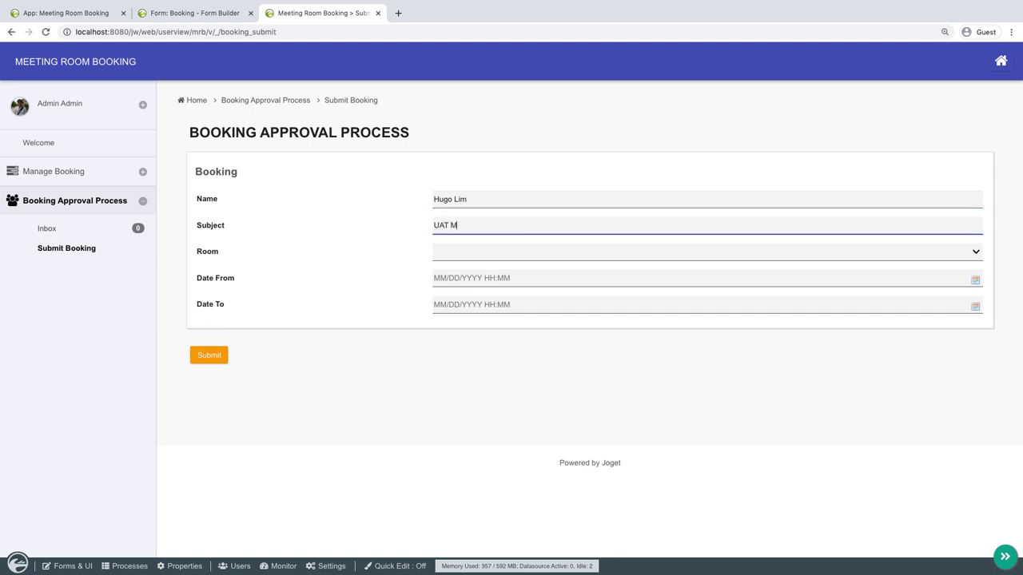
key(Tab)
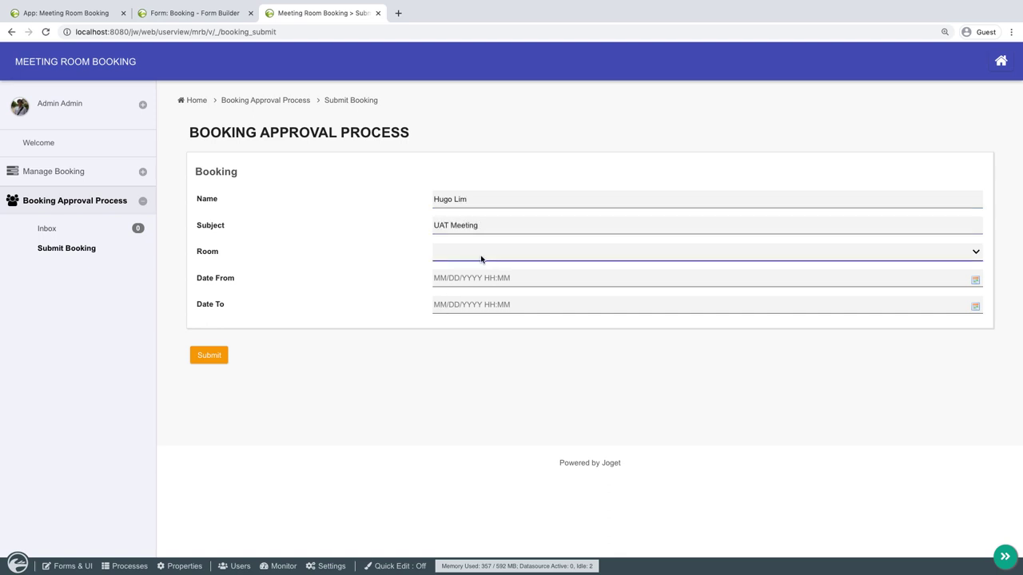
click(483, 259)
click(472, 272)
- Book it for 03/06/2020 from 10:00 to 11:00 and submit
click(460, 278)
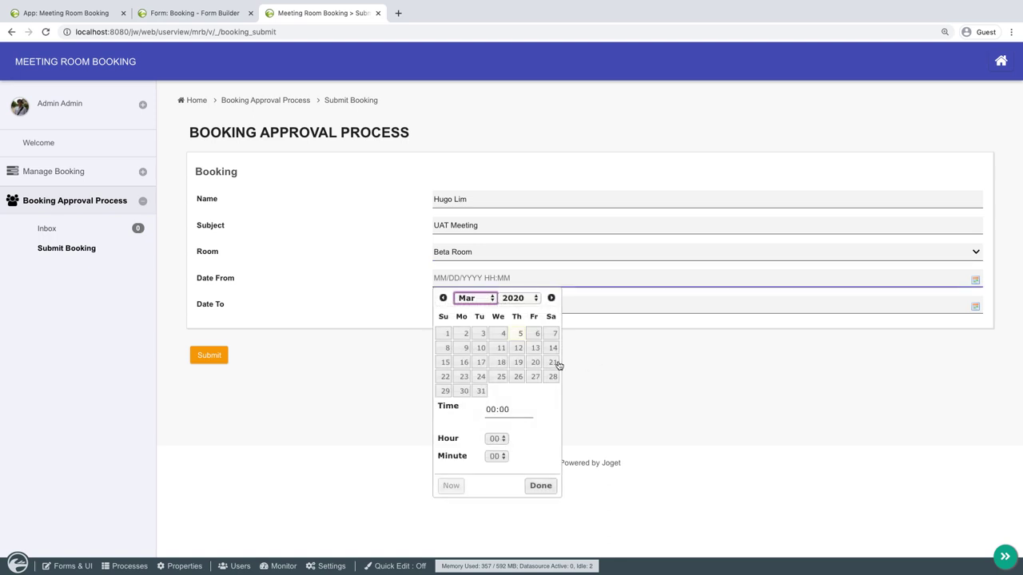
click(537, 334)
click(496, 439)
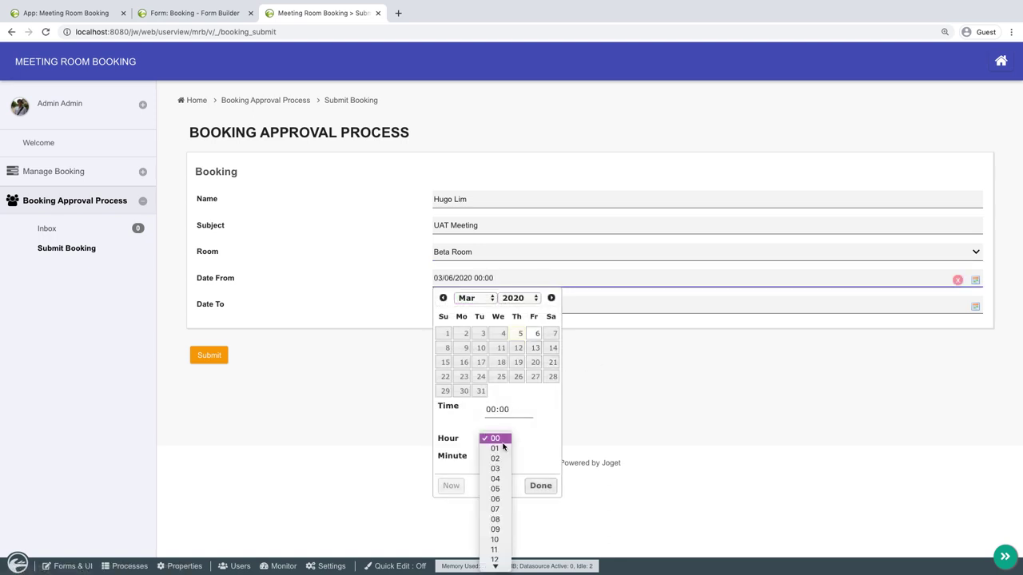
click(496, 540)
click(541, 486)
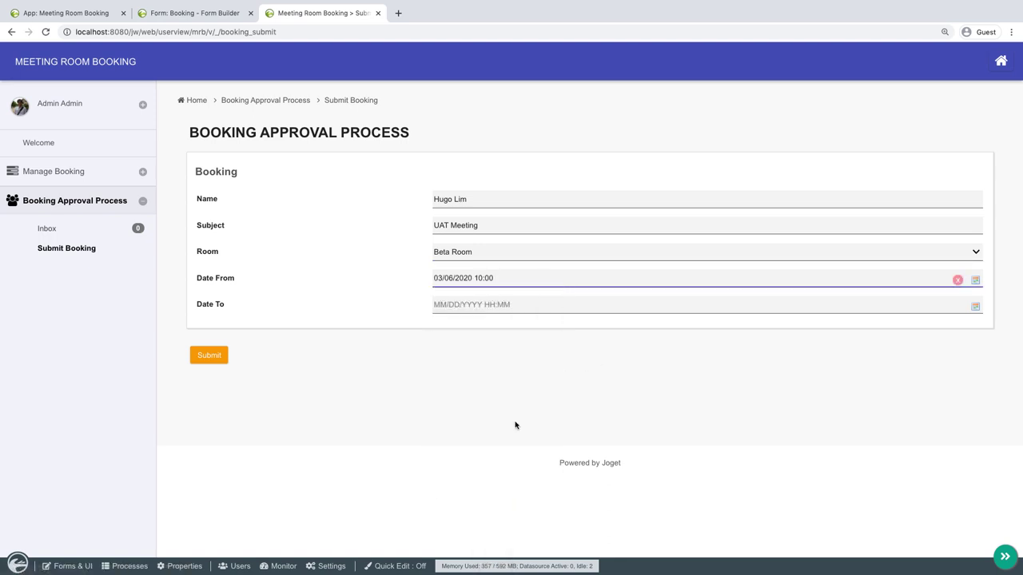
click(573, 302)
click(536, 360)
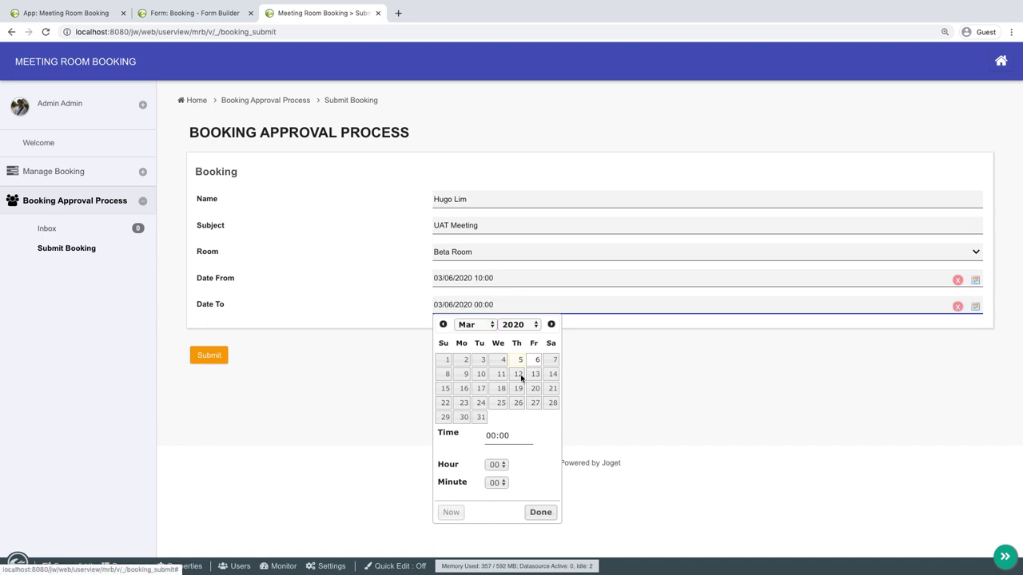
click(501, 466)
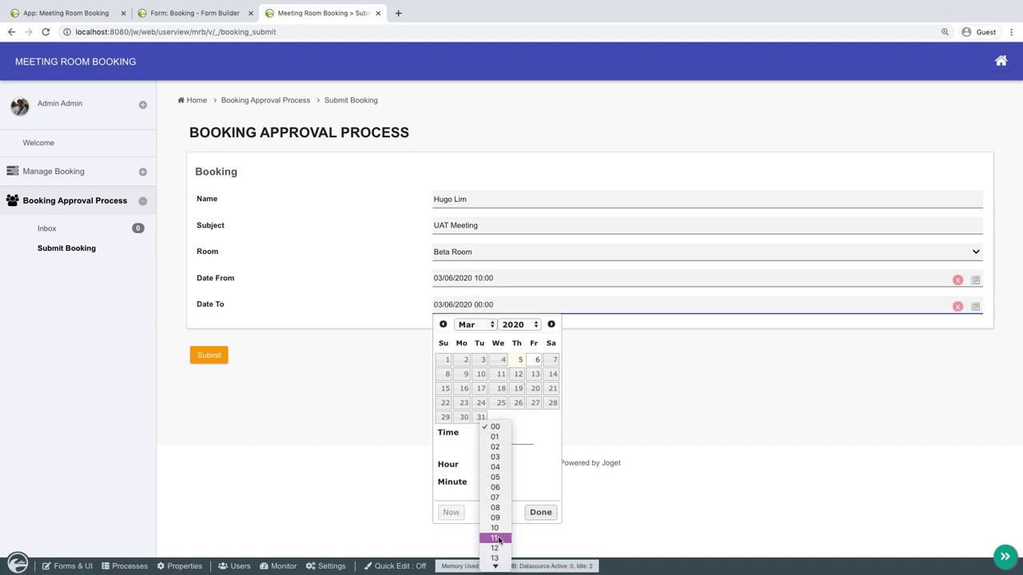
click(499, 539)
click(540, 512)
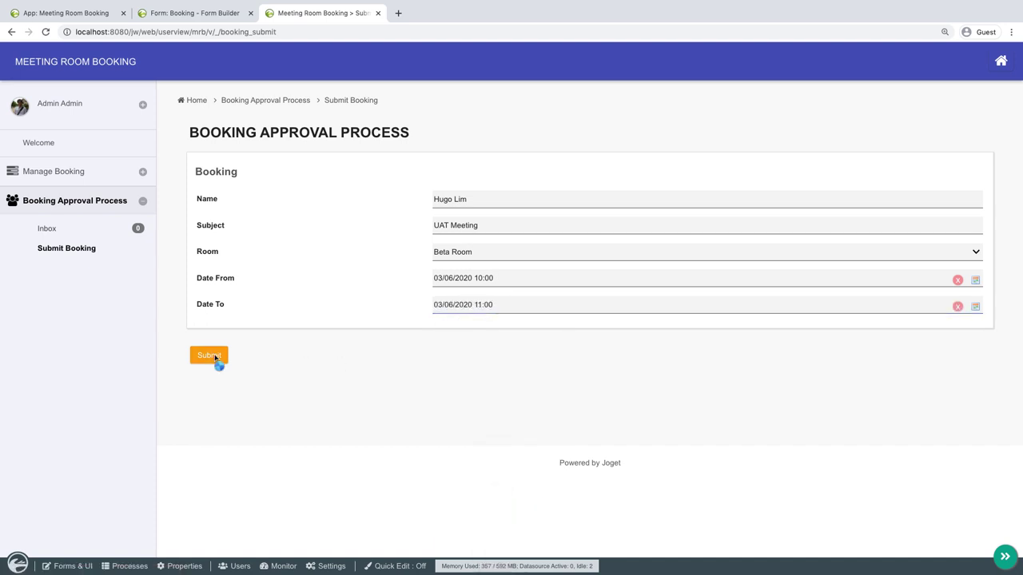
click(210, 355)
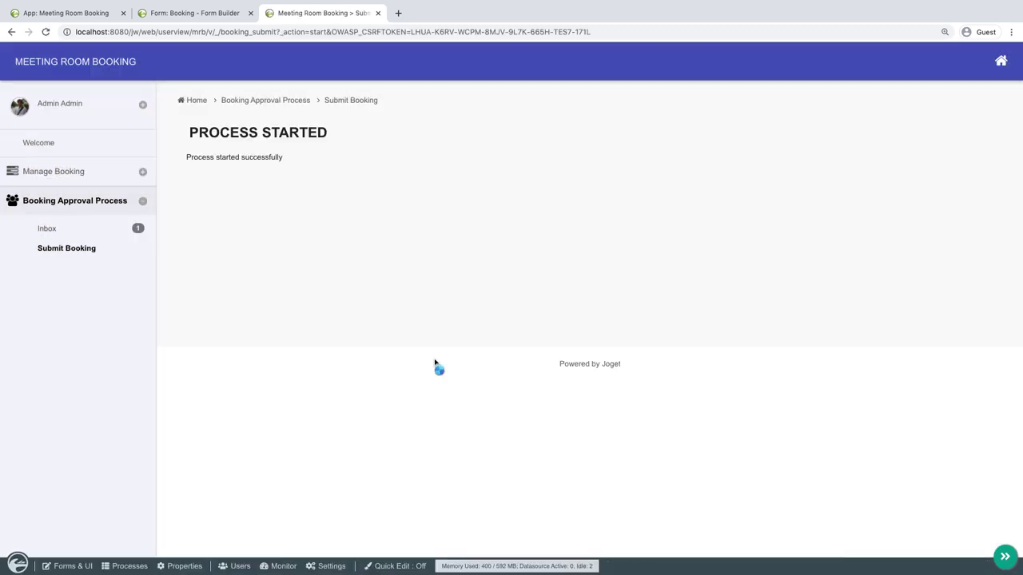
- Approve the UAT Meeting task from the Inbox with remark 'Sure' and complete it
click(103, 231)
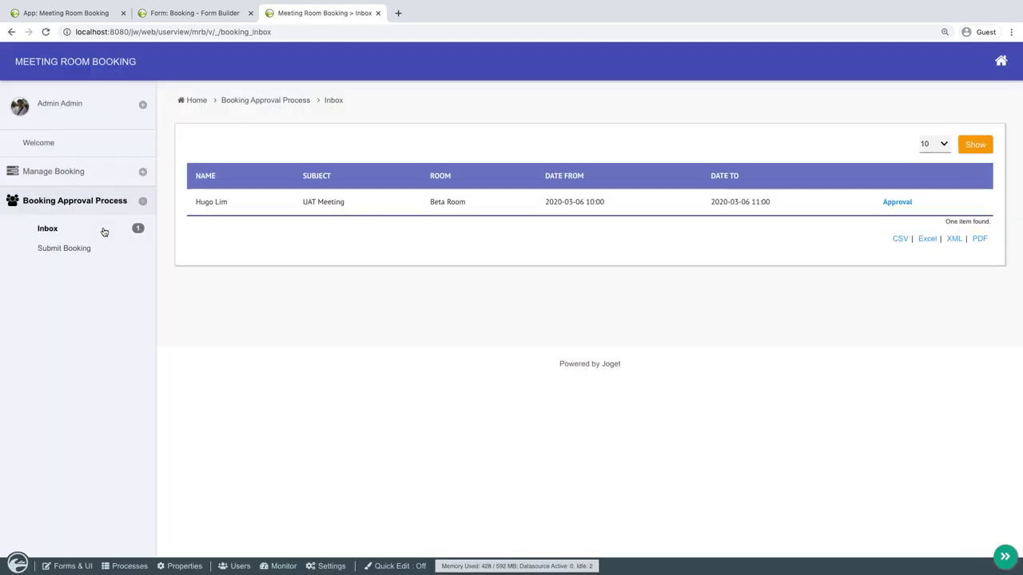
click(897, 203)
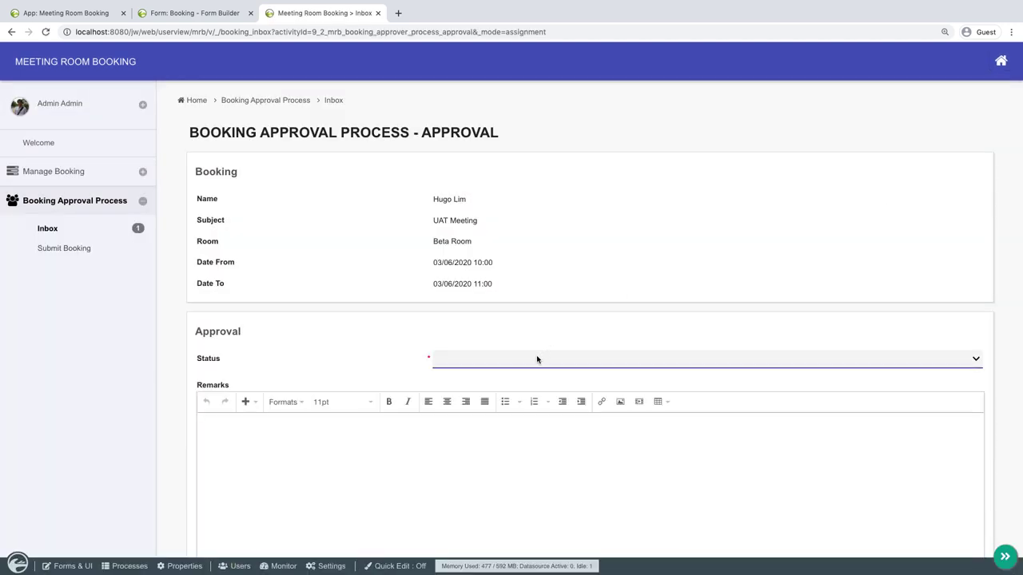
click(536, 359)
click(508, 378)
click(477, 471)
text(Sure)
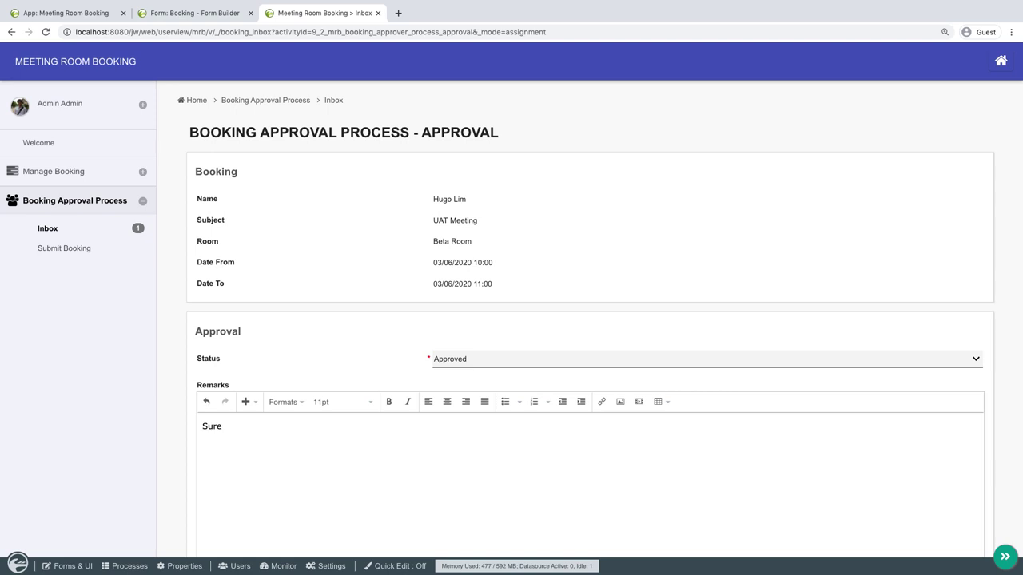
scroll(290, 463, down, 5)
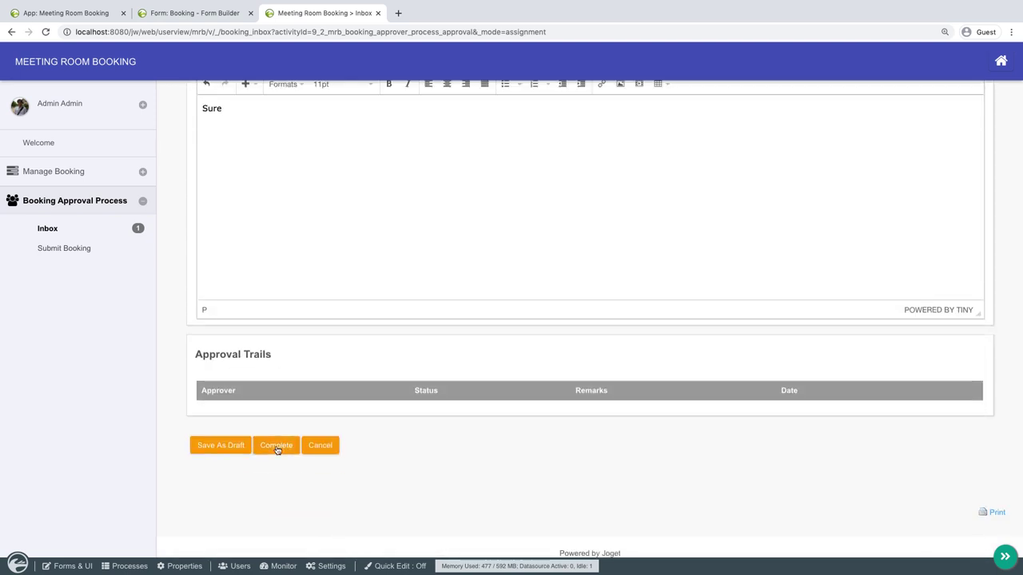
click(276, 448)
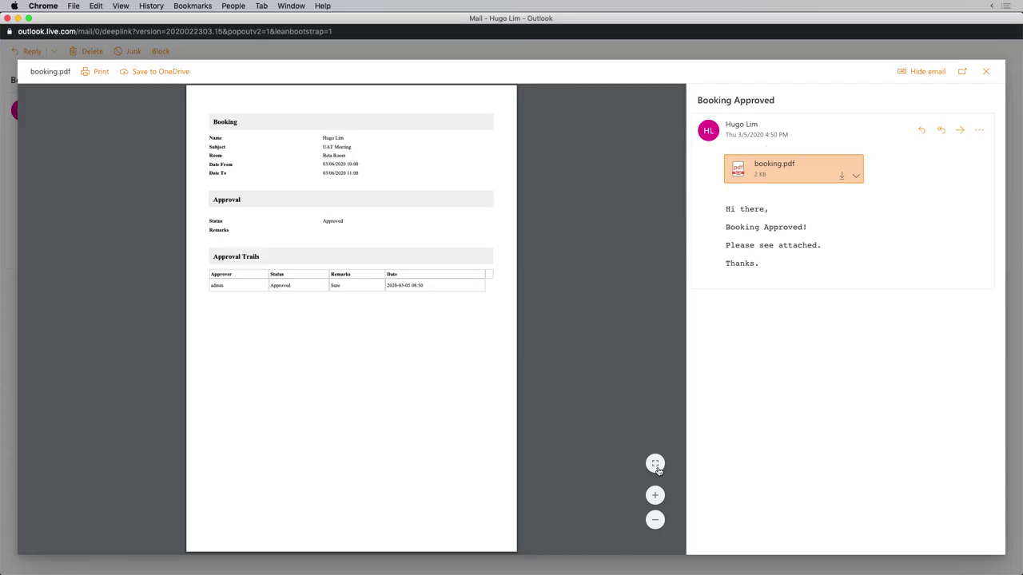
click(655, 463)
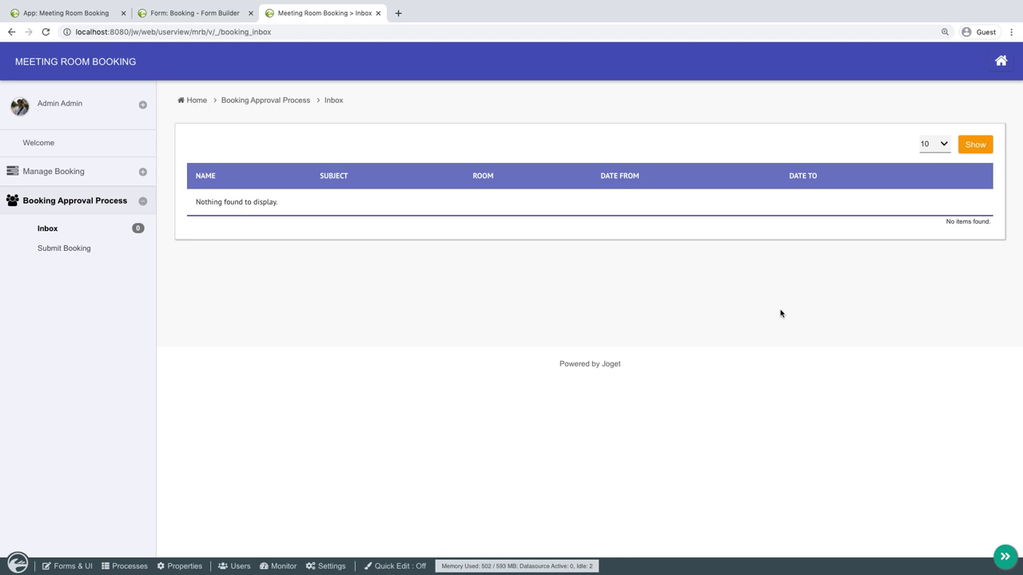
- Add the approval_status column after Date To in the Manage Booking list design
click(93, 181)
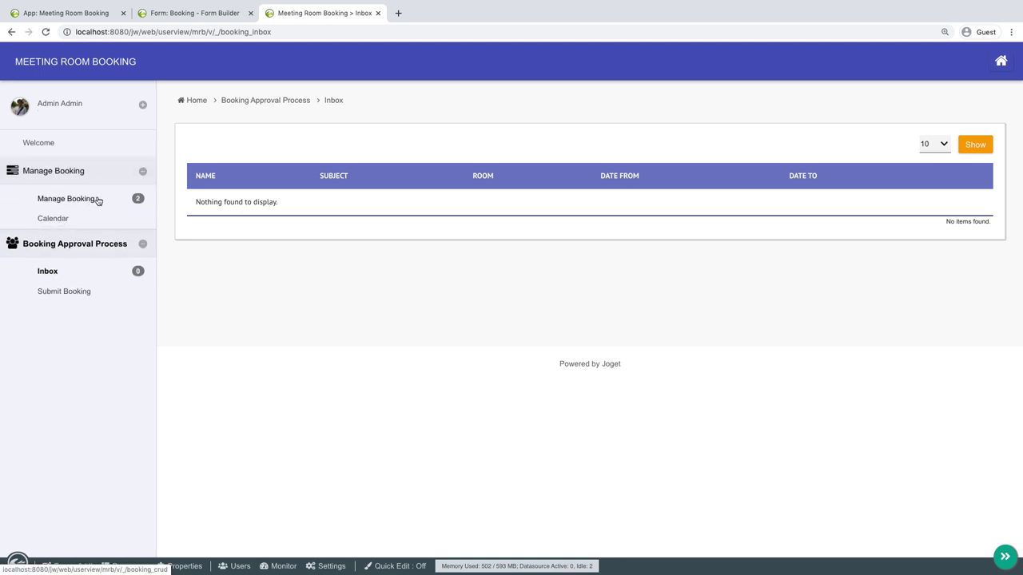
click(66, 199)
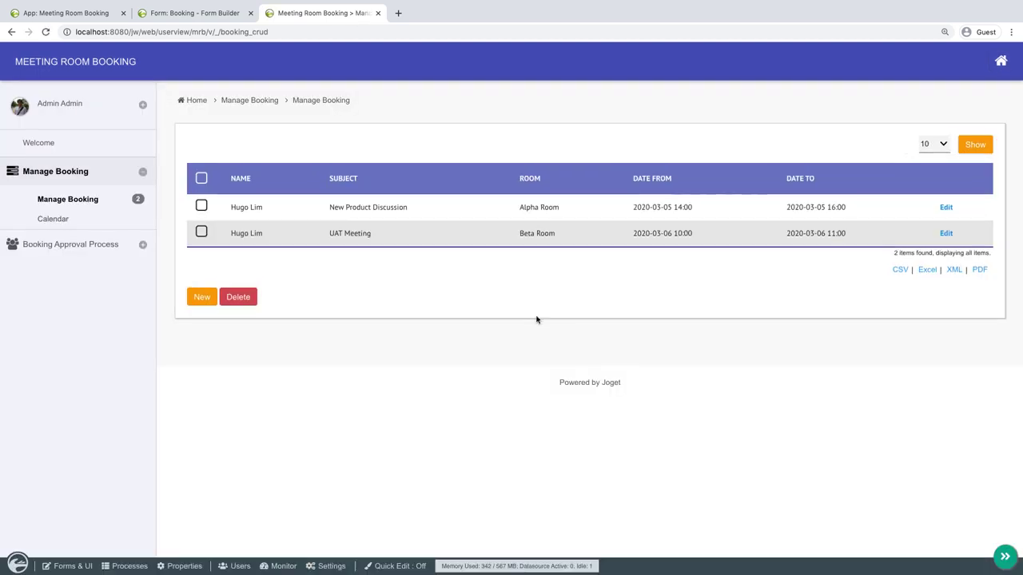
click(398, 566)
click(292, 162)
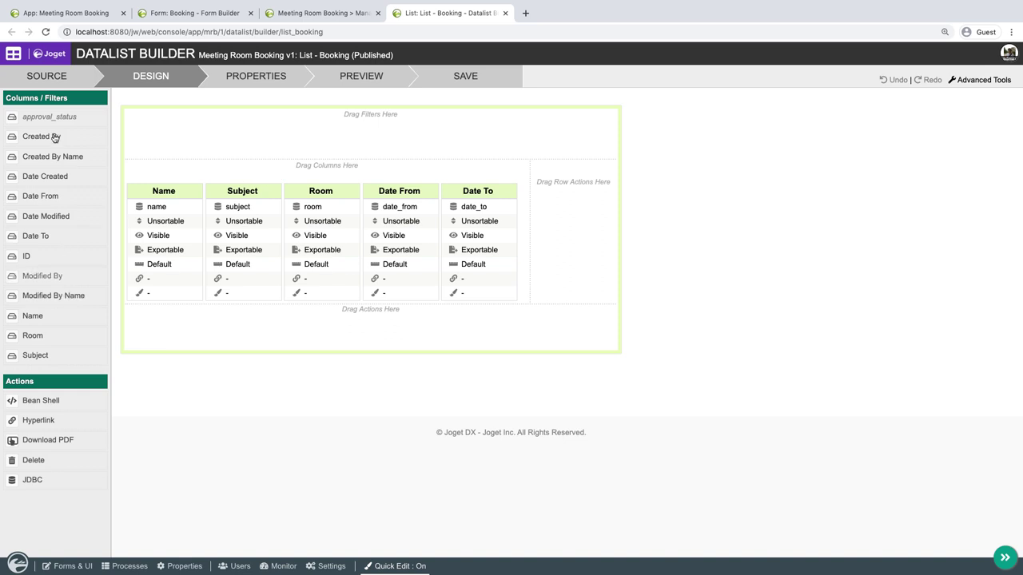
drag(52, 124, 540, 213)
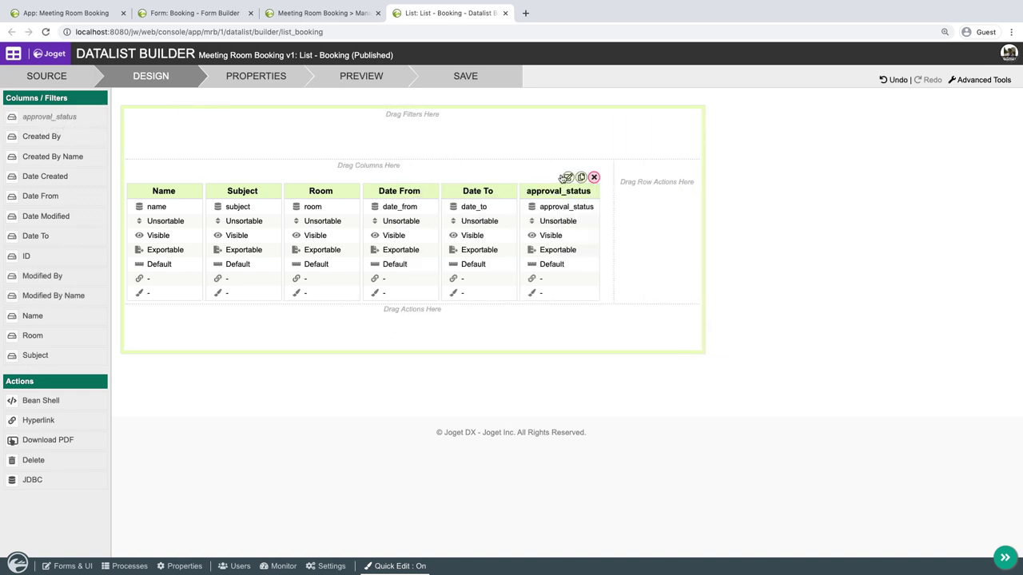
- Relabel the column 'Approval Status', save the list, and reload the app's booking list
click(565, 175)
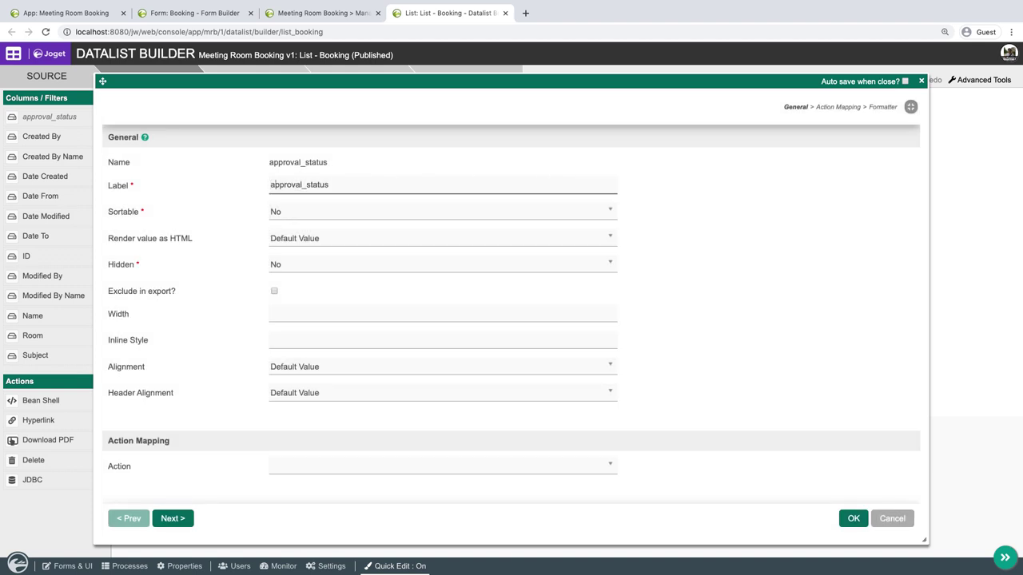
key(BackSpace)
text(A)
click(311, 185)
key(BackSpace)
key(BackSpace)
text(S)
click(854, 519)
click(364, 76)
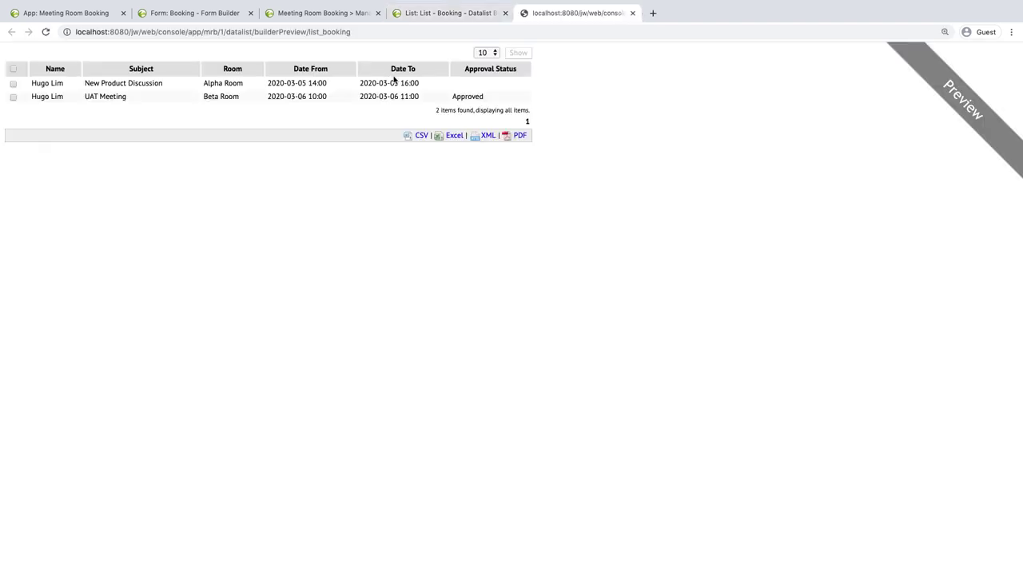
click(632, 14)
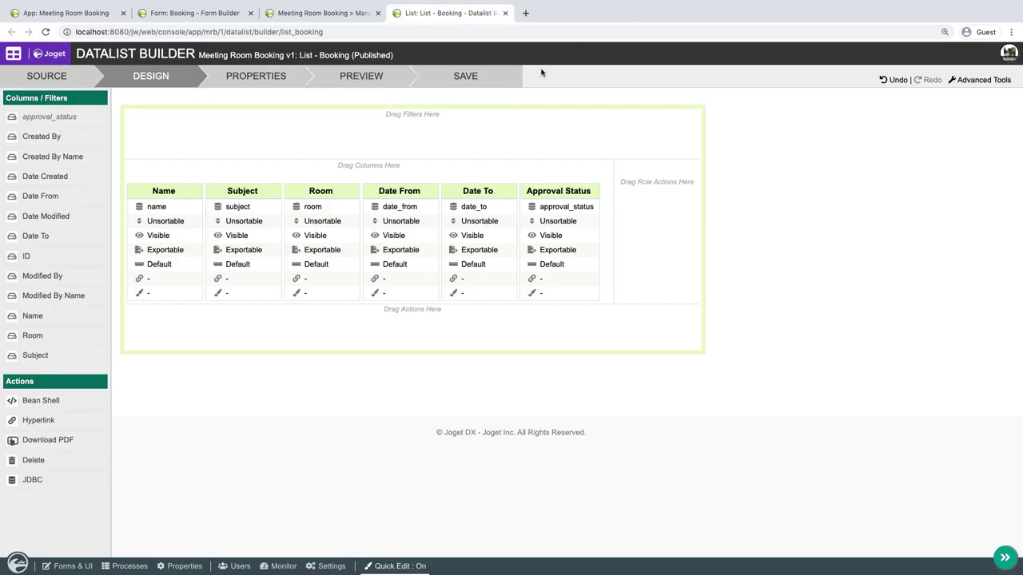
click(483, 75)
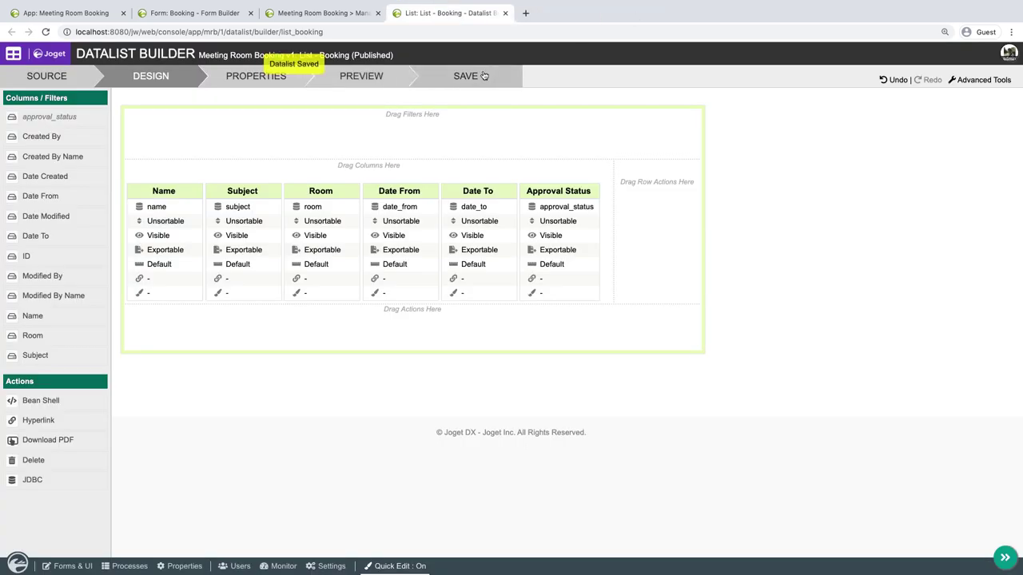
click(309, 13)
key(ctrl+r)
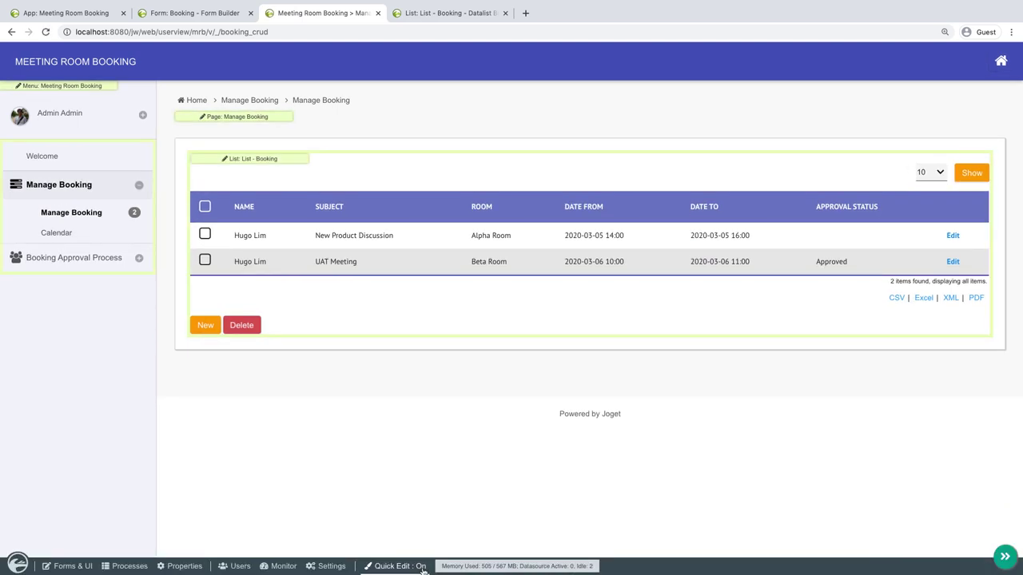
- Filter the Calendar page on approval_status Equal Approved and save the userview
click(422, 568)
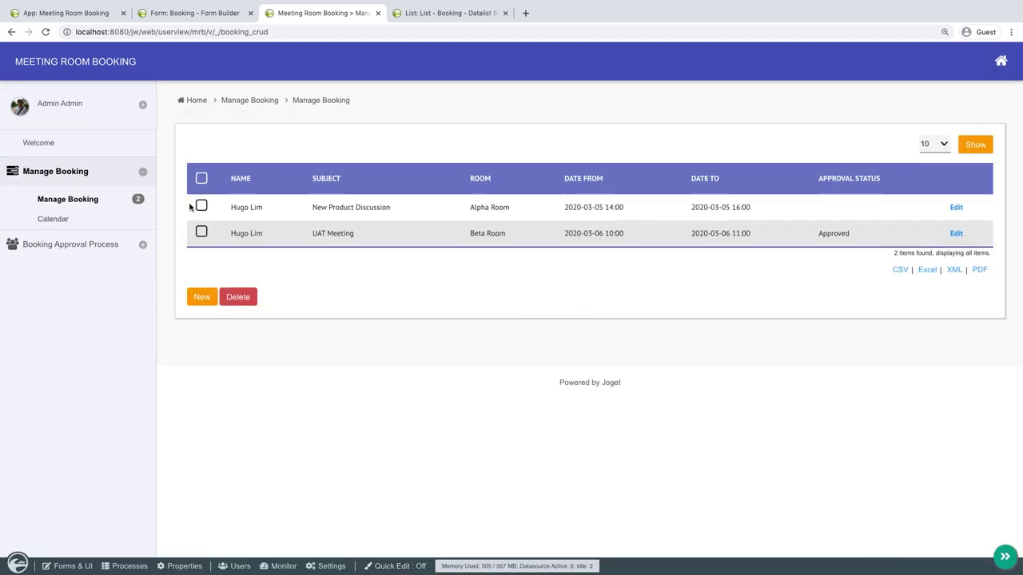
click(53, 218)
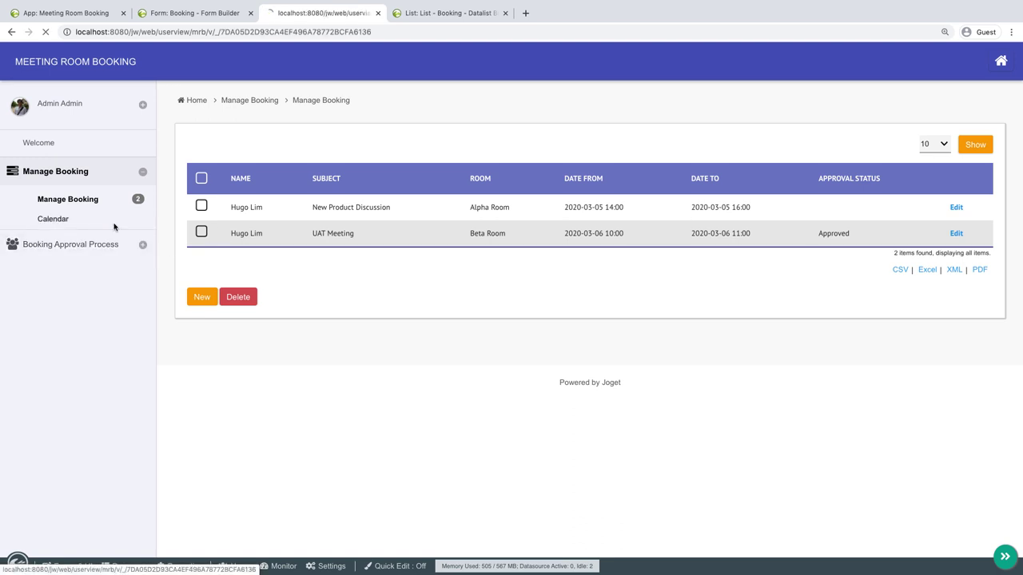
click(391, 566)
click(281, 117)
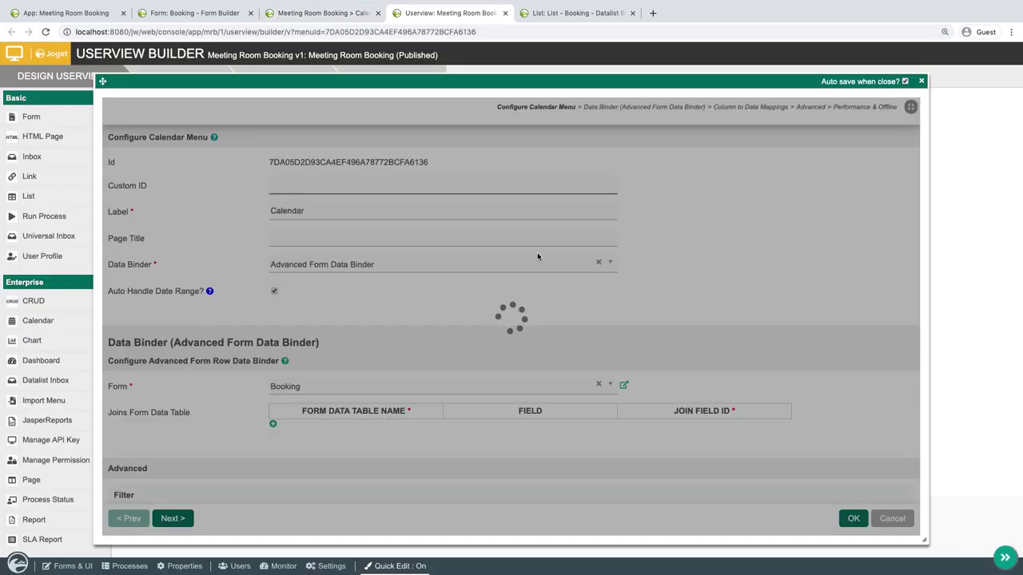
scroll(537, 256, down, 2)
scroll(537, 256, down, 4)
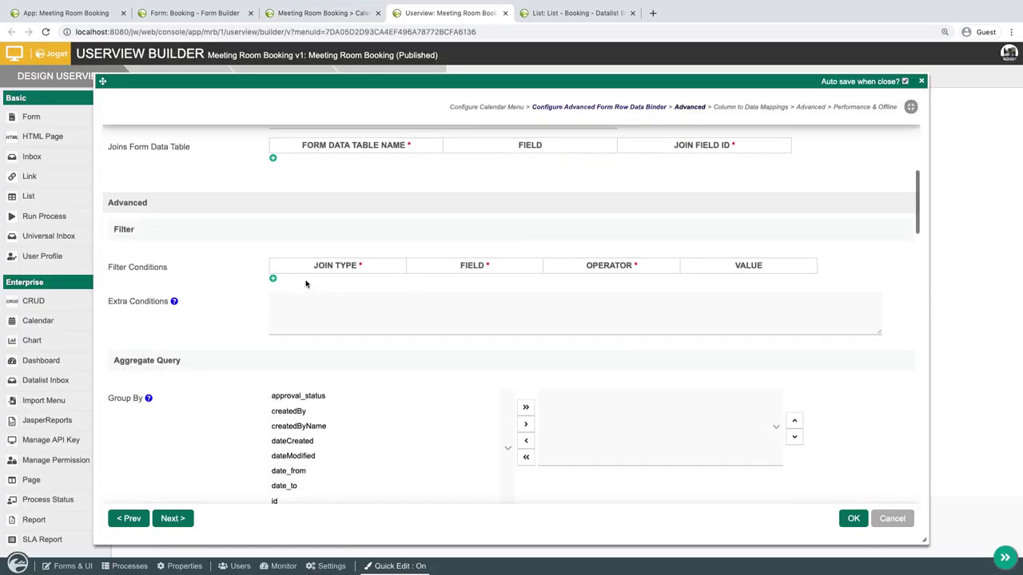
click(272, 279)
click(446, 289)
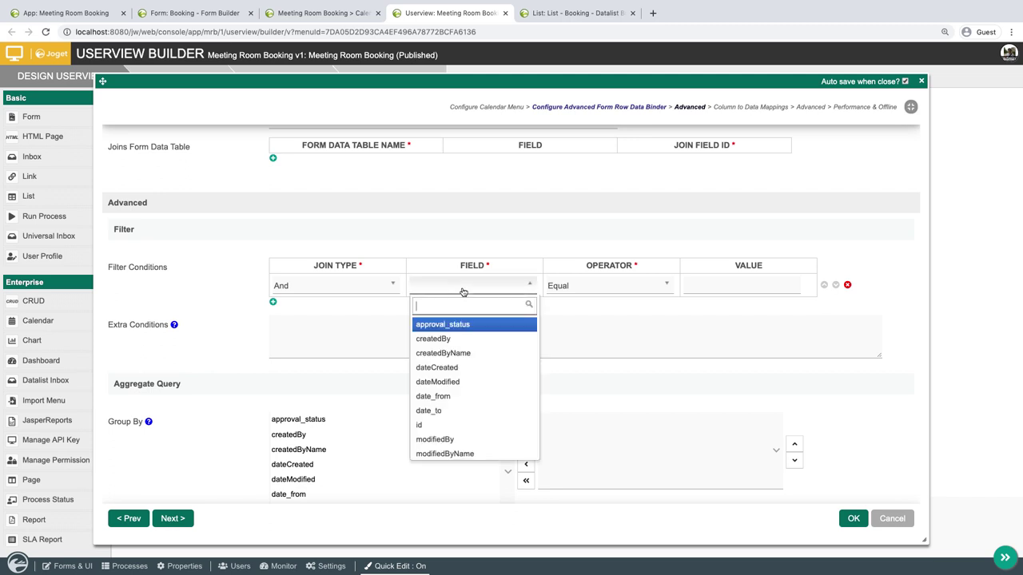
click(469, 327)
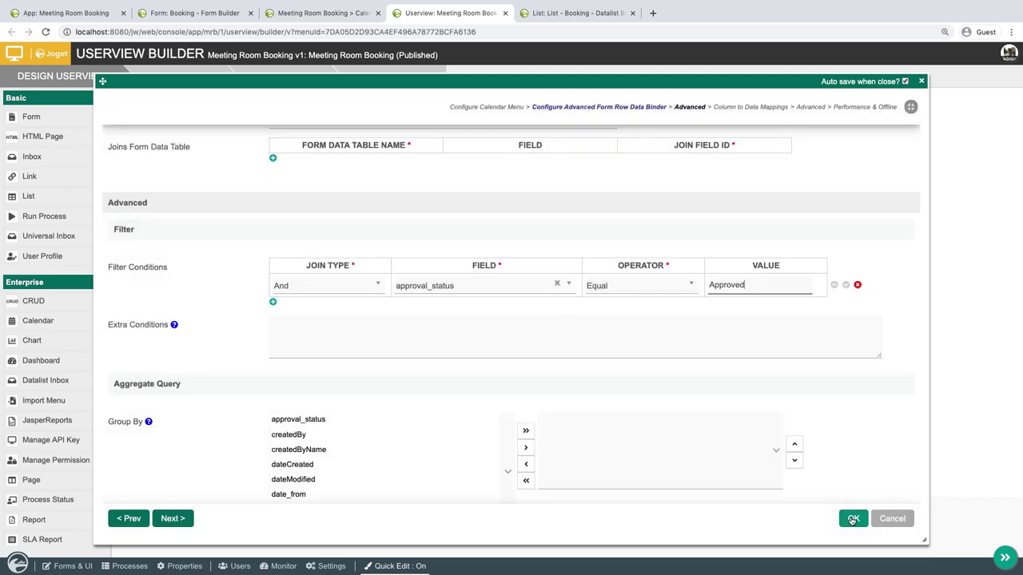
click(807, 517)
click(853, 518)
click(417, 80)
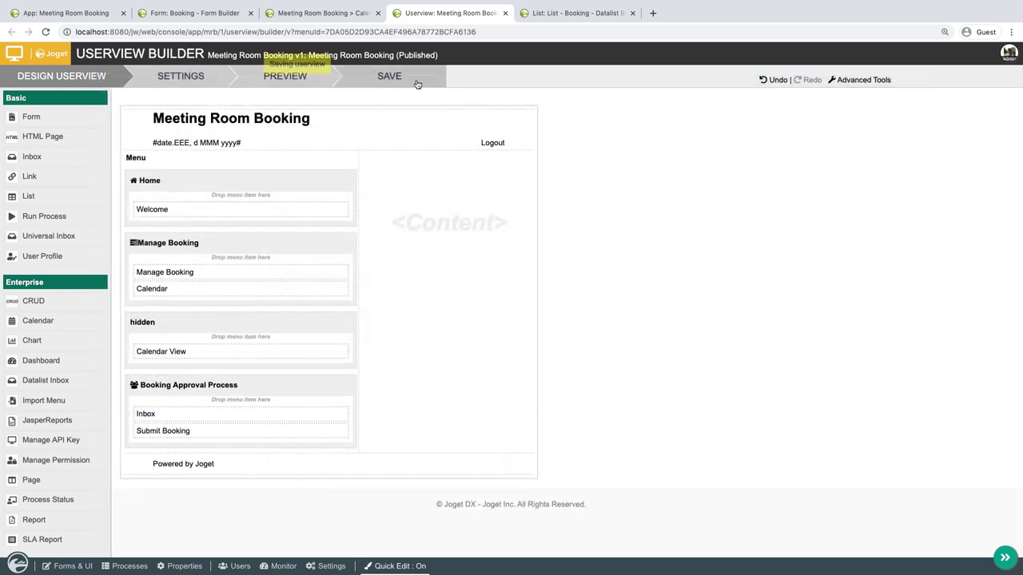
- Reload the filtered calendar and check it in week view
click(505, 14)
click(505, 13)
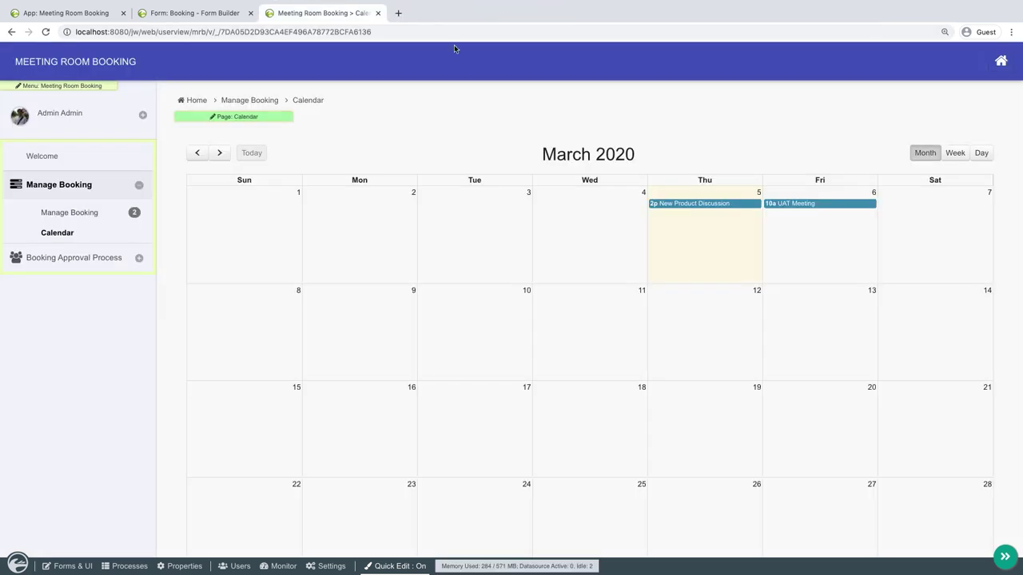
click(71, 233)
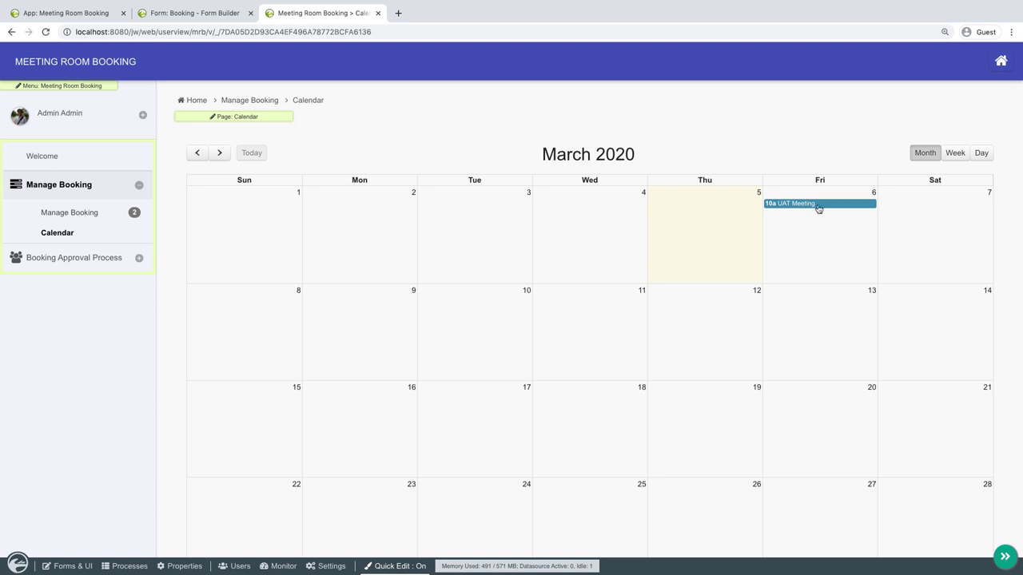
click(406, 565)
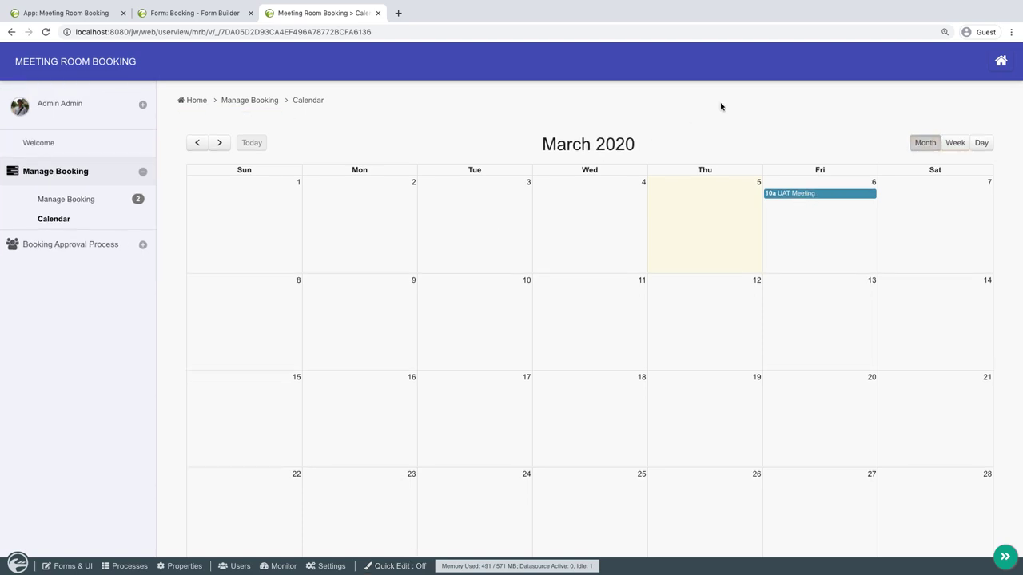
click(955, 142)
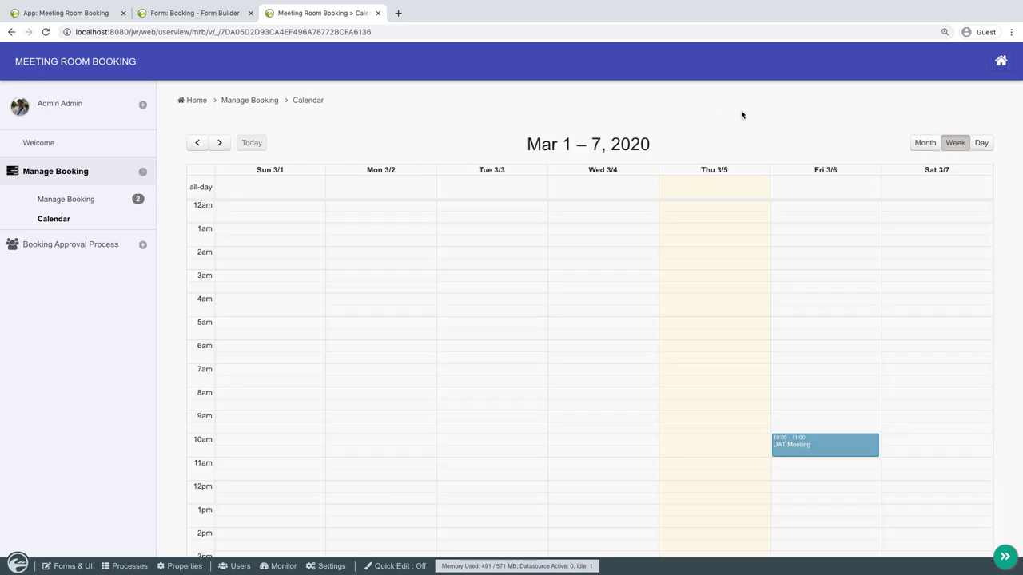
- Inspect the UAT Meeting booking's details and room choices in Manage Booking without changes
click(94, 199)
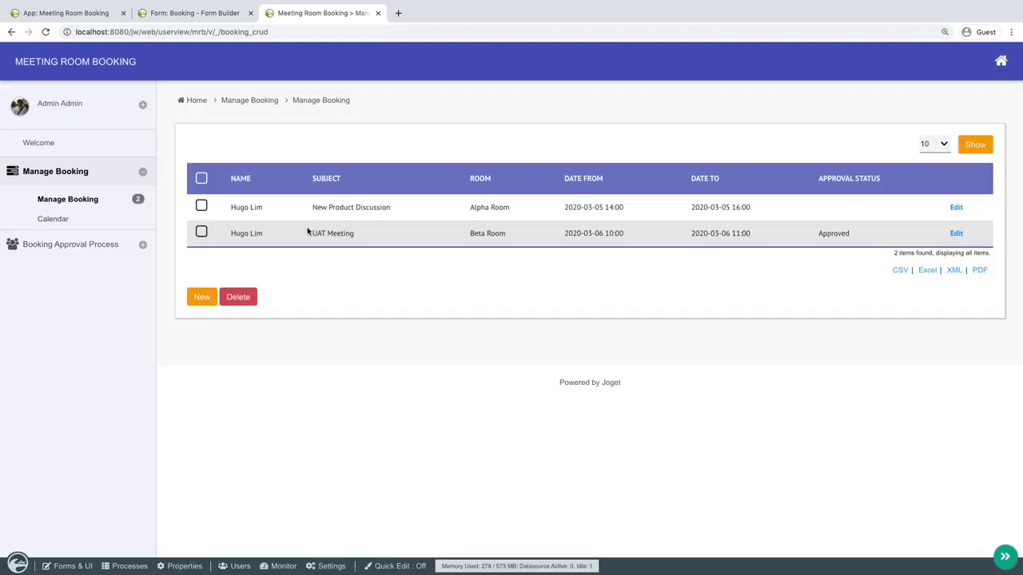
drag(307, 232, 845, 231)
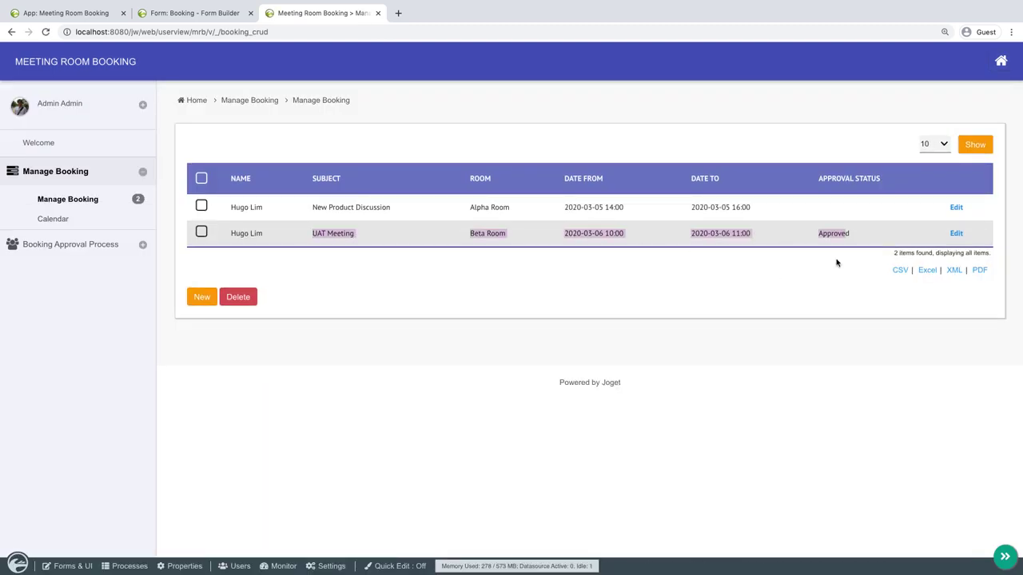
click(837, 262)
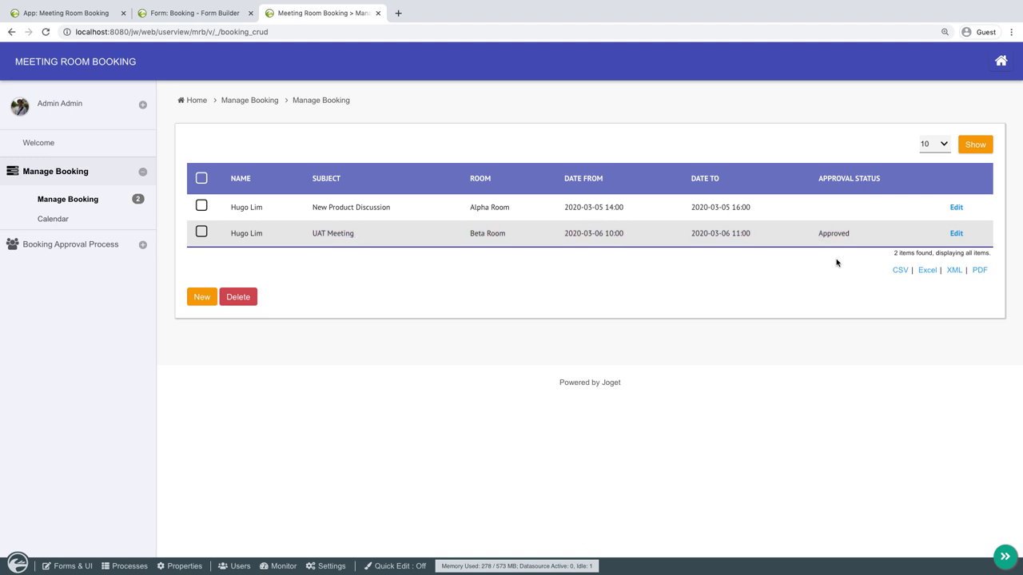
click(955, 233)
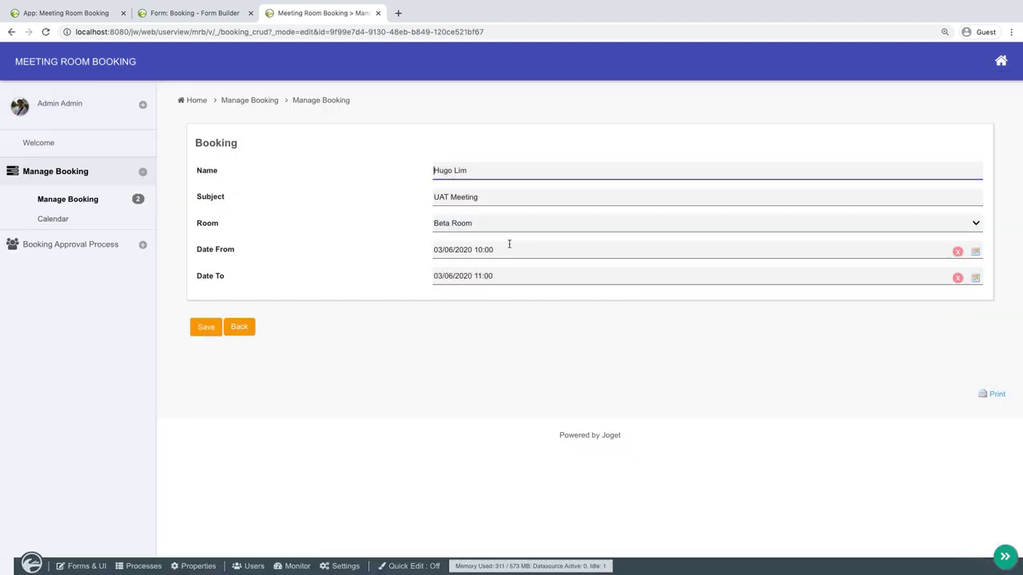
click(538, 221)
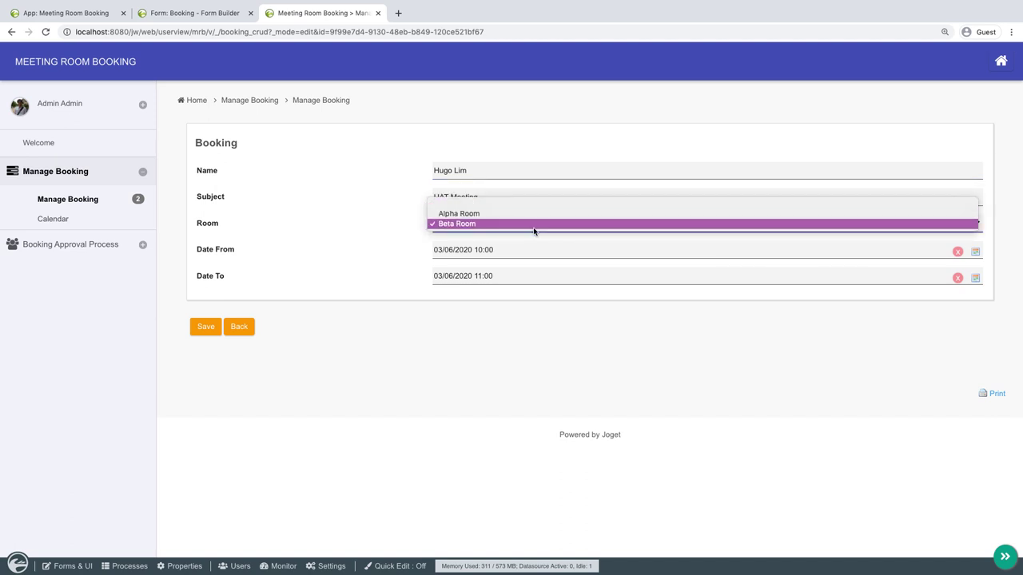
click(509, 335)
click(84, 15)
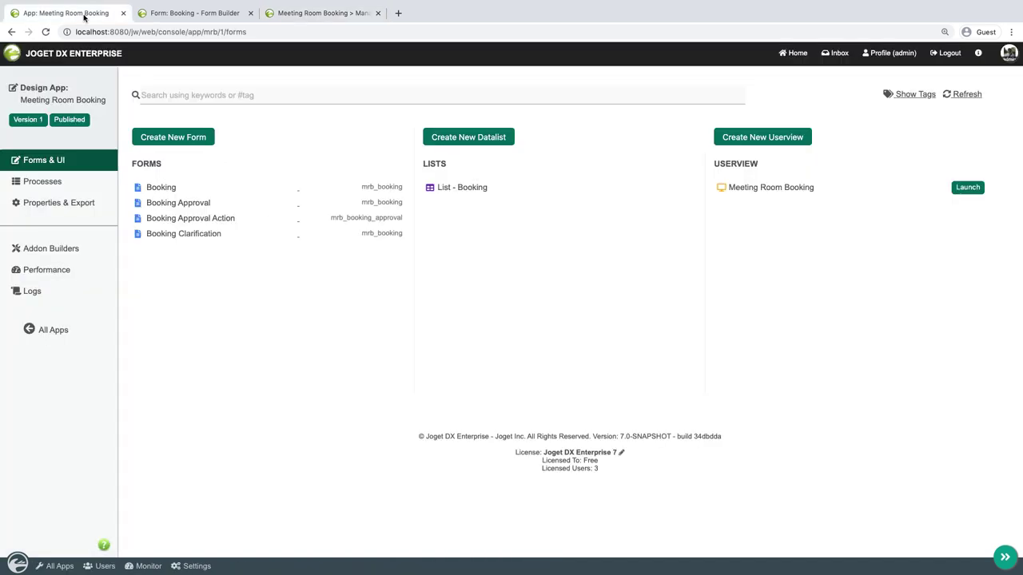
- Create a new form with ID room, name Room and table mrb_room
click(250, 13)
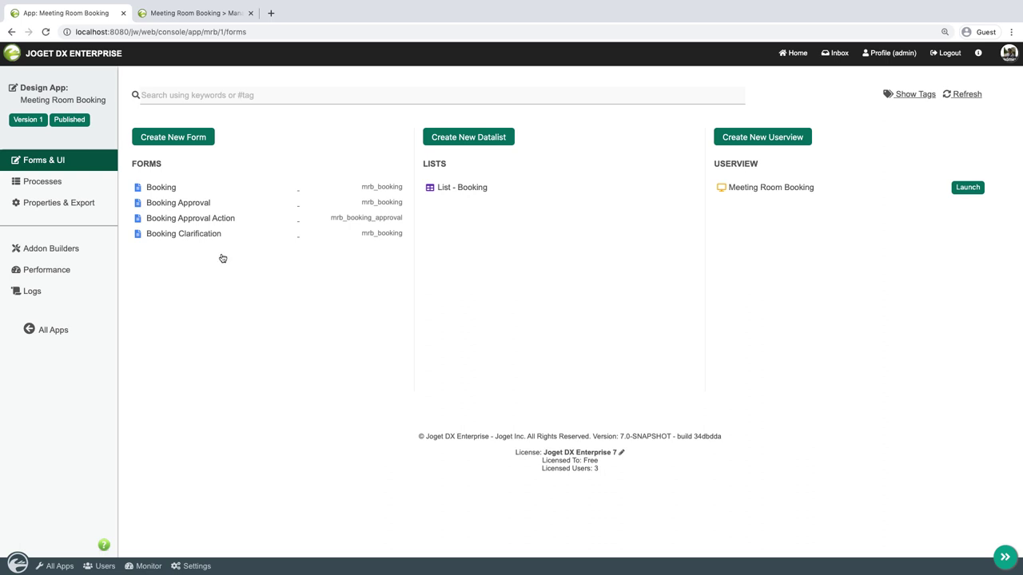
click(180, 142)
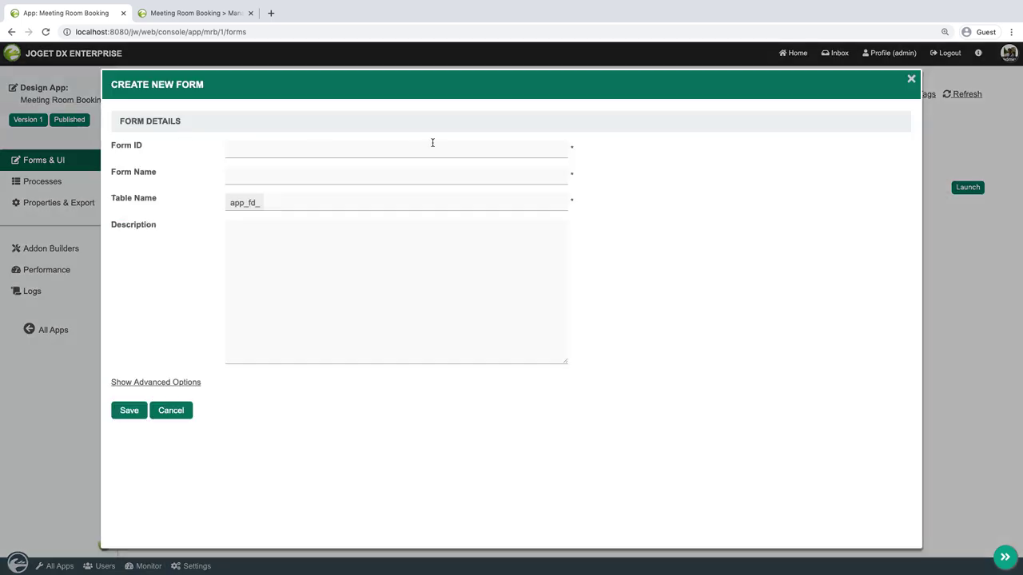
click(432, 148)
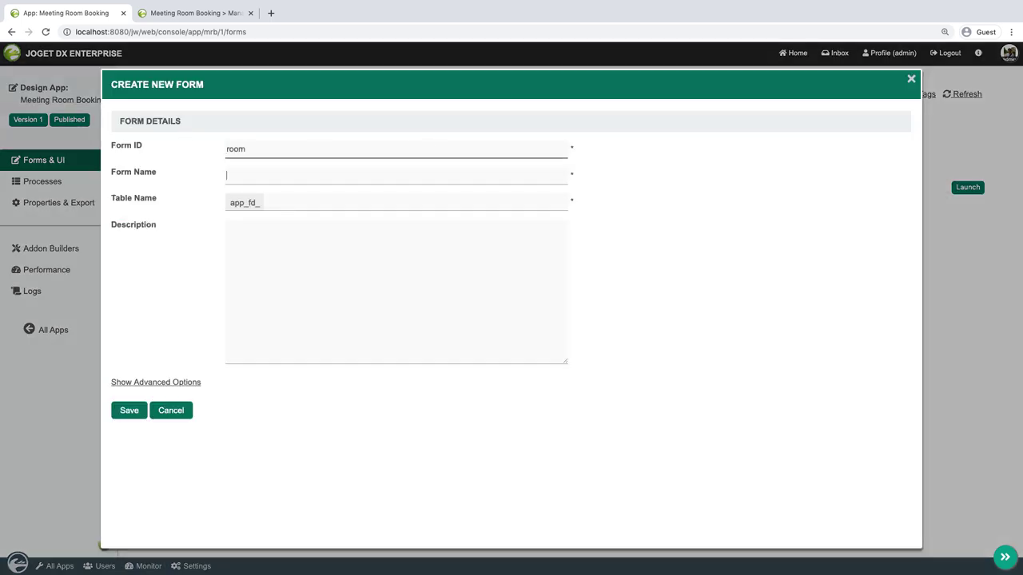
text(Room)
key(Tab)
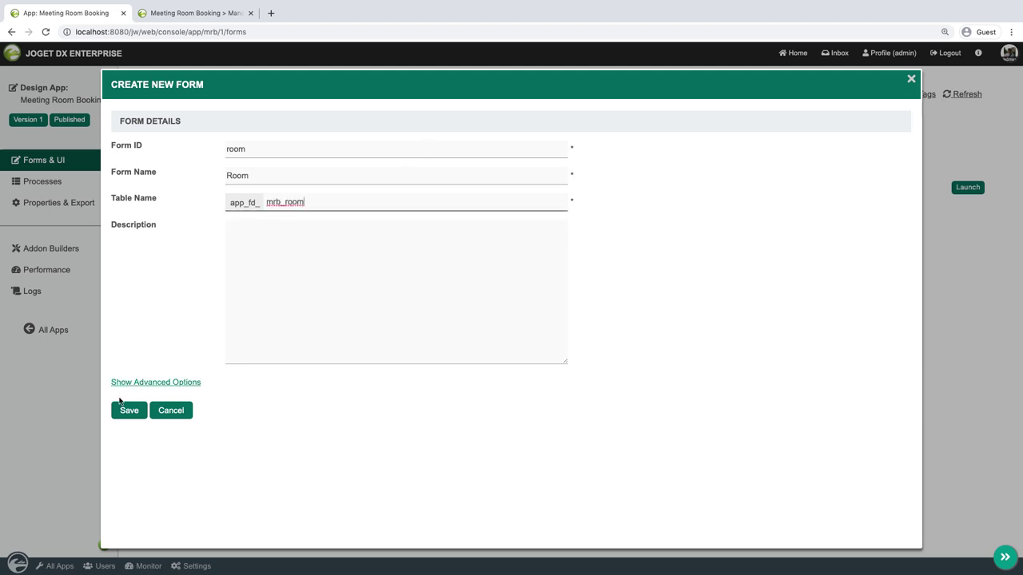
click(127, 410)
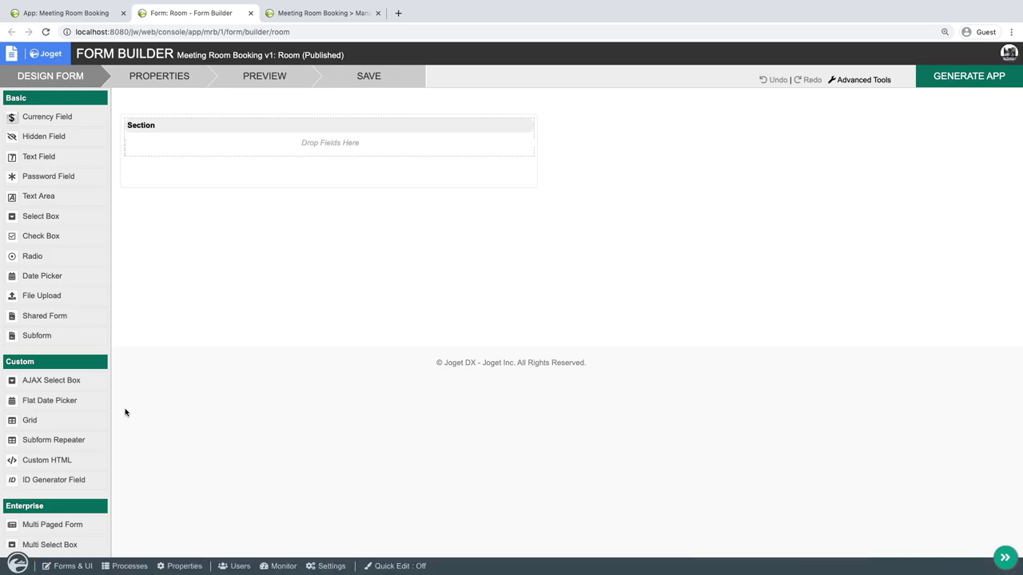
- Rename the section to Room and add two text fields to it
click(475, 127)
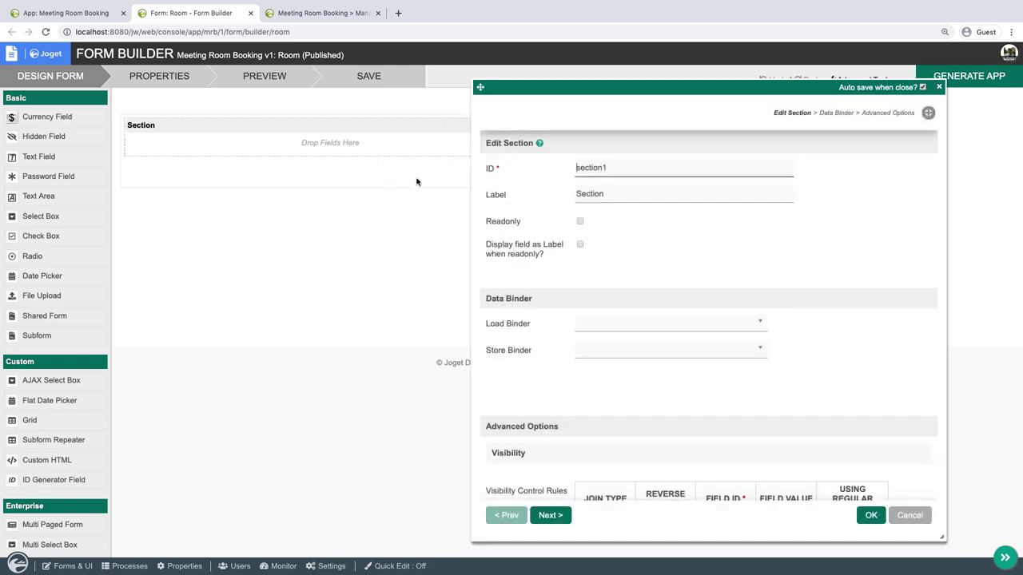
double_click(592, 193)
text(Room)
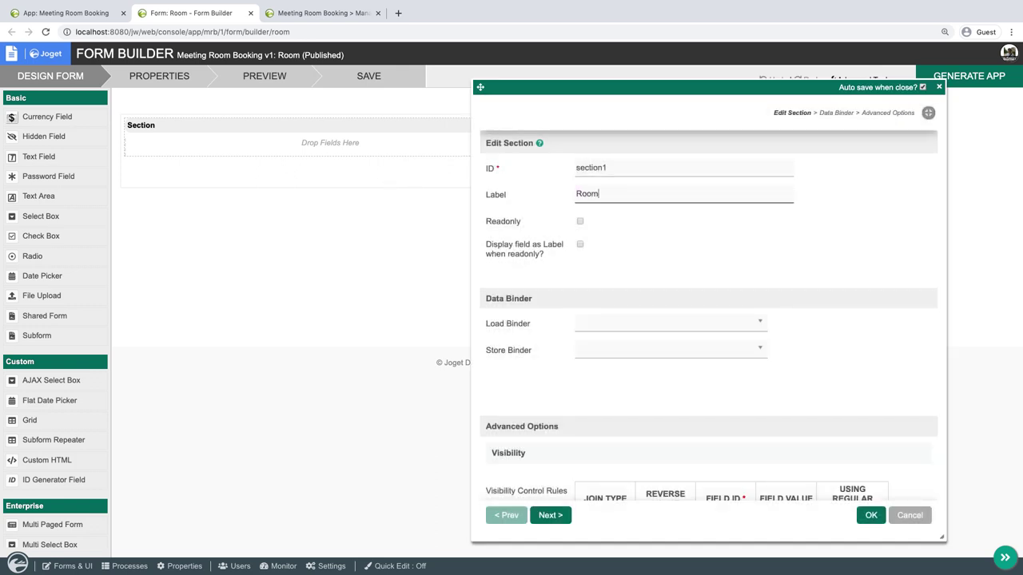
key(Return)
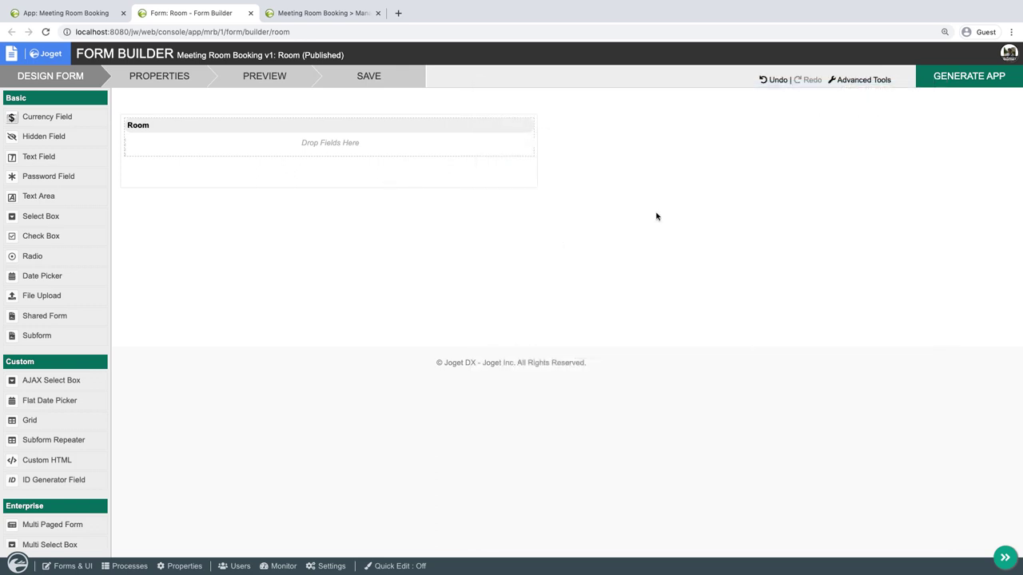
drag(66, 159, 168, 152)
drag(44, 156, 326, 157)
- Give one text field ID name, label Name, and a mandatory Default Validator
click(319, 157)
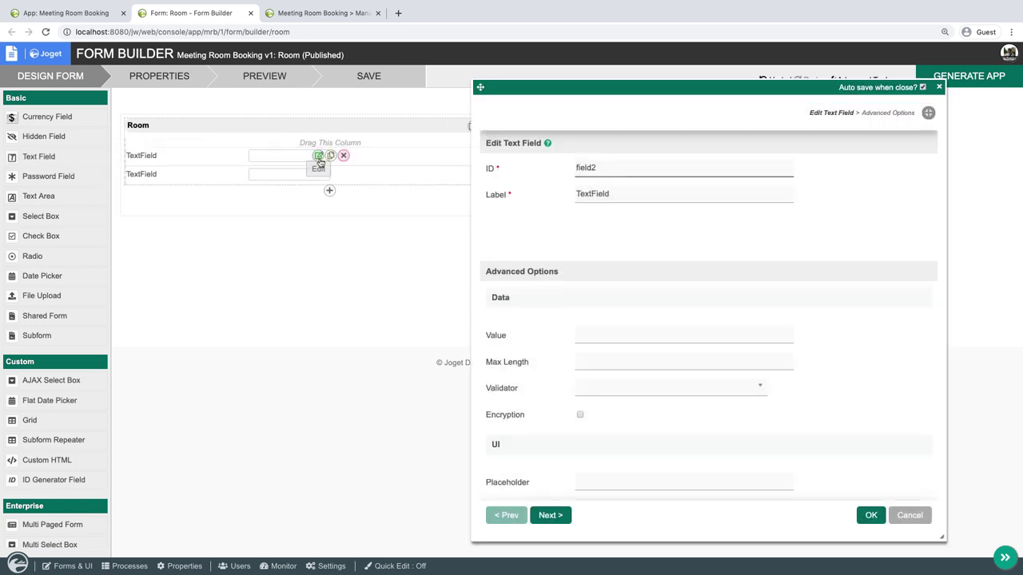
click(506, 163)
text(name)
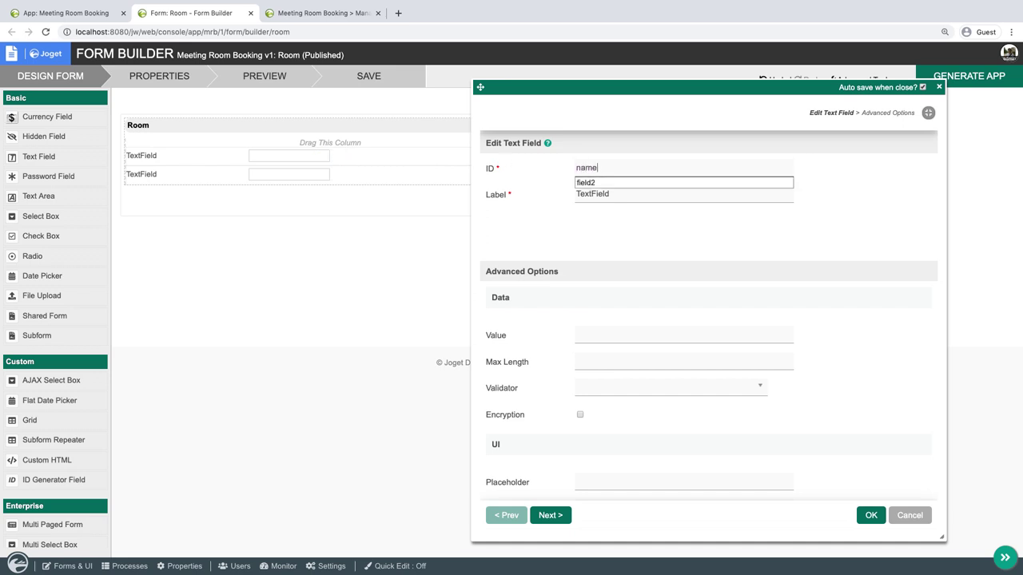
key(Tab)
text(Na)
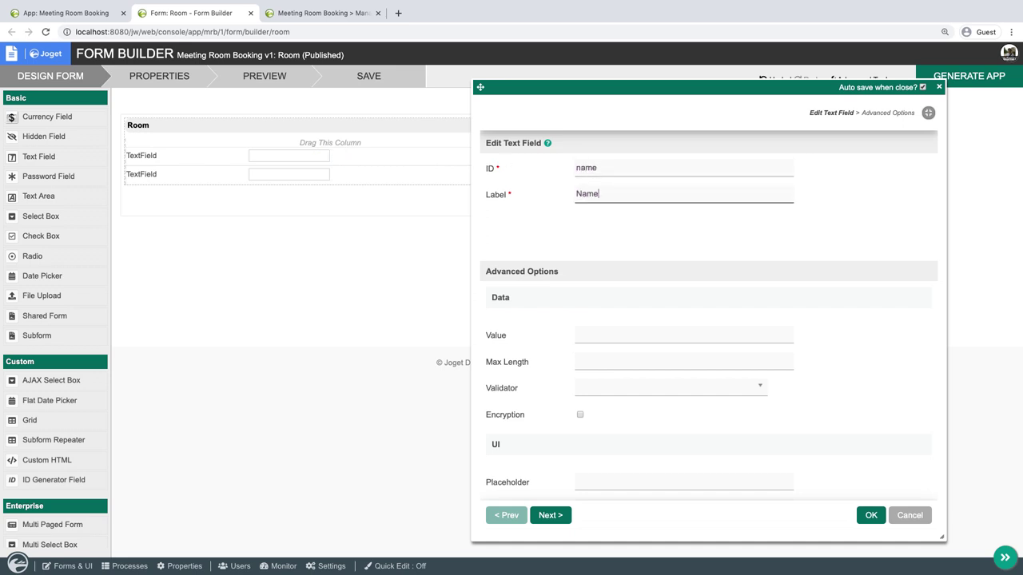
click(628, 389)
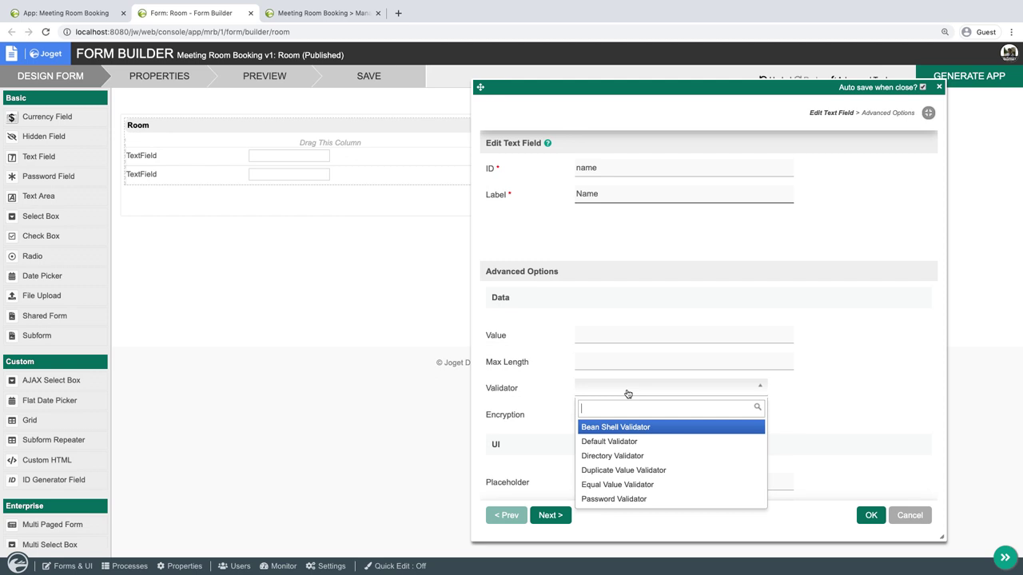
click(616, 440)
scroll(867, 421, down, 6)
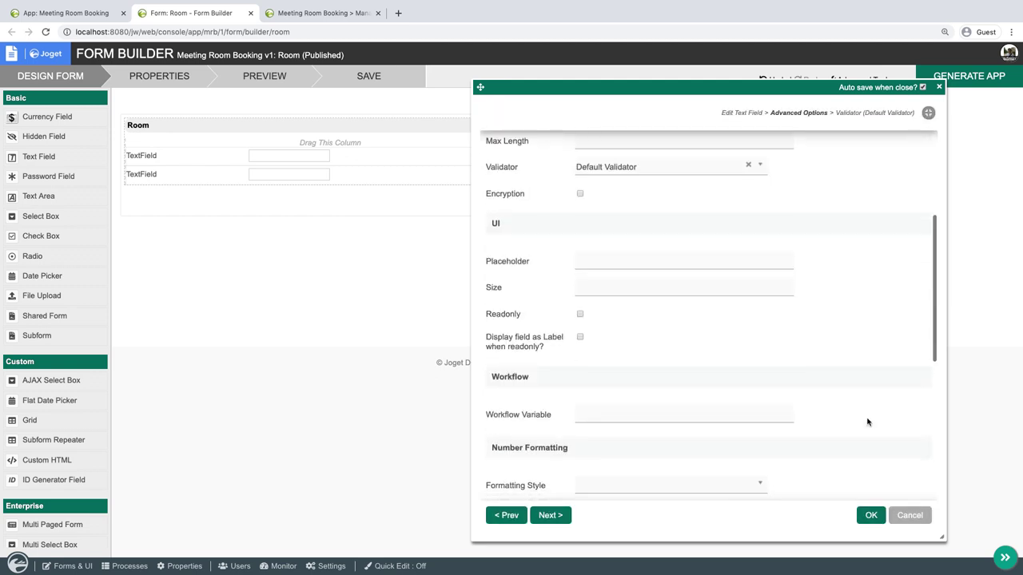
double_click(510, 363)
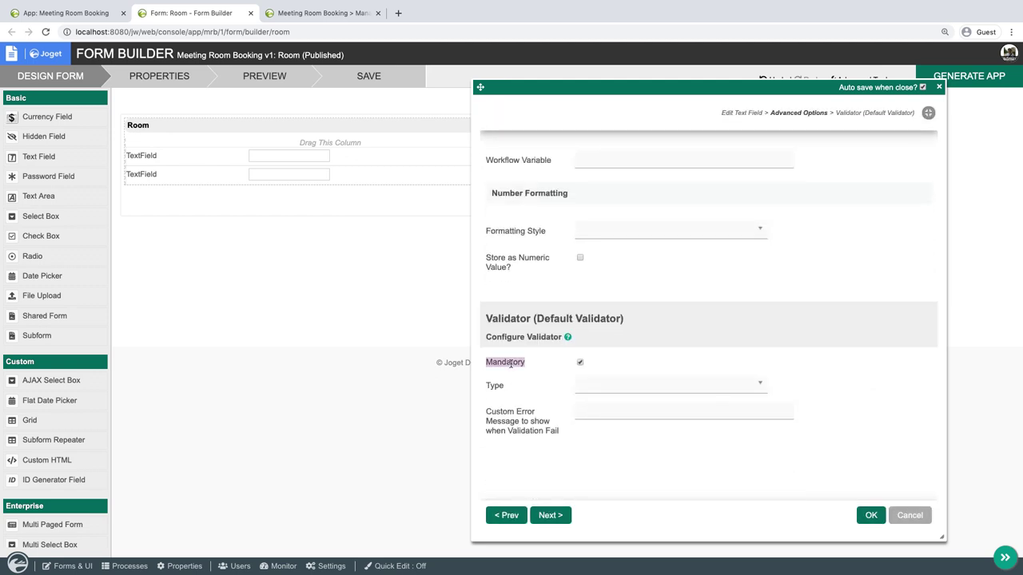
click(870, 515)
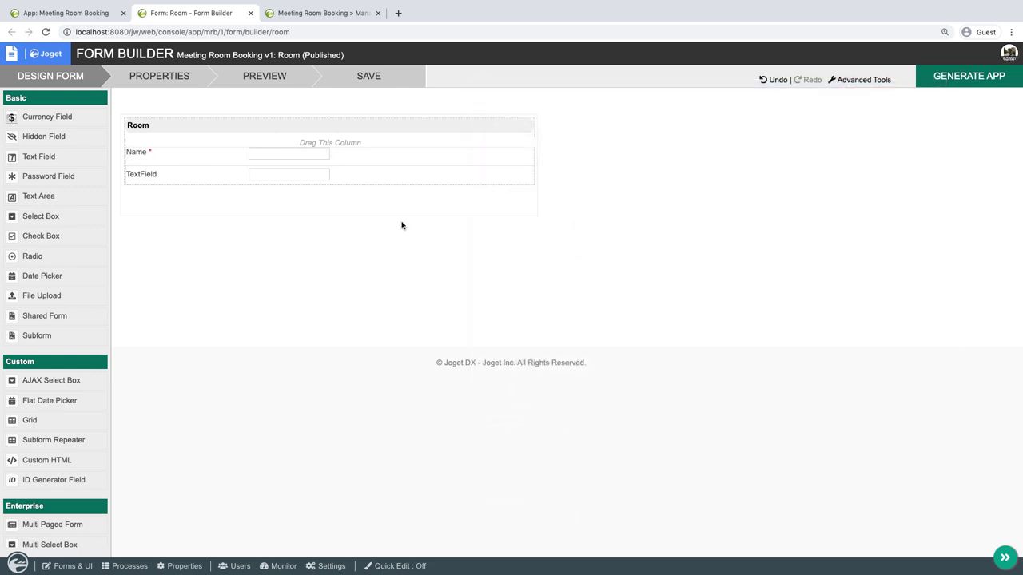
- Set the other text field's ID to capacity and its label to Capacity
click(317, 175)
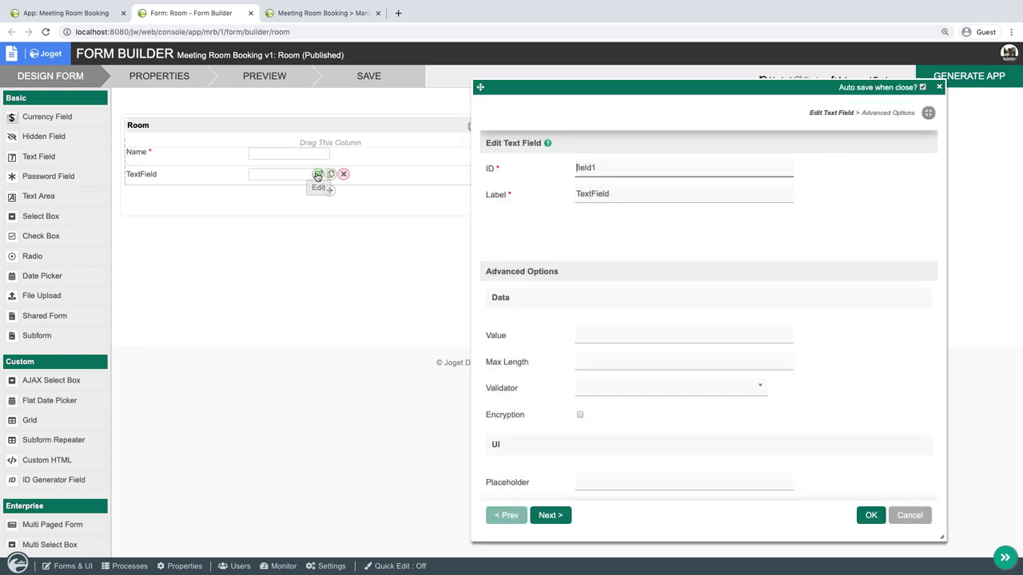
text(capacity)
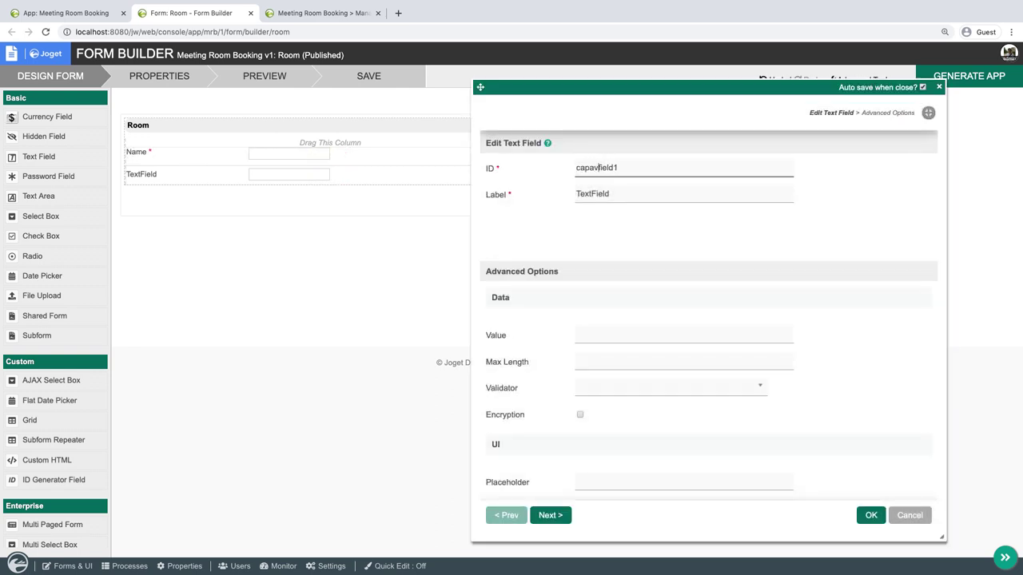
key(shift+End)
key(BackSpace)
key(Tab)
text(Capa)
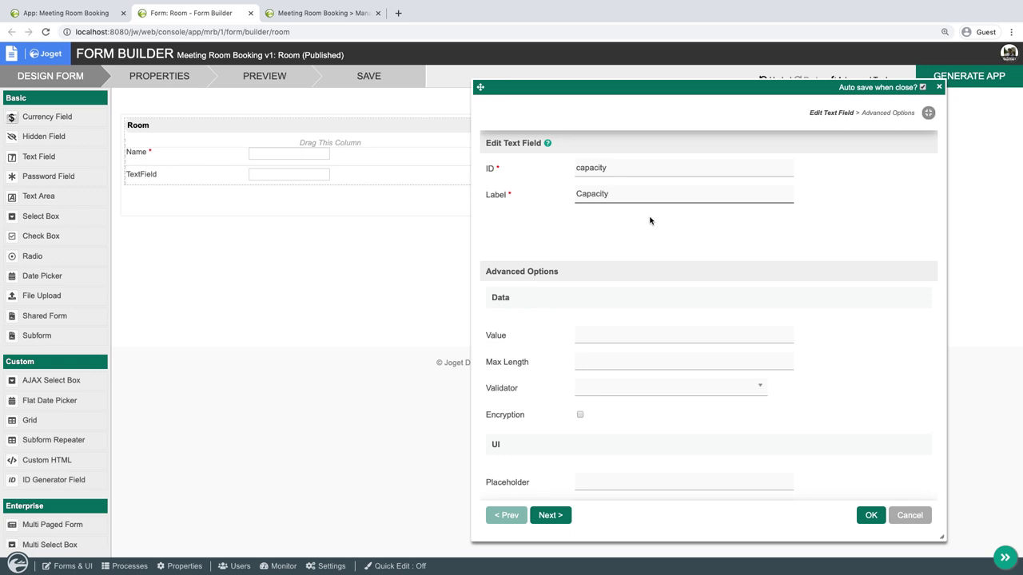
key(Return)
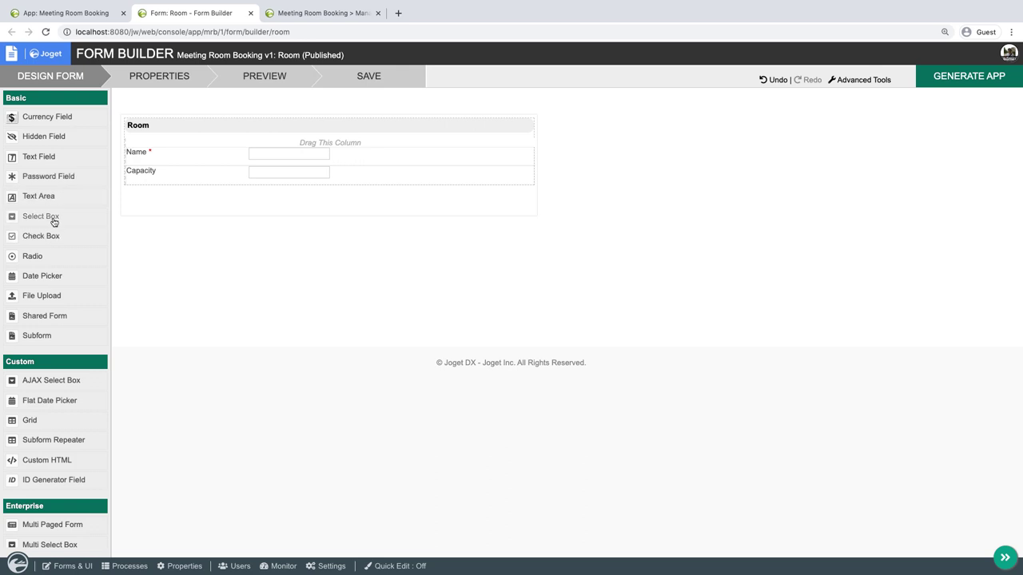
- Add a Select Box below Capacity with ID 'available' and label 'Available'
drag(53, 222, 206, 202)
click(317, 193)
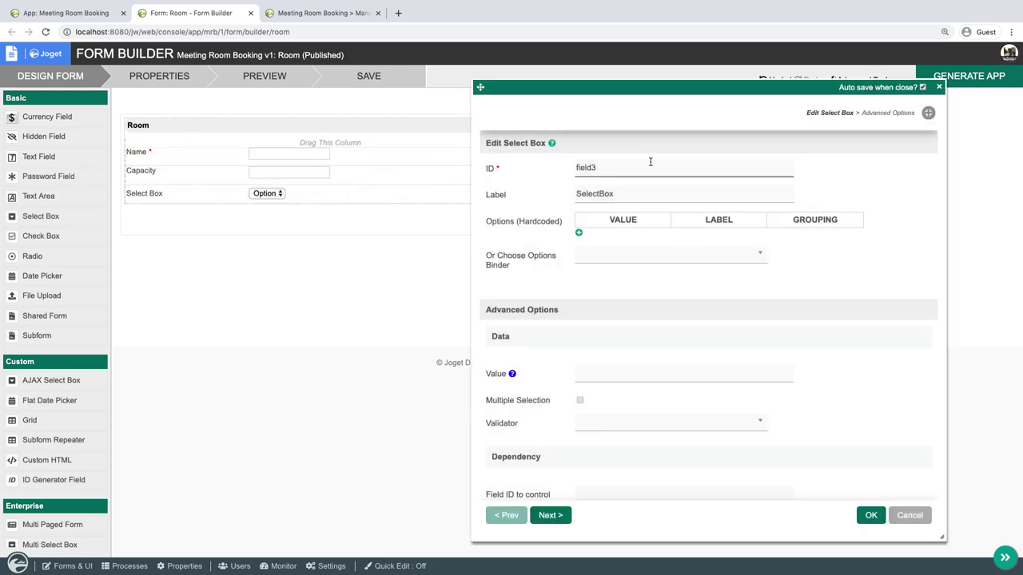
text(available)
key(Tab)
text(Av)
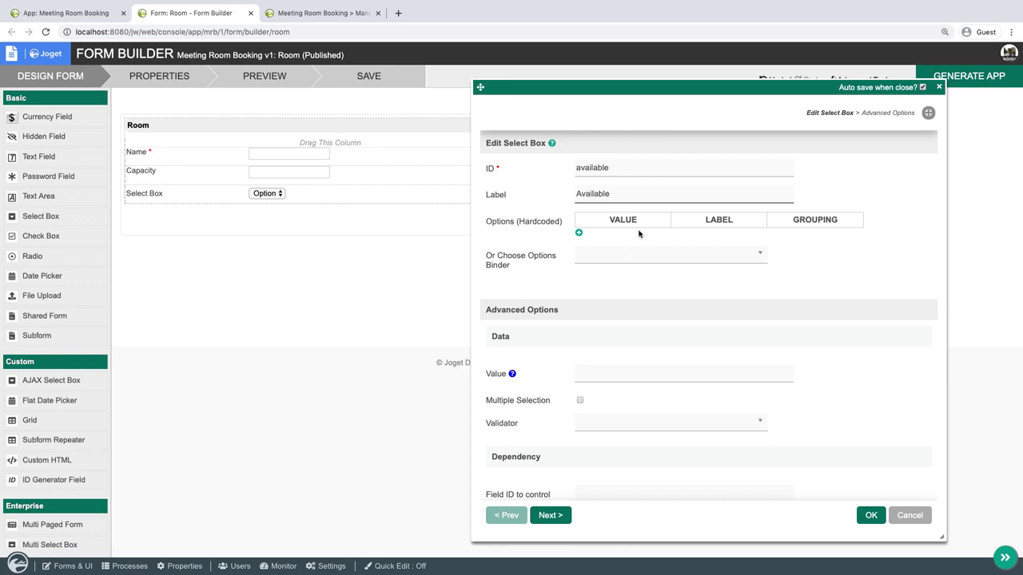
- Give the Available select box the options Yes and No and confirm its settings
click(578, 232)
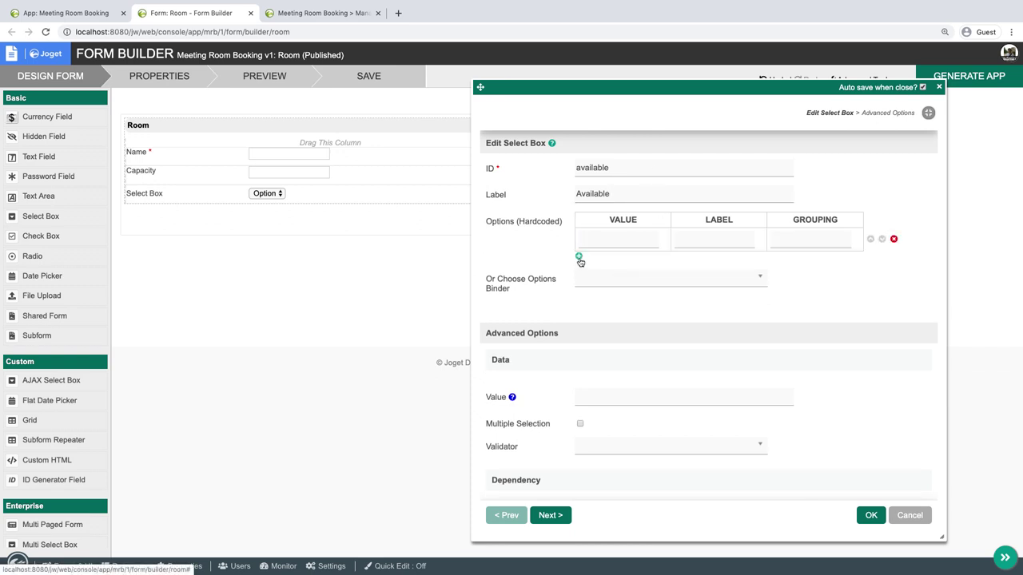
click(580, 259)
click(604, 241)
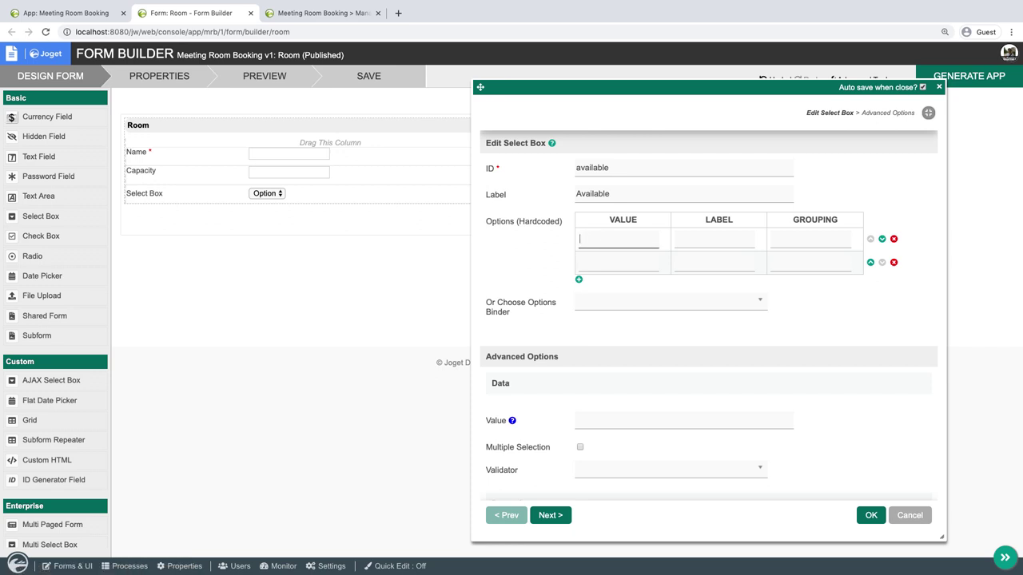
key(Tab)
text(Y)
click(627, 265)
text(No)
key(Tab)
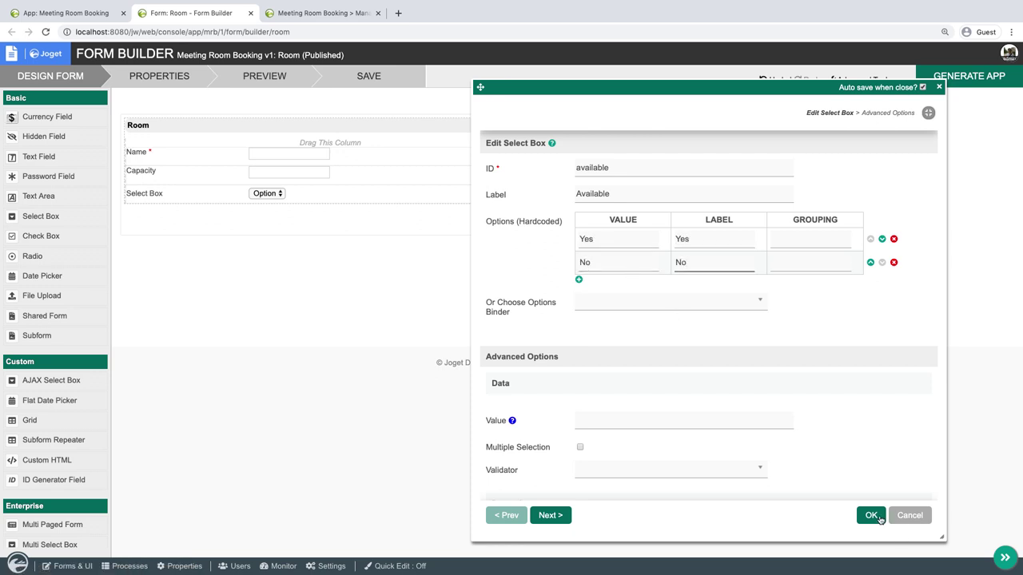
click(870, 516)
- Save the Room form and generate a CRUD for it
click(393, 75)
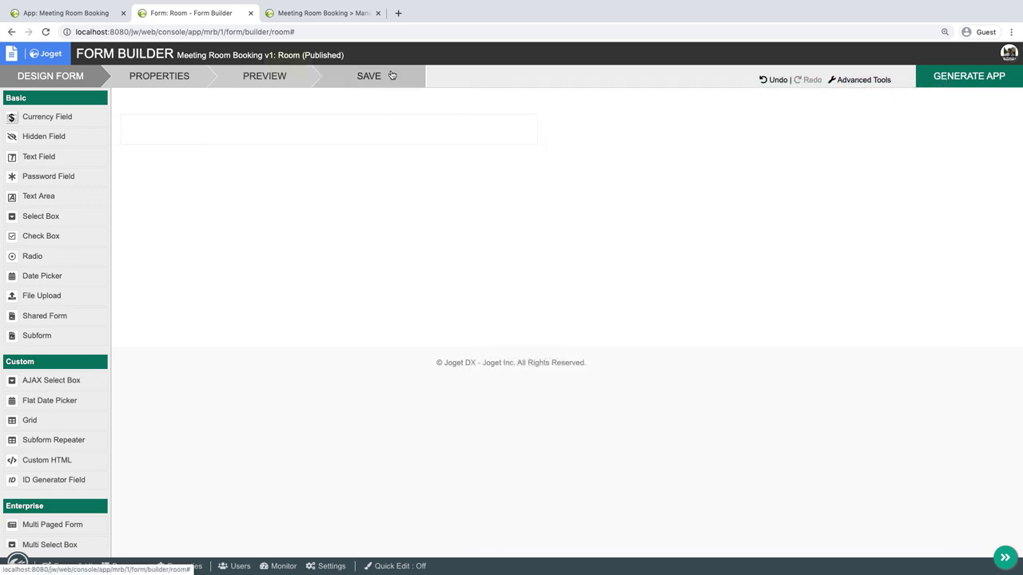
click(959, 77)
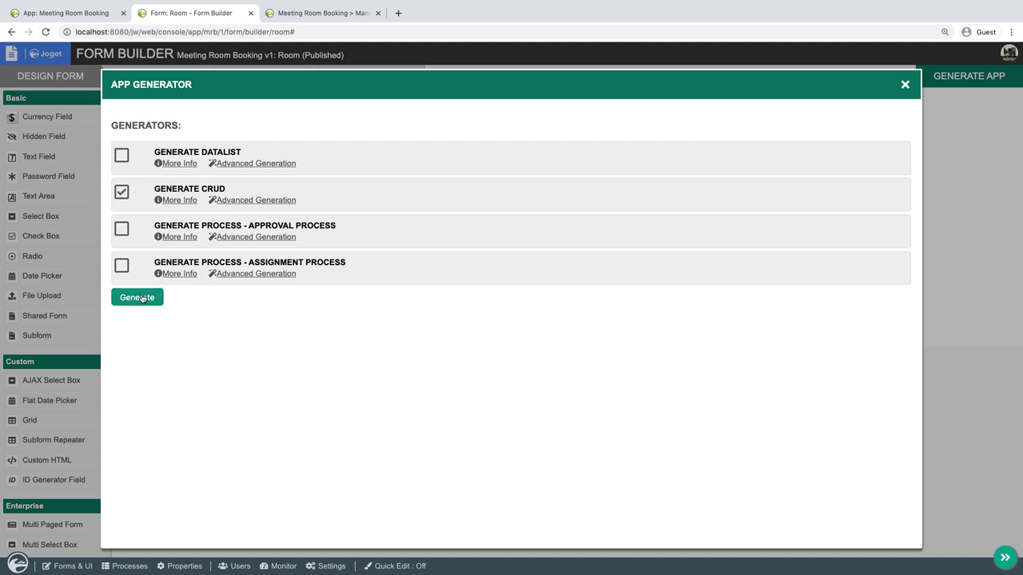
click(142, 298)
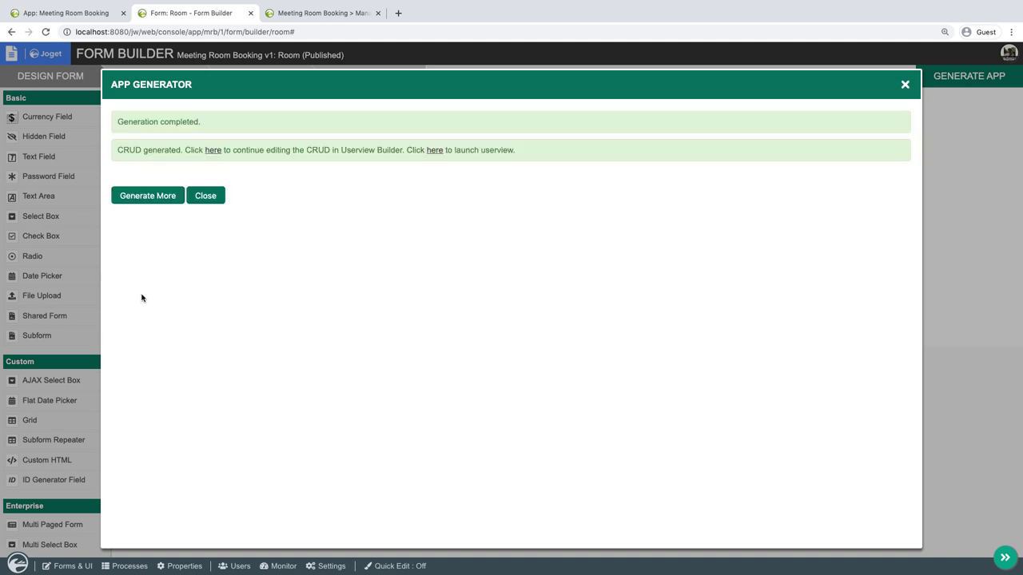
click(207, 197)
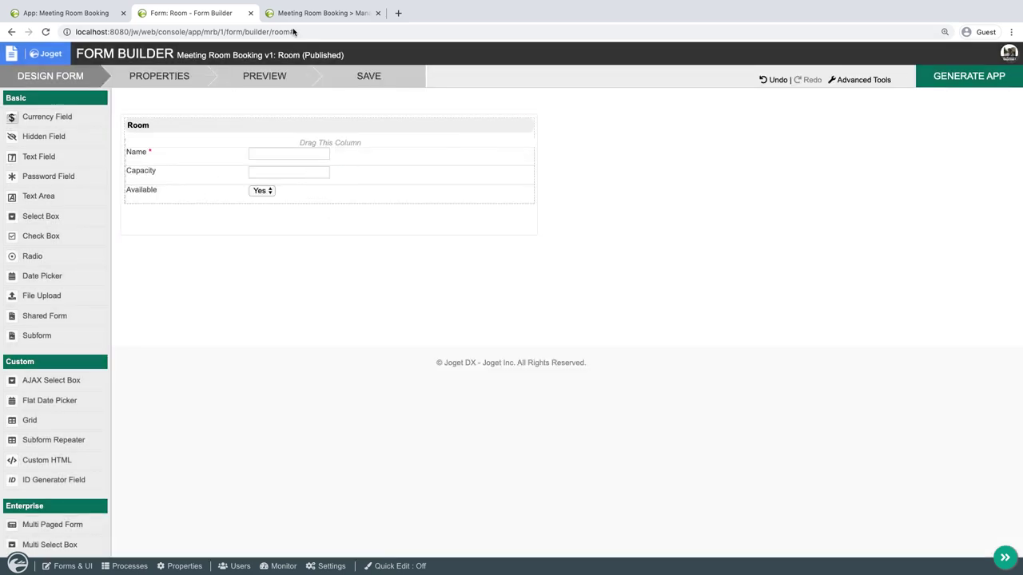
- In the running app's Manage Room list, add Alpha Room with capacity 10
click(312, 14)
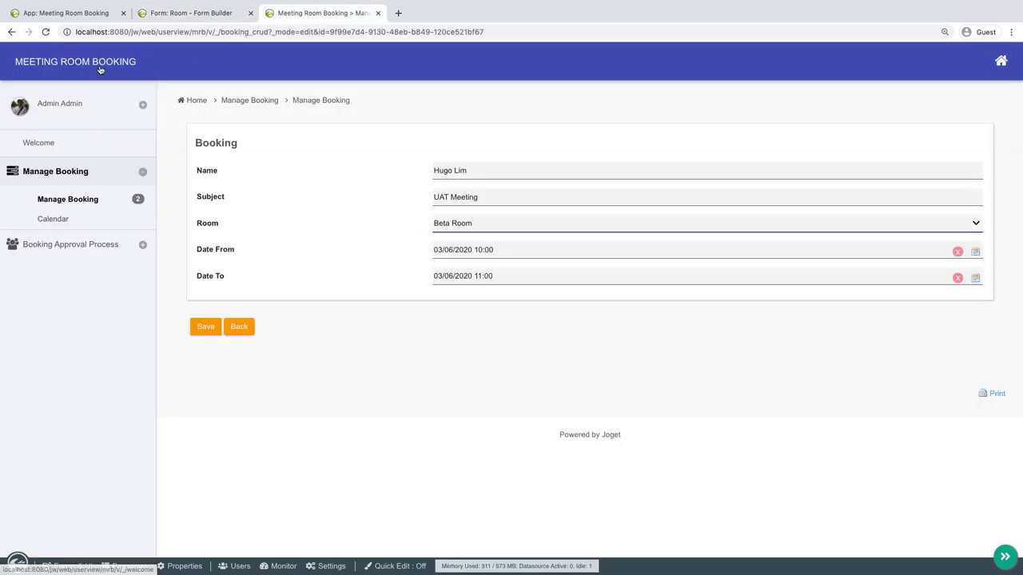
click(39, 142)
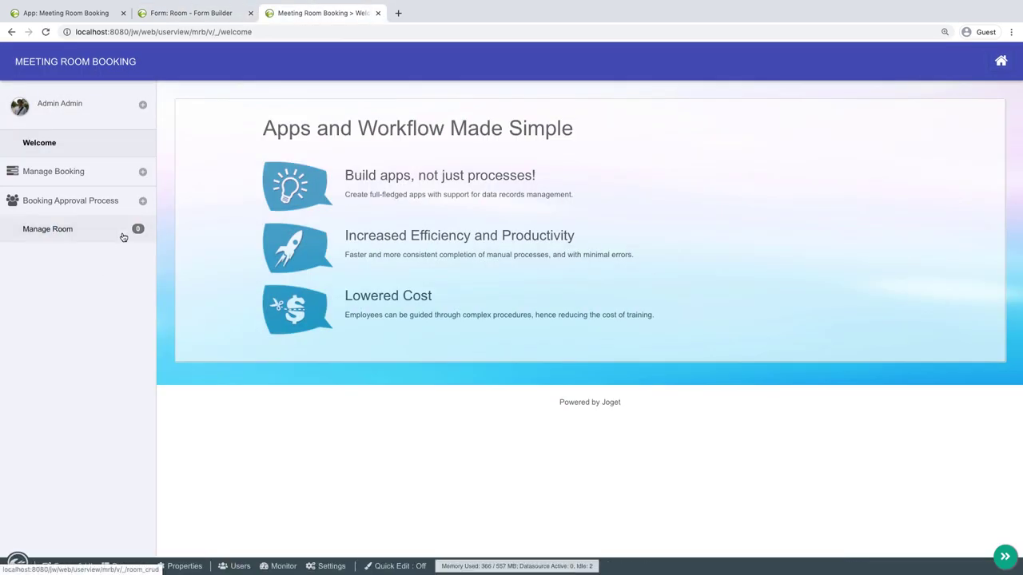
click(121, 234)
click(201, 252)
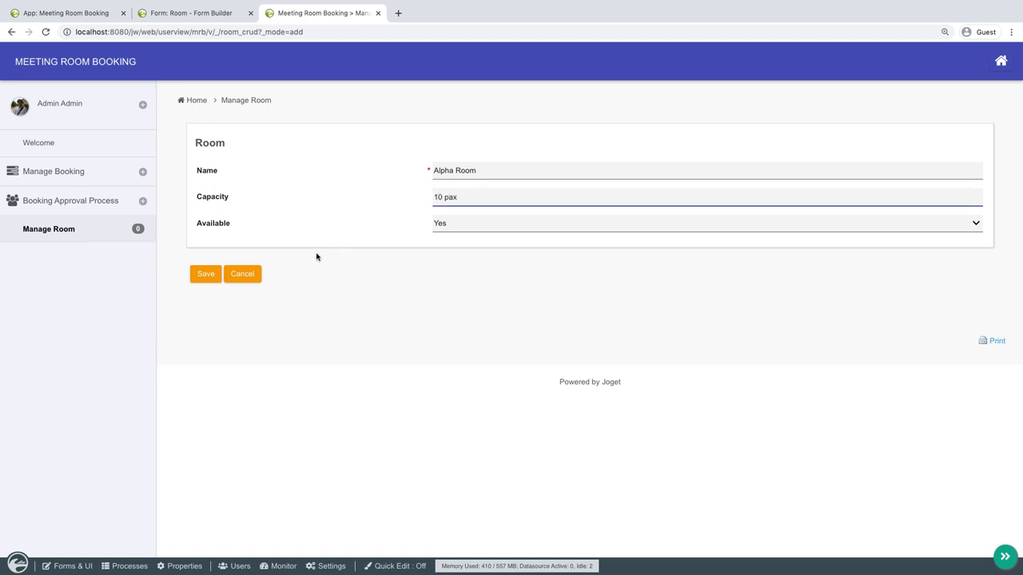
click(210, 274)
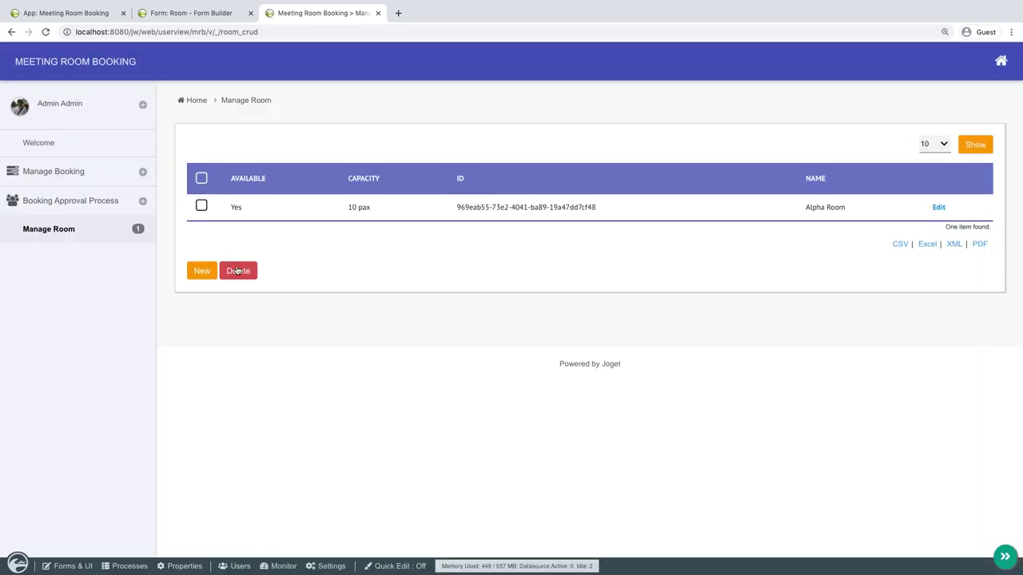
- Add Beta Room with capacity 20, then start a new room named Gamma Room
click(202, 272)
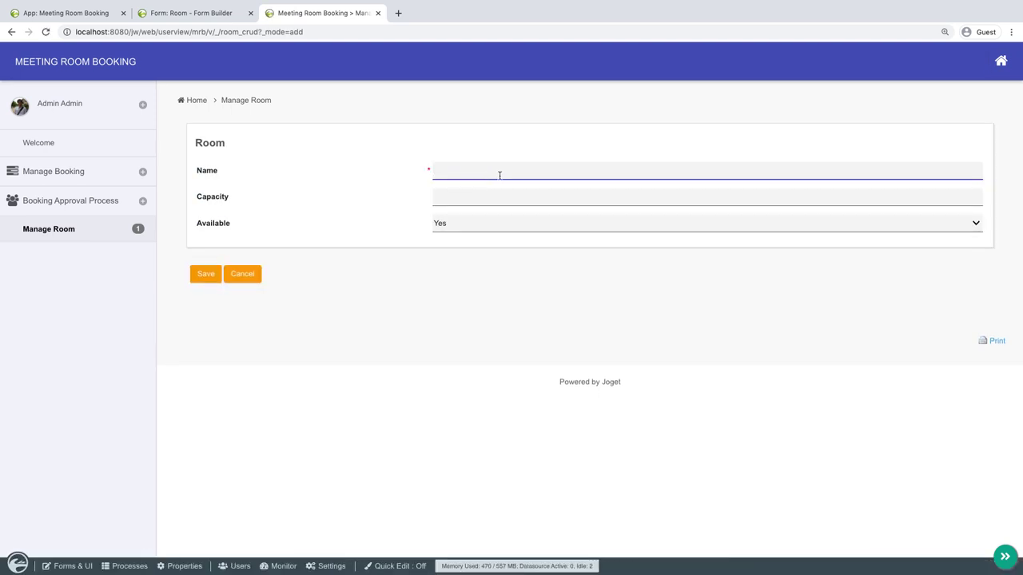
text(Beta Room)
key(Tab)
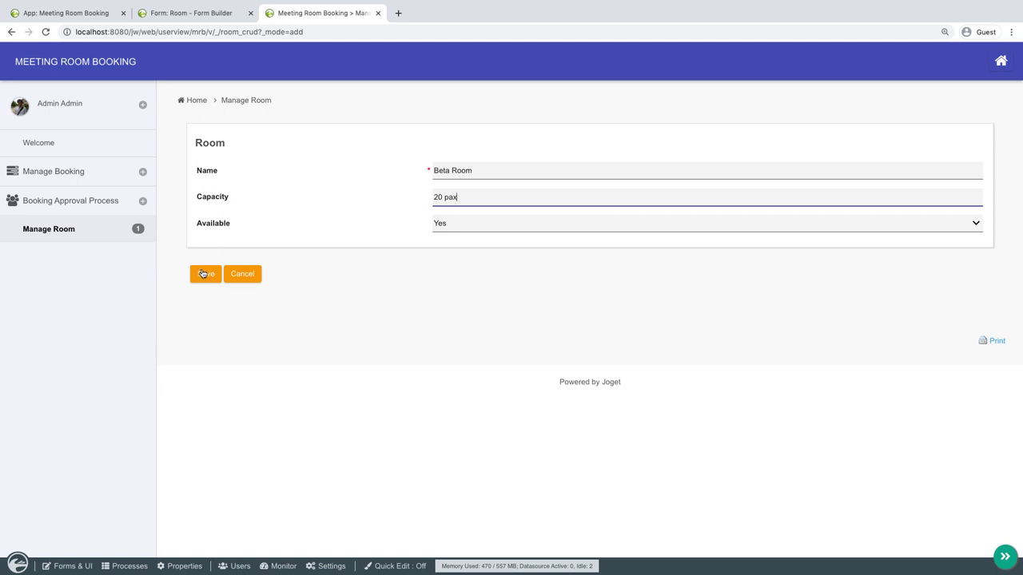
click(205, 274)
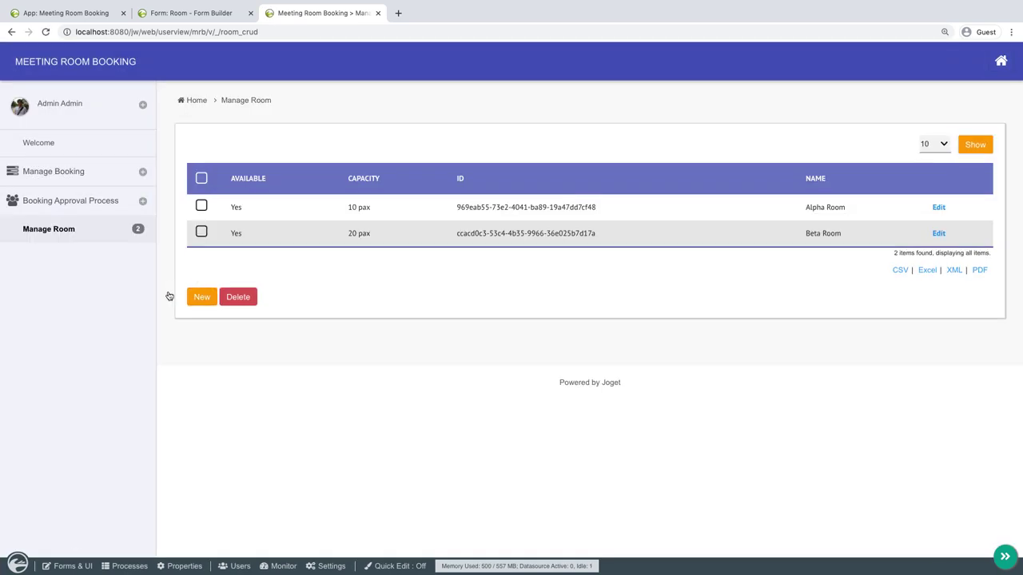
click(202, 297)
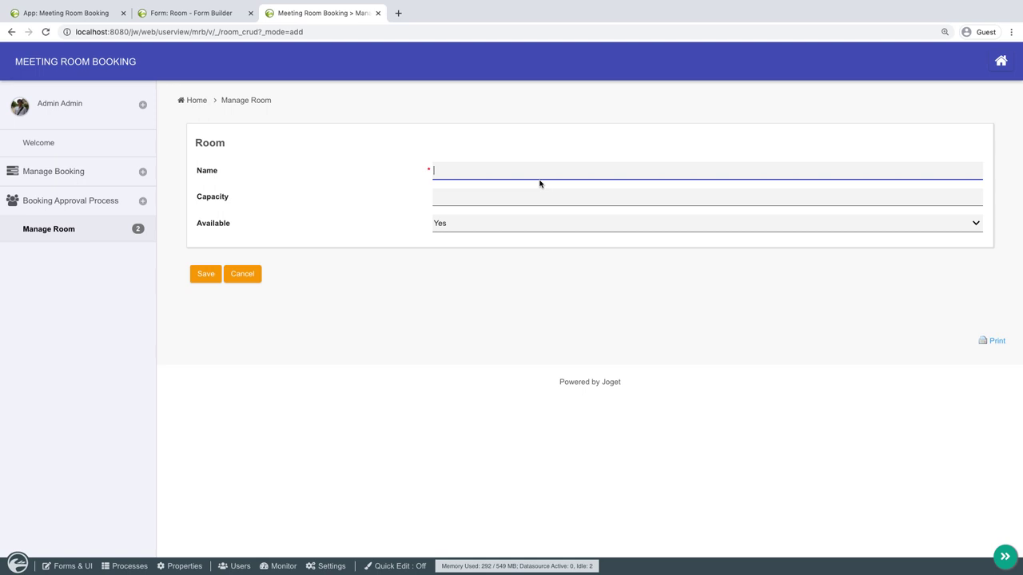
text(Gamma Room)
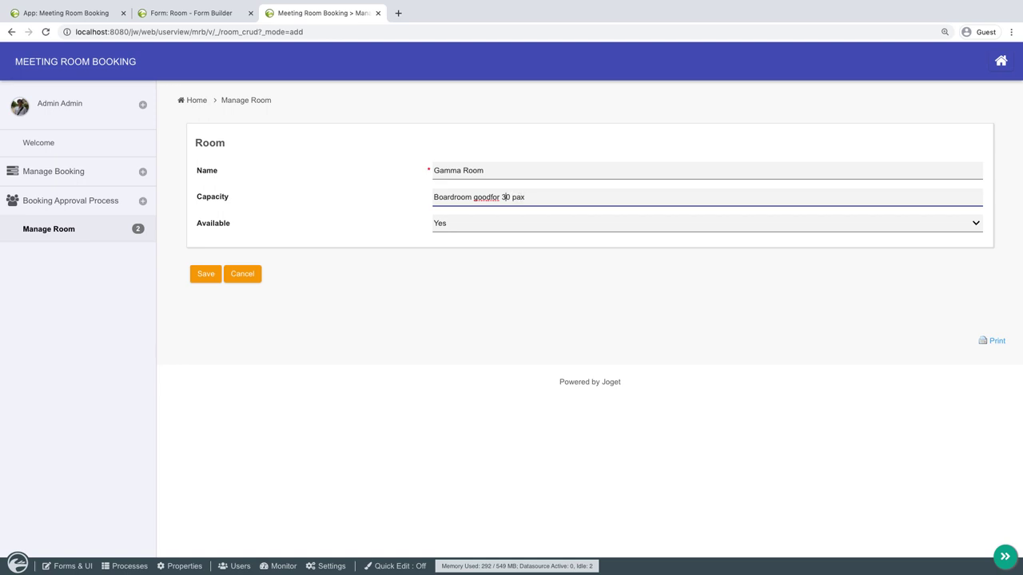
- Save Gamma Room with capacity 'Boardroom good for 30 pax' and open the Room list in Quick Edit
click(293, 275)
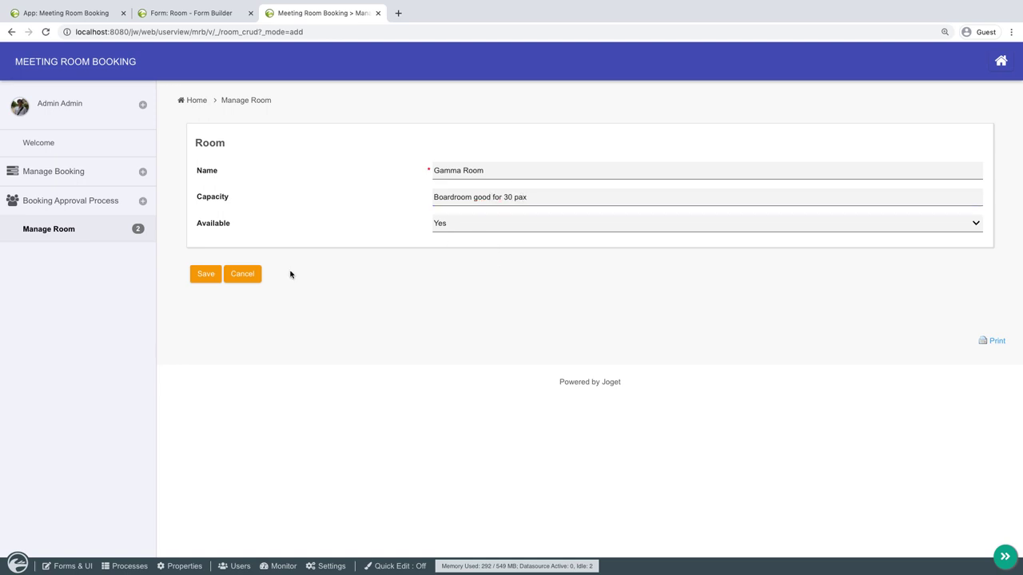
click(204, 275)
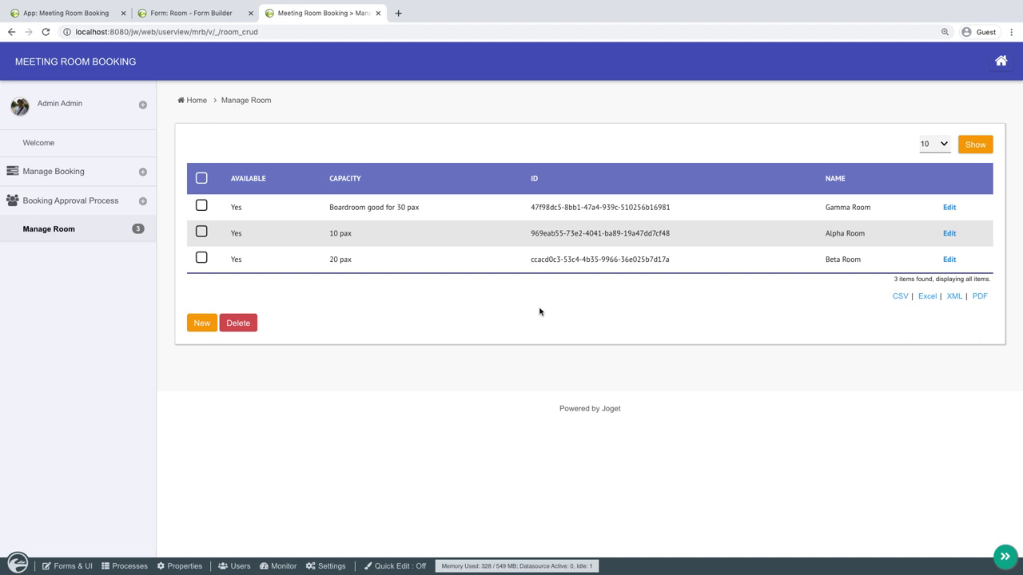
click(408, 565)
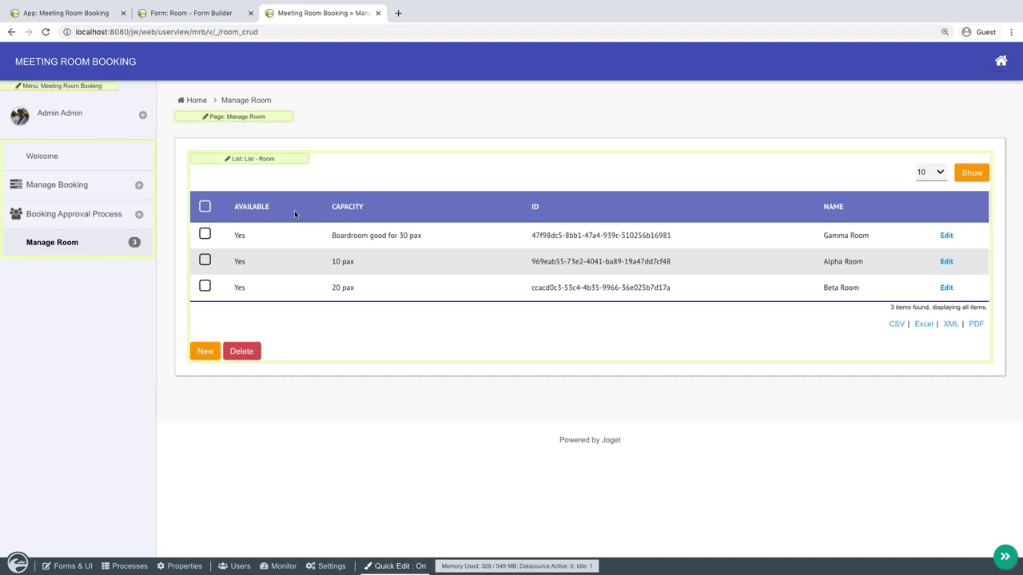
click(292, 160)
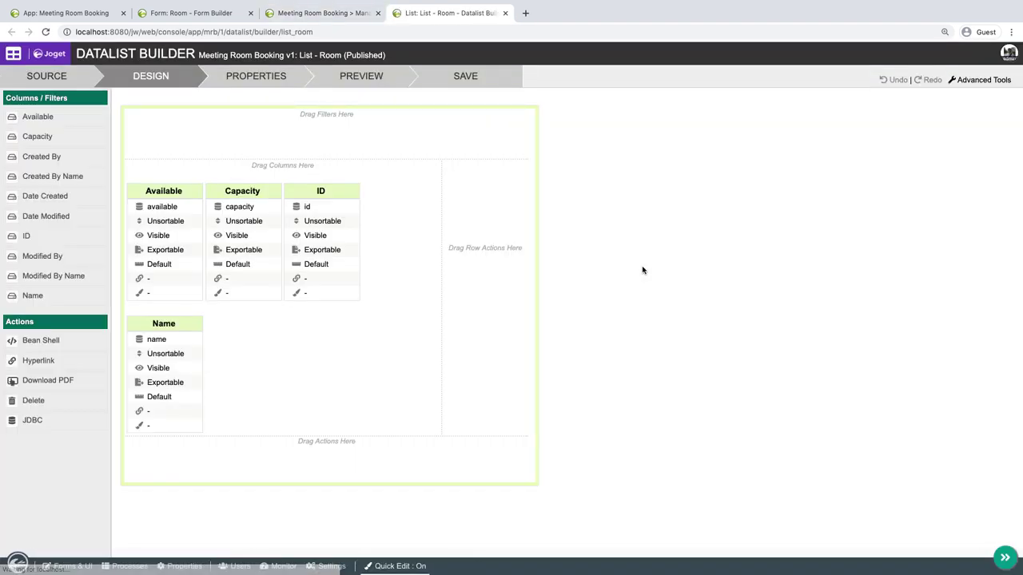
- Delete the ID column, move Name ahead of Available, save the list and reload Manage Room
click(355, 178)
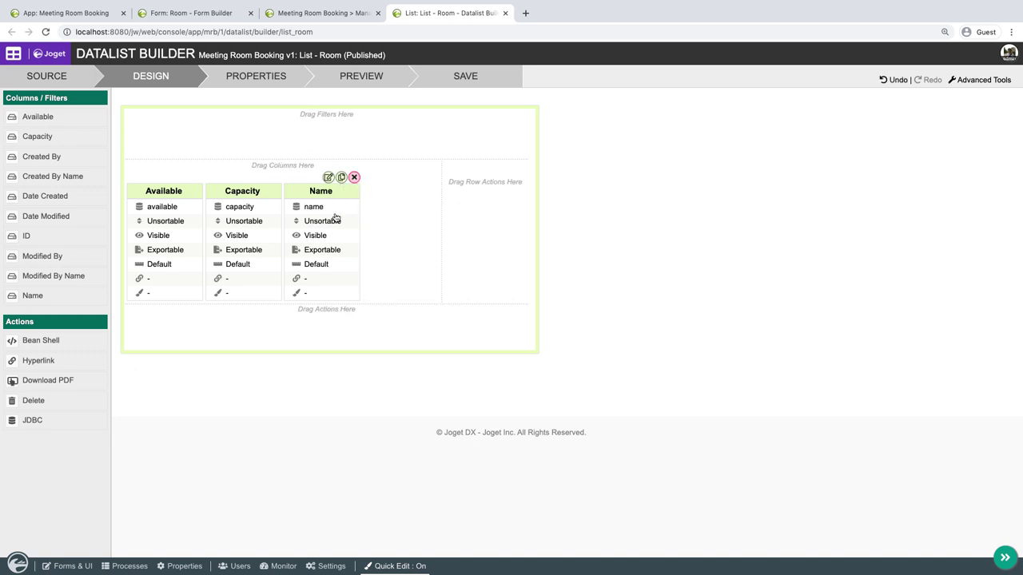
drag(308, 221, 171, 221)
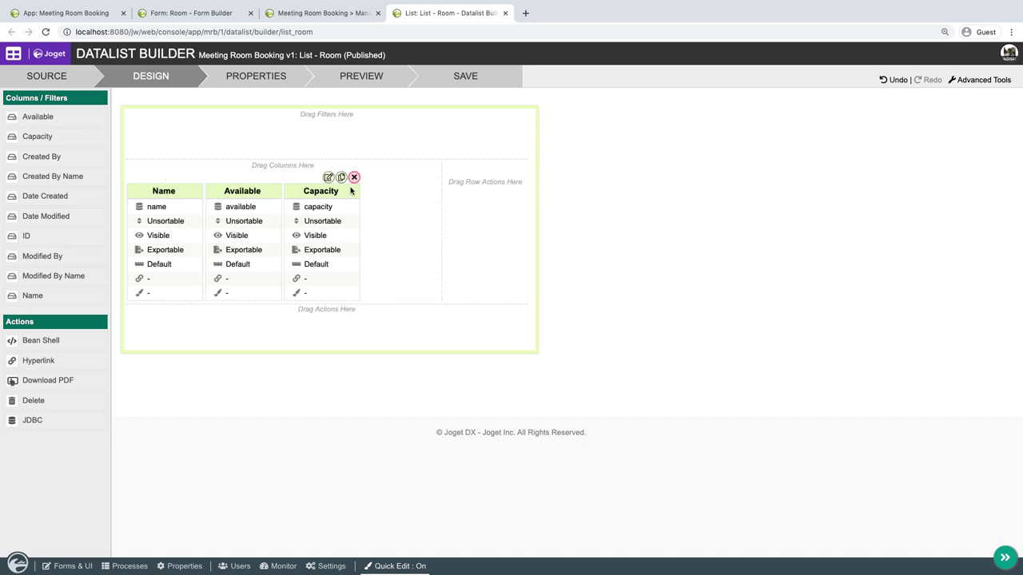
click(473, 78)
click(505, 14)
click(93, 252)
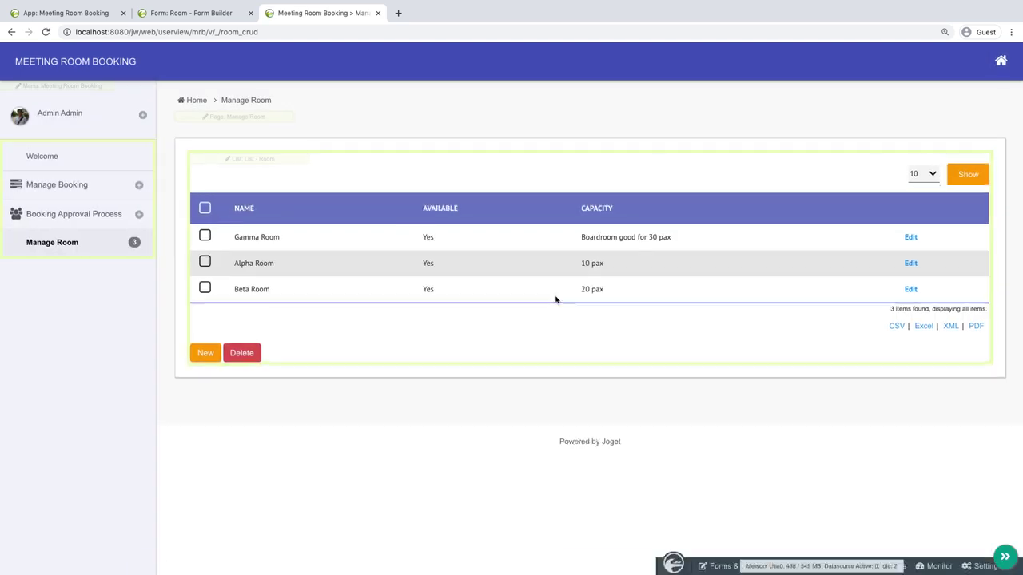
- Check that UAT Meeting's Room choices are only Alpha and Beta Room, then open the Booking form designer
click(398, 566)
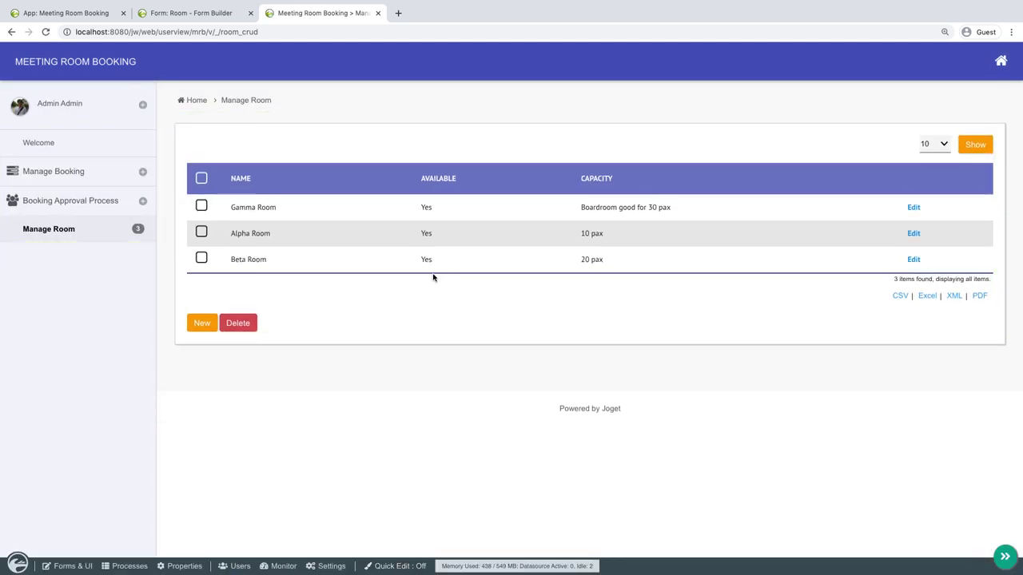
click(98, 181)
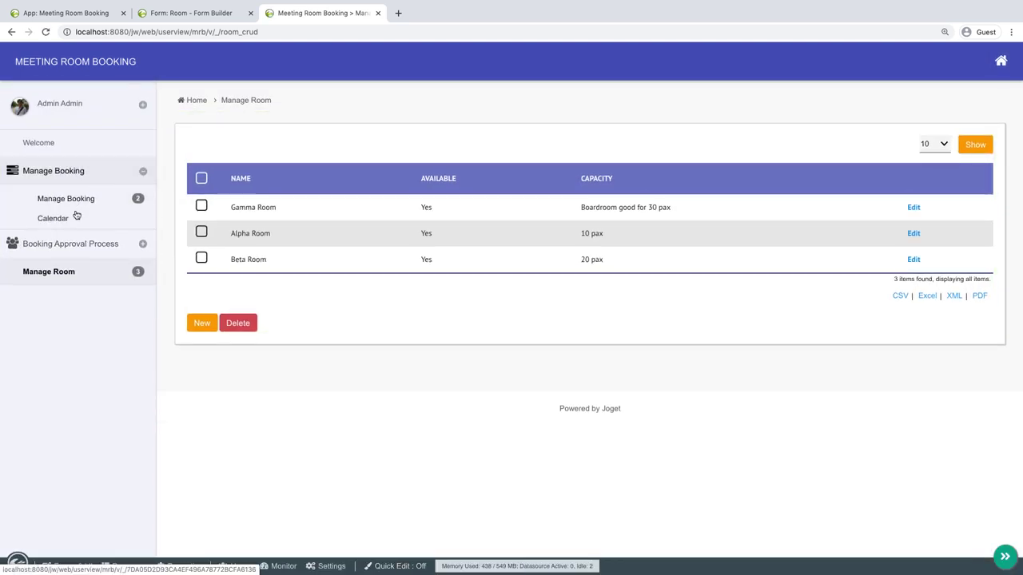
click(89, 200)
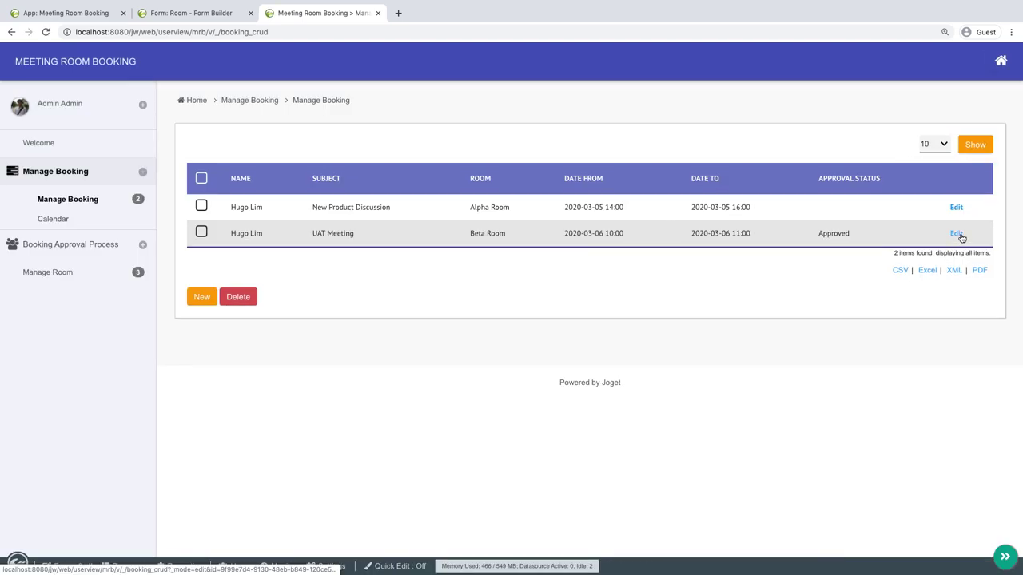
click(957, 234)
click(505, 225)
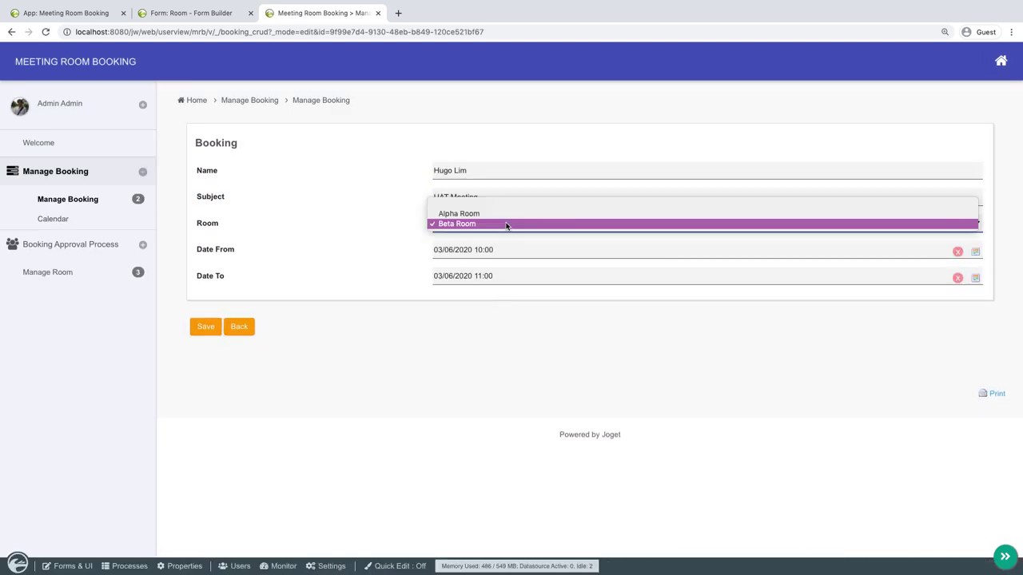
click(529, 331)
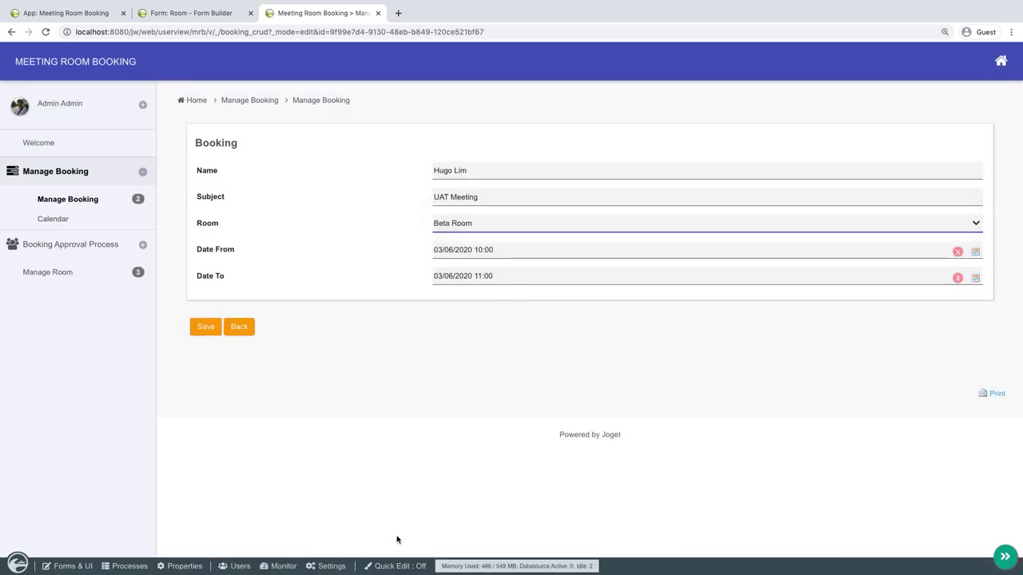
click(393, 566)
click(268, 140)
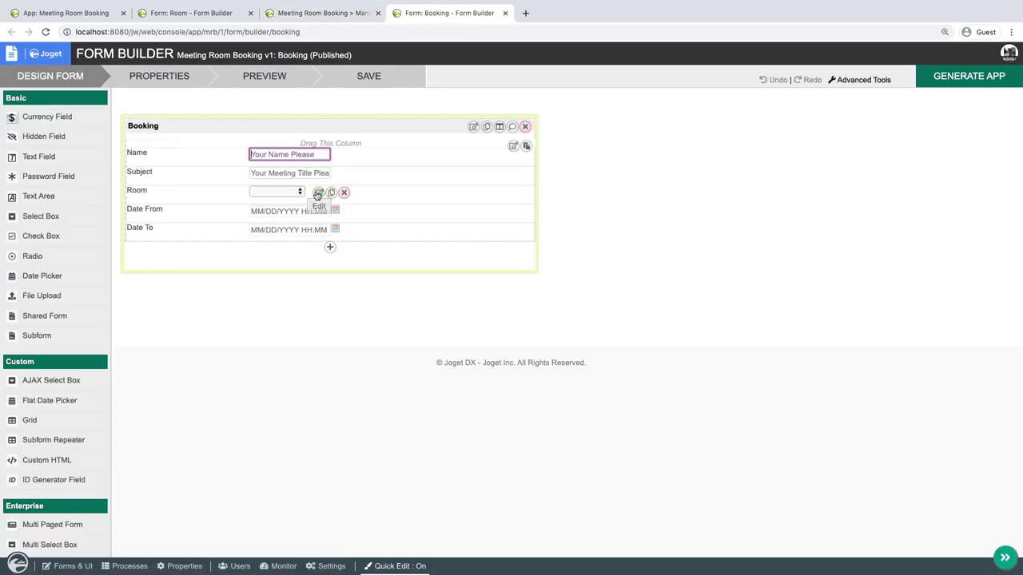
- Delete the Room field's empty, Alpha Room and Beta Room options and choose Default Form Options Binder
click(321, 194)
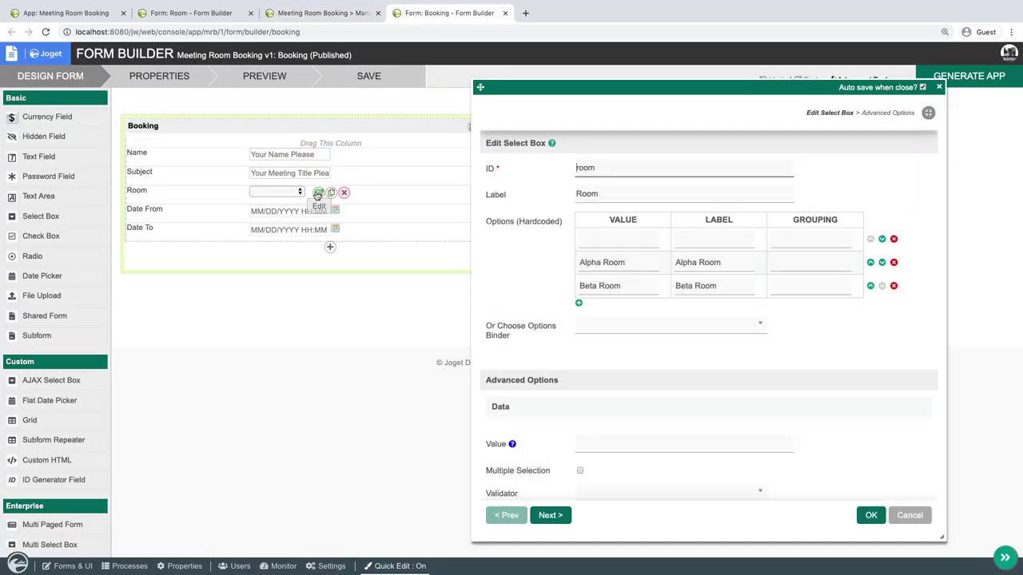
click(894, 240)
click(895, 240)
click(895, 239)
click(640, 256)
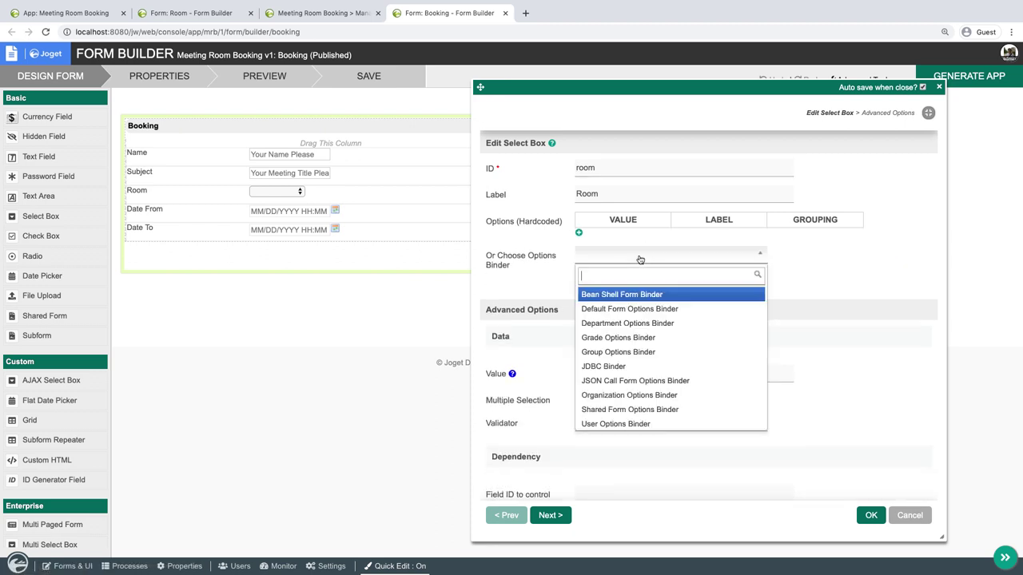
click(632, 310)
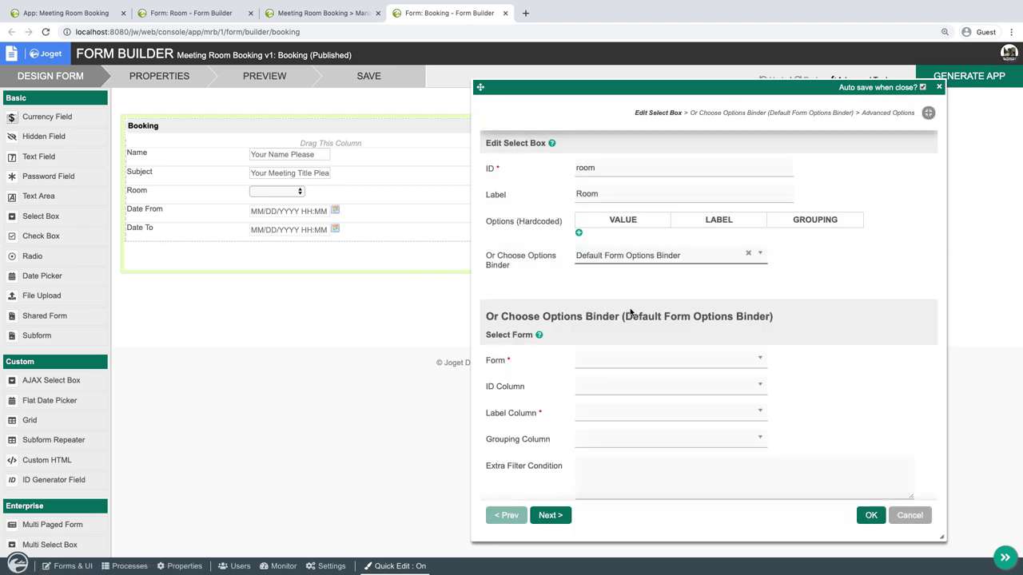
- Set the options binder to the Room form with label column name, and confirm
scroll(744, 329, down, 2)
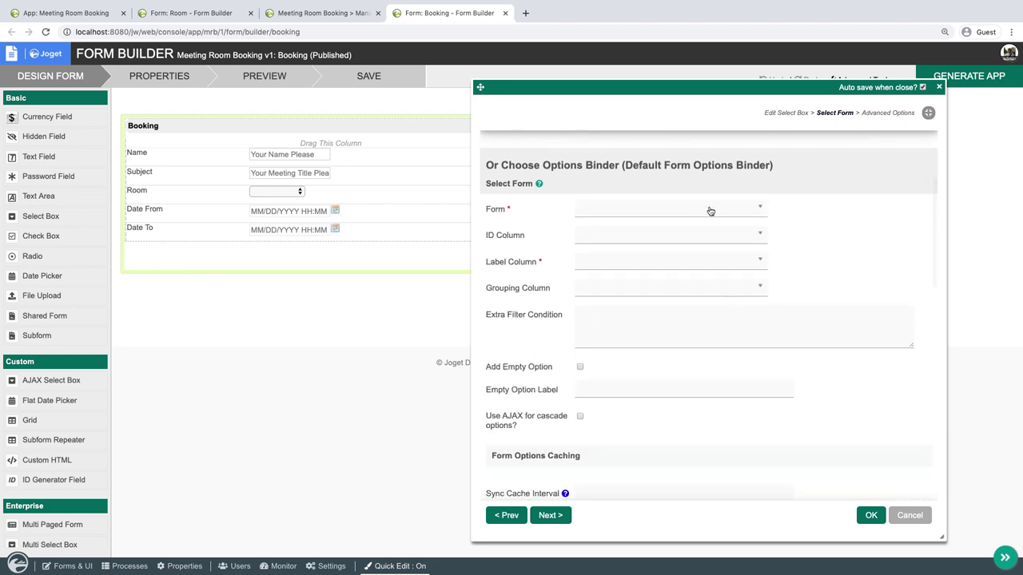
click(708, 210)
click(614, 306)
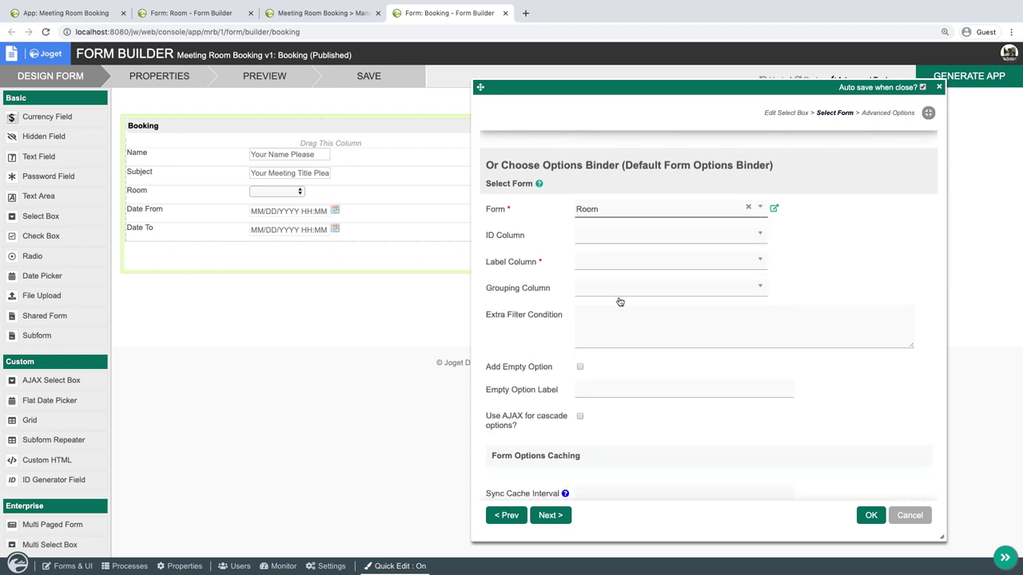
click(668, 262)
text(na)
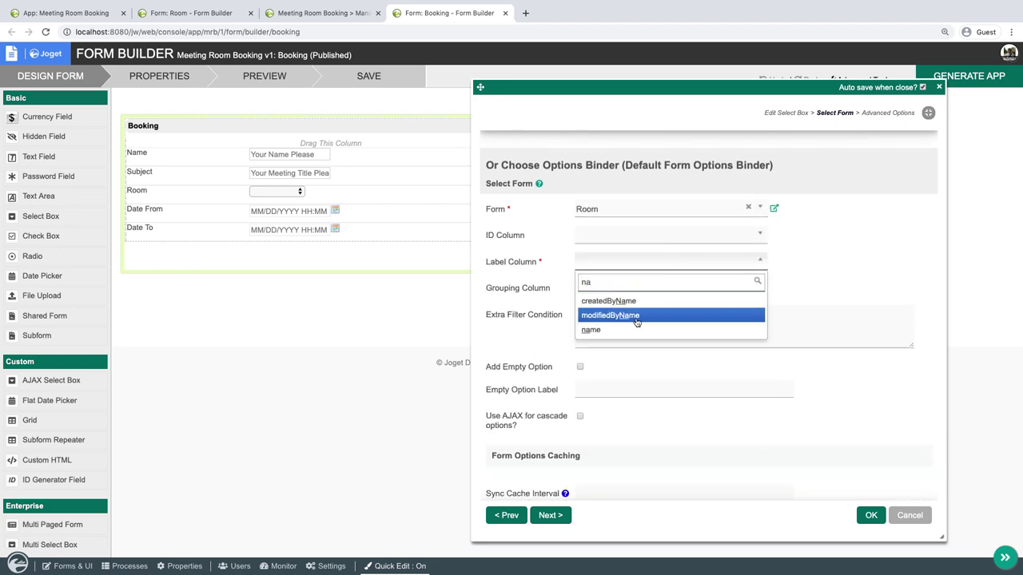
click(633, 330)
click(871, 515)
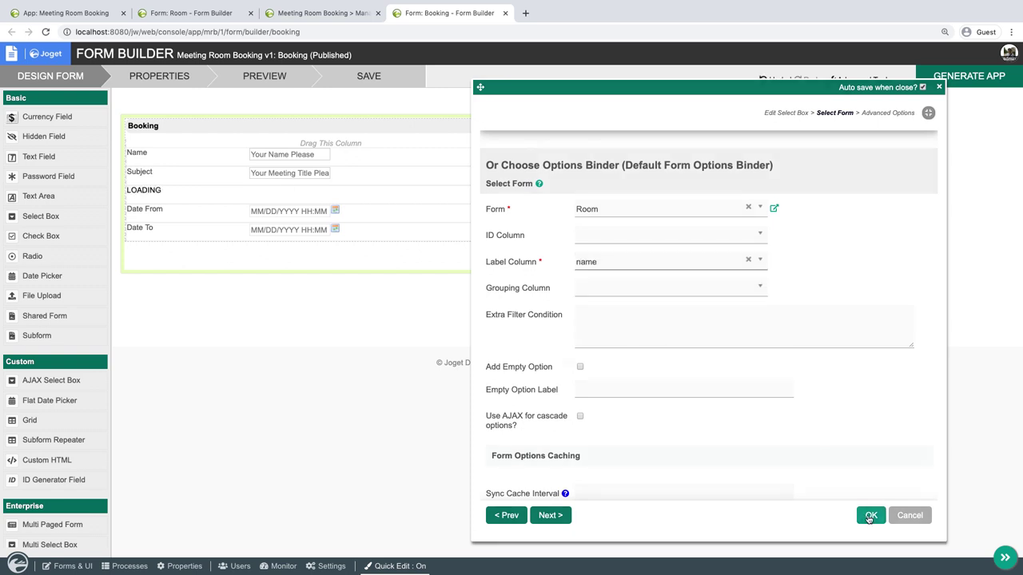
- Preview the Booking form to verify the room choices, then recheck the Room field settings
click(285, 75)
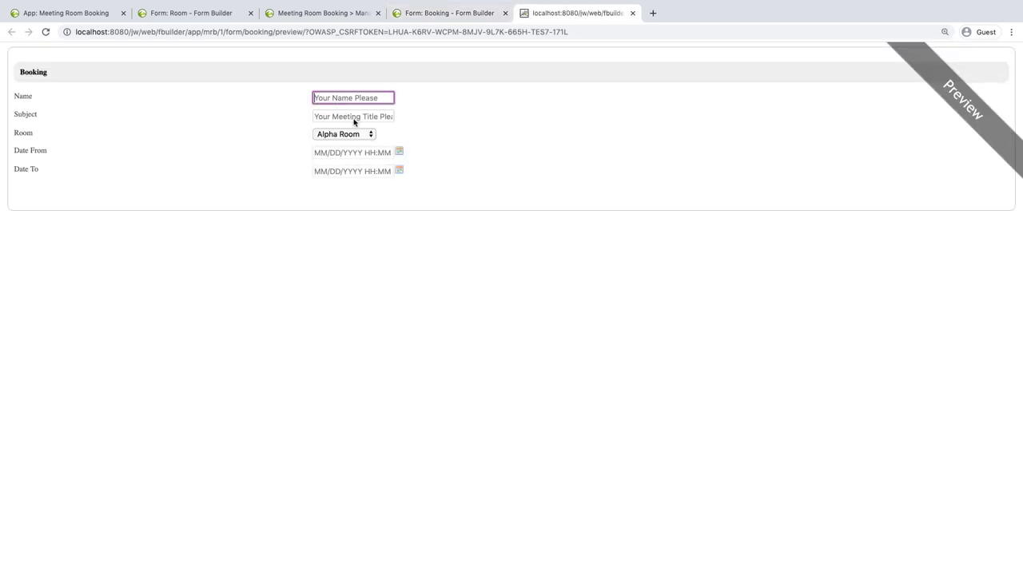
click(355, 134)
click(572, 155)
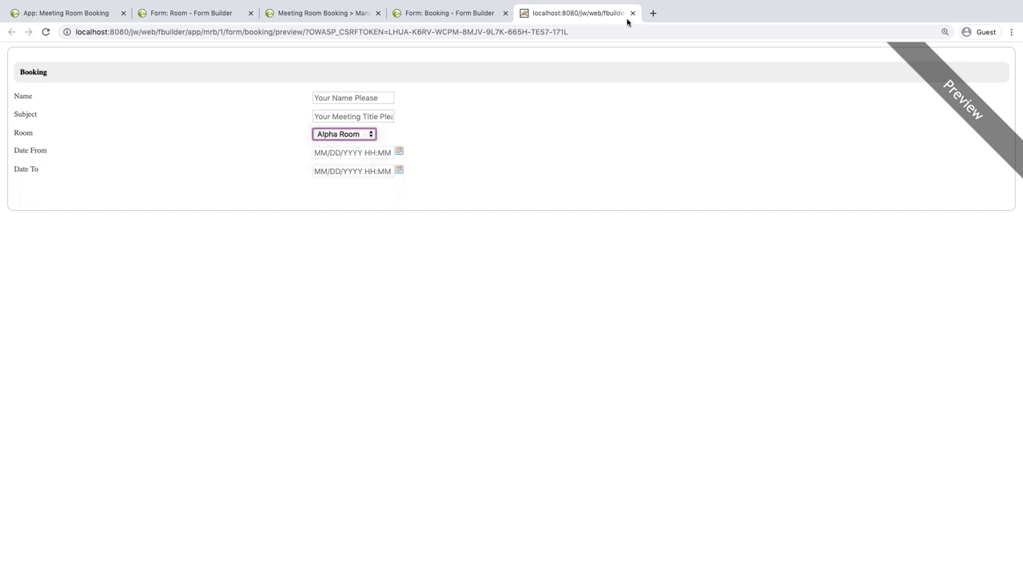
click(632, 13)
click(317, 194)
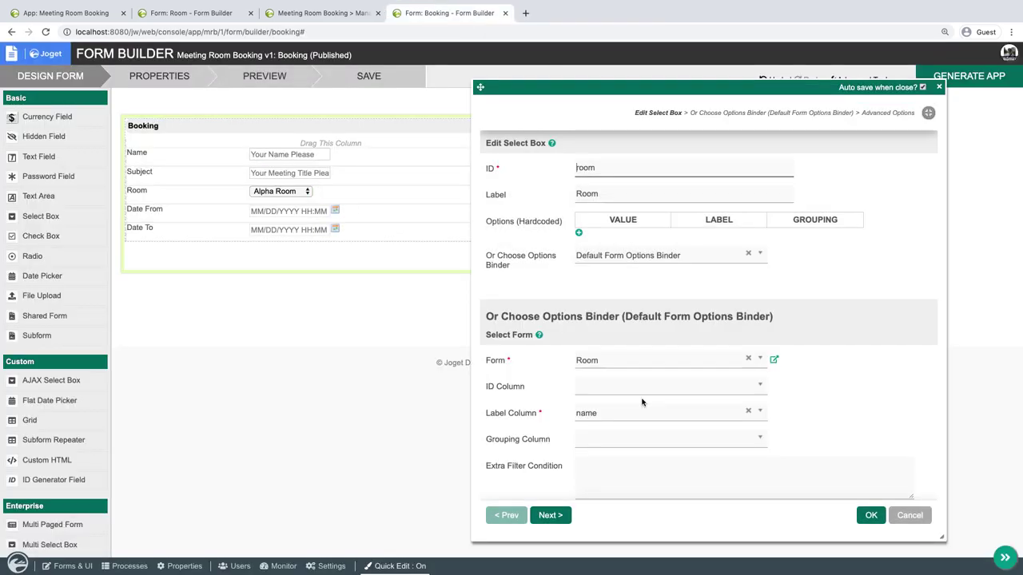
scroll(639, 395, down, 10)
scroll(641, 402, down, 6)
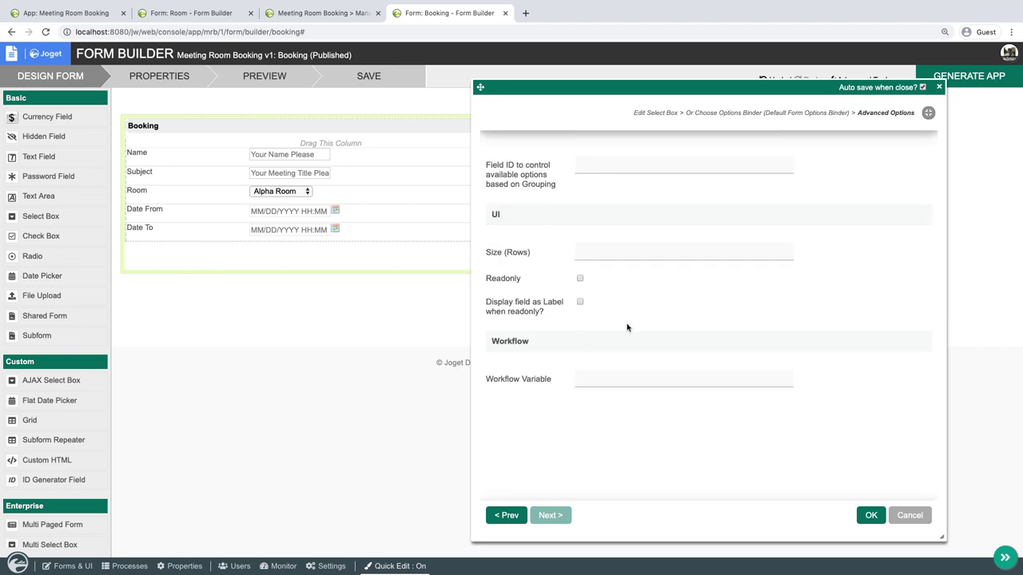
scroll(720, 338, up, 10)
scroll(719, 338, up, 3)
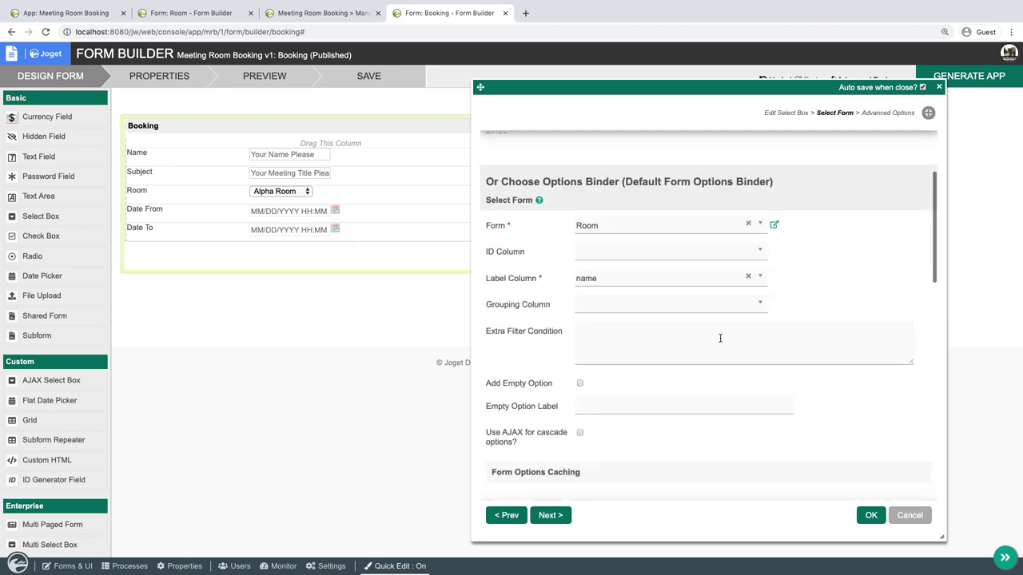
click(871, 515)
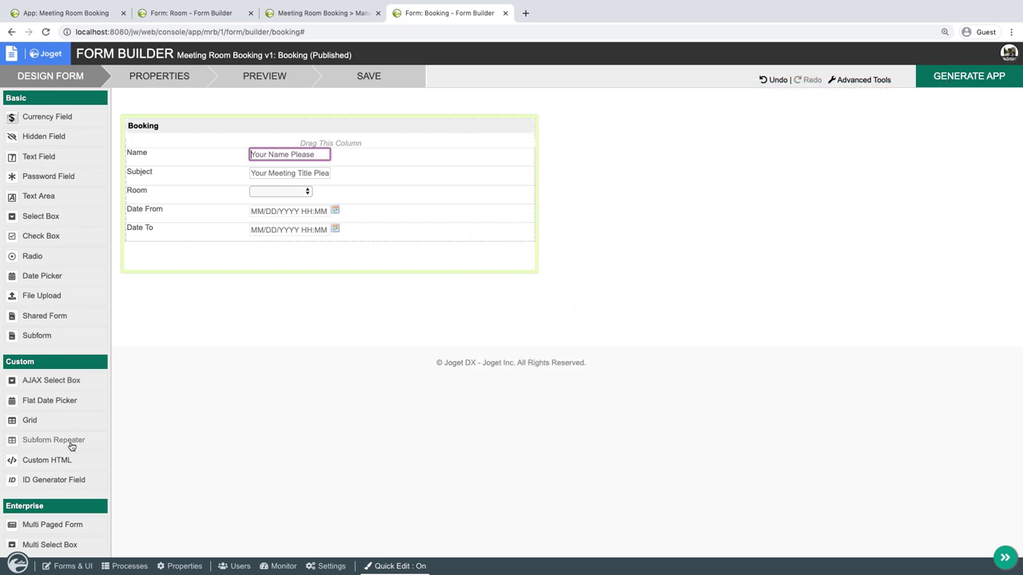
- Add an AJAX Subform below Date To and set its form to Room
scroll(71, 447, down, 5)
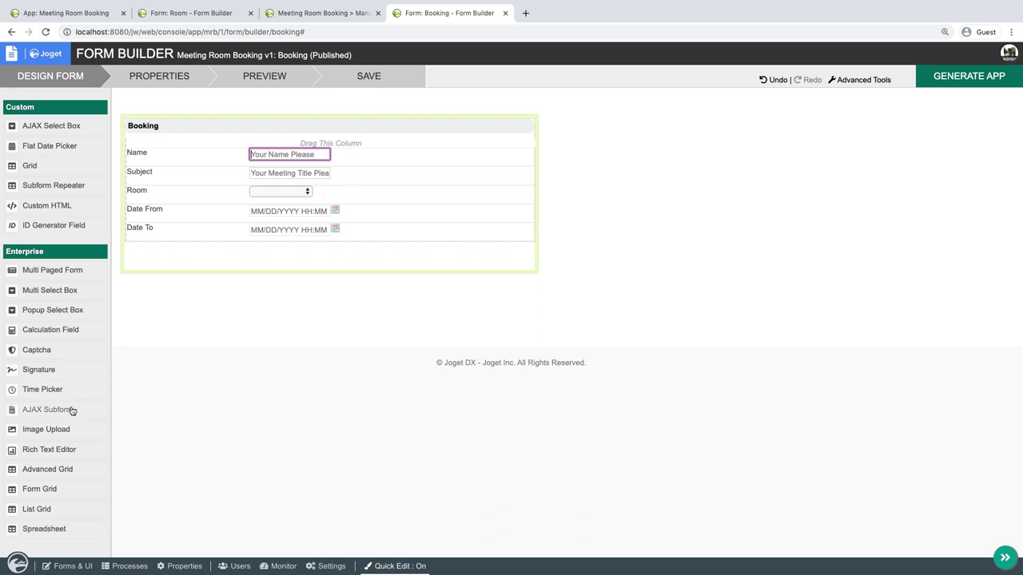
drag(228, 272, 292, 256)
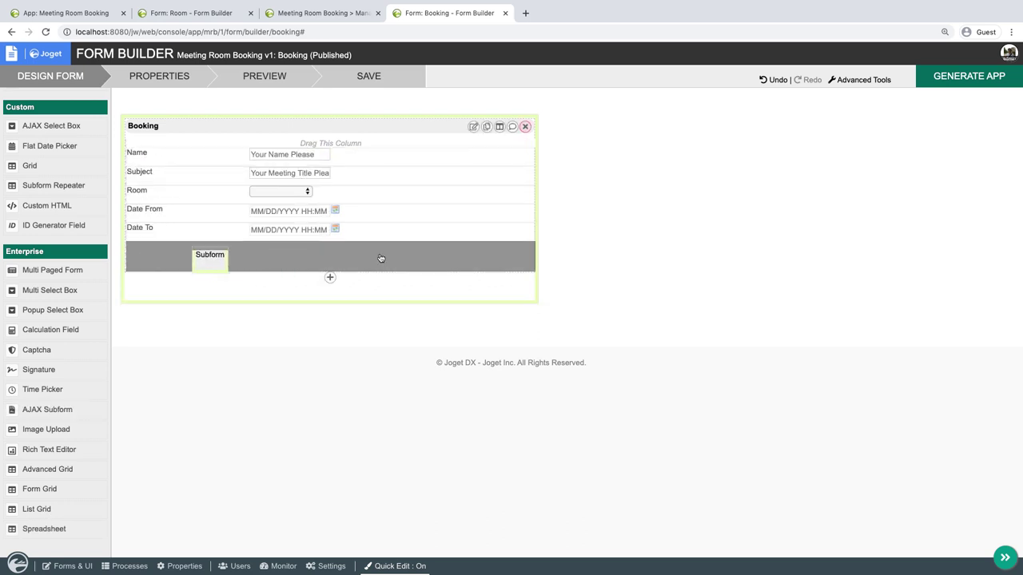
click(318, 250)
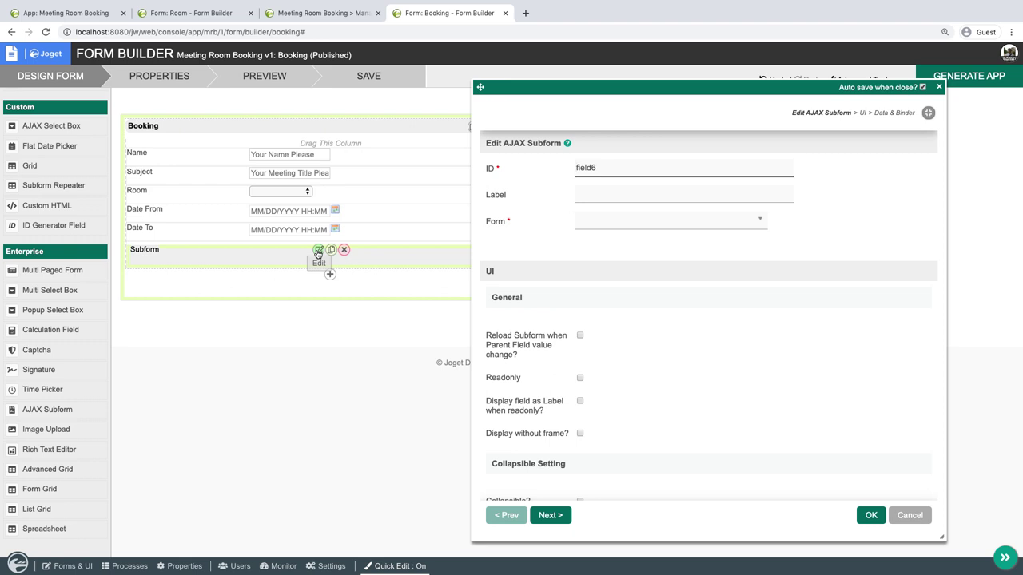
click(620, 224)
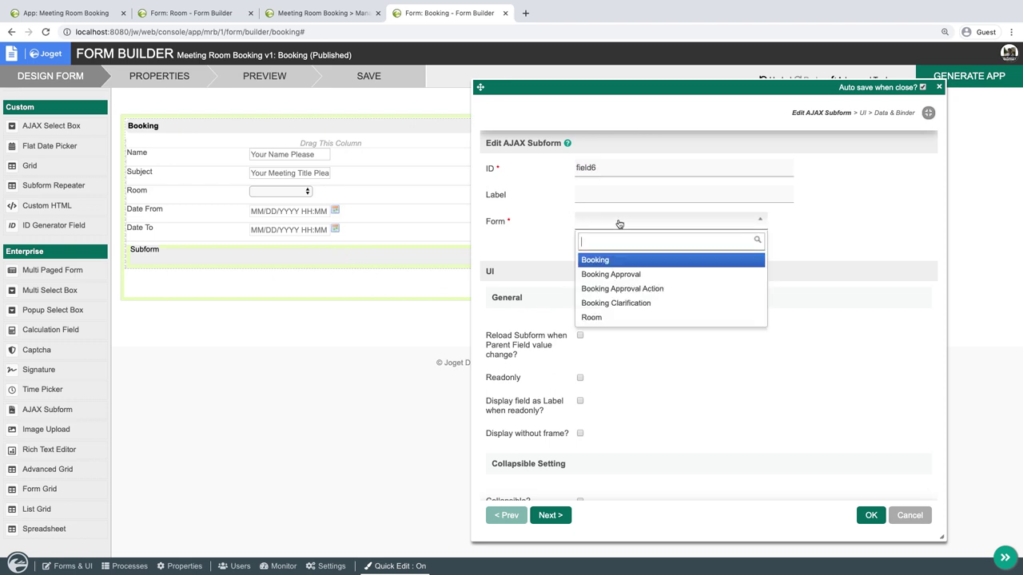
click(602, 316)
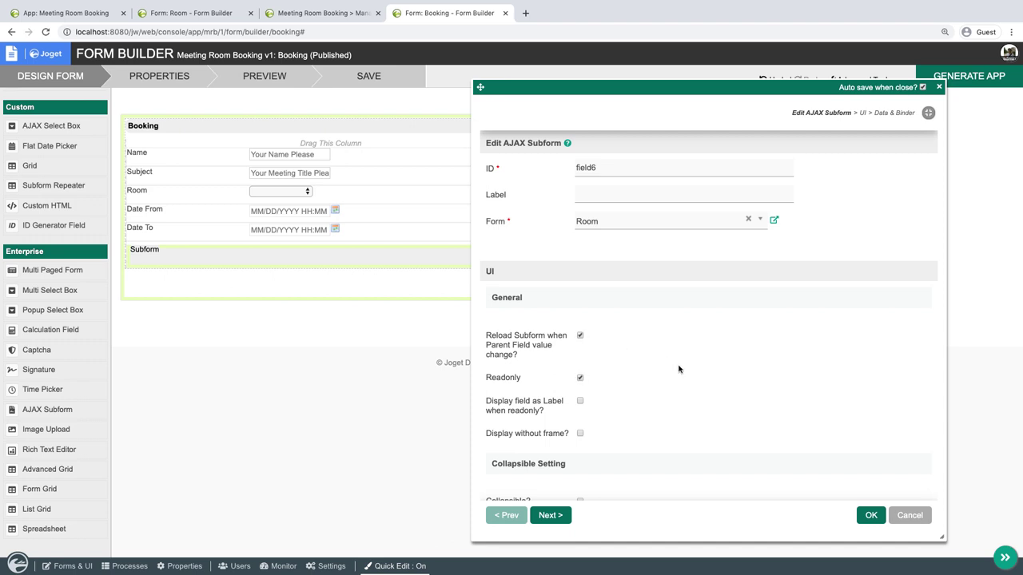
- Make the subform display fields as labels with Parent Field room, and confirm
scroll(678, 368, down, 1)
click(580, 345)
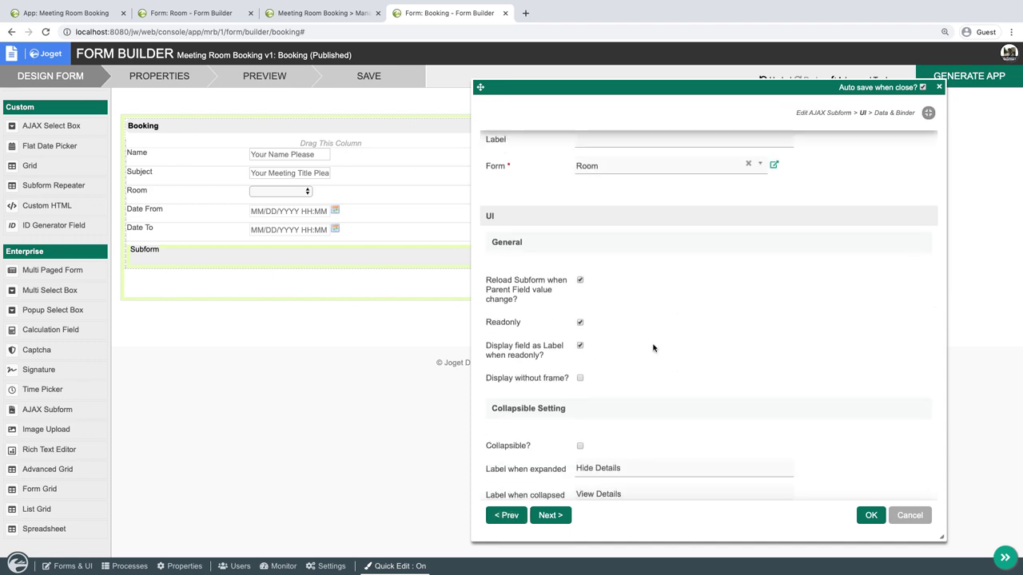
scroll(693, 348, down, 6)
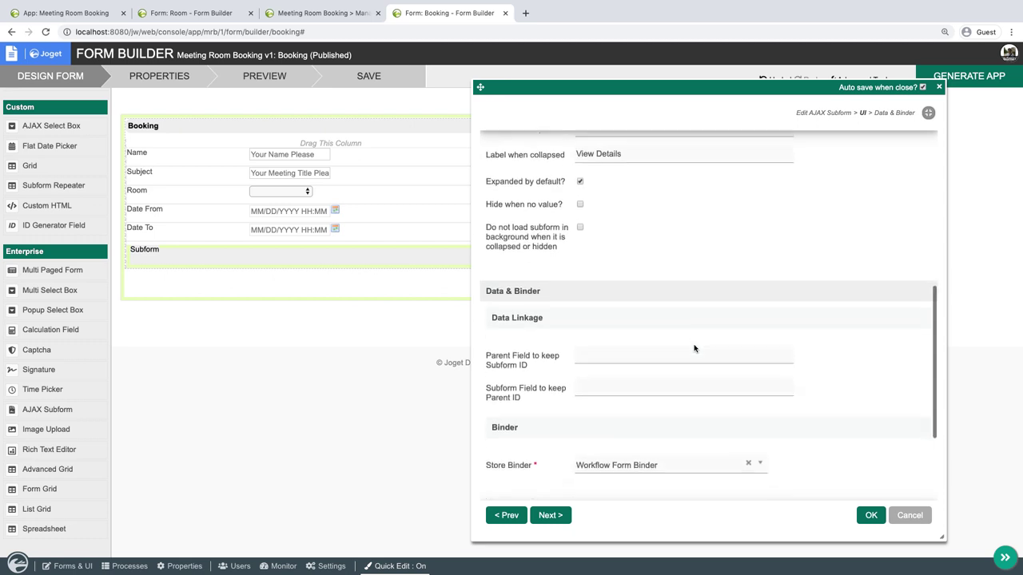
click(666, 324)
text(r)
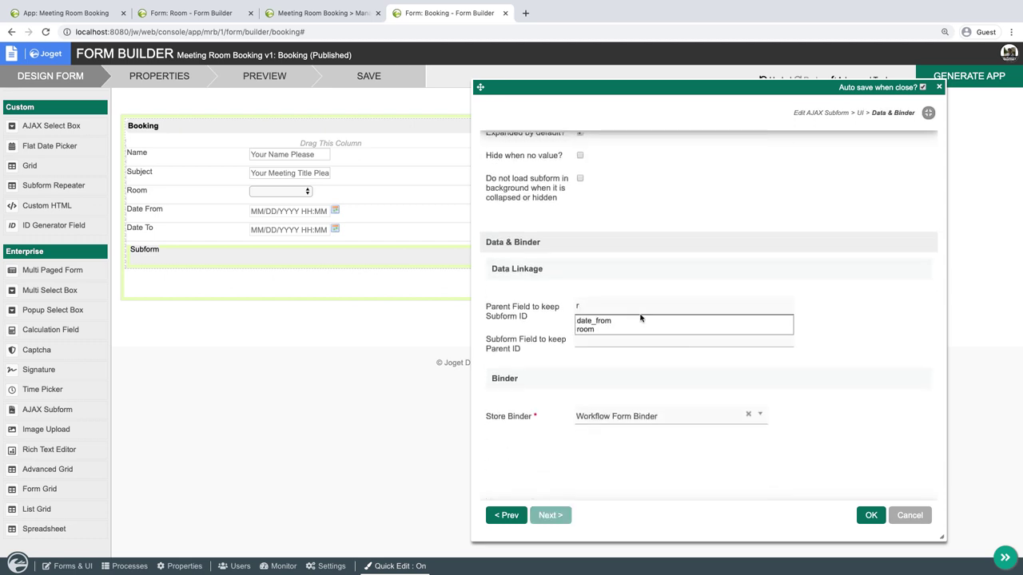
click(637, 331)
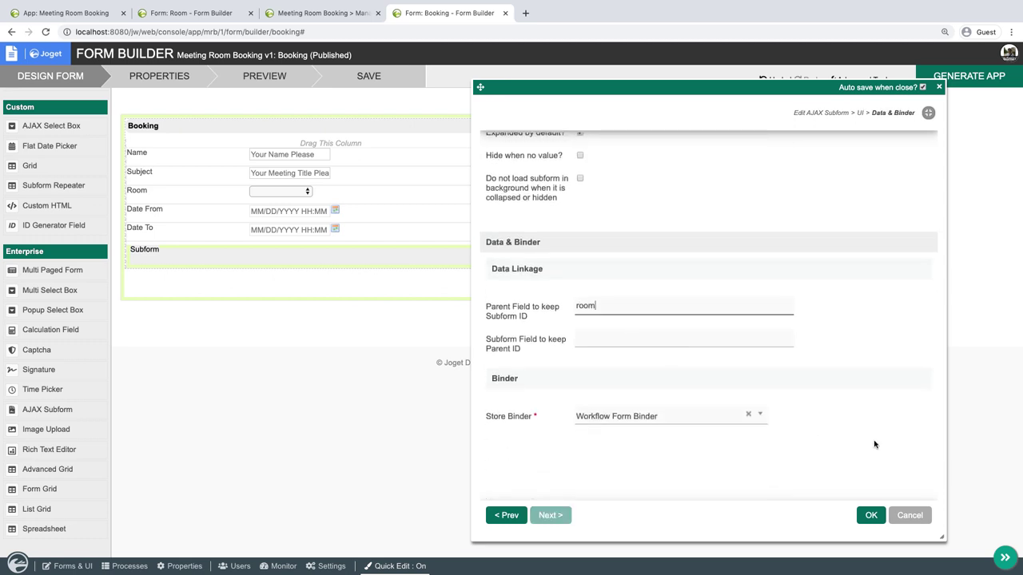
click(871, 516)
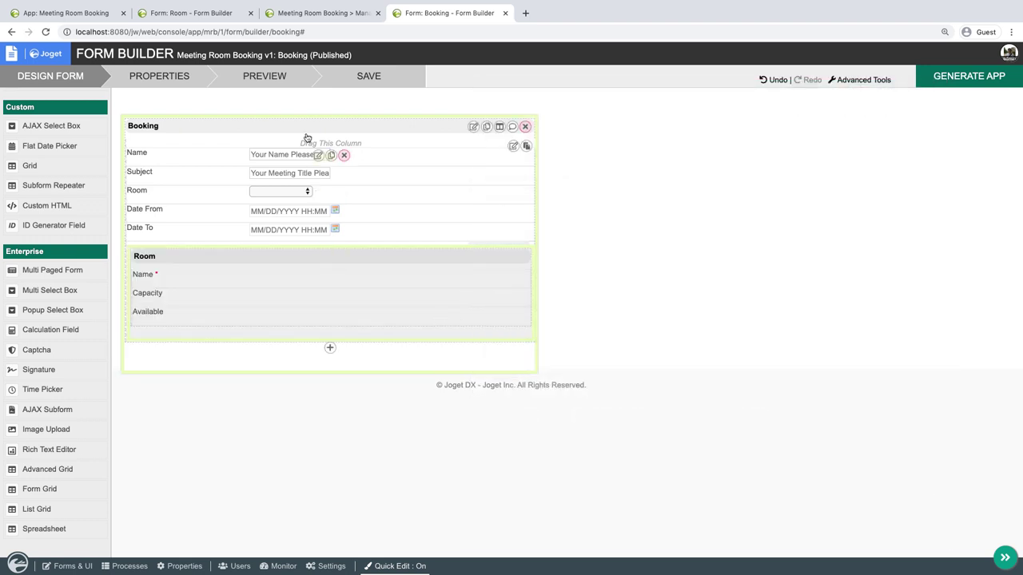
- Preview the Booking form, selecting Alpha Room then Beta Room to test the subform
click(268, 76)
click(351, 136)
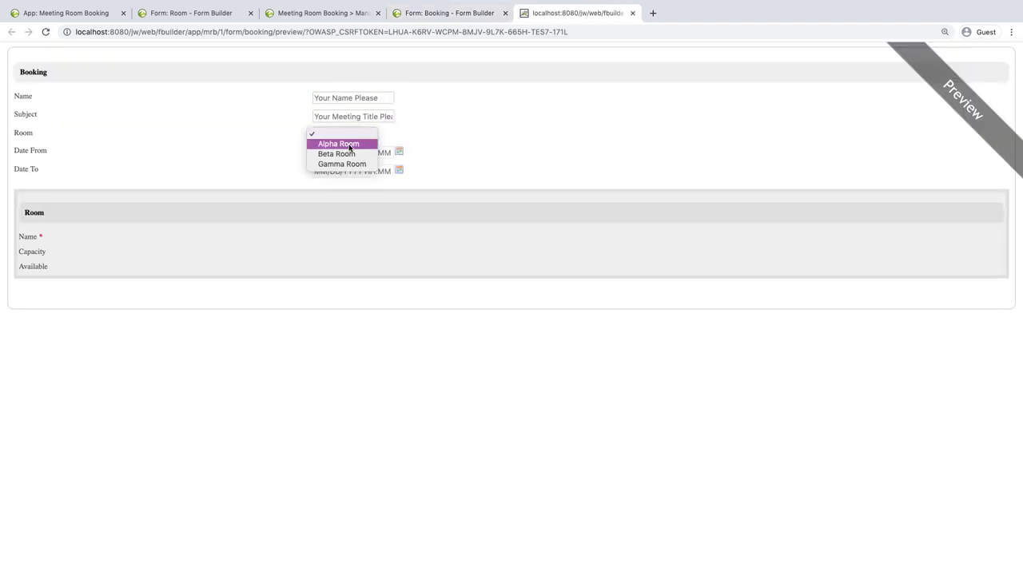
click(350, 147)
click(364, 135)
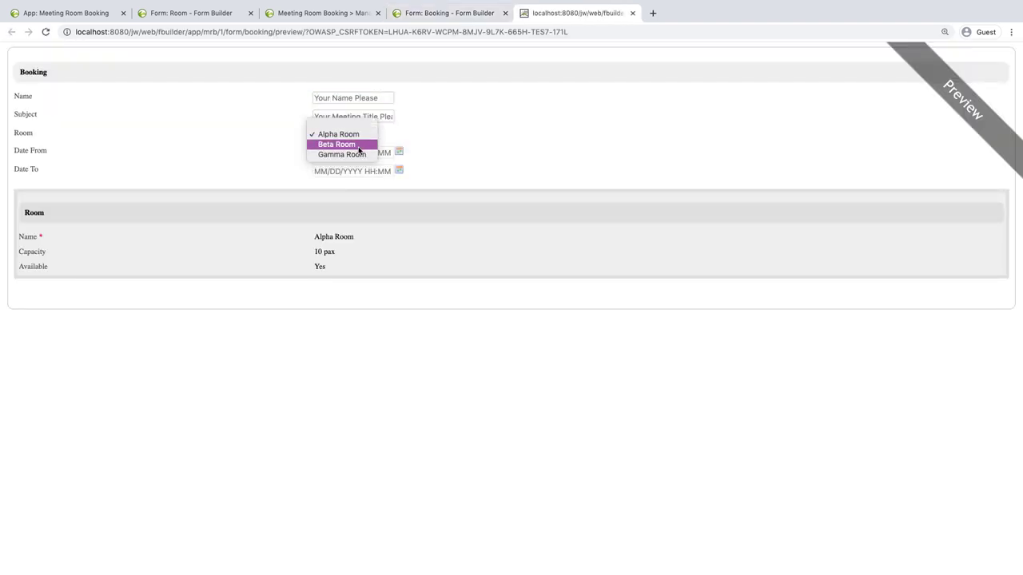
click(549, 148)
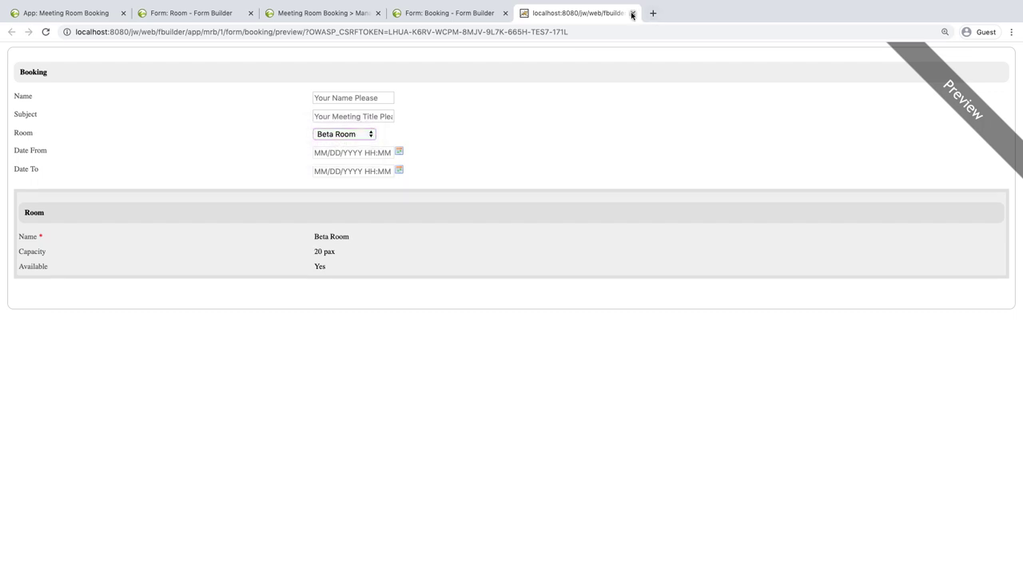
click(632, 12)
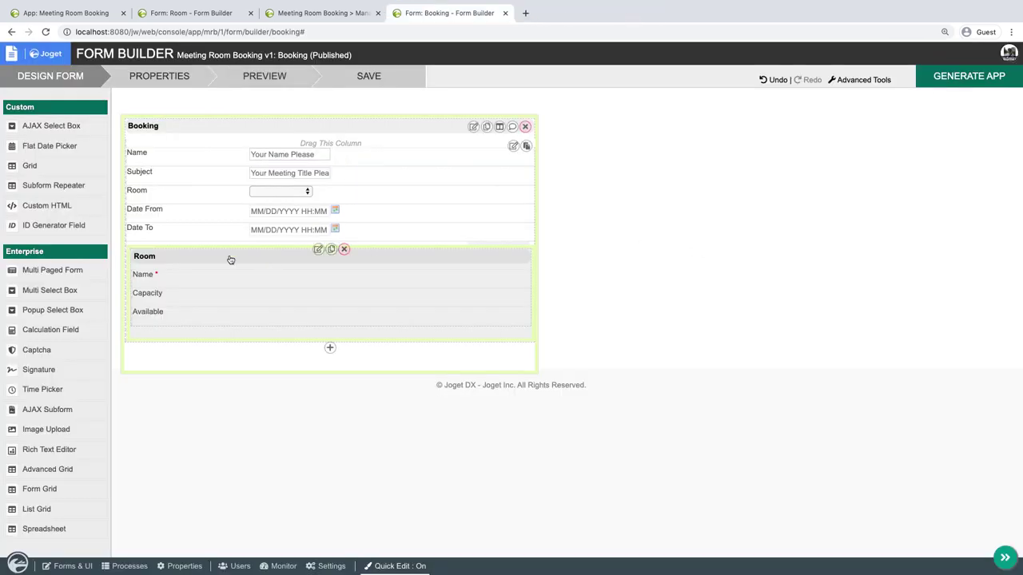
- Move the Room field below Date To, save the Booking form and go to Calendar
drag(206, 201, 415, 251)
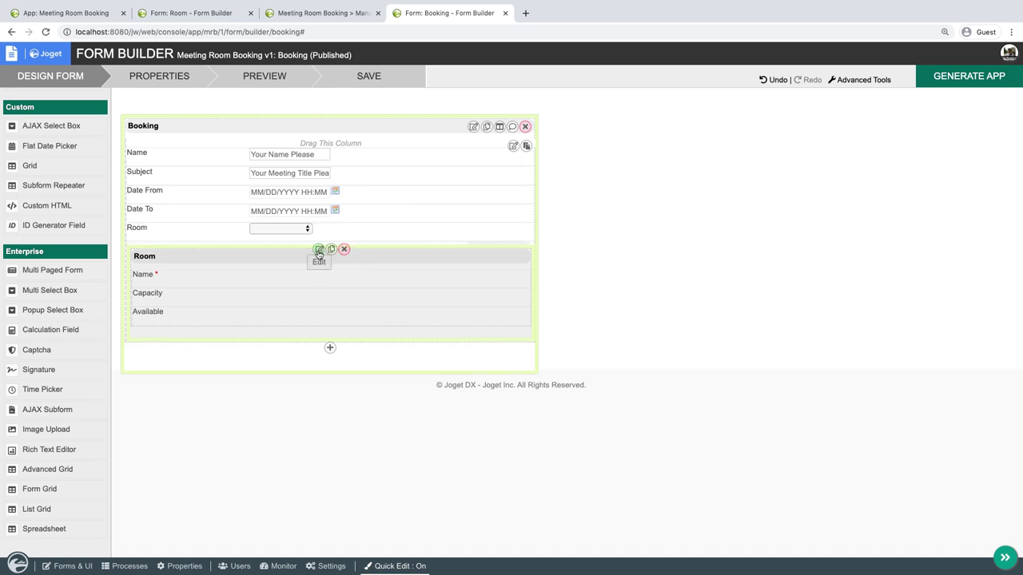
click(368, 77)
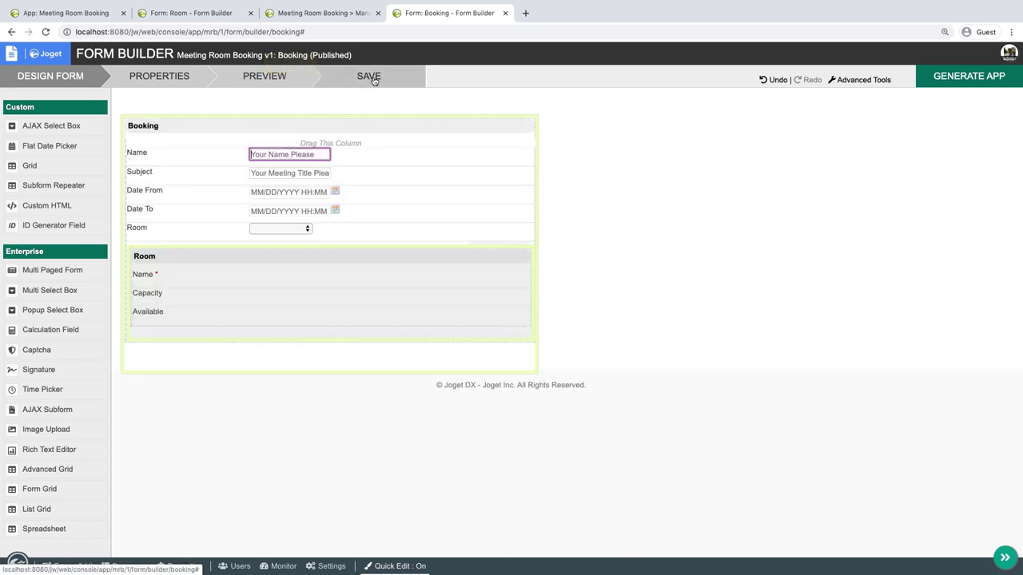
click(505, 13)
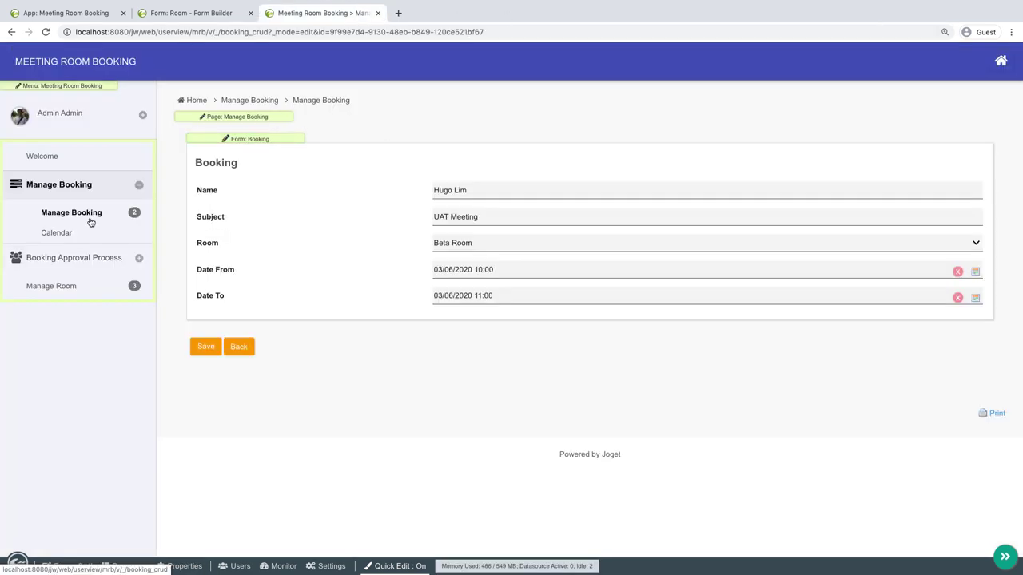
click(62, 232)
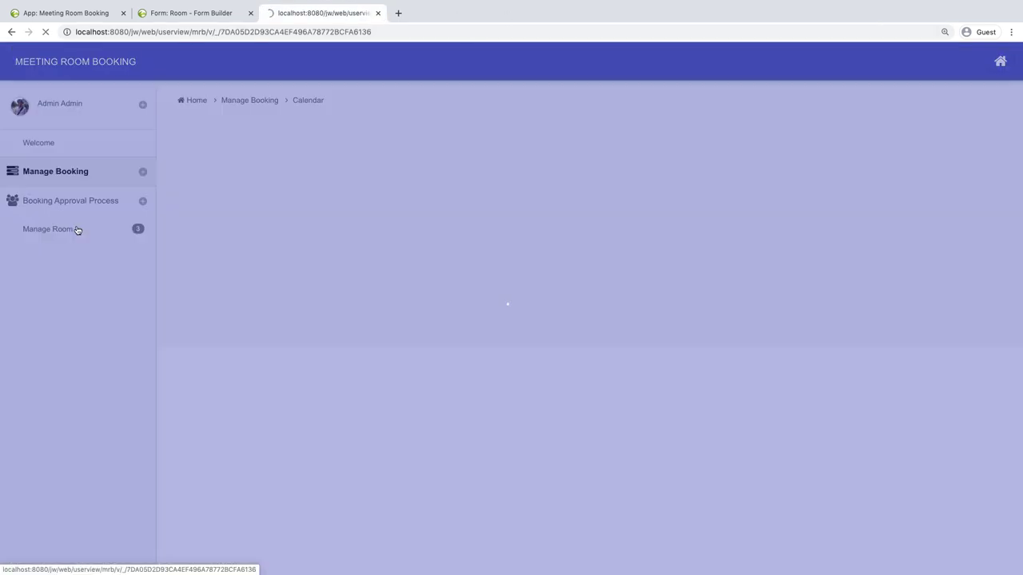
- On Submit Booking, pick Alpha Room then Beta Room to confirm their details fill in
click(81, 257)
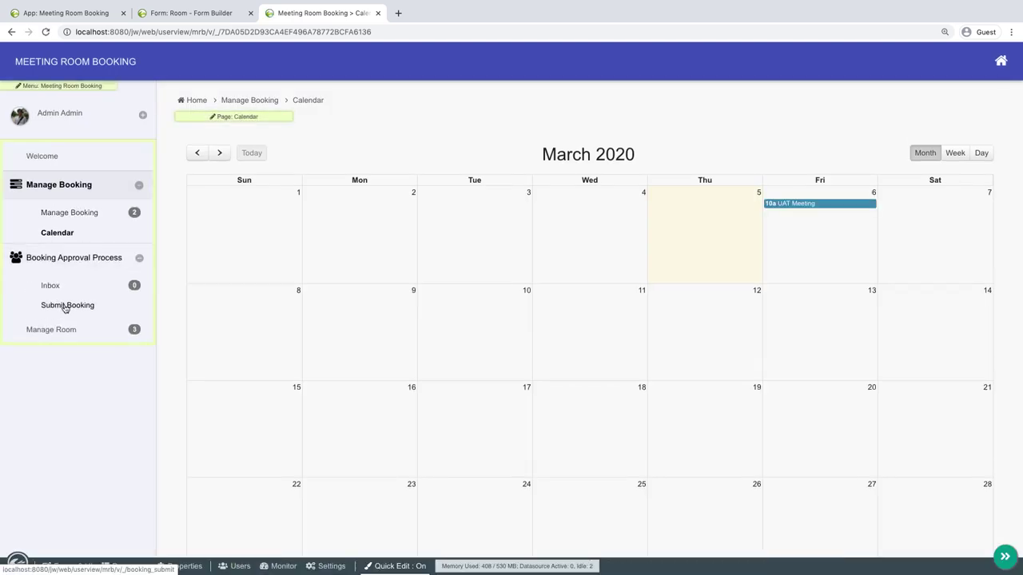
click(64, 305)
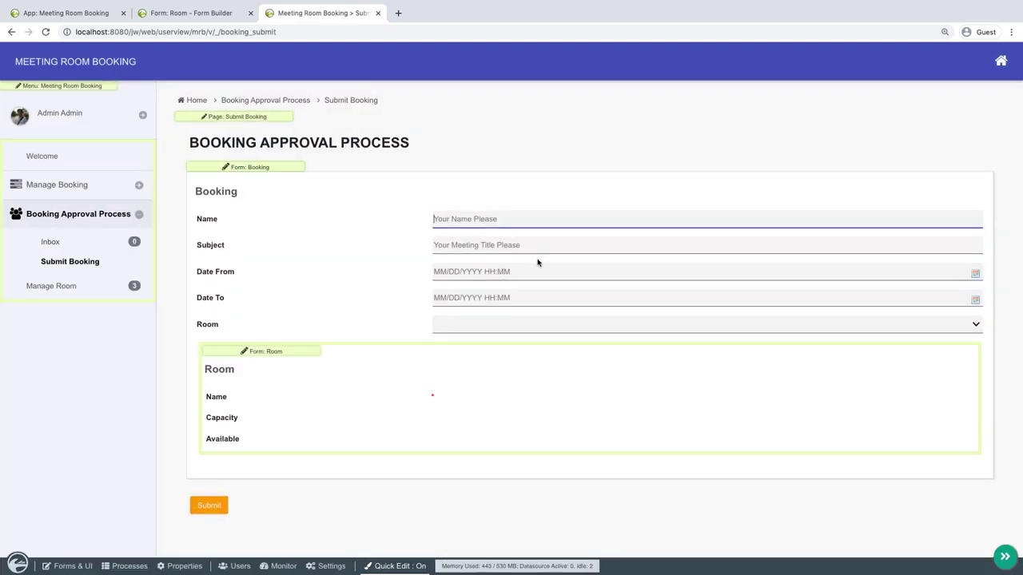
click(495, 326)
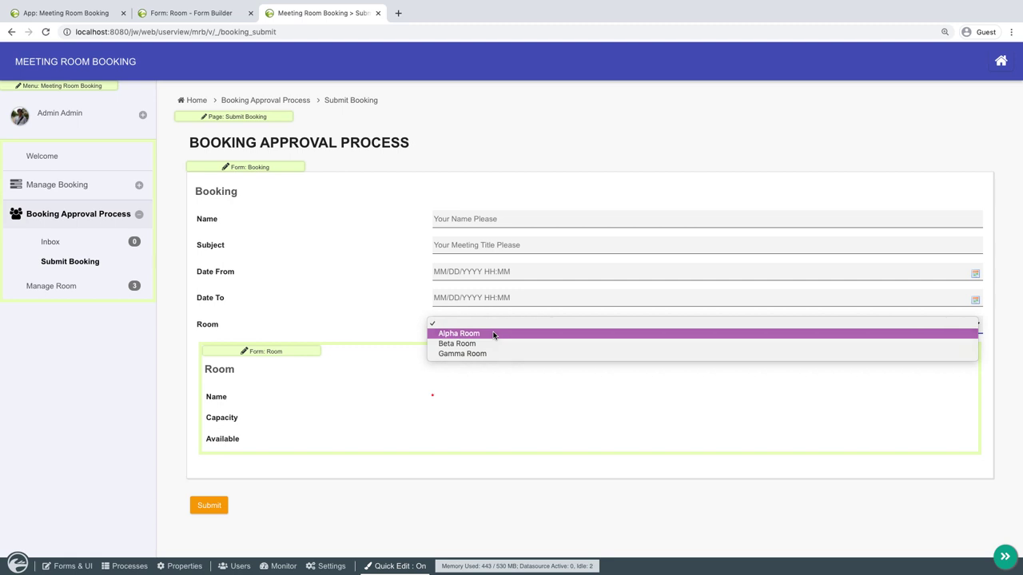
click(493, 335)
click(398, 565)
click(501, 301)
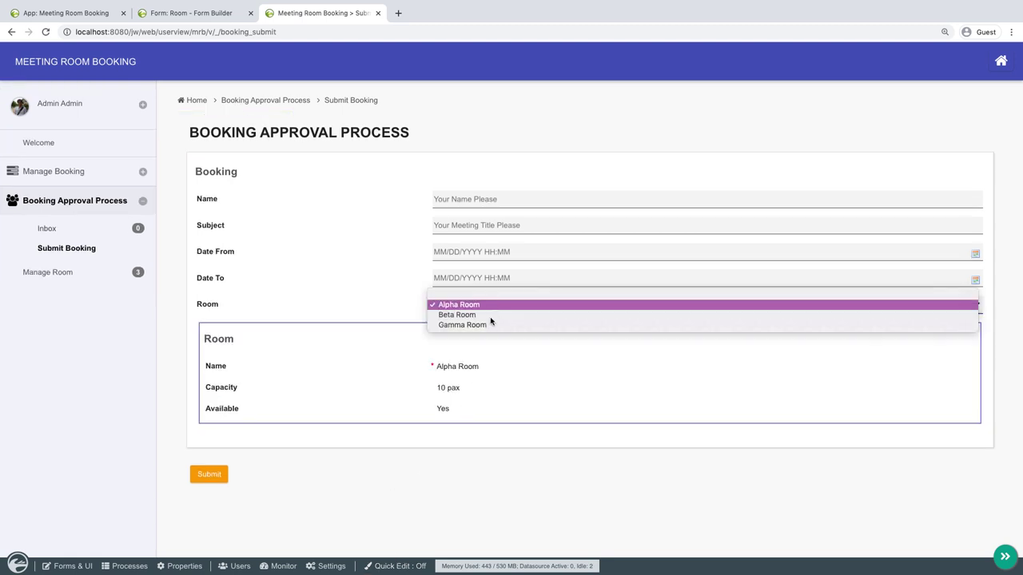
click(490, 316)
click(461, 384)
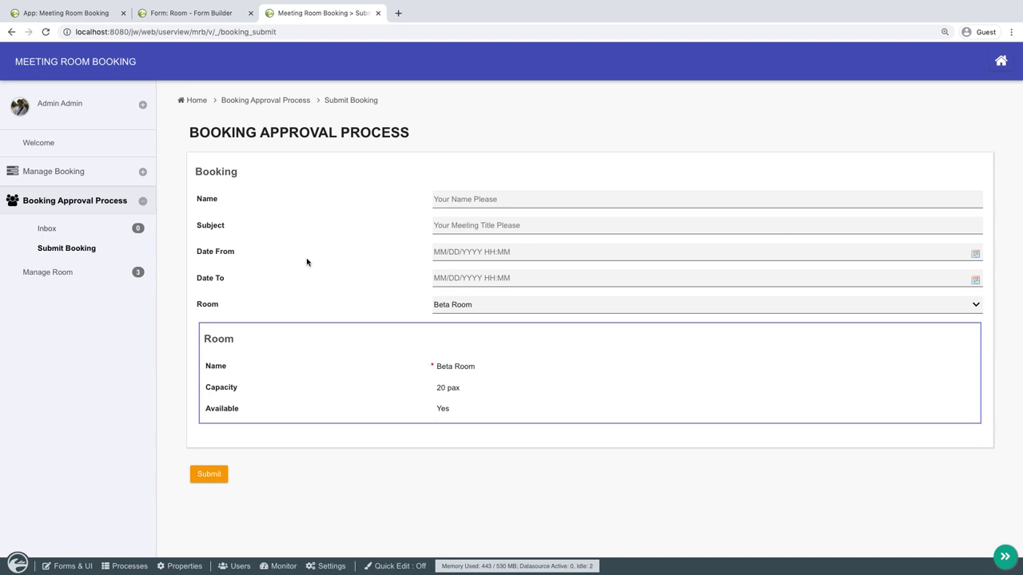
click(195, 13)
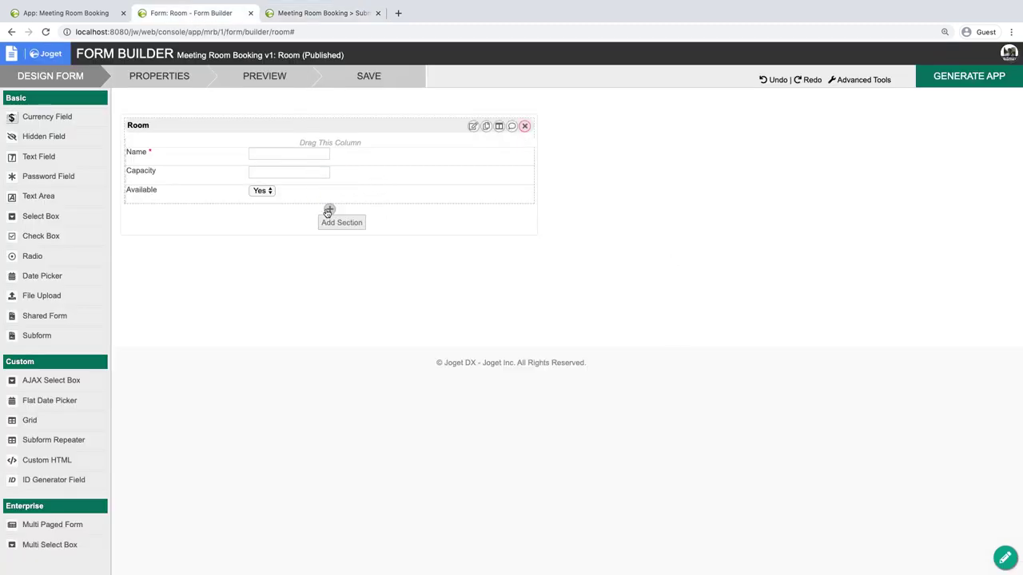
- Add a new section containing the Available field and label it Maintenance
click(329, 210)
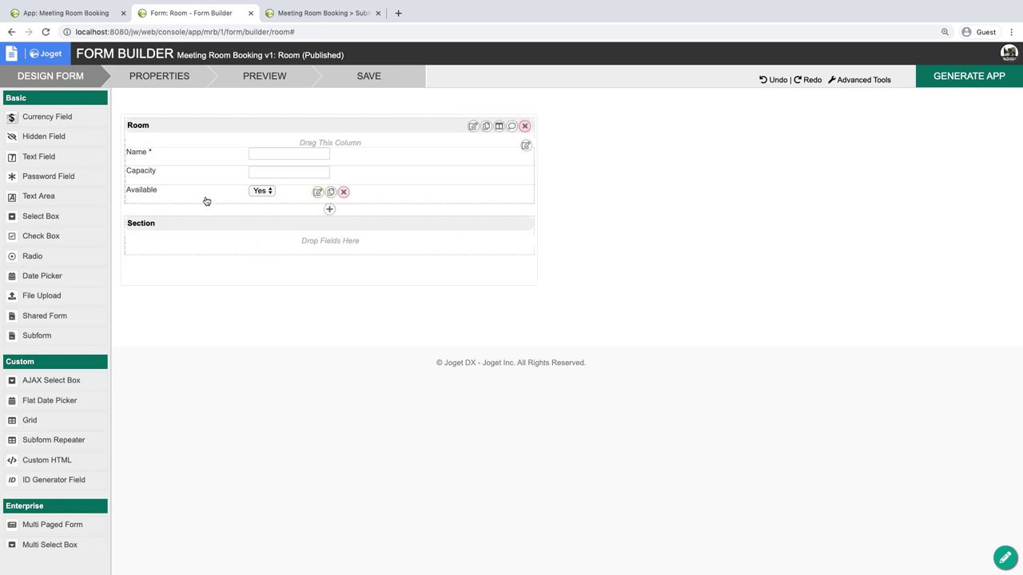
drag(206, 201, 467, 231)
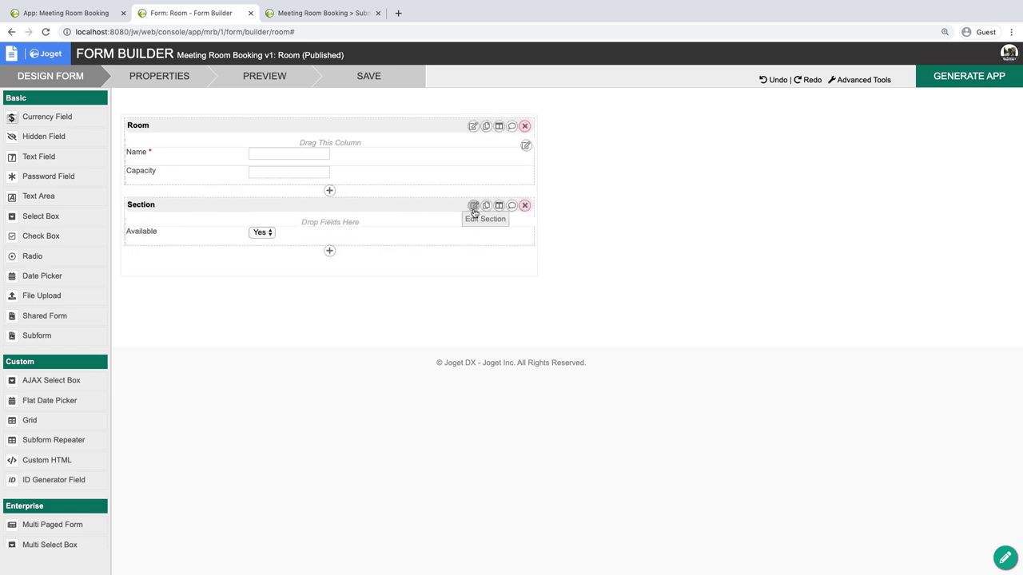
click(473, 206)
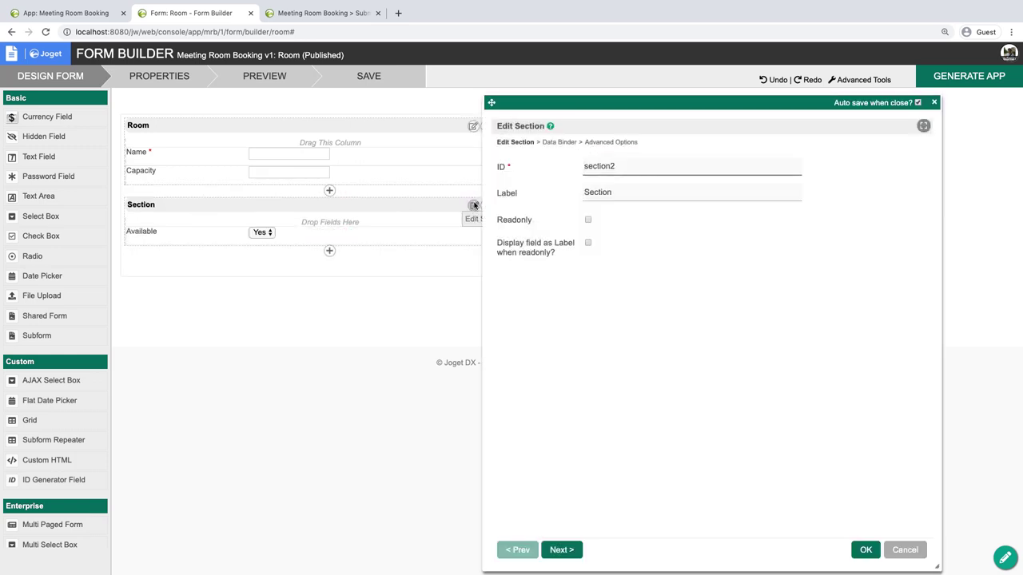
double_click(622, 191)
text(Maintenance)
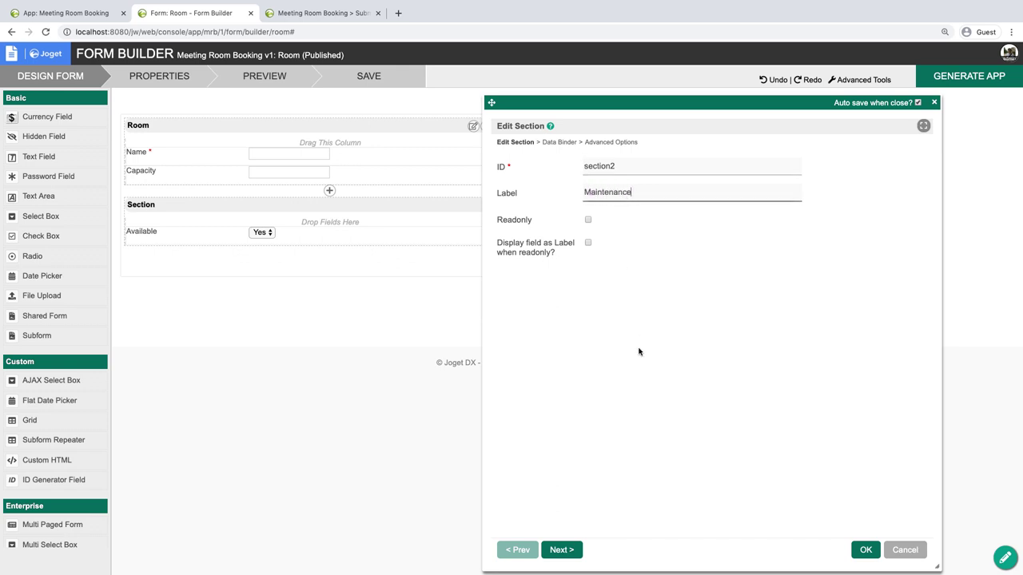
click(574, 203)
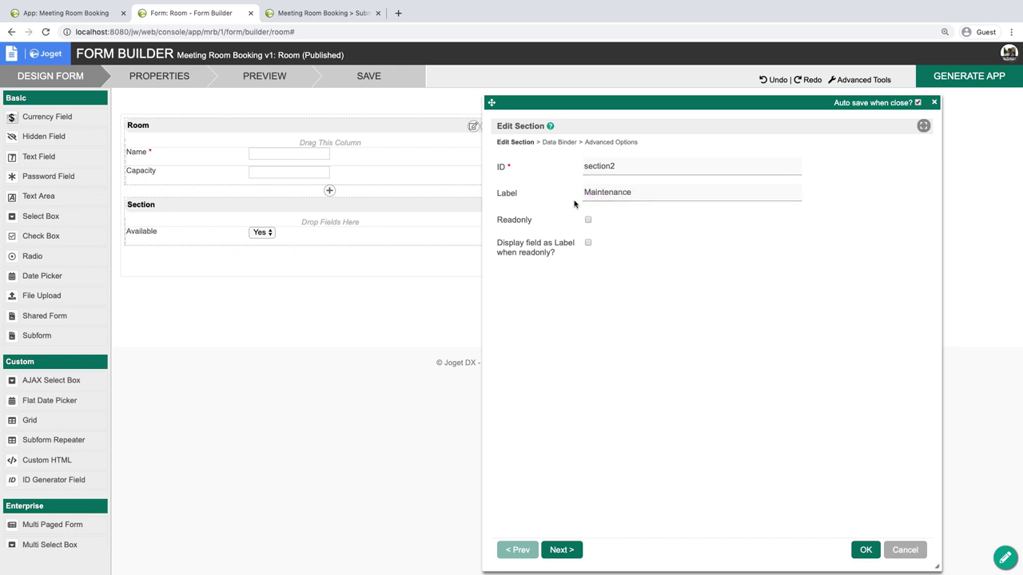
- Restrict the Maintenance section to Is Admin permission and save the Room form
click(588, 143)
click(626, 308)
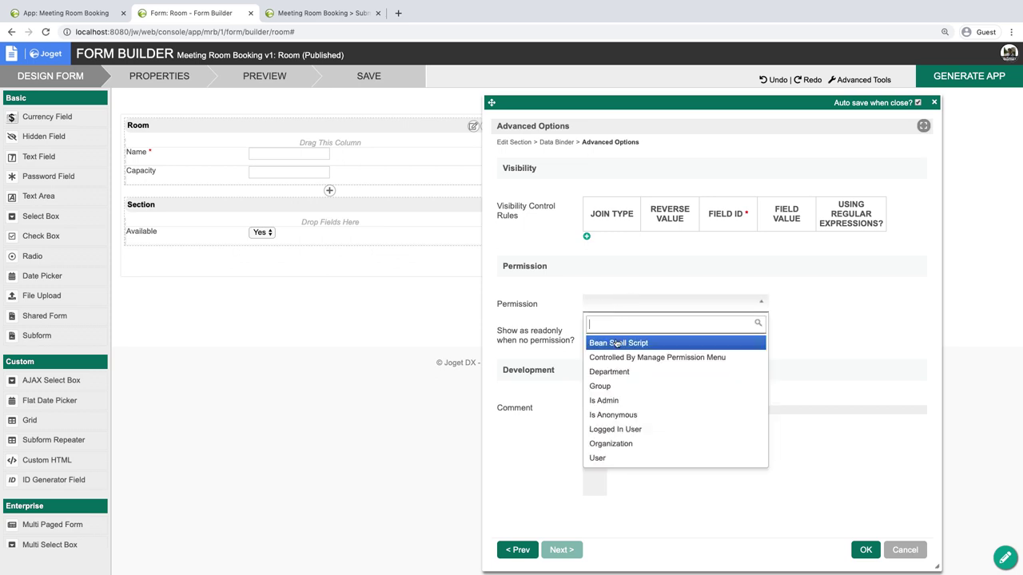
click(623, 401)
click(865, 550)
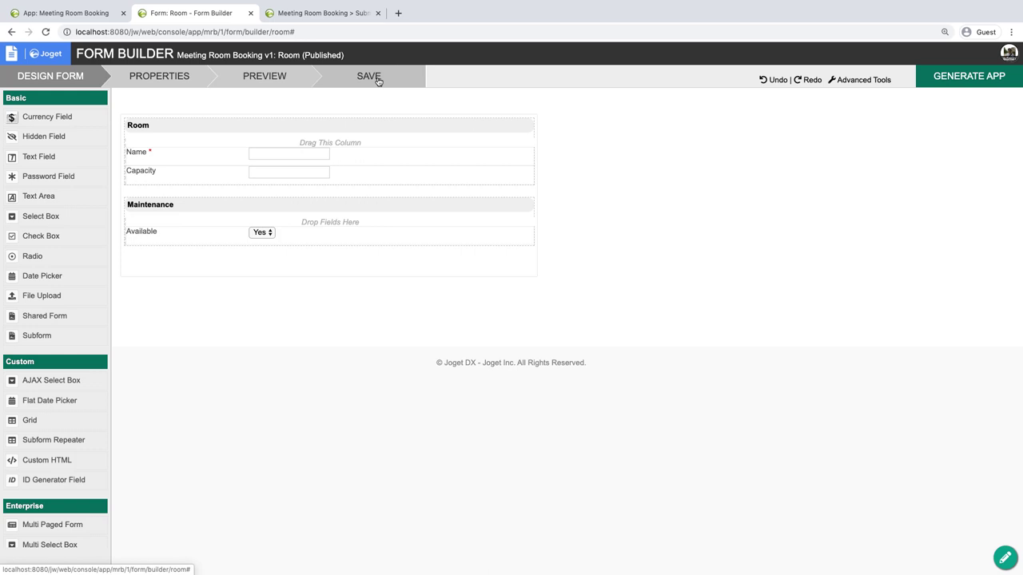
click(376, 78)
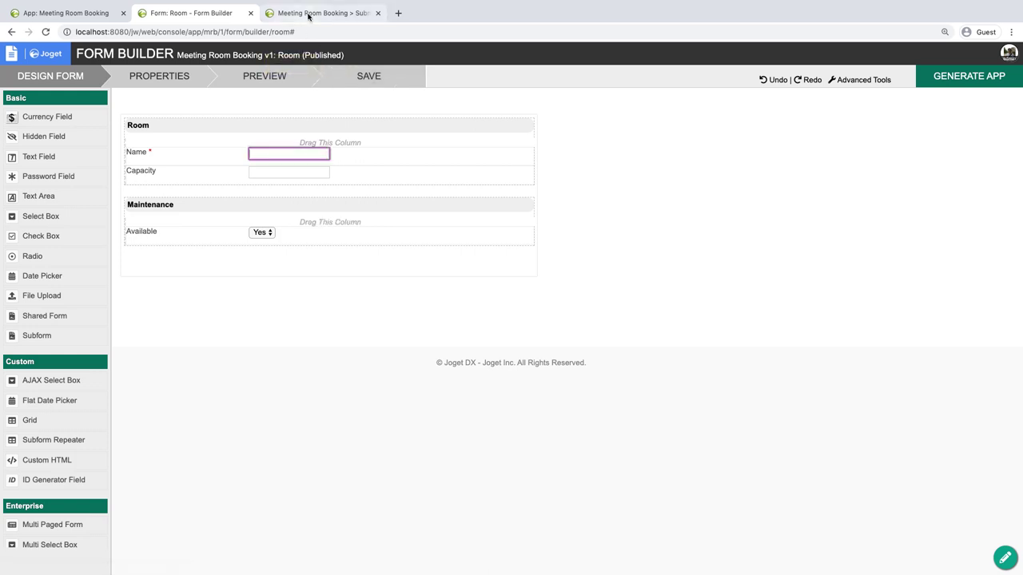
click(308, 14)
- Reload Submit Booking and switch Room between Alpha, Beta and Alpha Room to check availability details
click(210, 304)
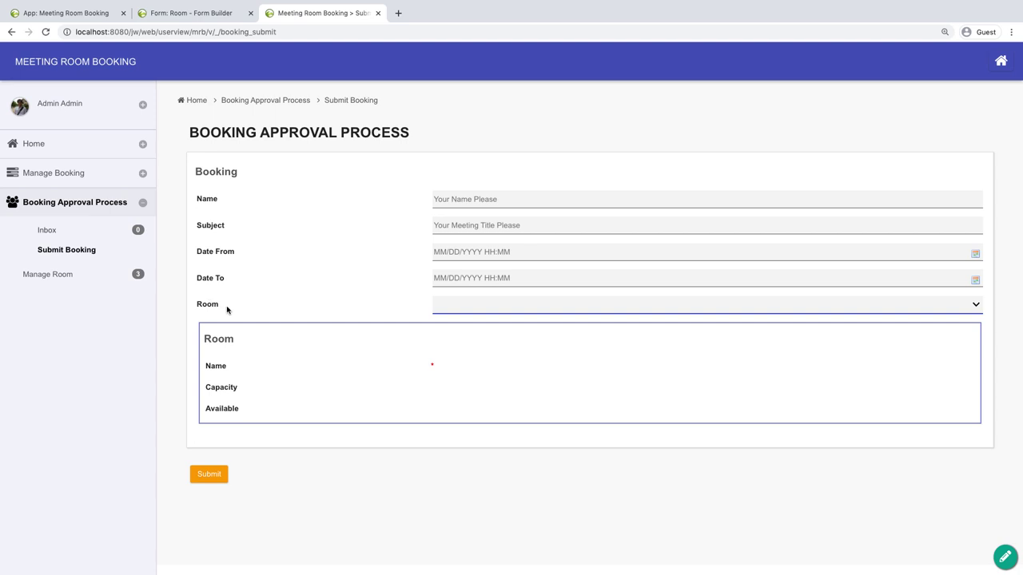
key(super+r)
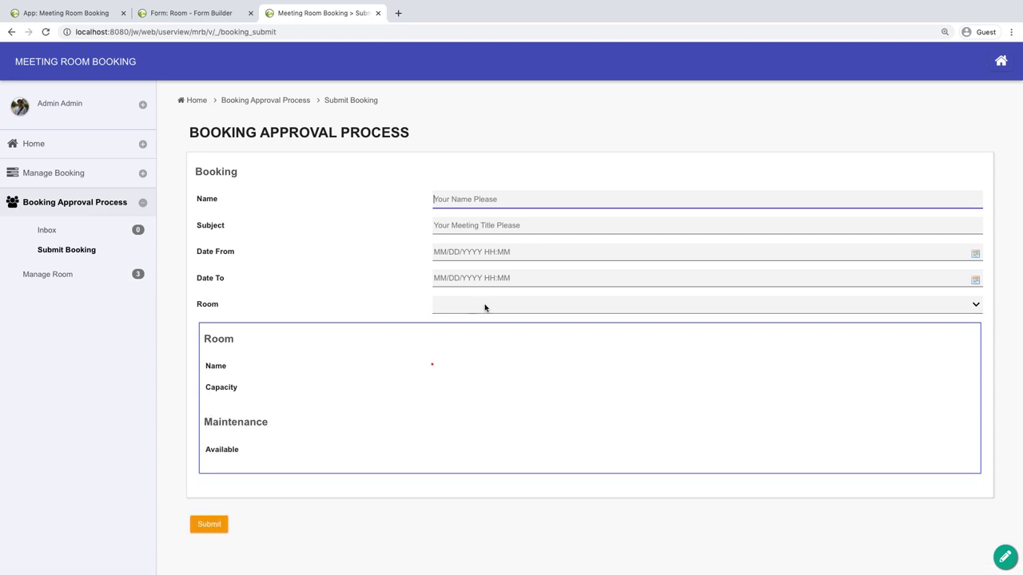
click(484, 307)
click(482, 312)
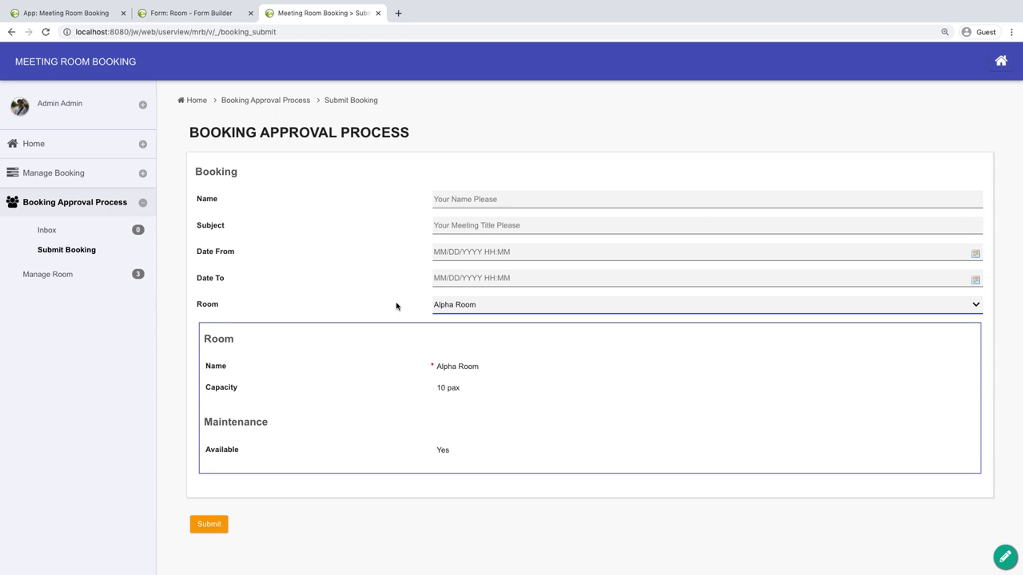
click(457, 310)
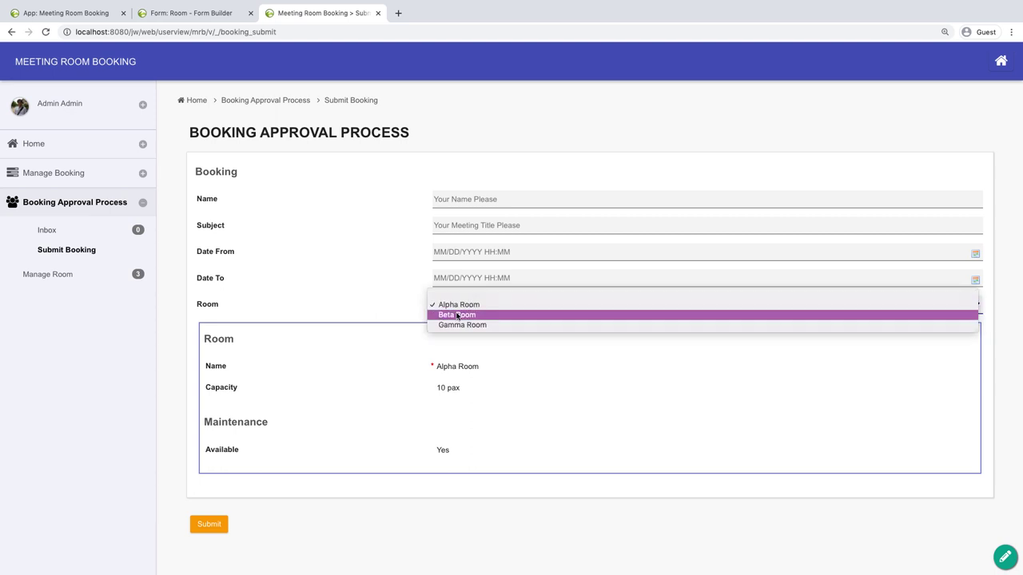
click(449, 312)
click(461, 306)
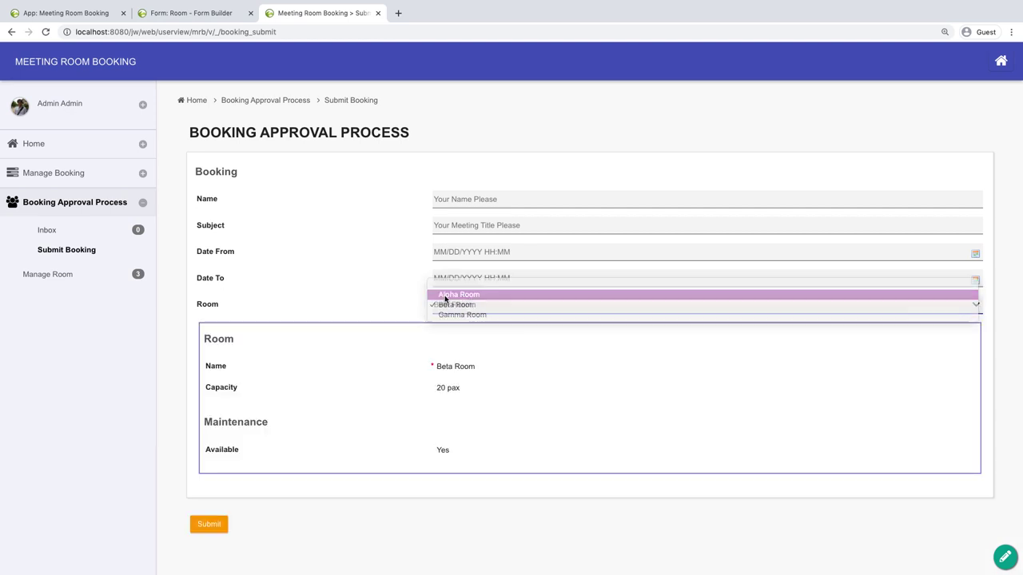
click(451, 295)
click(132, 279)
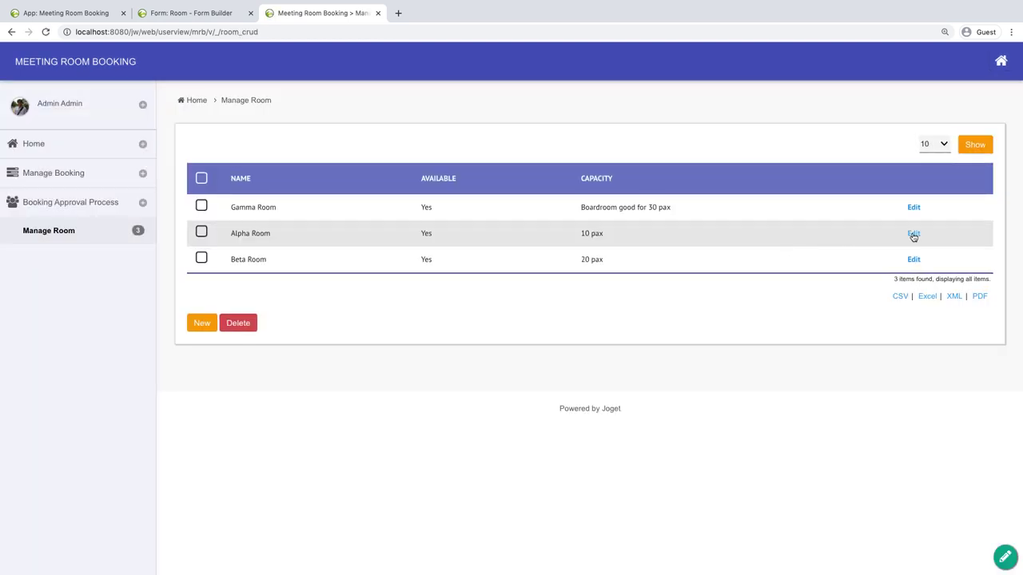
- Set Alpha Room's Available to No and save it
click(913, 234)
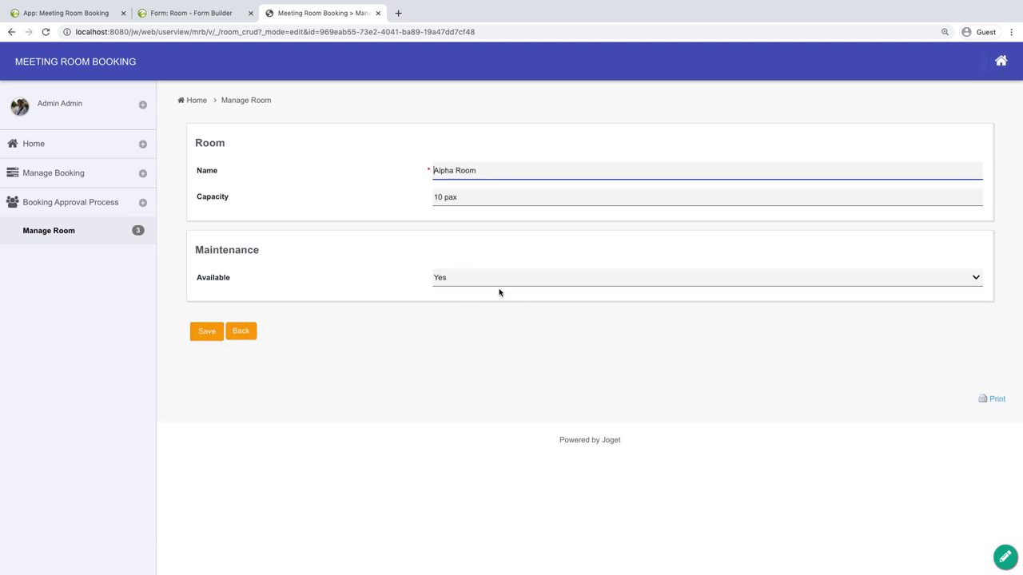
click(500, 288)
click(500, 286)
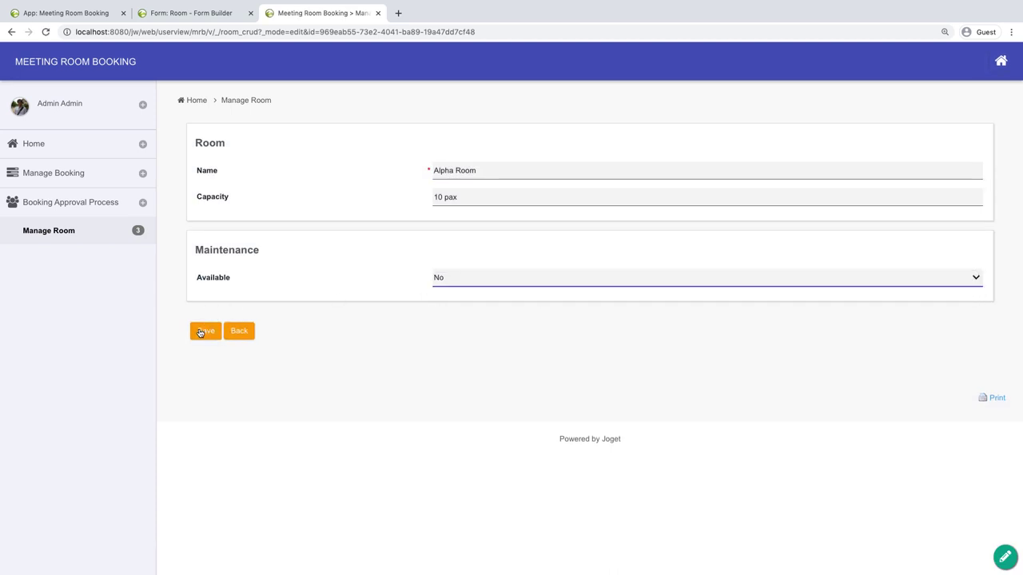
click(201, 331)
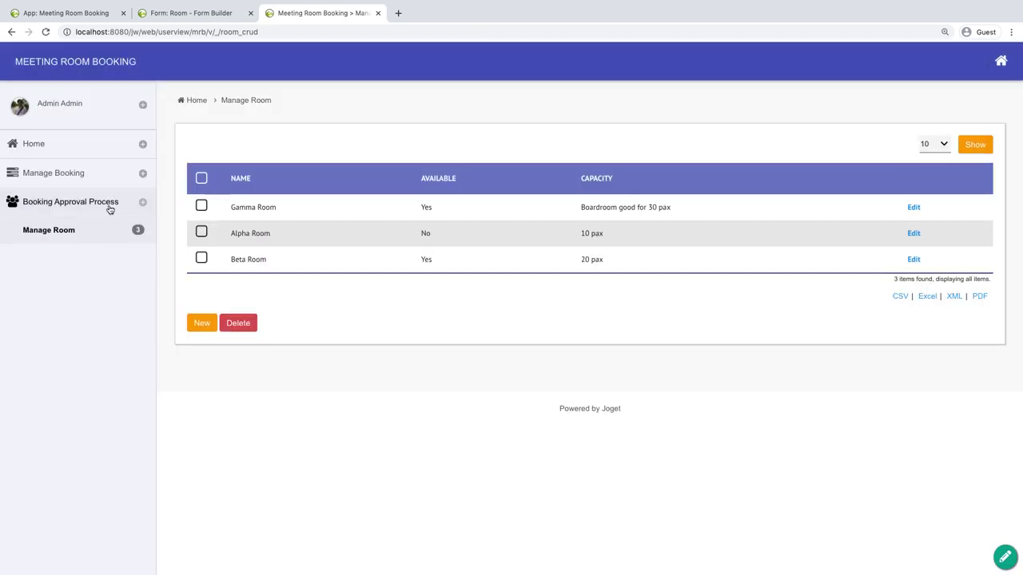
- On Submit Booking, select Beta then Alpha Room to verify Alpha shows as unavailable
click(110, 209)
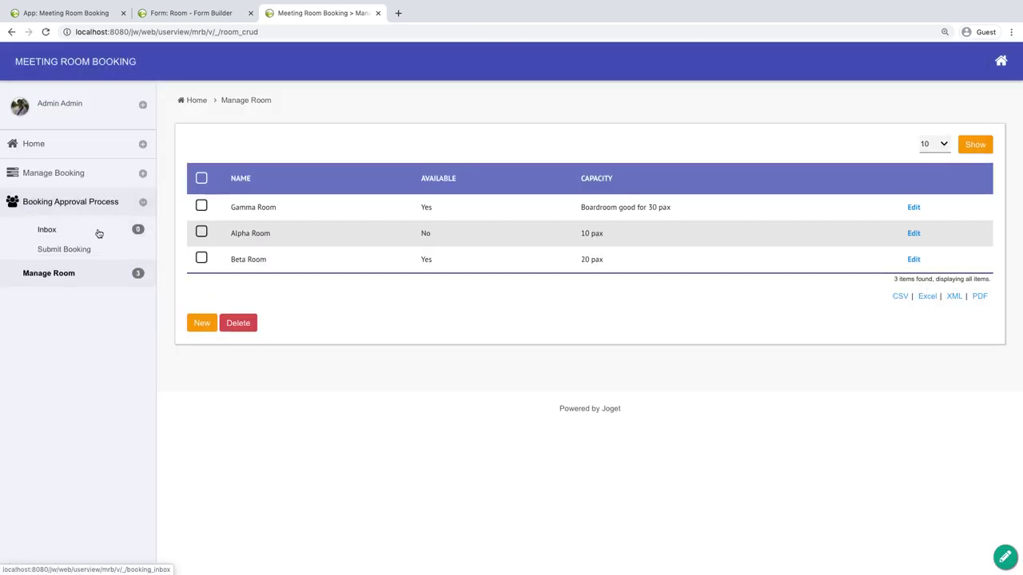
click(90, 250)
click(480, 303)
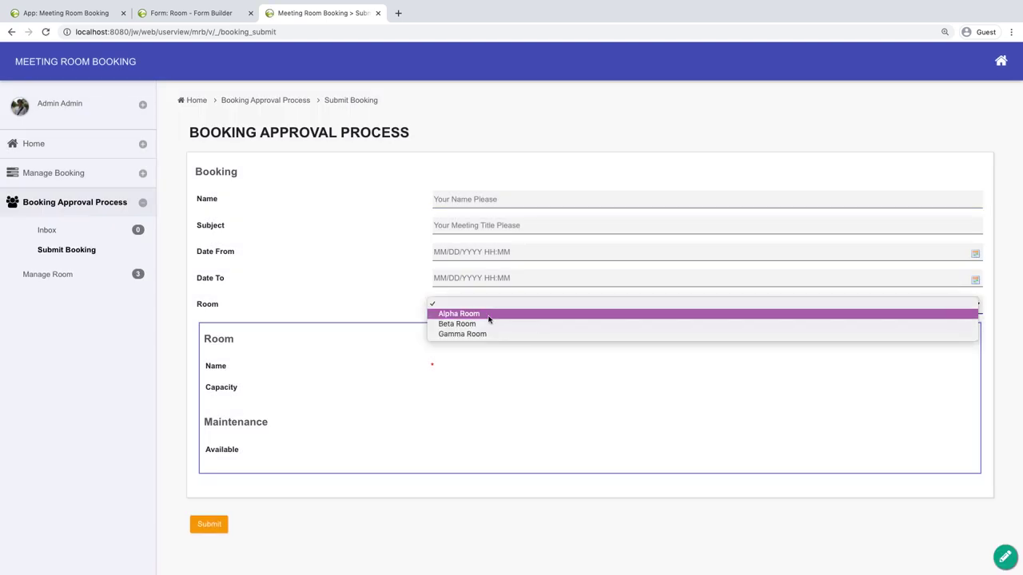
click(487, 324)
click(502, 304)
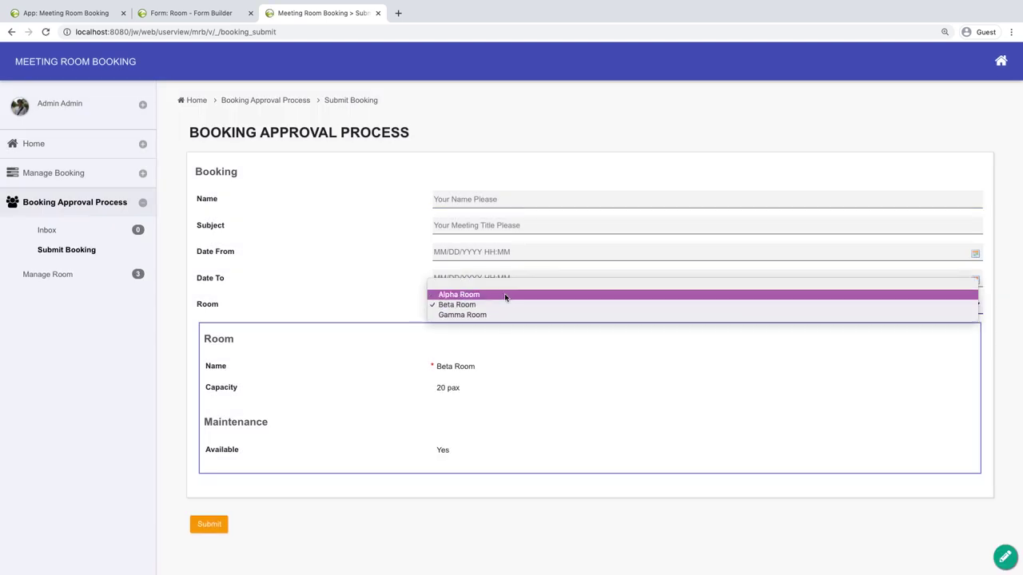
click(504, 296)
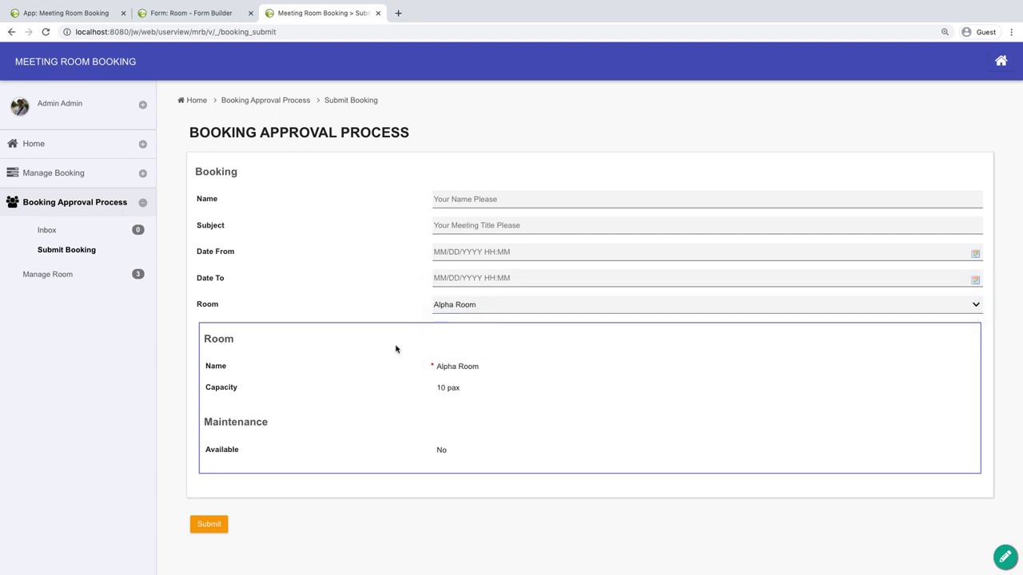
click(165, 17)
click(80, 18)
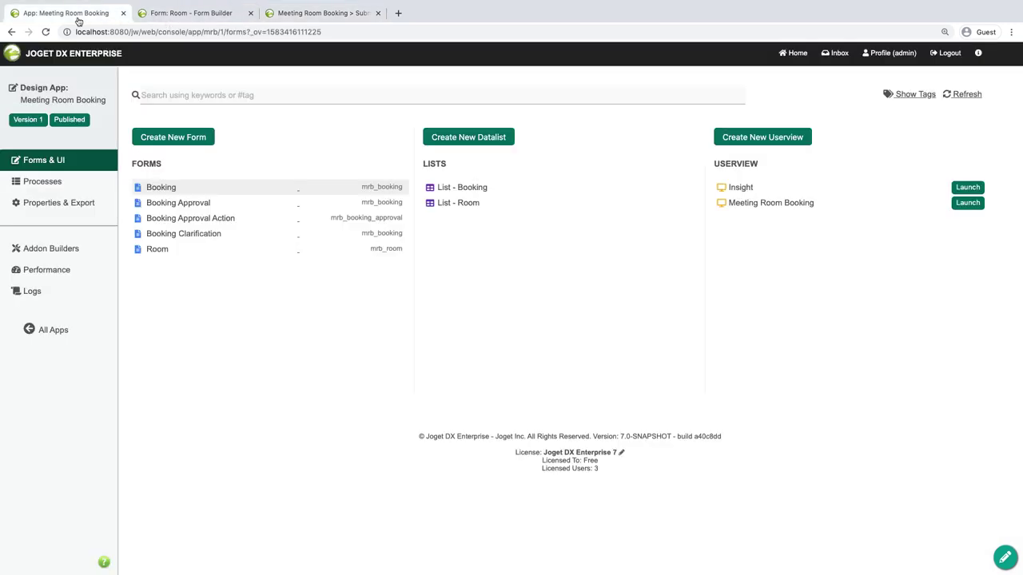
- Filter the Booking form's Room field to customProperties.available = 'Yes', save, and reload Submit Booking
click(279, 191)
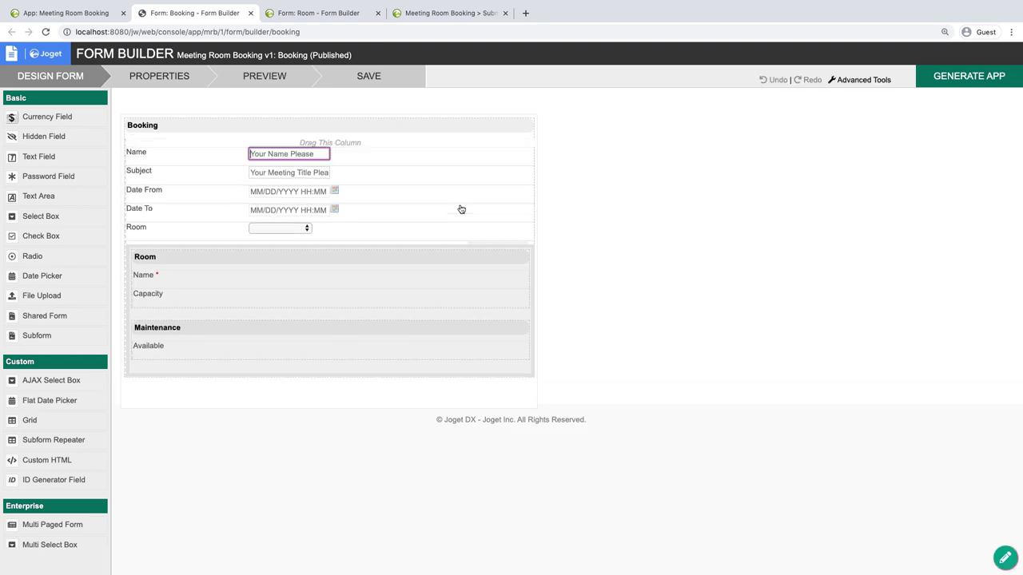
click(317, 231)
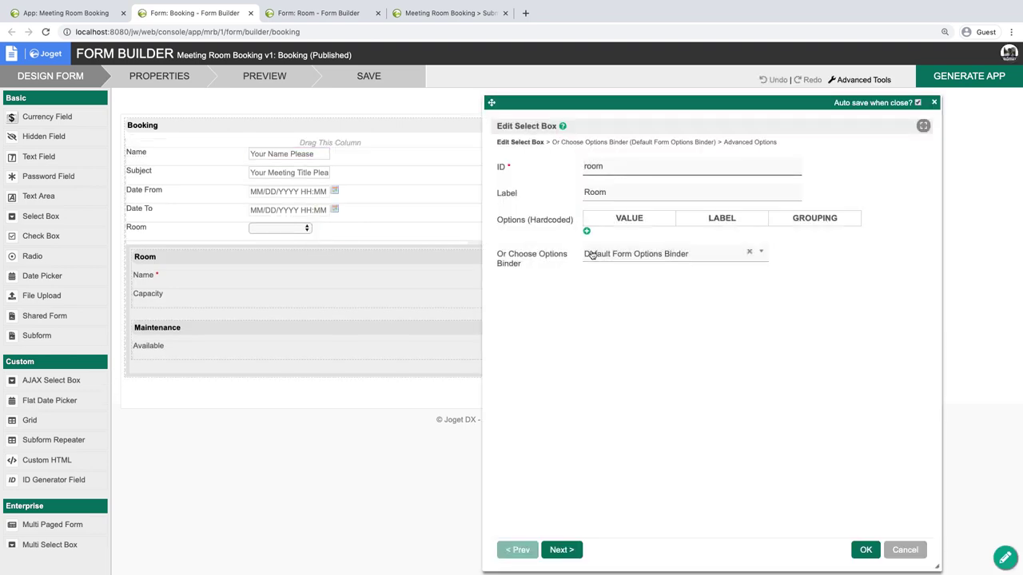
click(638, 143)
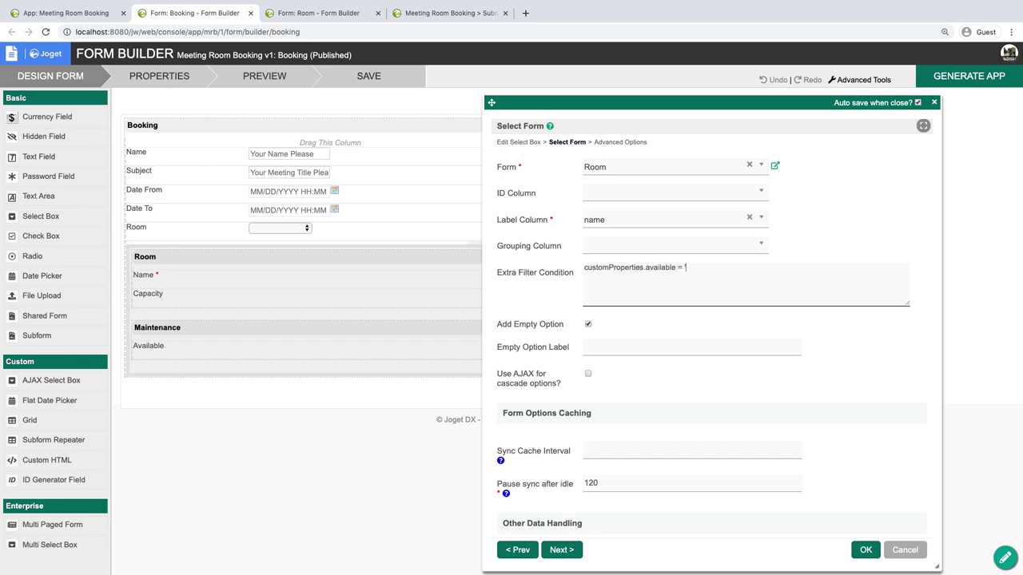
click(866, 550)
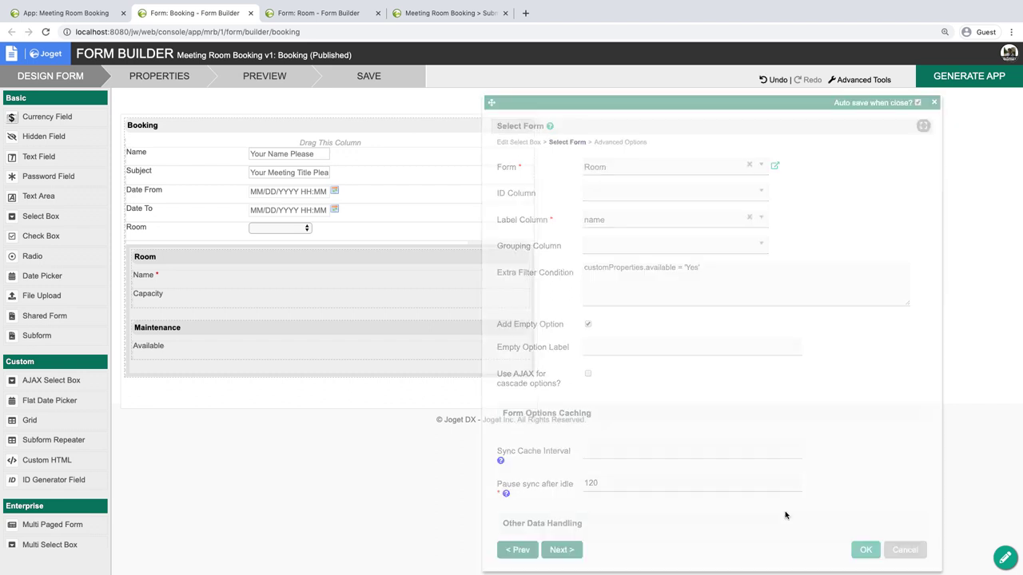
click(350, 76)
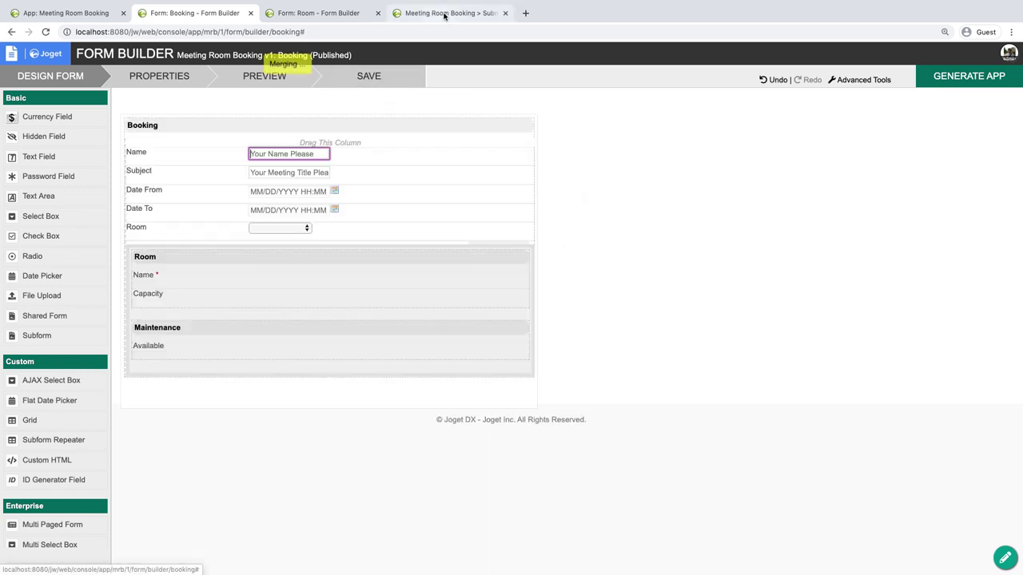
click(450, 13)
key(ctrl+r)
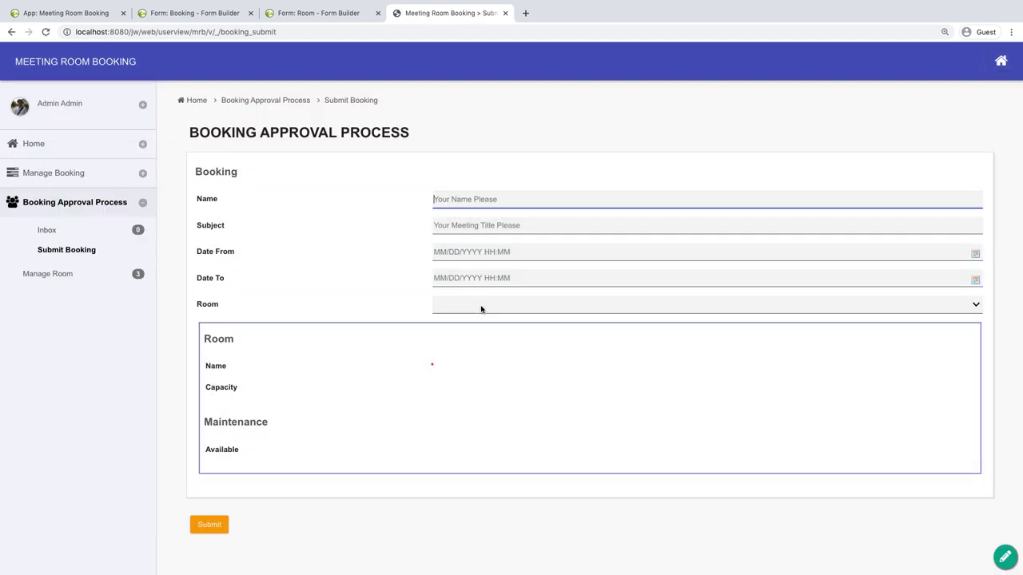
- Check the Submit Booking room list to confirm the availability filter
click(481, 308)
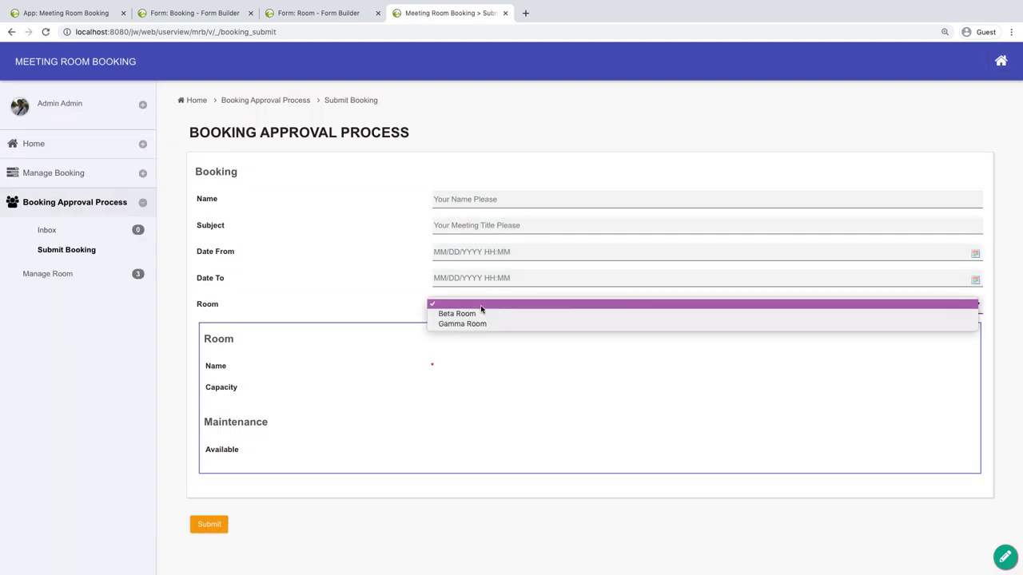
click(488, 356)
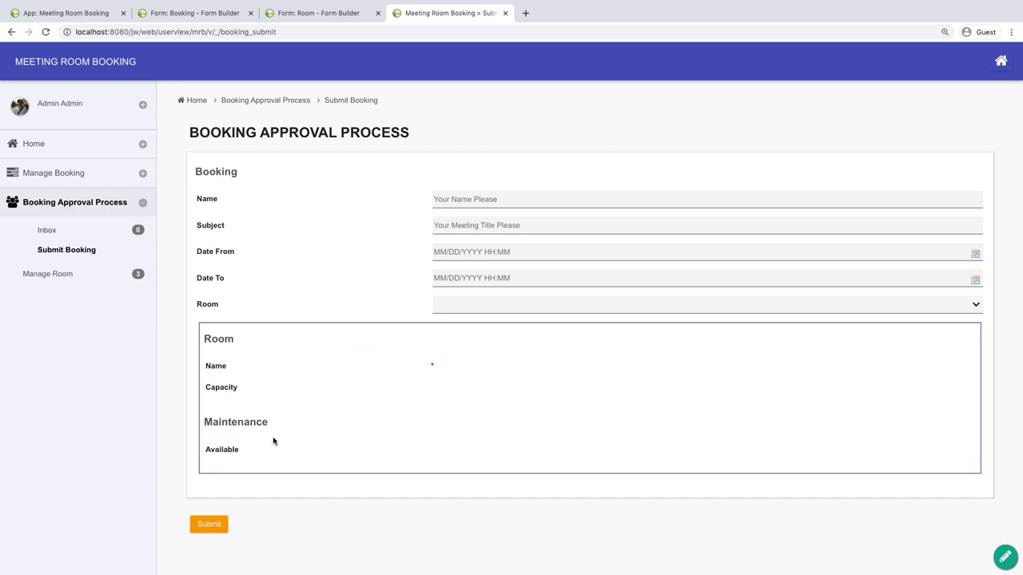
double_click(233, 423)
click(234, 439)
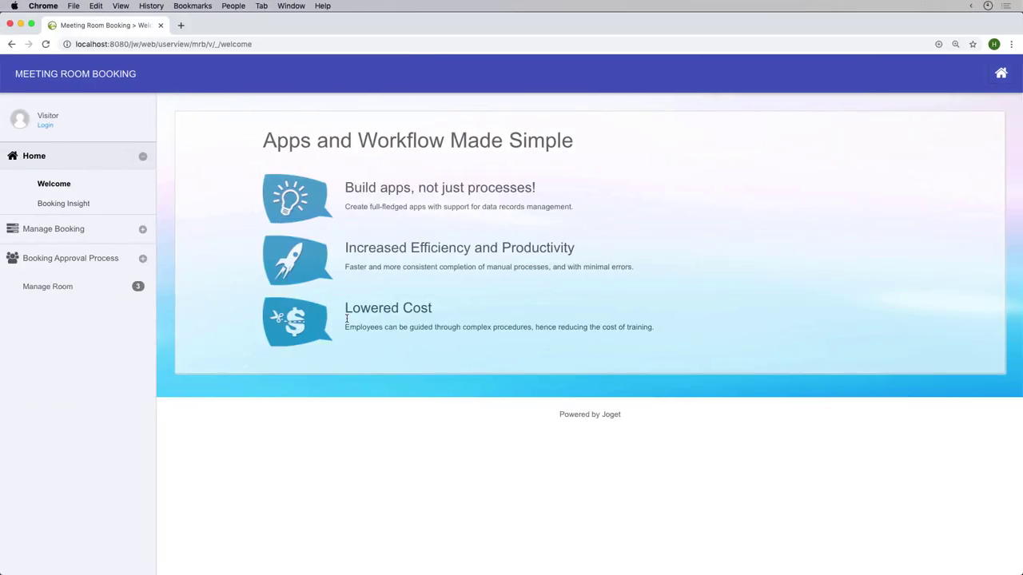
- Open Submit Booking from the Booking Approval Process menu and try Beta Room and Gamma Room
click(67, 233)
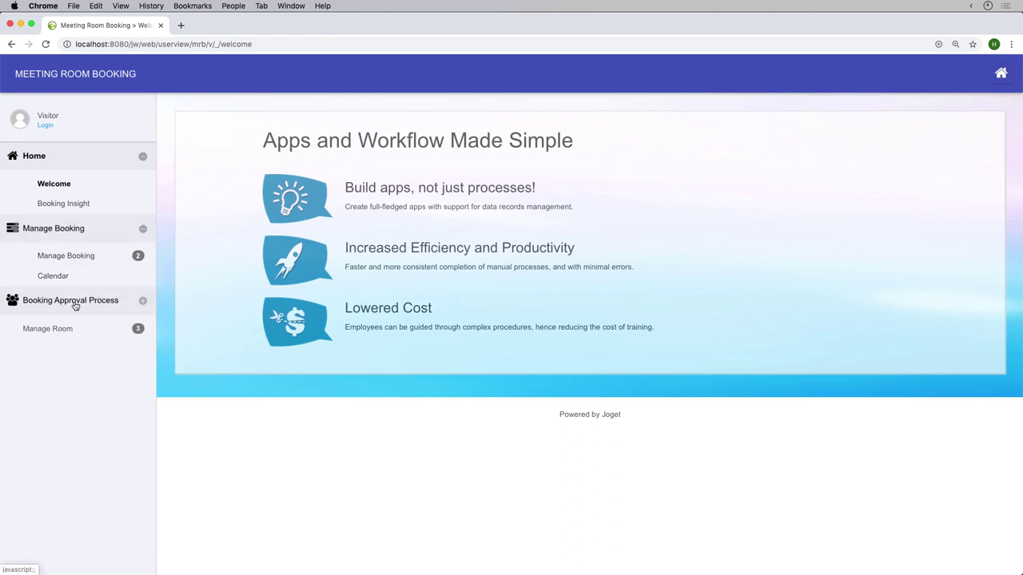
click(73, 301)
click(68, 349)
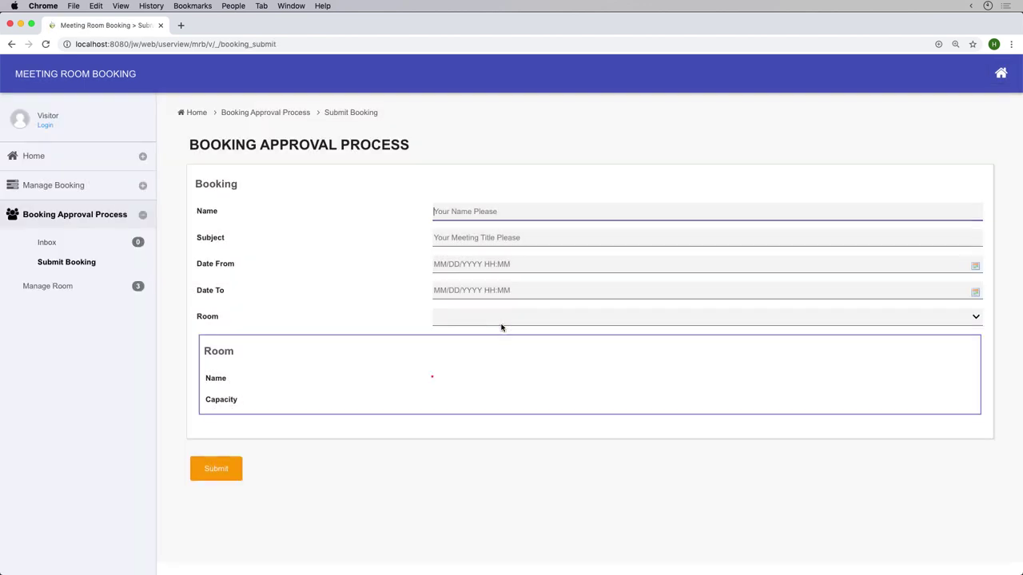
click(508, 313)
click(496, 326)
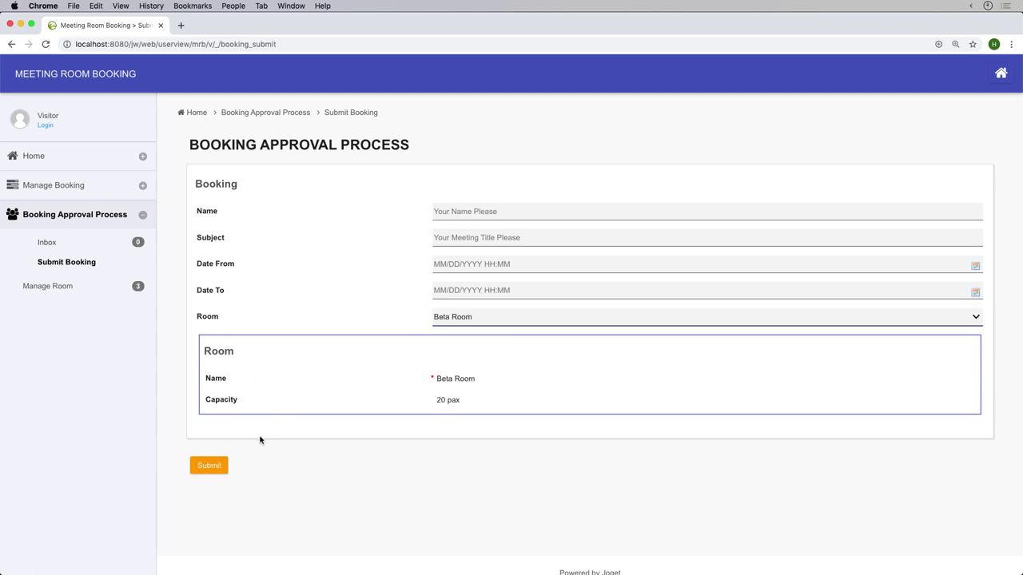
click(502, 315)
click(490, 328)
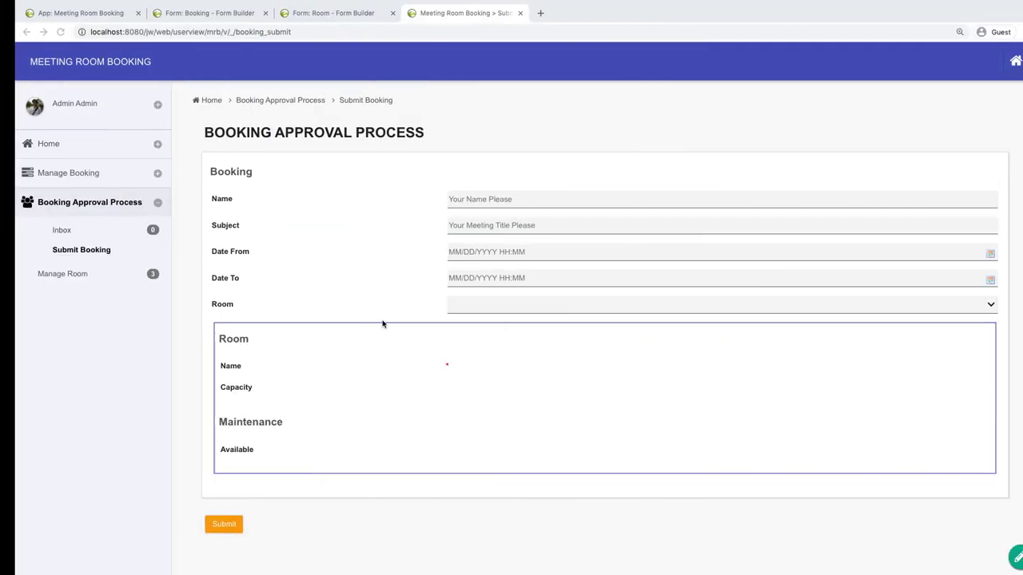
- Confirm only Beta Room and Gamma Room are listed, then return to the app design console
click(486, 306)
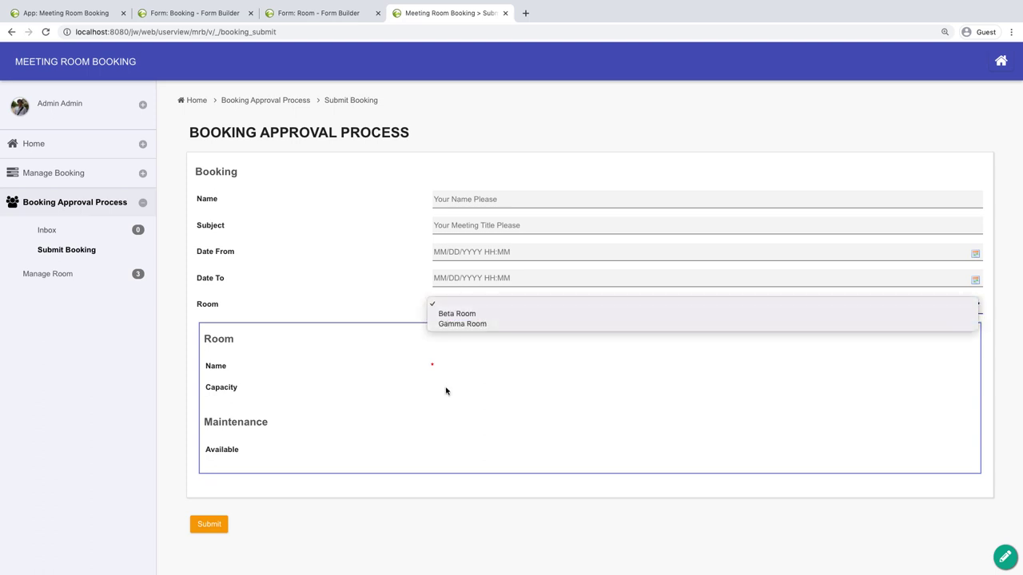
click(519, 389)
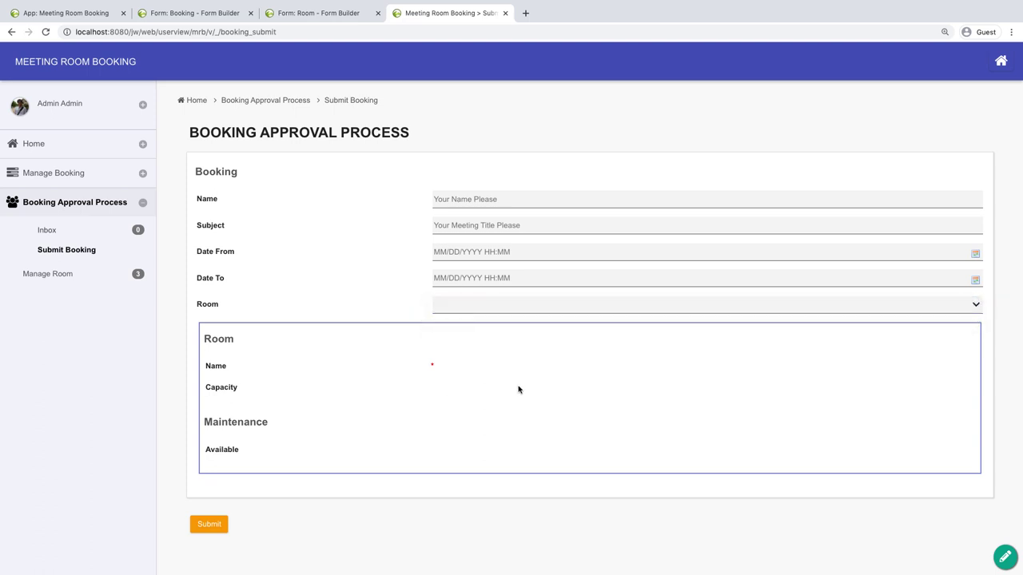
key(ctrl+Tab)
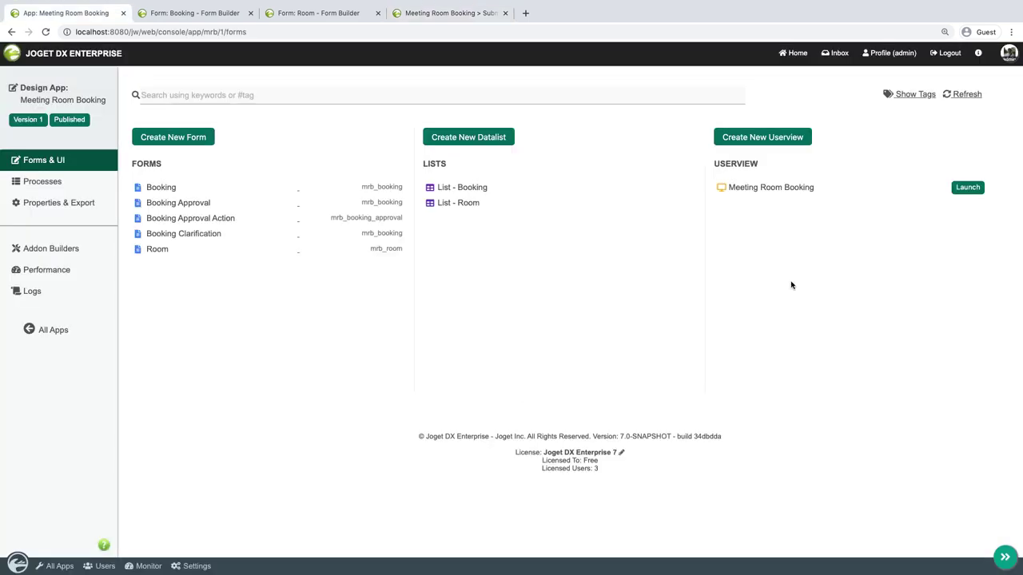
- Create a userview with ID 'insight' and name 'Insight', opening it in the Userview Builder
click(783, 141)
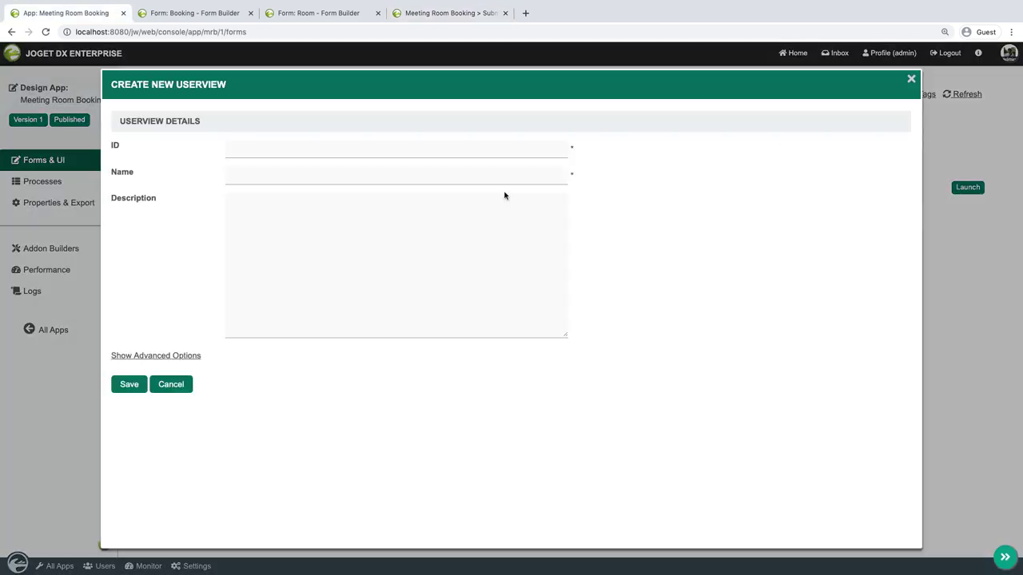
click(525, 150)
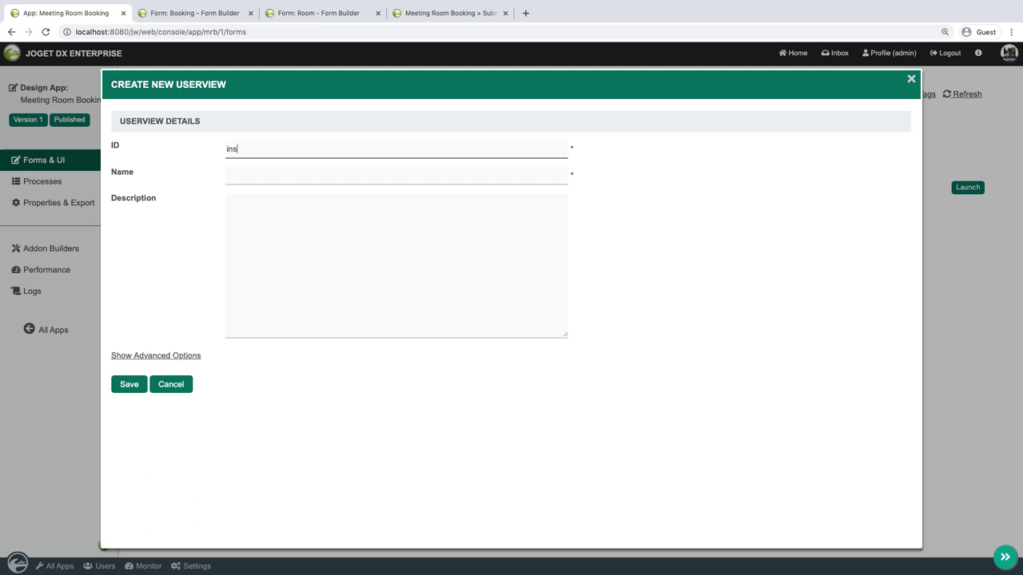
text(Insight)
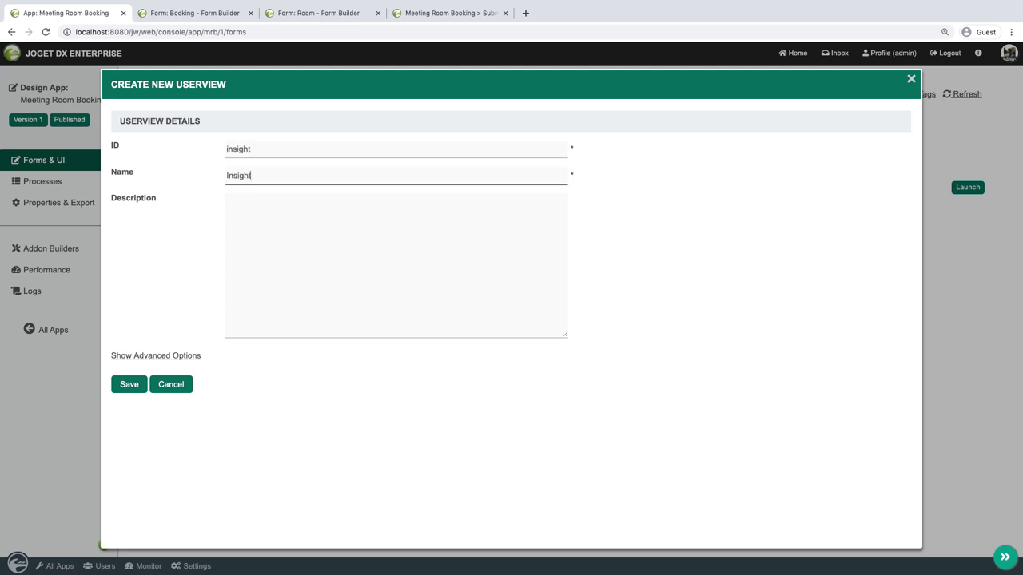
click(127, 391)
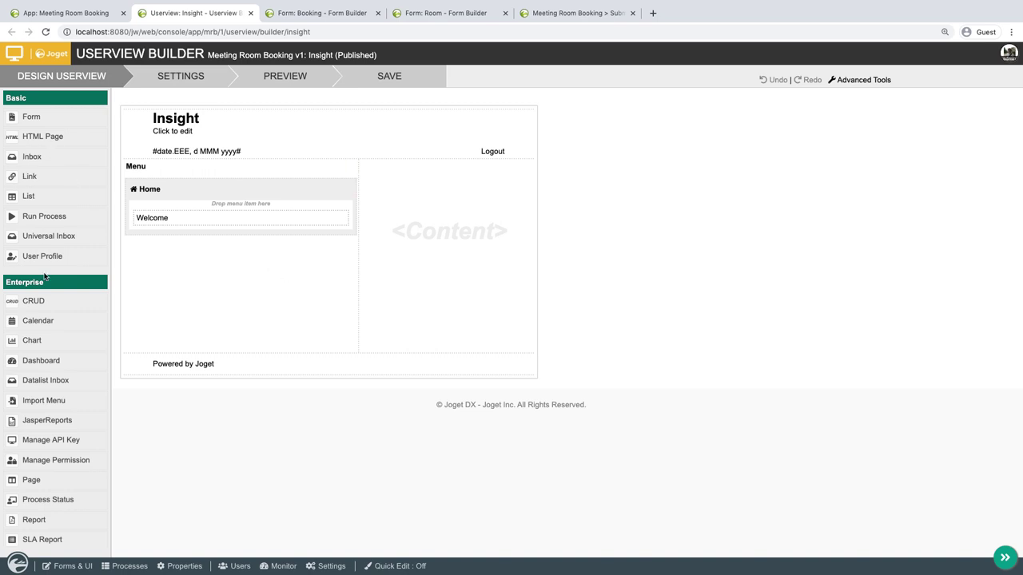
- Add a Chart page under Home with label and chart title 'Booking by Status'
drag(40, 345, 220, 244)
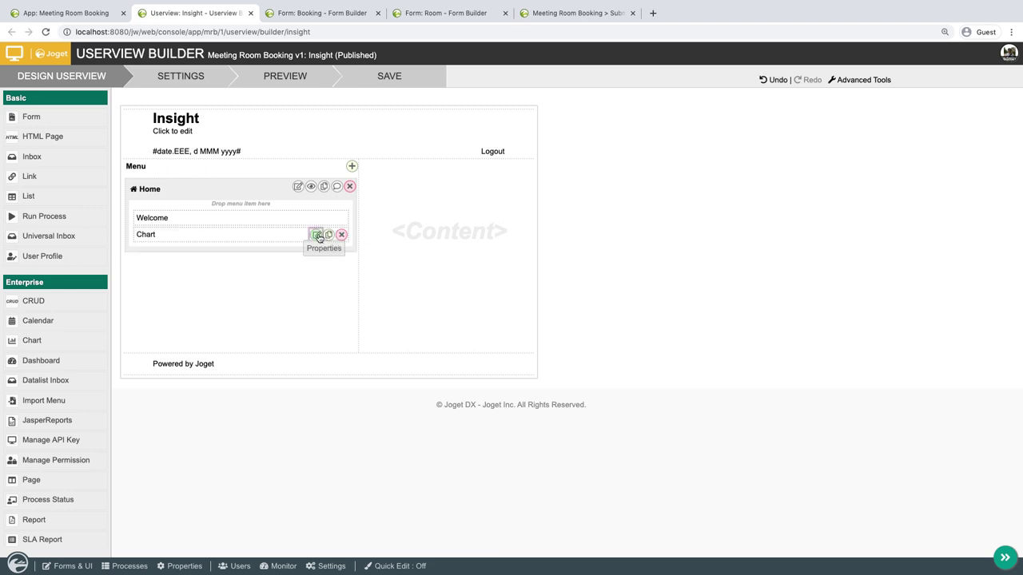
click(317, 235)
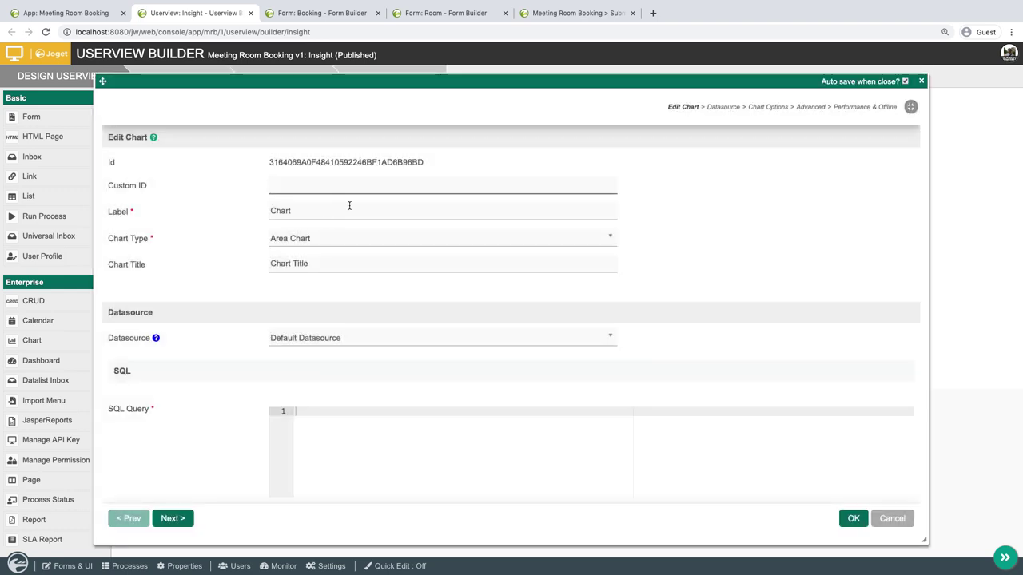
double_click(349, 205)
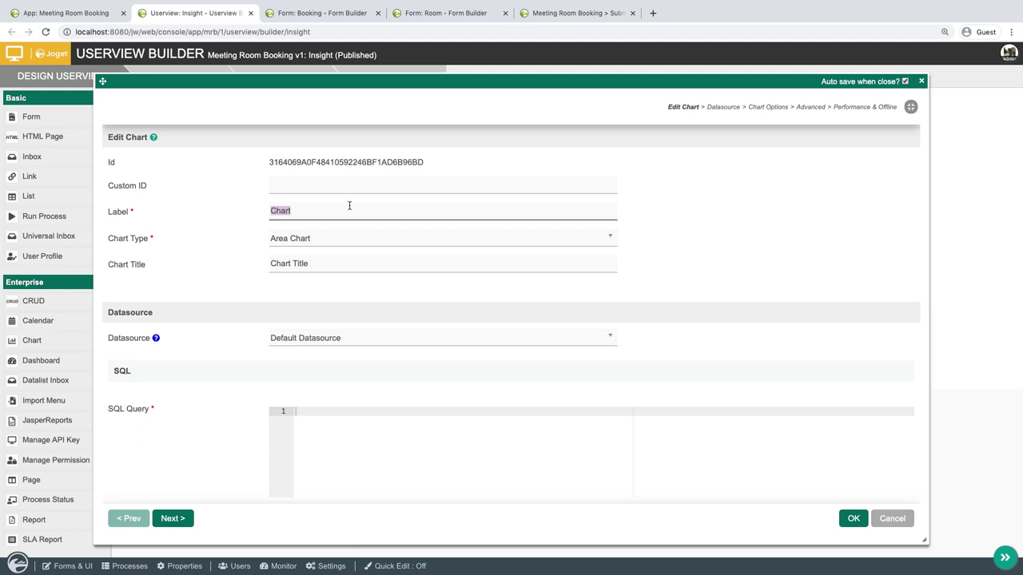
text(Booking by Status)
triple_click(365, 213)
key(ctrl+c)
triple_click(336, 260)
key(ctrl+v)
click(447, 344)
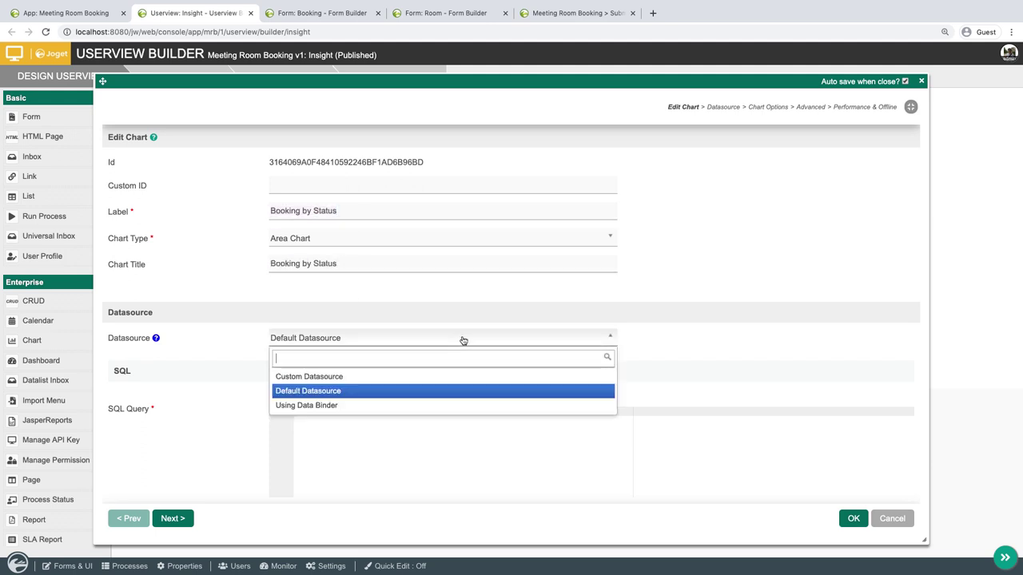
- Feed the chart from the Advanced Form Data Binder on the Booking form, grouped by approval_status
click(361, 406)
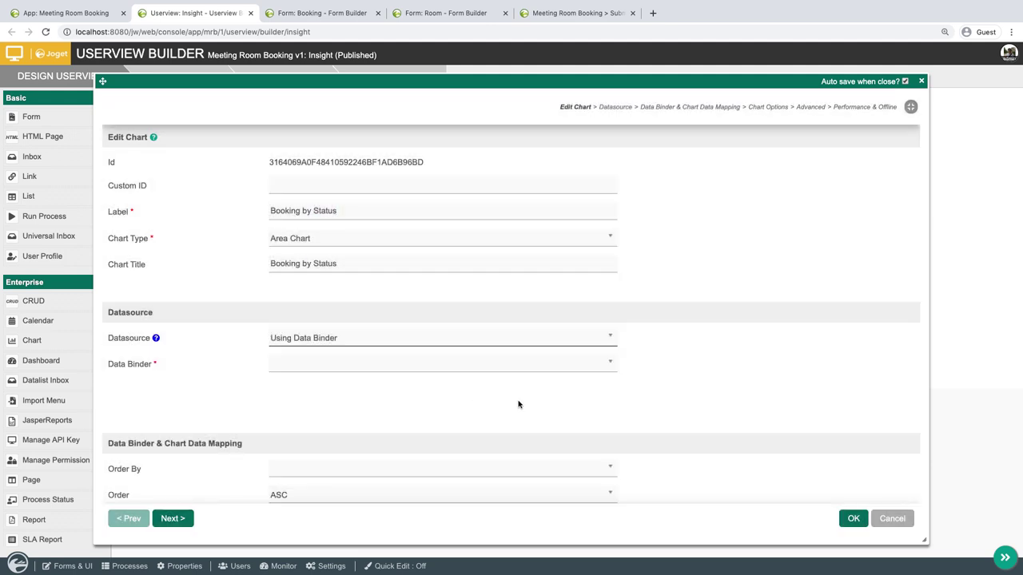
click(546, 369)
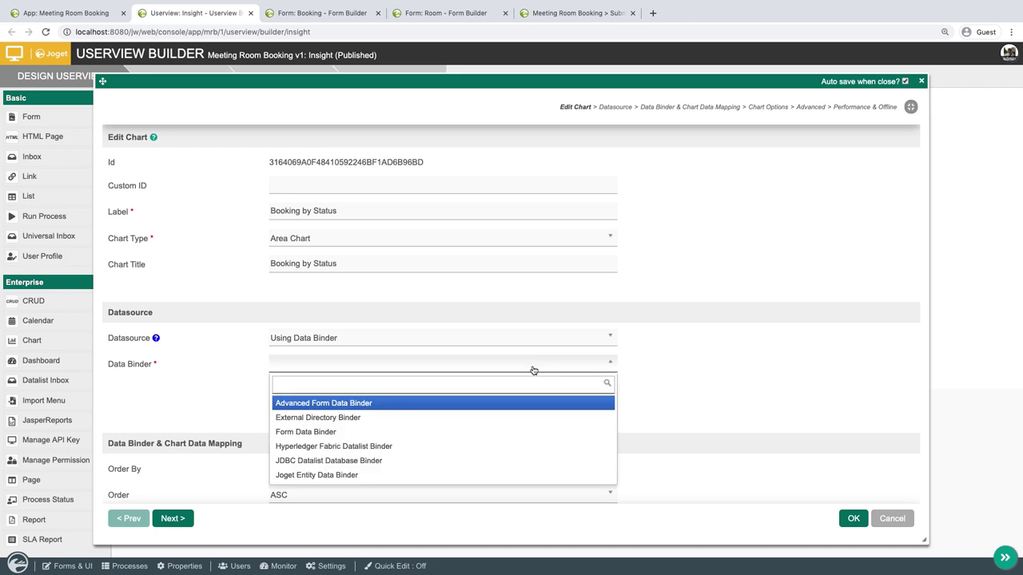
click(486, 403)
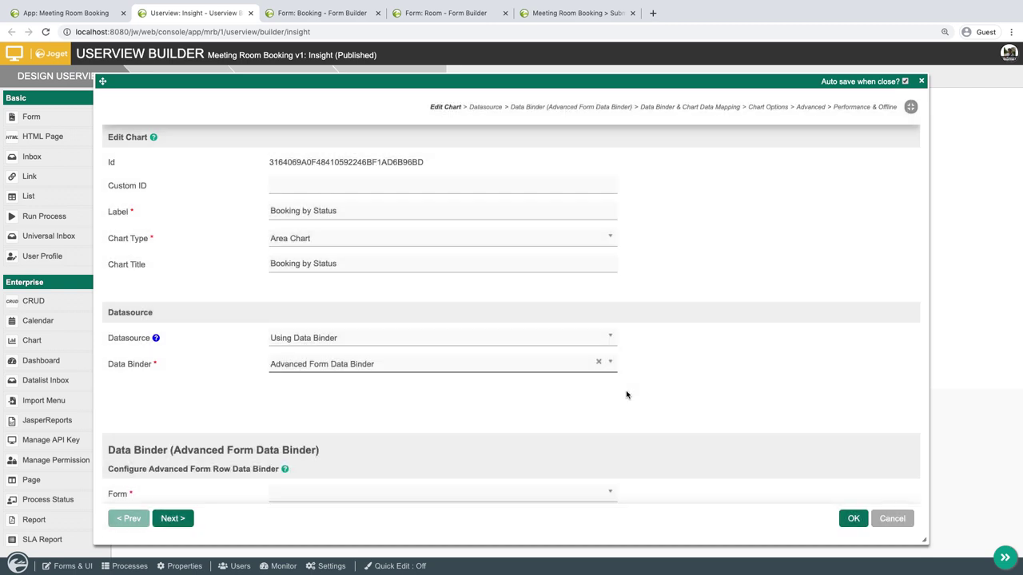
scroll(625, 392, down, 3)
scroll(627, 392, down, 1)
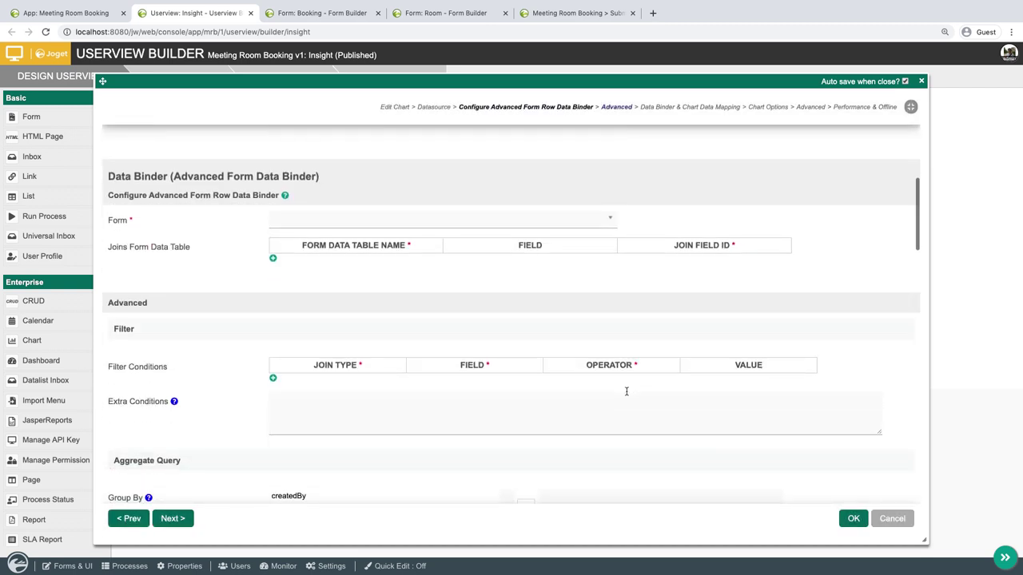
click(549, 221)
click(426, 259)
scroll(548, 322, down, 3)
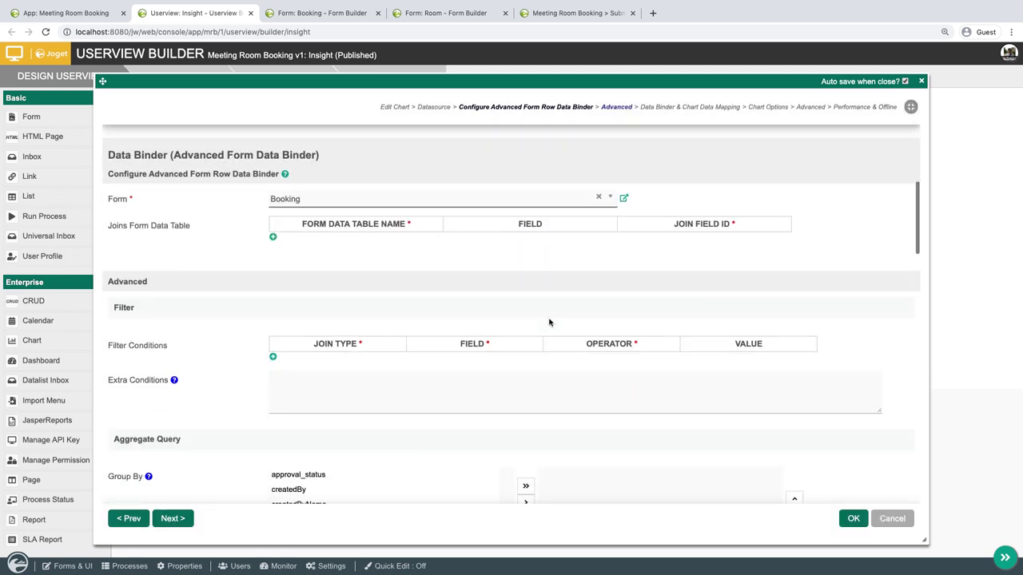
scroll(548, 322, down, 4)
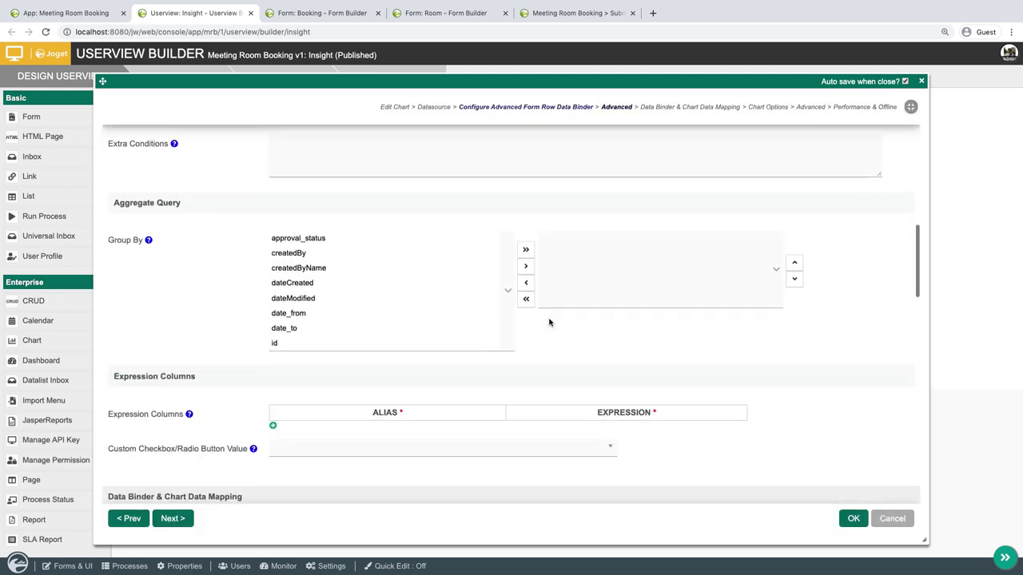
click(405, 235)
click(527, 264)
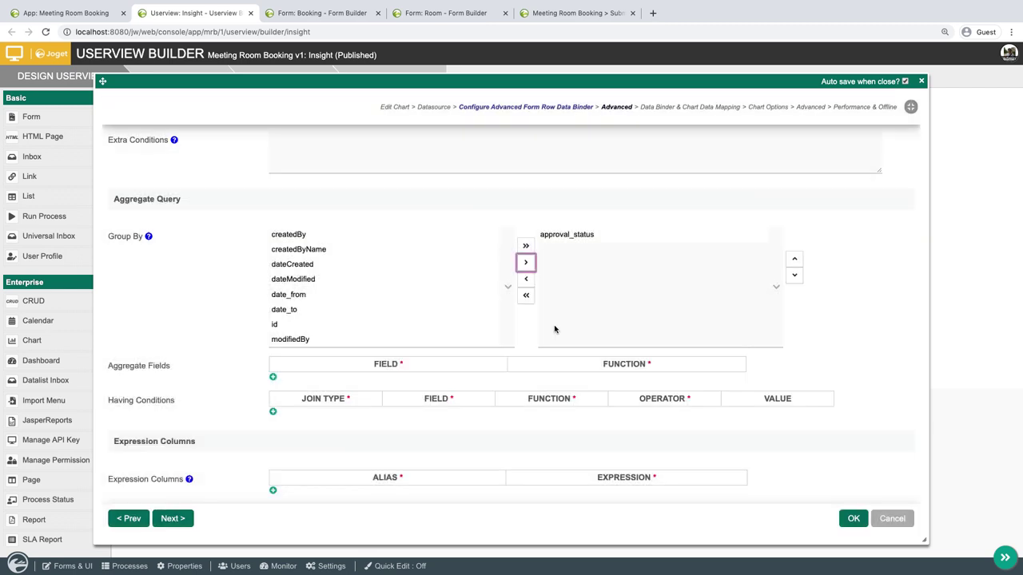
- Add a Count aggregate on the approval_status field
scroll(555, 329, down, 3)
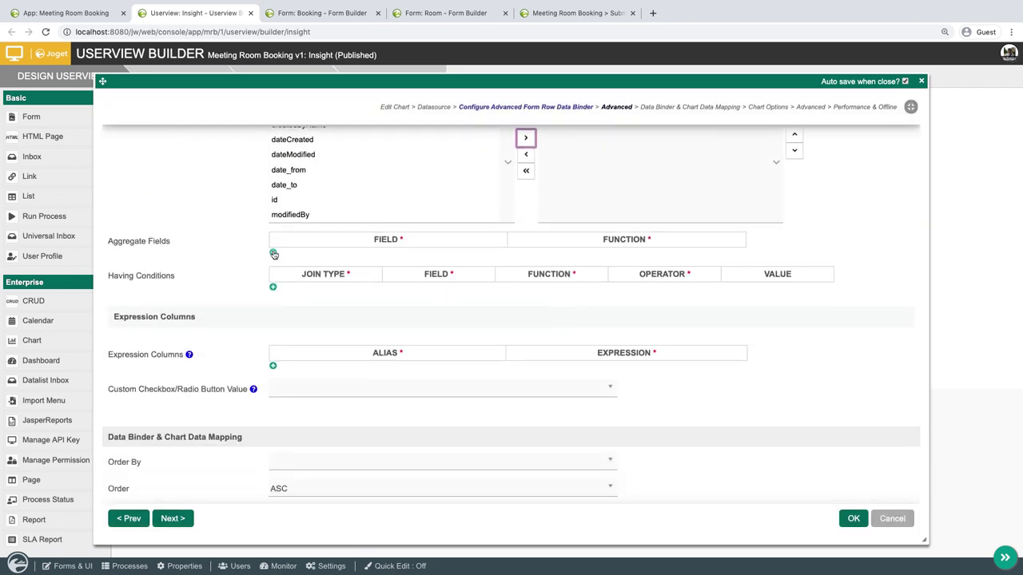
click(273, 253)
click(348, 259)
click(349, 299)
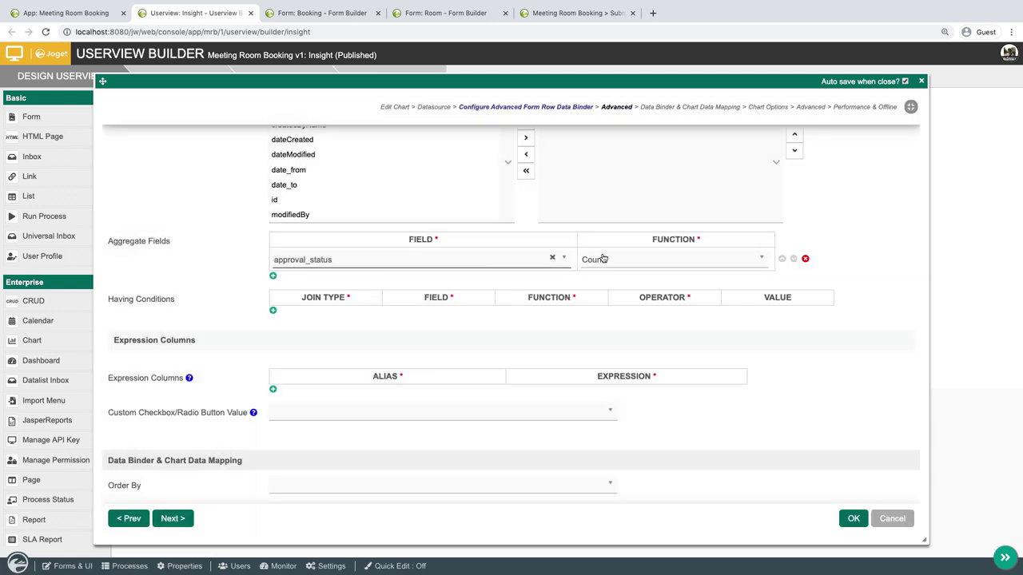
click(599, 258)
click(630, 259)
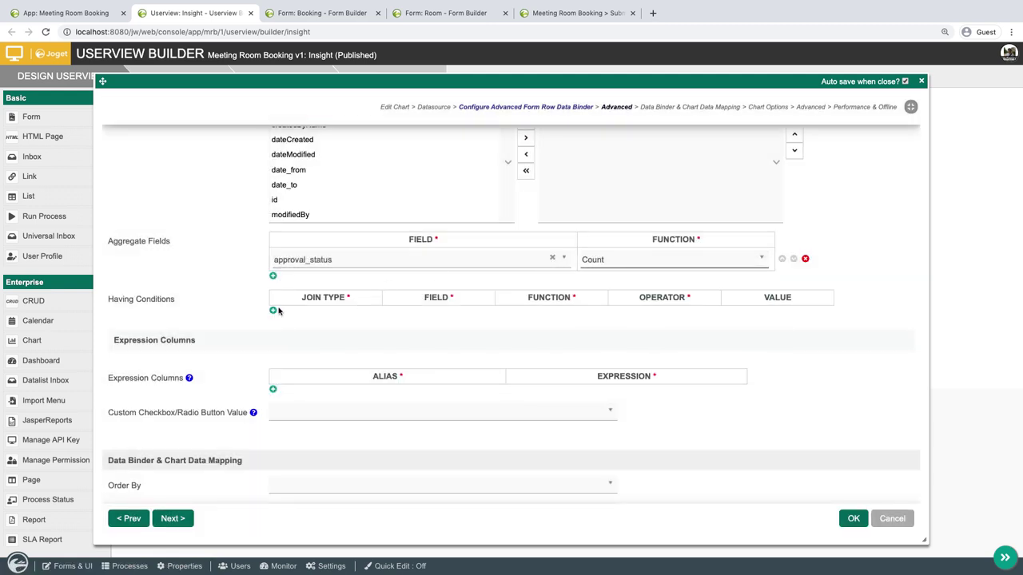
- Plot approval_status on the X-axis against its count with legend 'Count', and confirm
scroll(339, 421, down, 1)
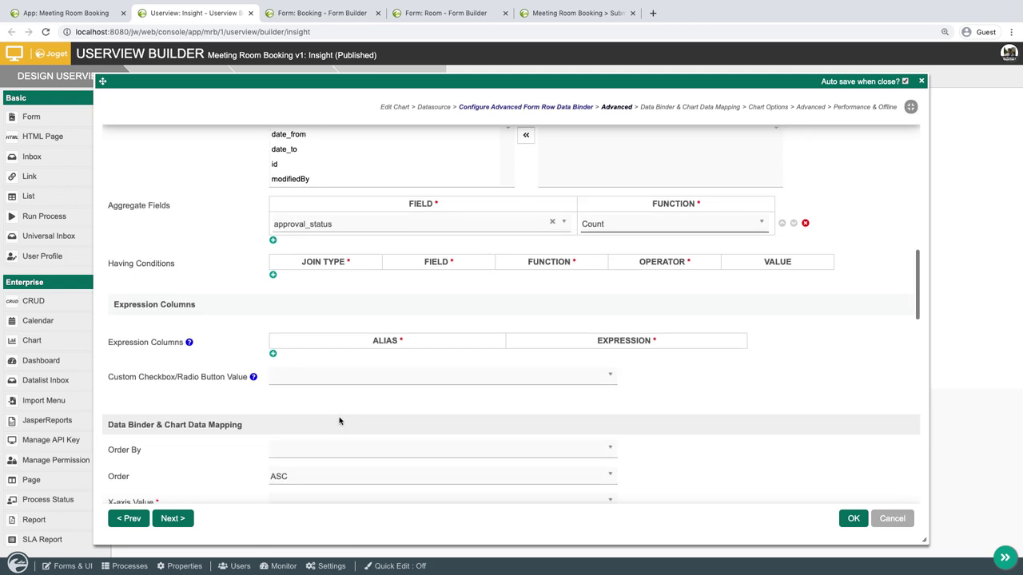
scroll(340, 421, down, 4)
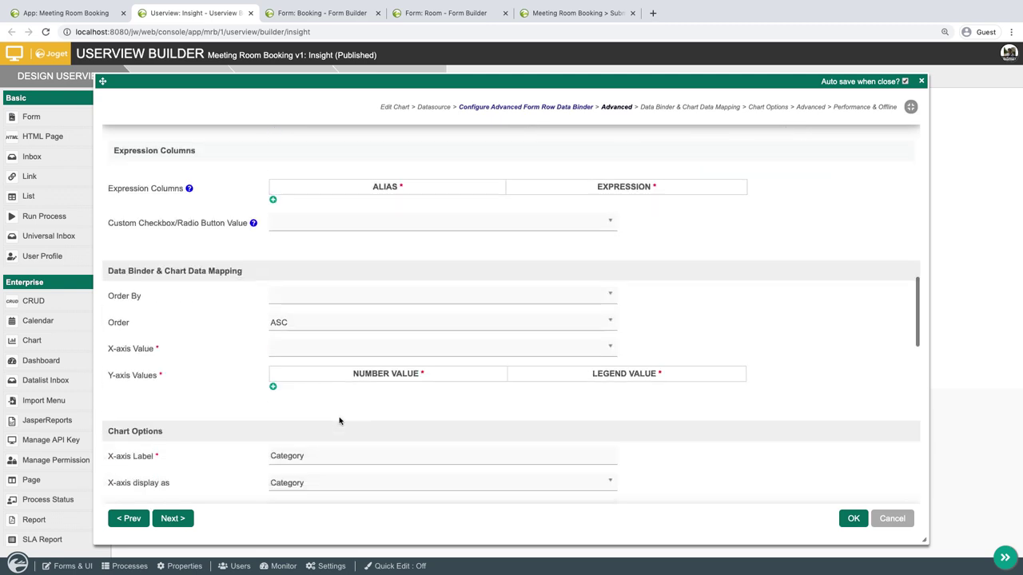
click(353, 353)
click(328, 389)
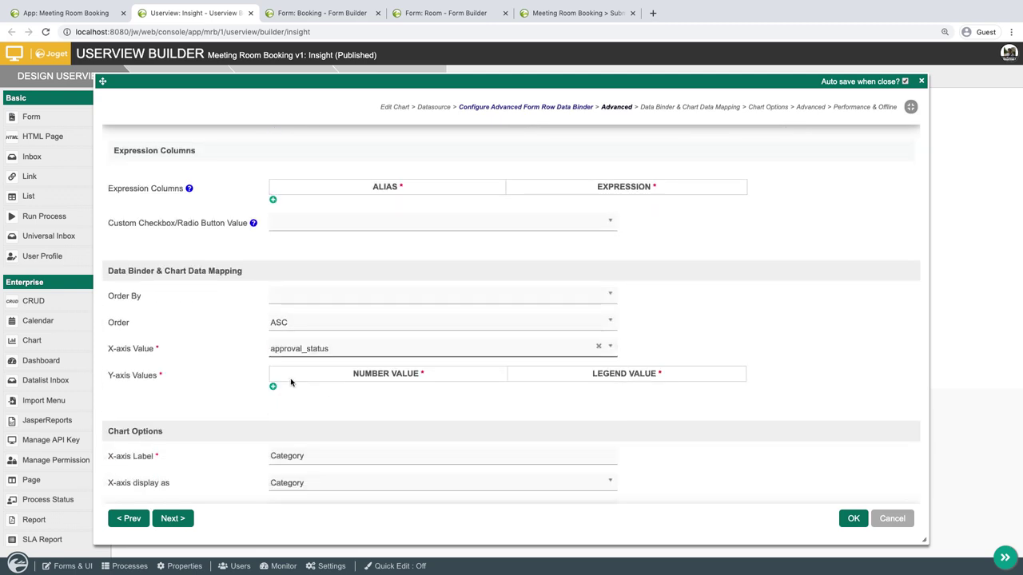
click(272, 388)
click(375, 392)
click(344, 445)
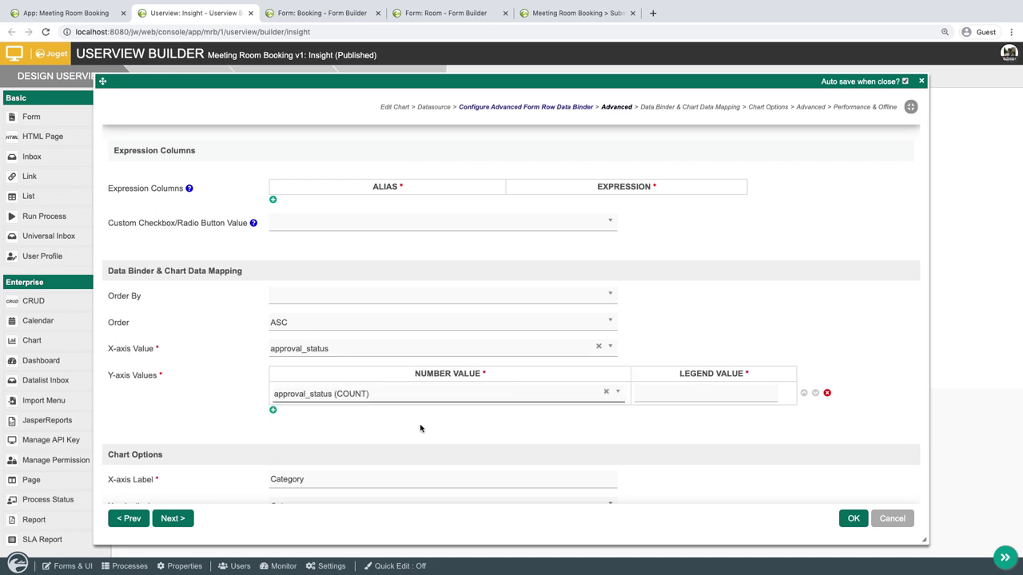
click(729, 390)
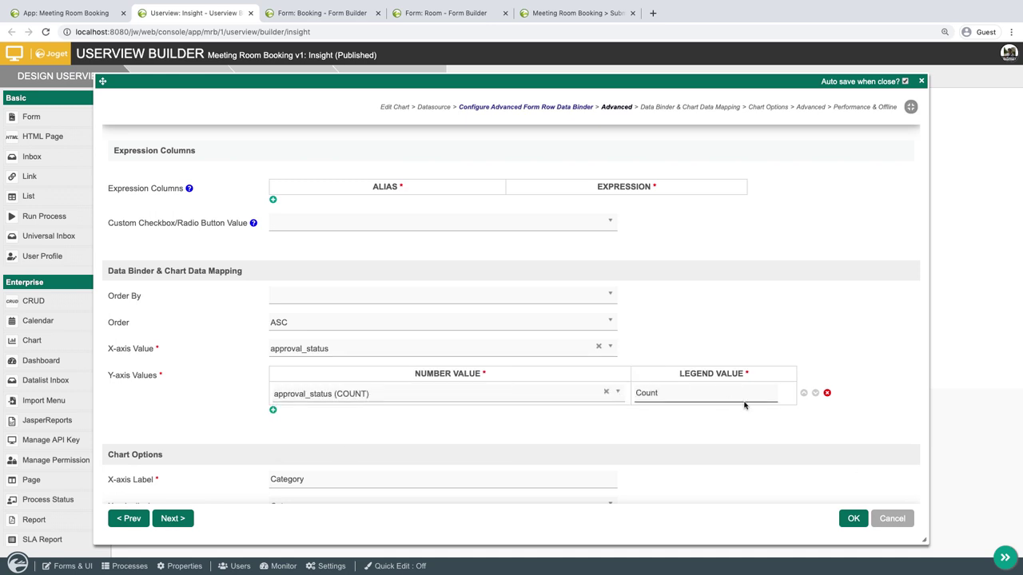
click(867, 521)
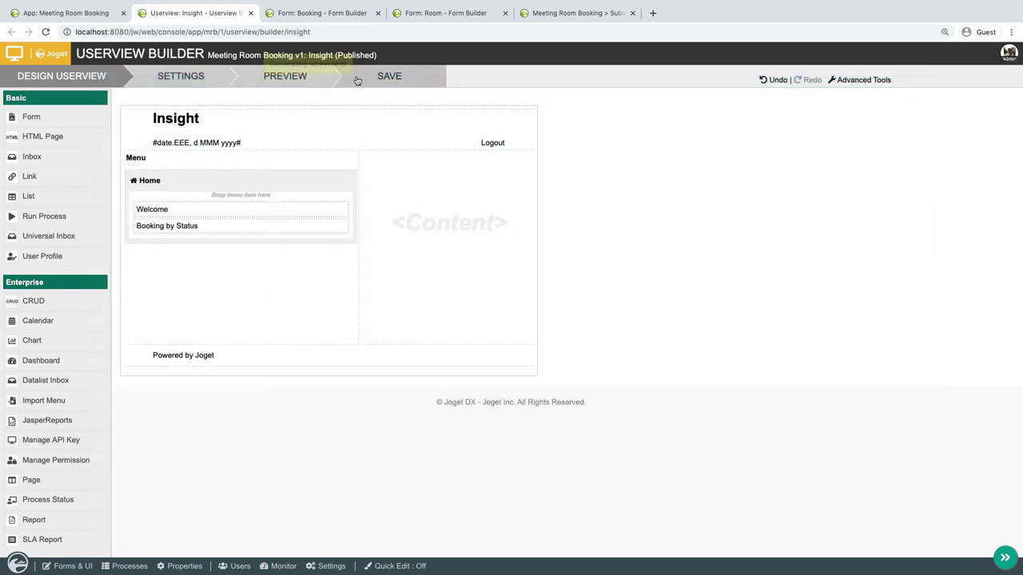
- Launch Insight to view the Booking by Status chart, then copy its menu item
click(76, 9)
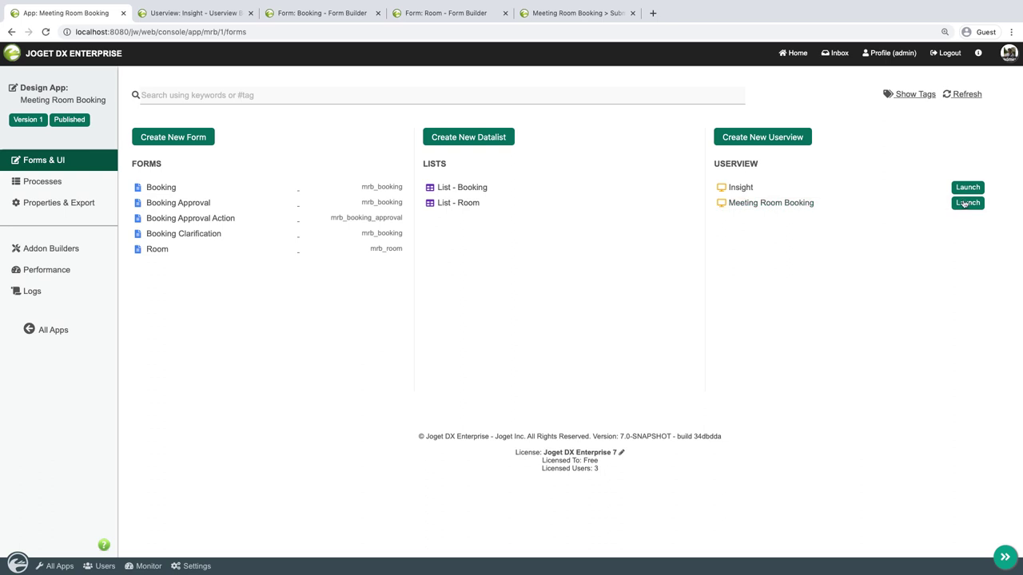
click(967, 187)
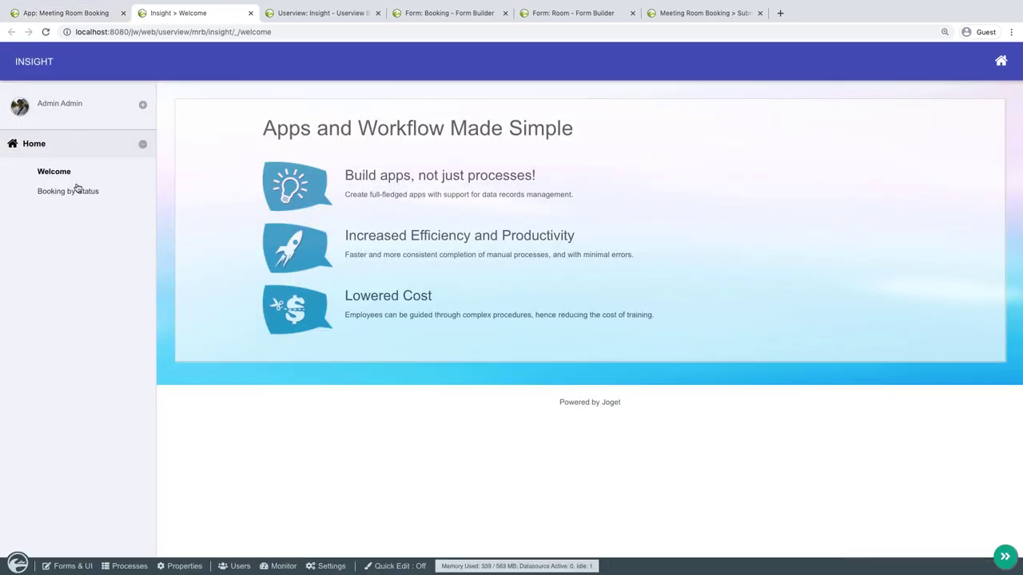
click(72, 190)
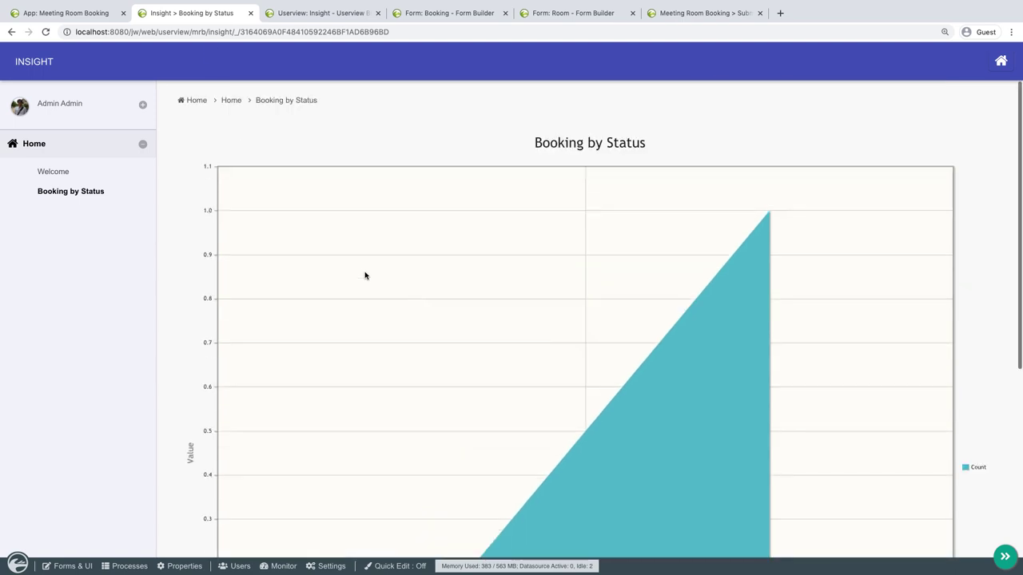
click(313, 13)
click(328, 227)
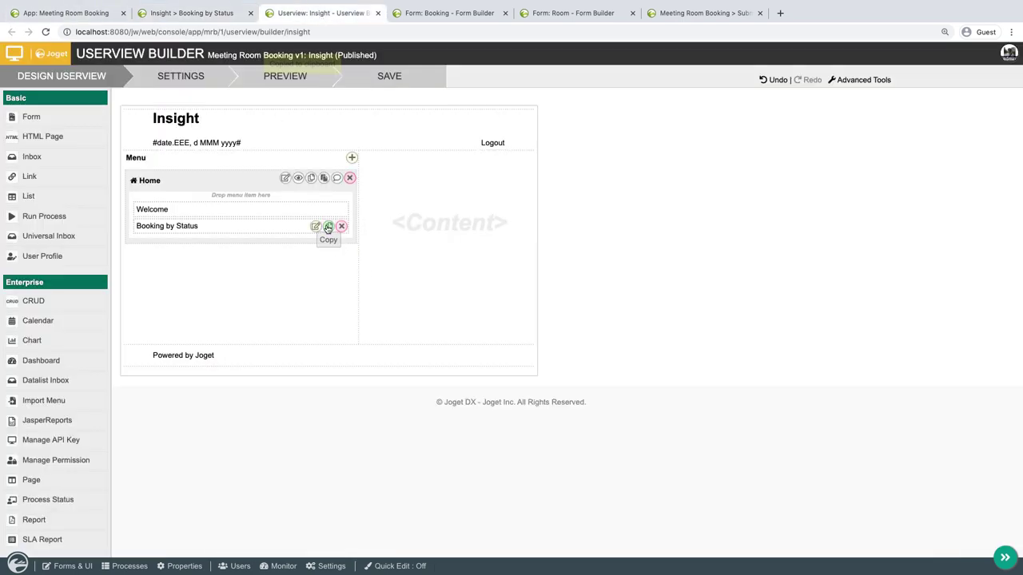
- Paste a duplicate chart and rename its label and title to 'Booking by Requester'
click(323, 181)
click(316, 243)
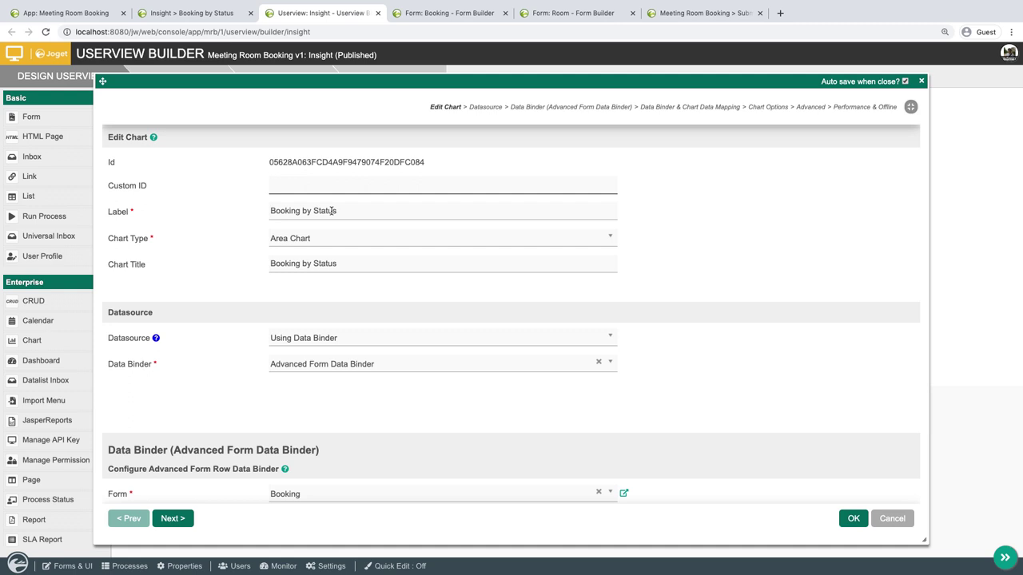
double_click(331, 210)
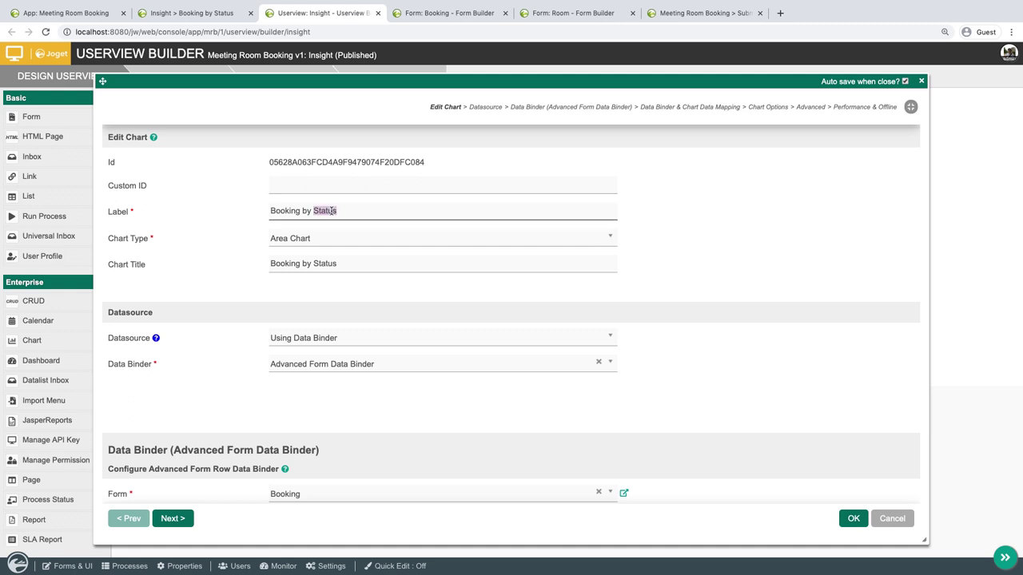
text(Requester)
double_click(352, 264)
text(Req)
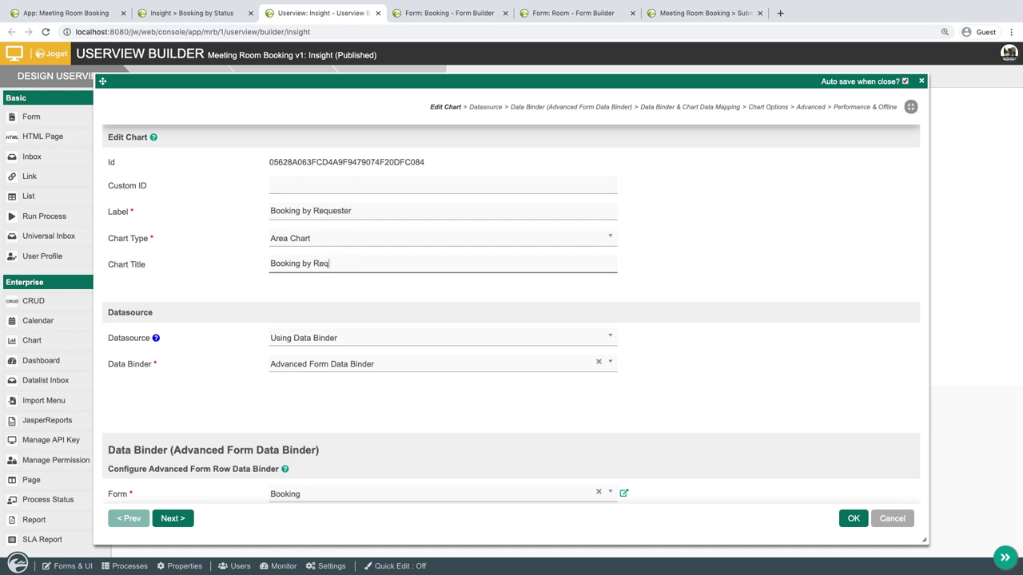
- Replace approval_status with name in the Group By fields
scroll(613, 308, down, 10)
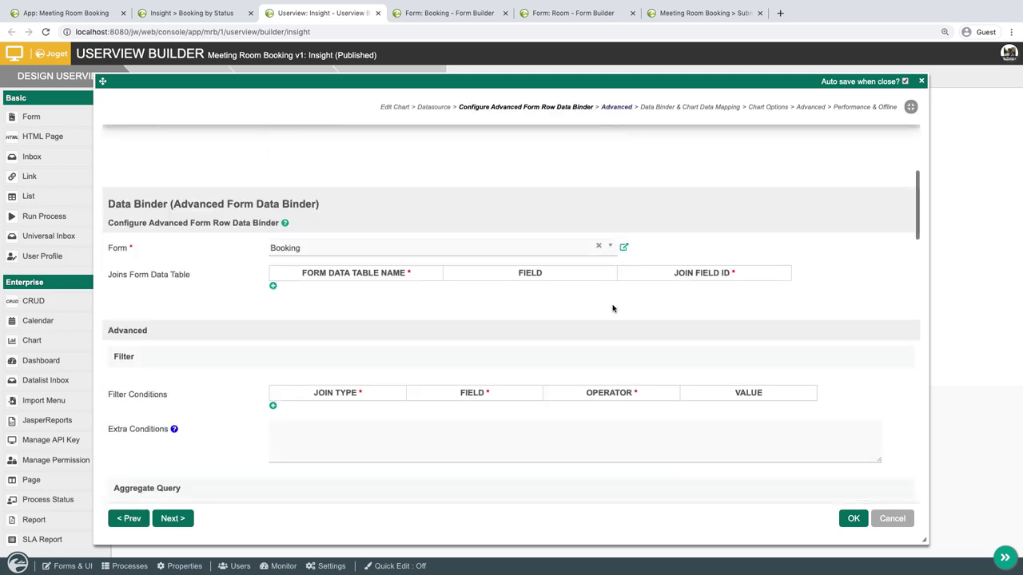
click(584, 249)
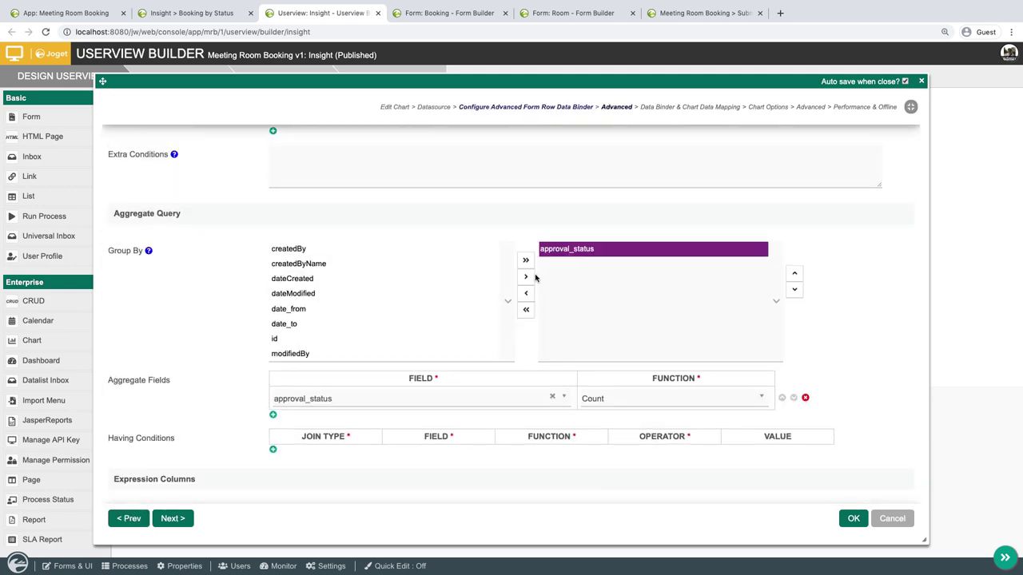
click(526, 294)
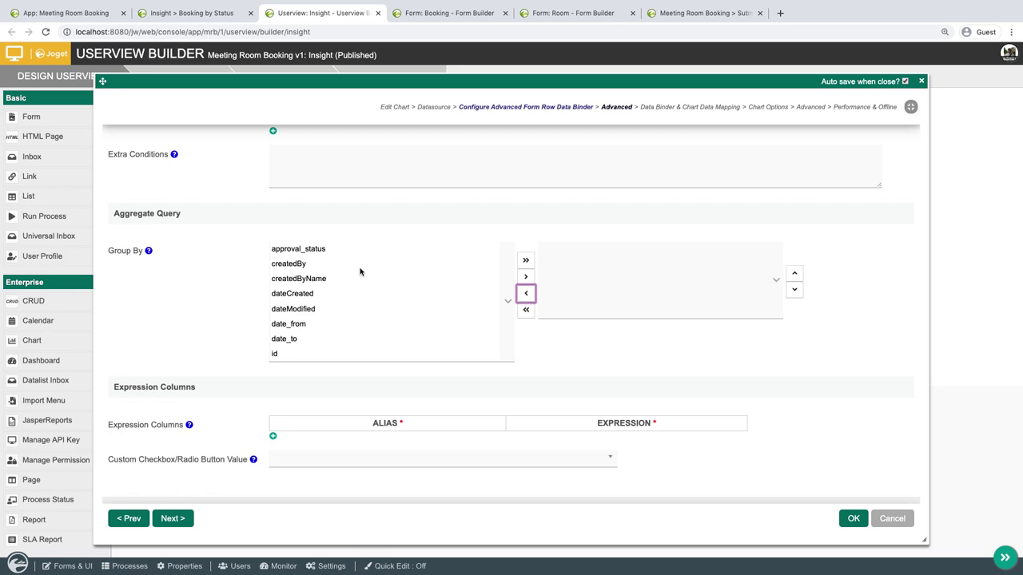
scroll(320, 313, down, 3)
click(330, 326)
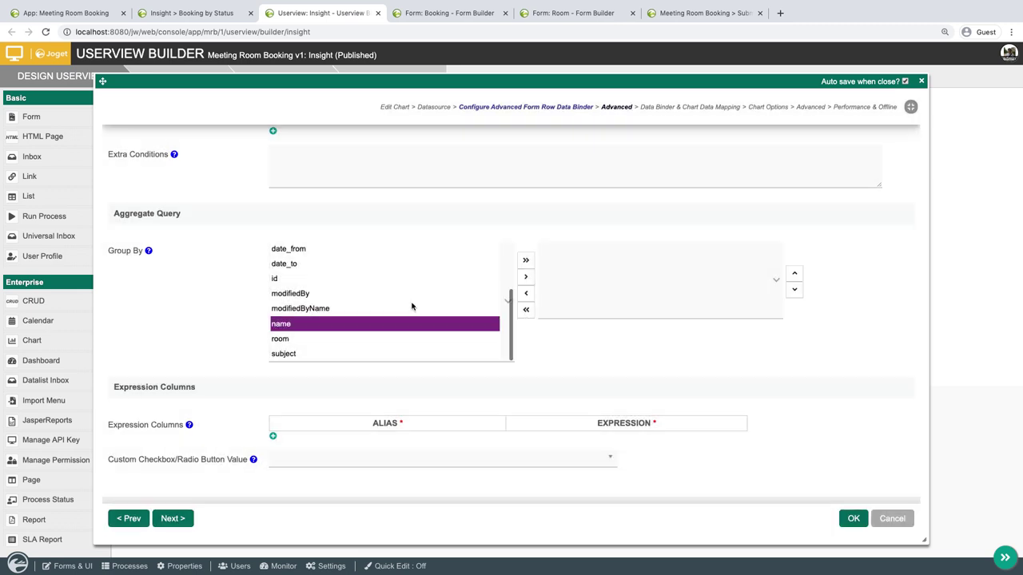
click(527, 276)
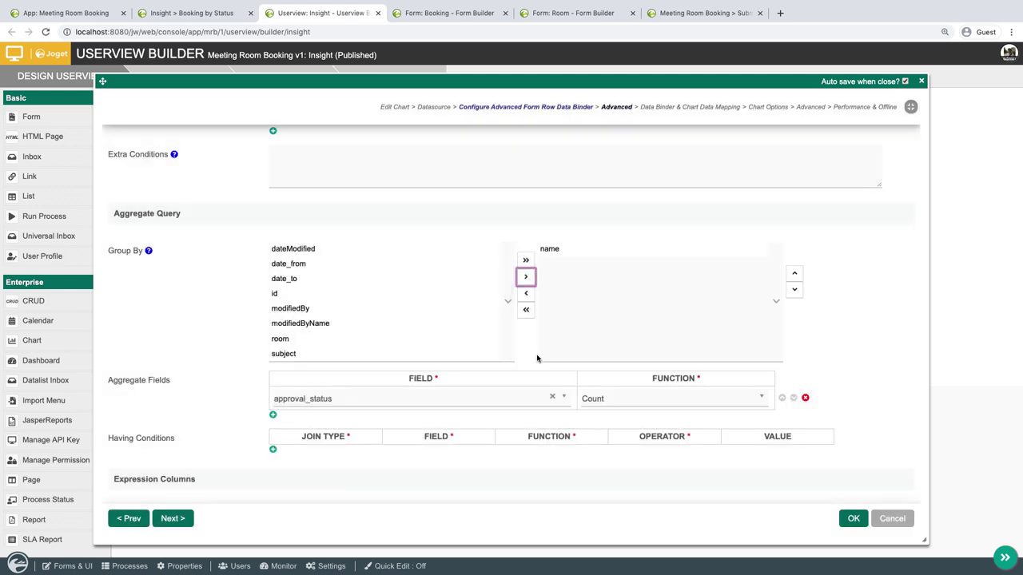
- Set the aggregate to Count on the name field
scroll(525, 361, down, 3)
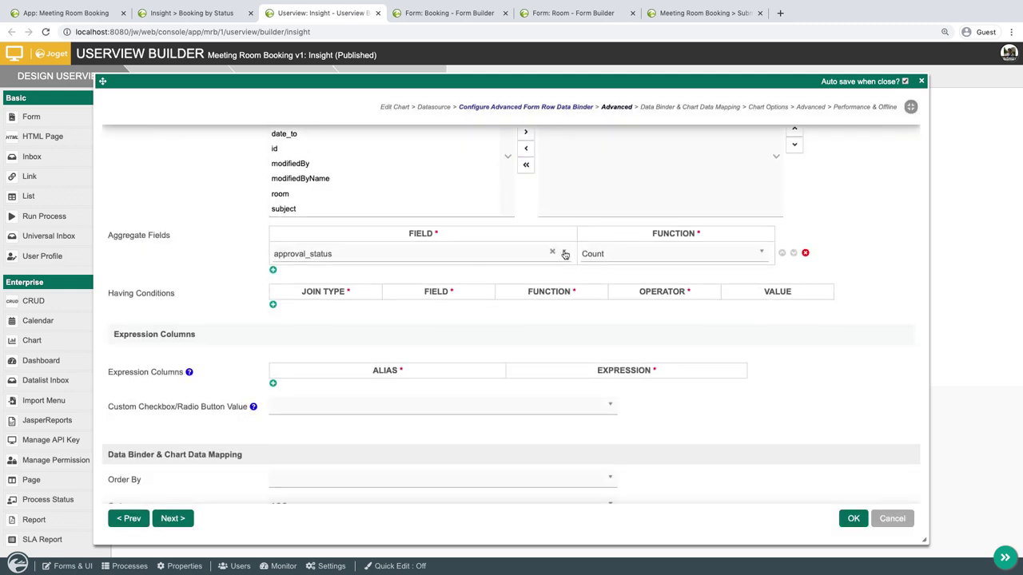
click(527, 254)
text(nam)
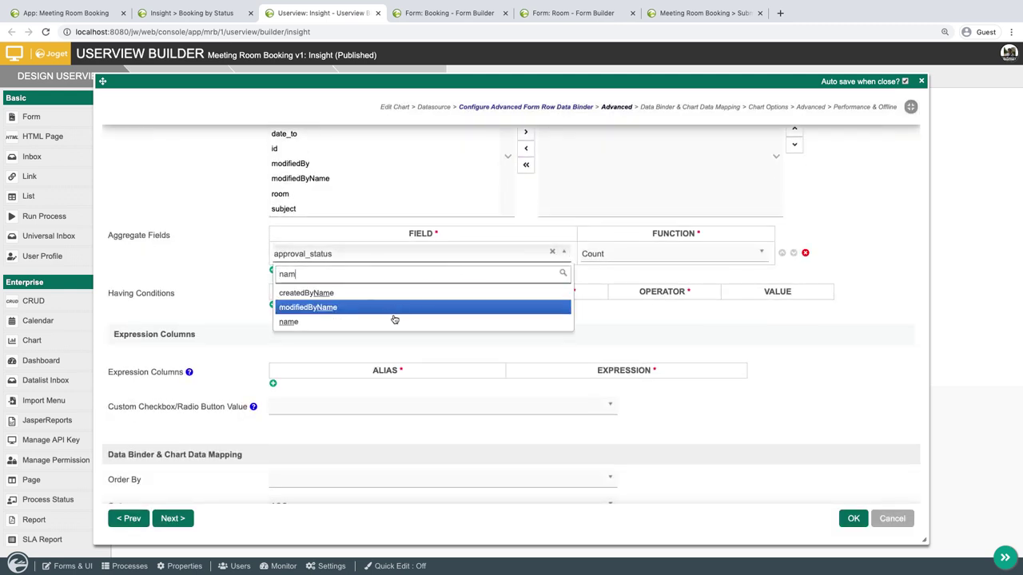
click(391, 323)
click(642, 256)
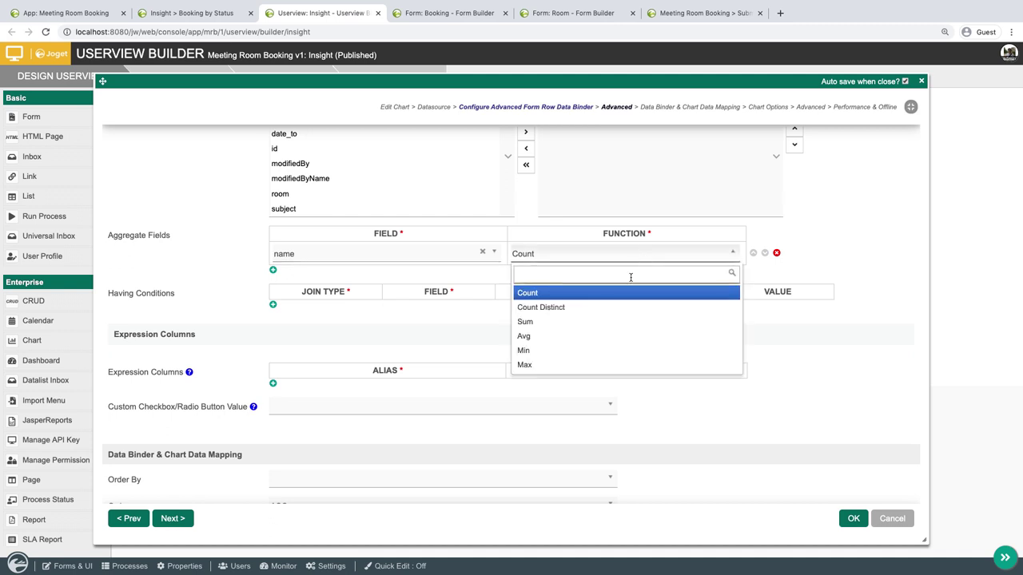
click(629, 292)
- Plot Name on the X-axis against Name (COUNT), and confirm the chart settings
scroll(701, 325, down, 3)
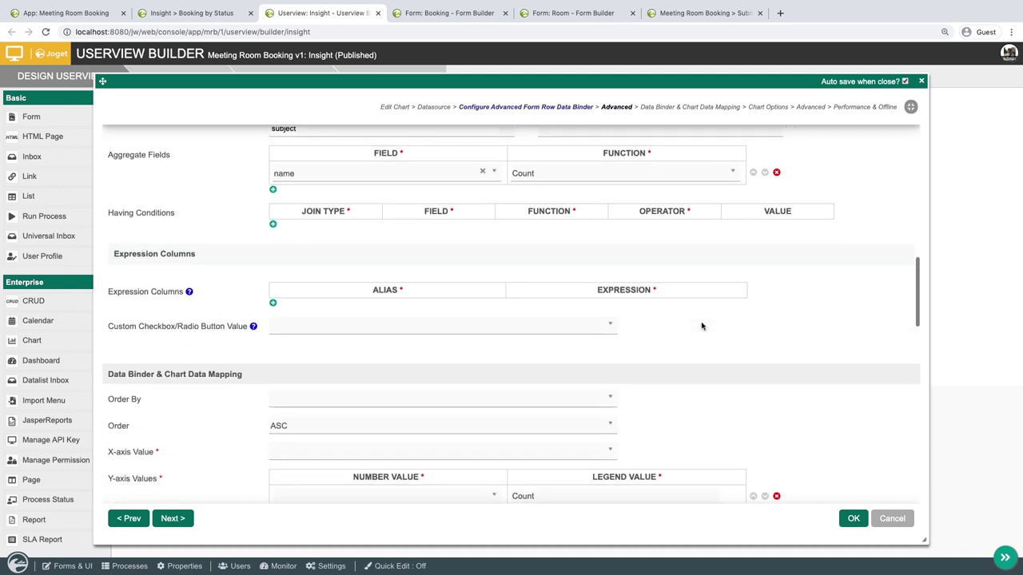
scroll(701, 325, down, 3)
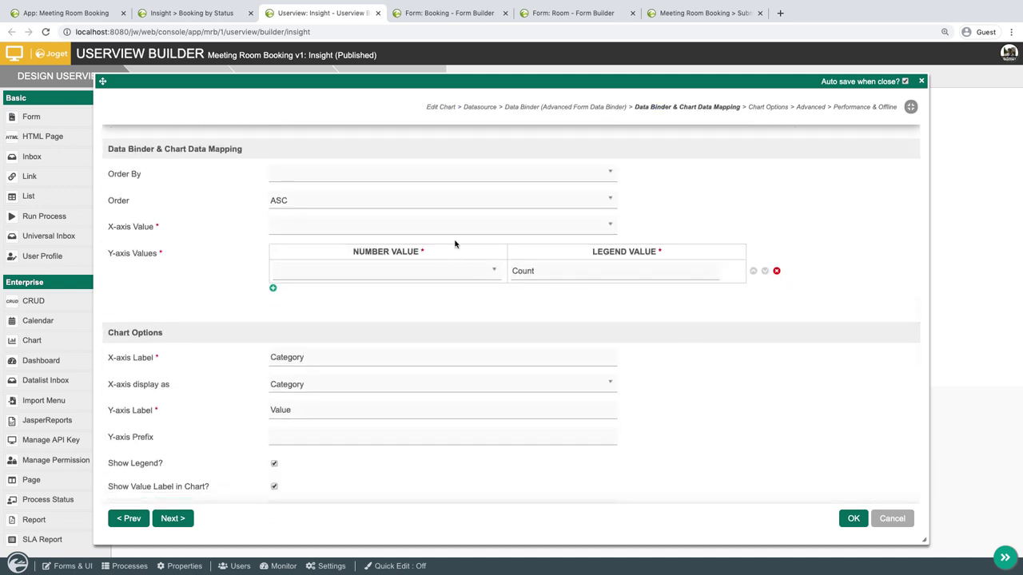
click(472, 235)
click(453, 265)
click(453, 272)
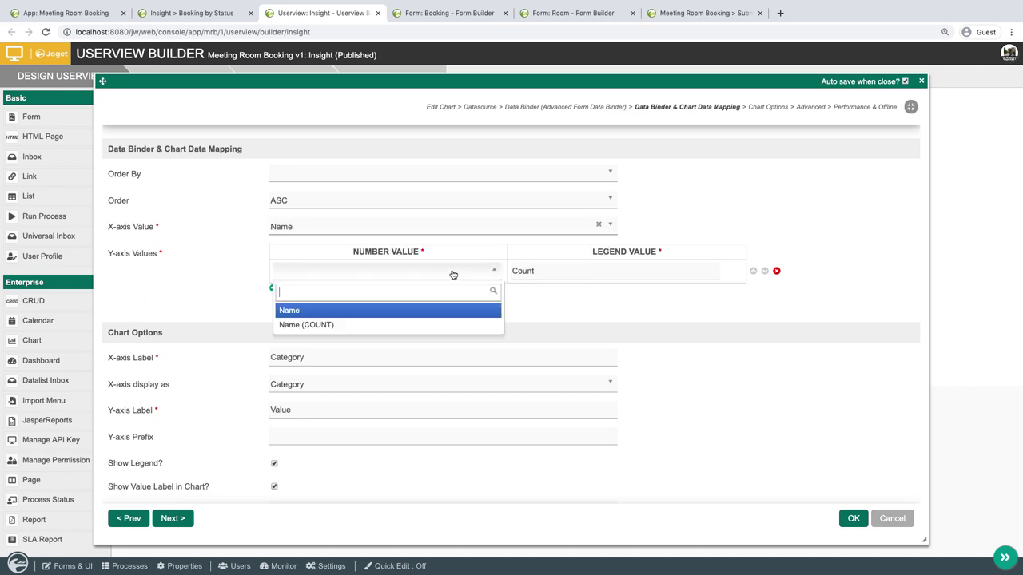
click(400, 326)
click(855, 519)
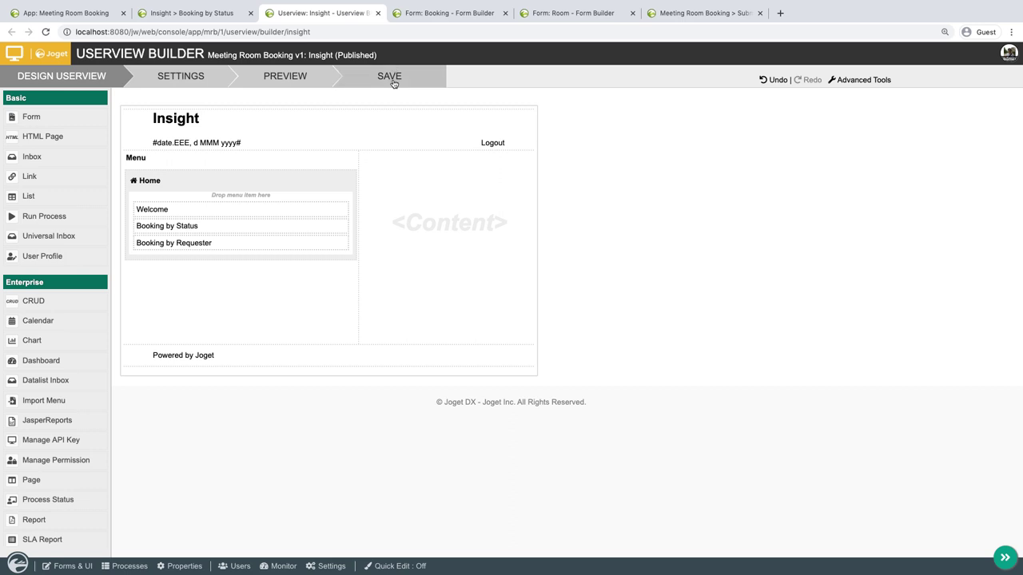
- Save the Insight userview and check the Booking by Requester chart in the running app
click(391, 80)
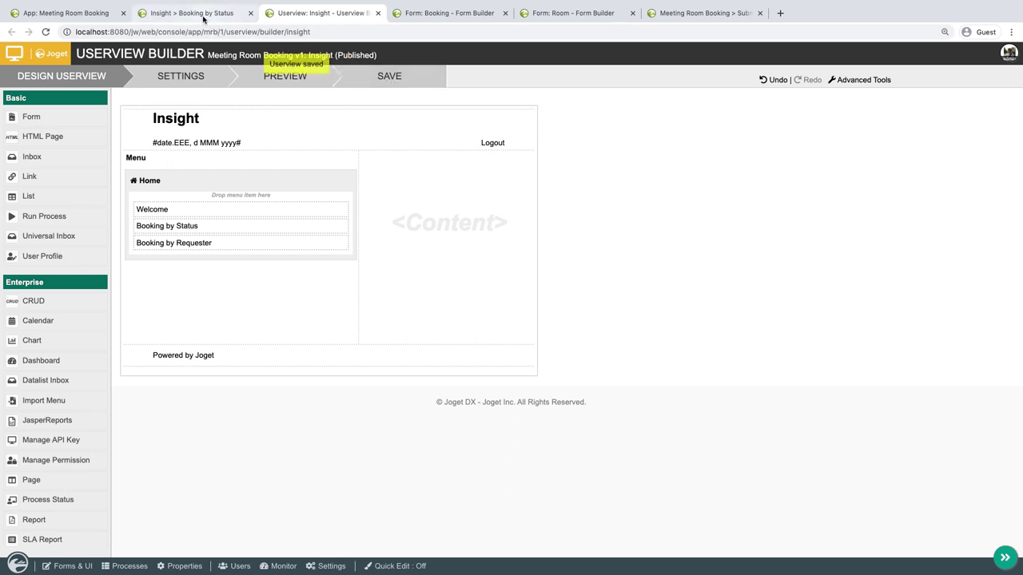
click(185, 13)
click(108, 191)
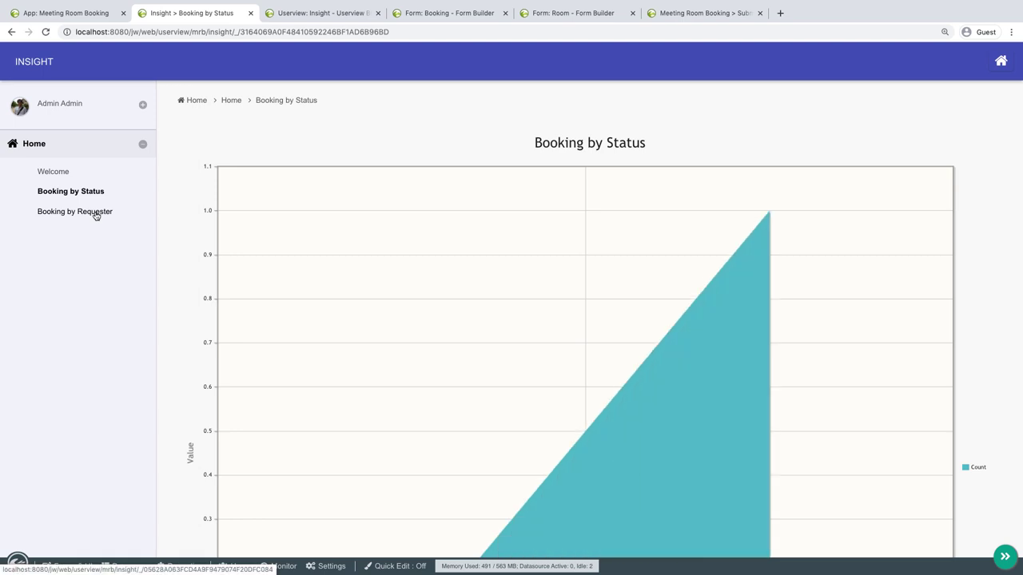
click(96, 212)
scroll(426, 341, down, 4)
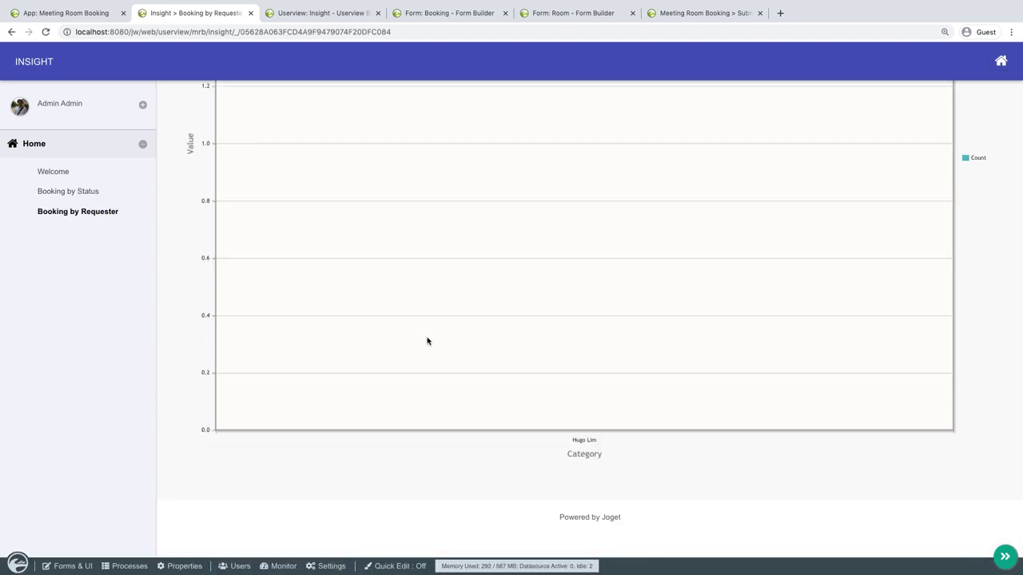
scroll(426, 341, up, 4)
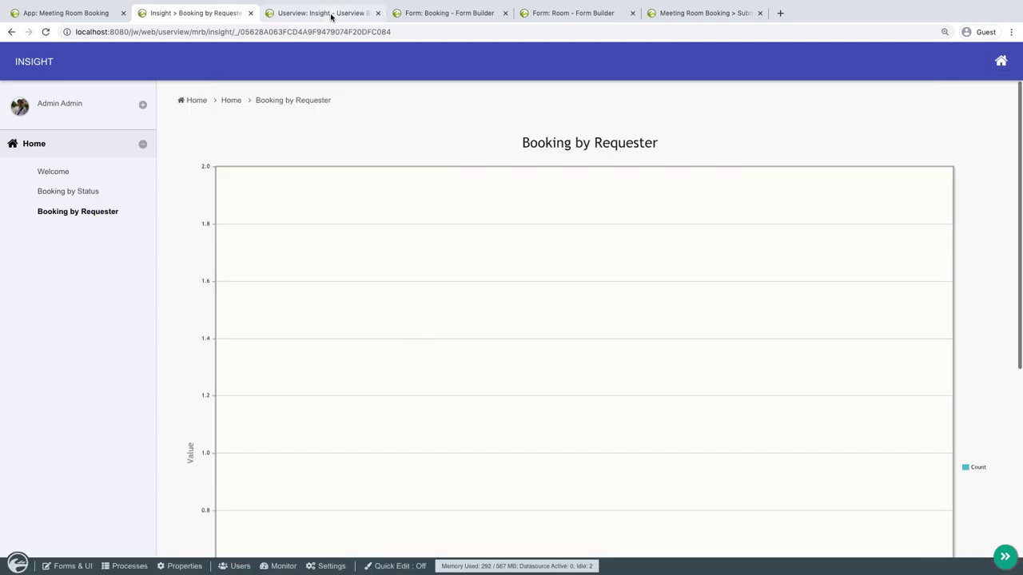
click(331, 13)
- Duplicate the Booking by Requester item and rename its label and title to 'Booking by Room'
click(329, 244)
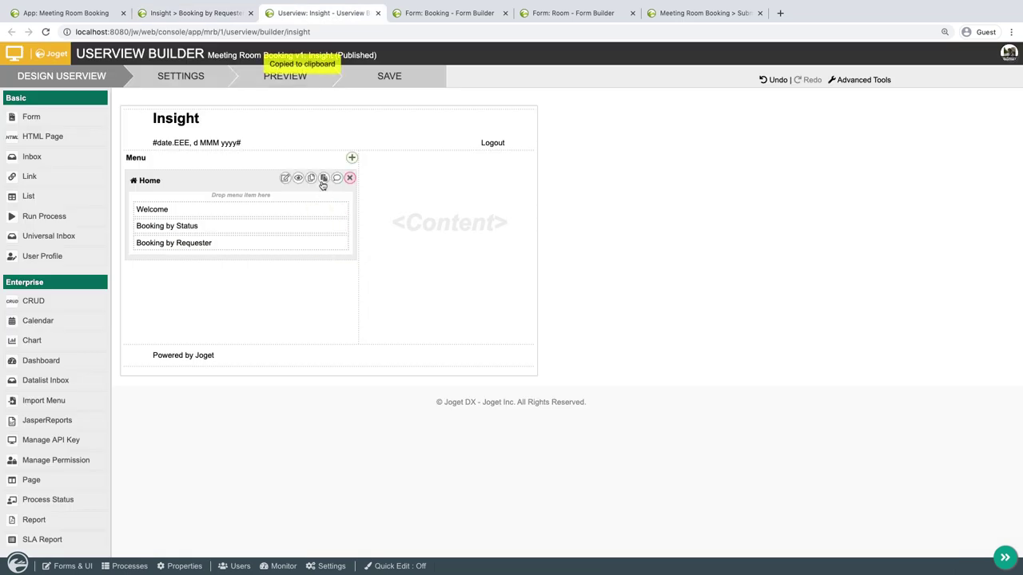
click(324, 178)
click(317, 260)
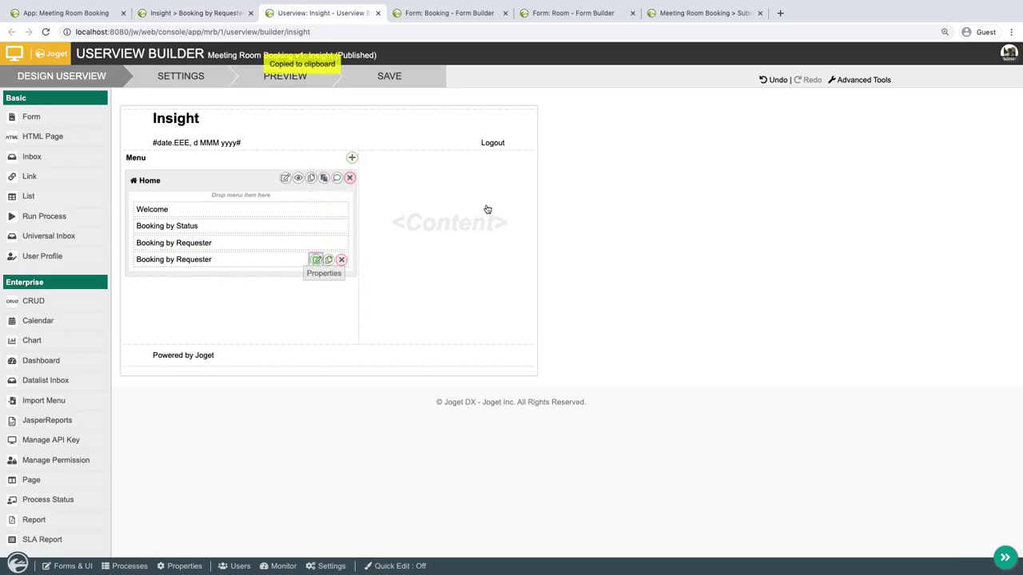
double_click(335, 211)
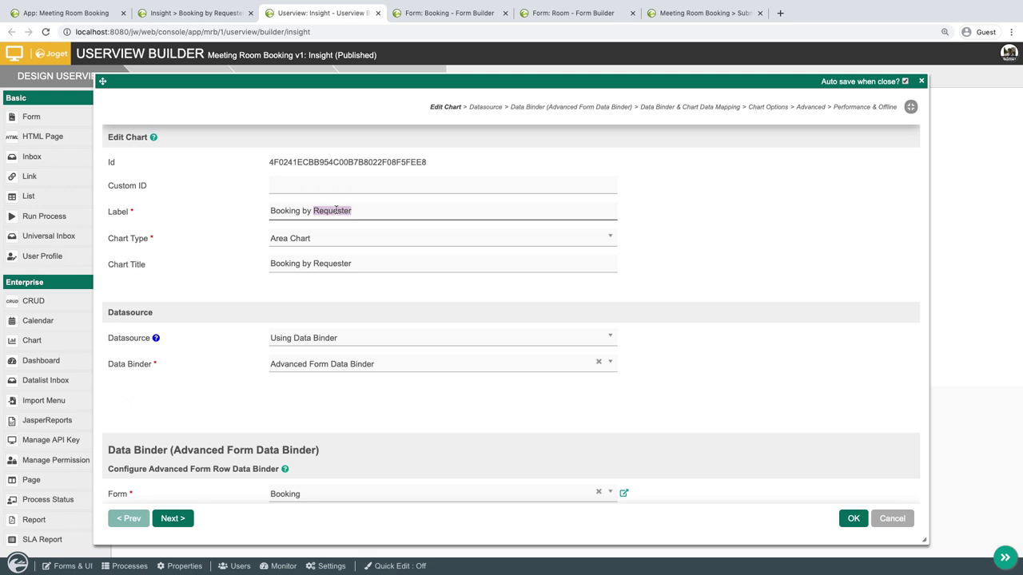
text(Room)
double_click(347, 262)
text(R)
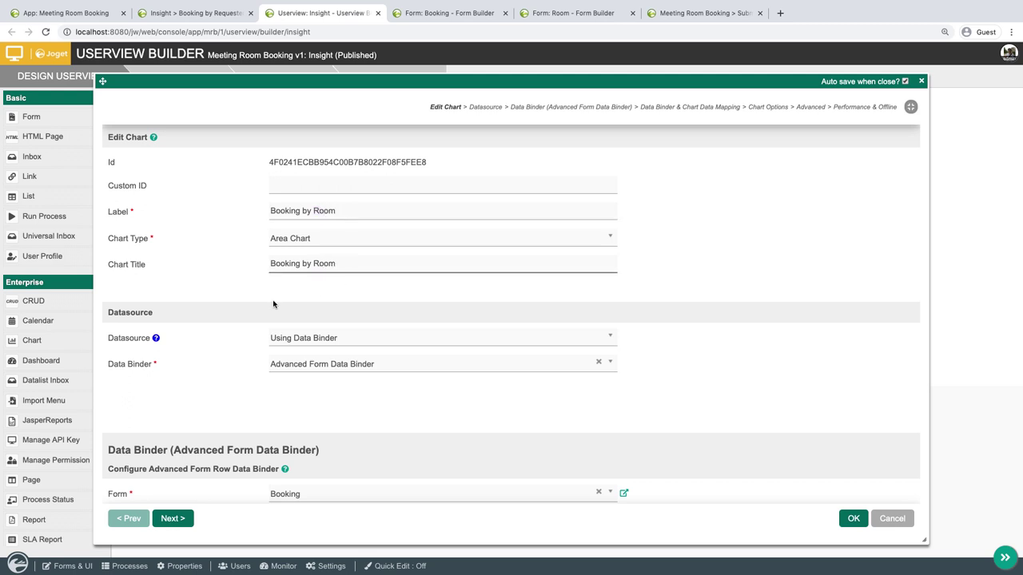
- Group the records by room instead of name
scroll(273, 303, down, 6)
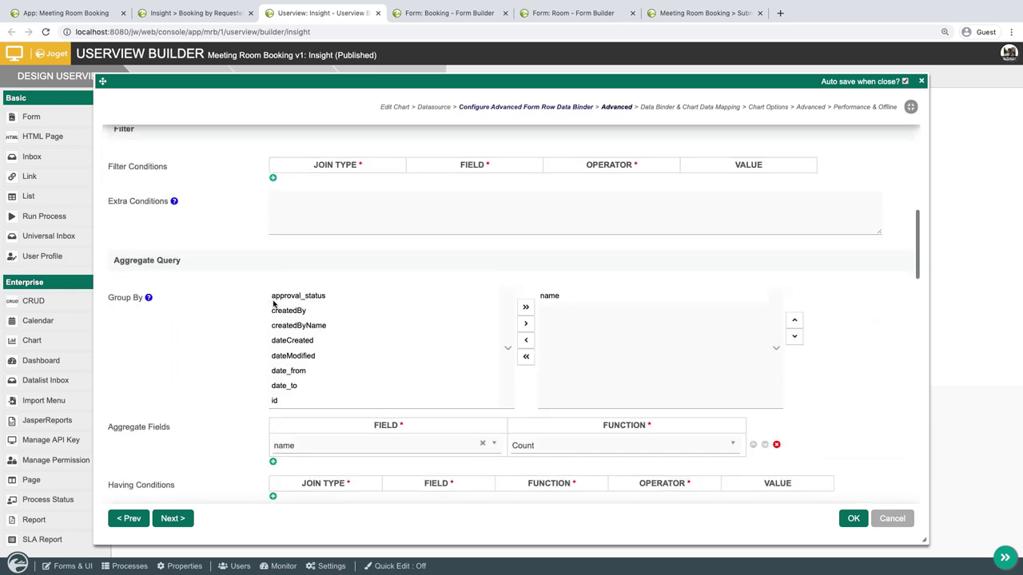
scroll(274, 303, down, 2)
scroll(276, 303, down, 1)
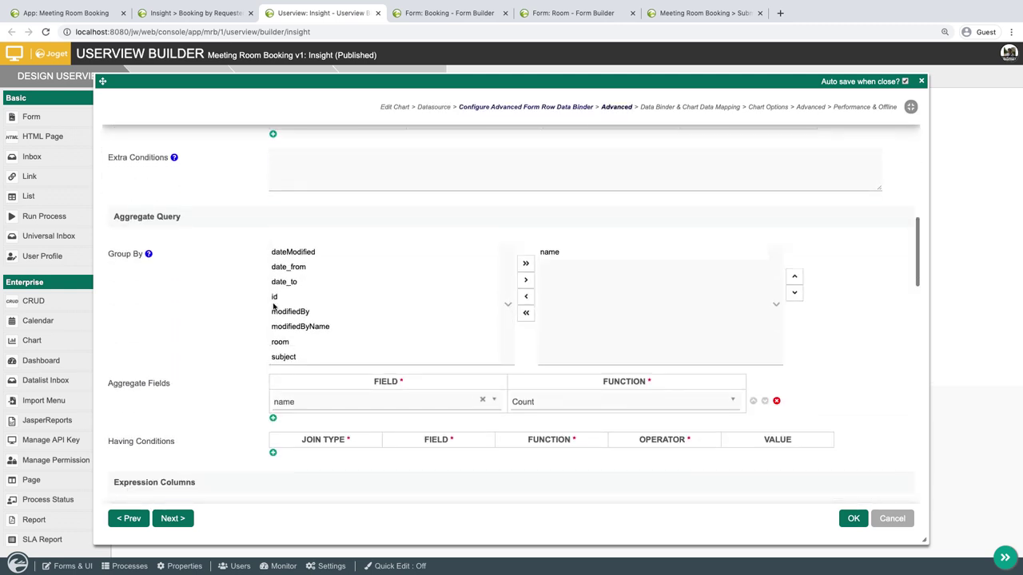
click(298, 344)
click(527, 296)
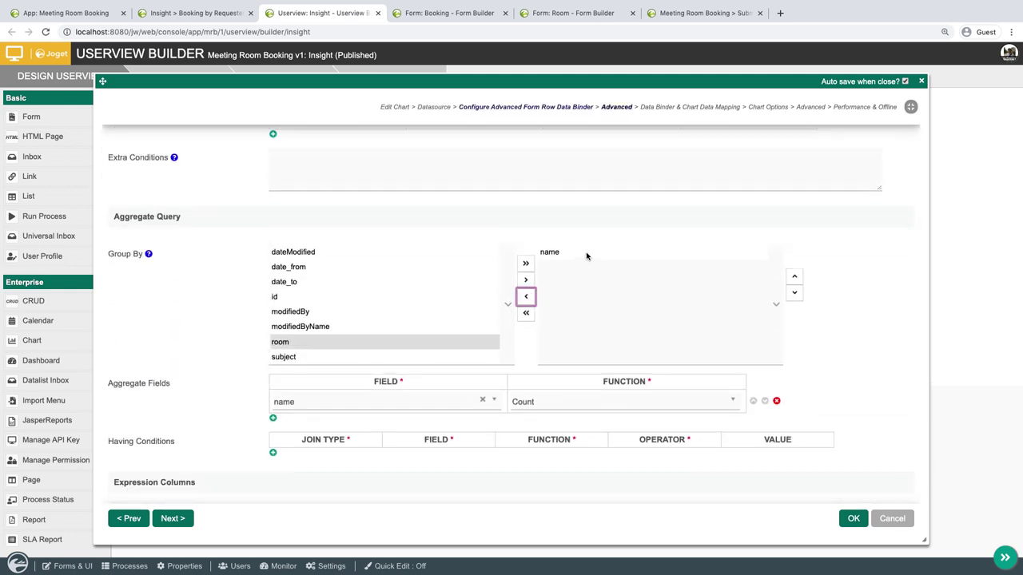
click(529, 280)
click(549, 252)
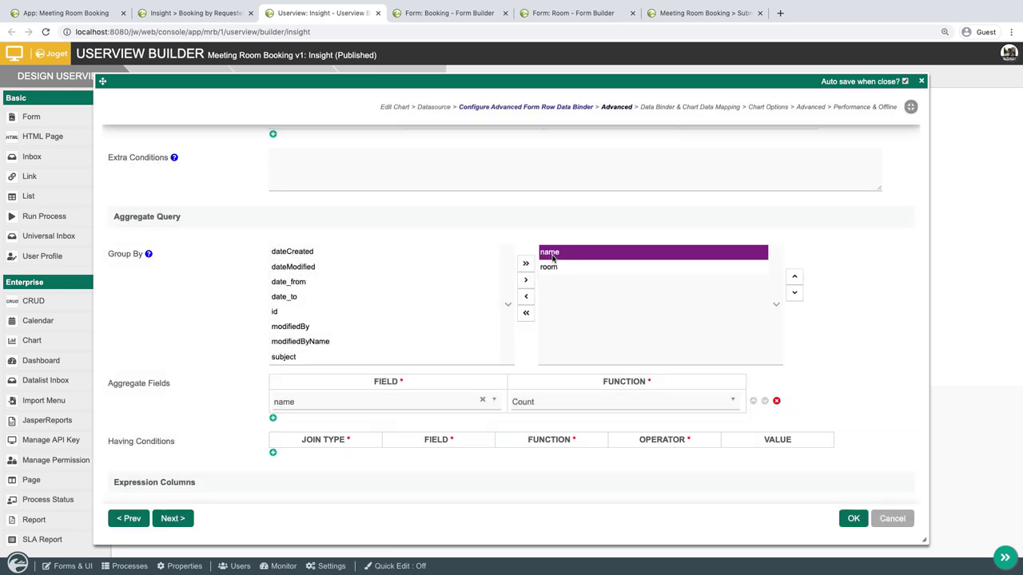
click(527, 297)
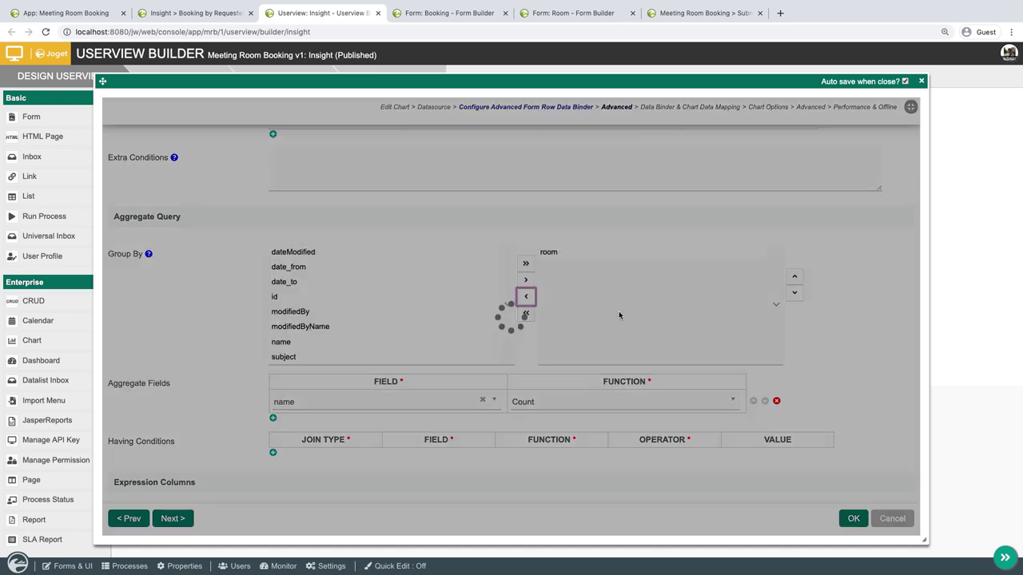
- Count on the room field and plot Room on the X-axis against Room (COUNT)
scroll(618, 315, down, 3)
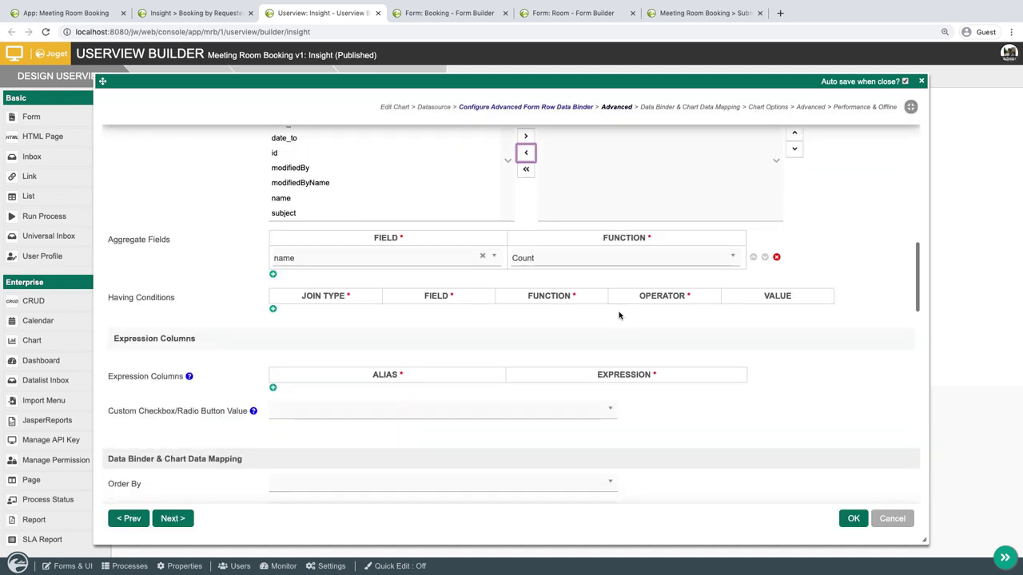
click(441, 258)
text(roo)
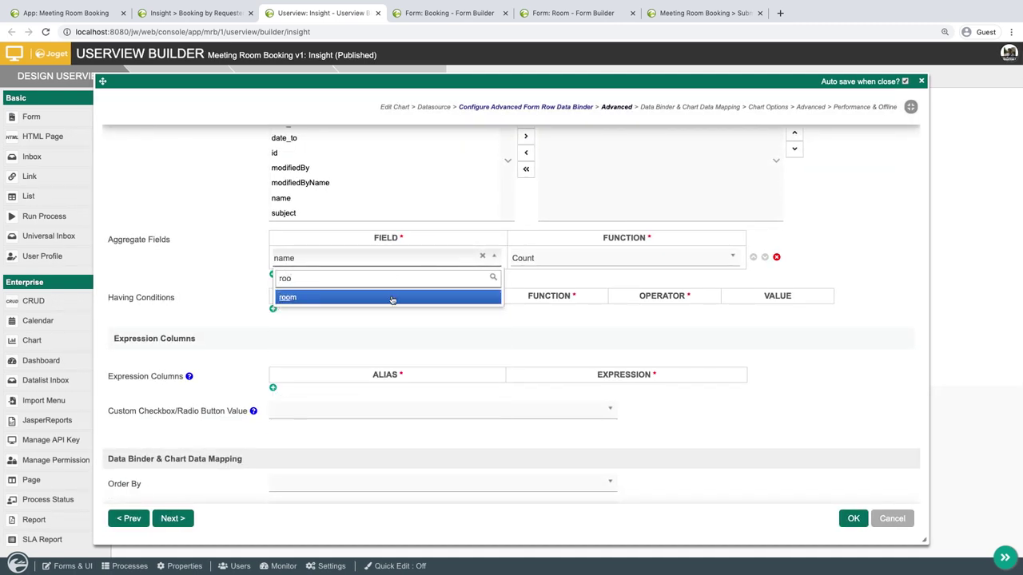
click(392, 297)
scroll(497, 328, down, 5)
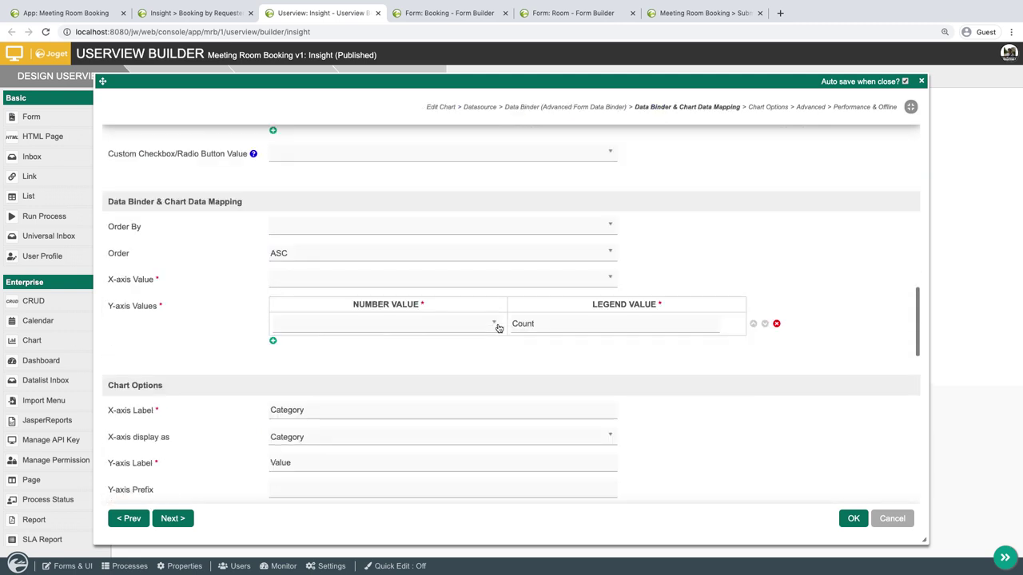
click(531, 230)
click(532, 231)
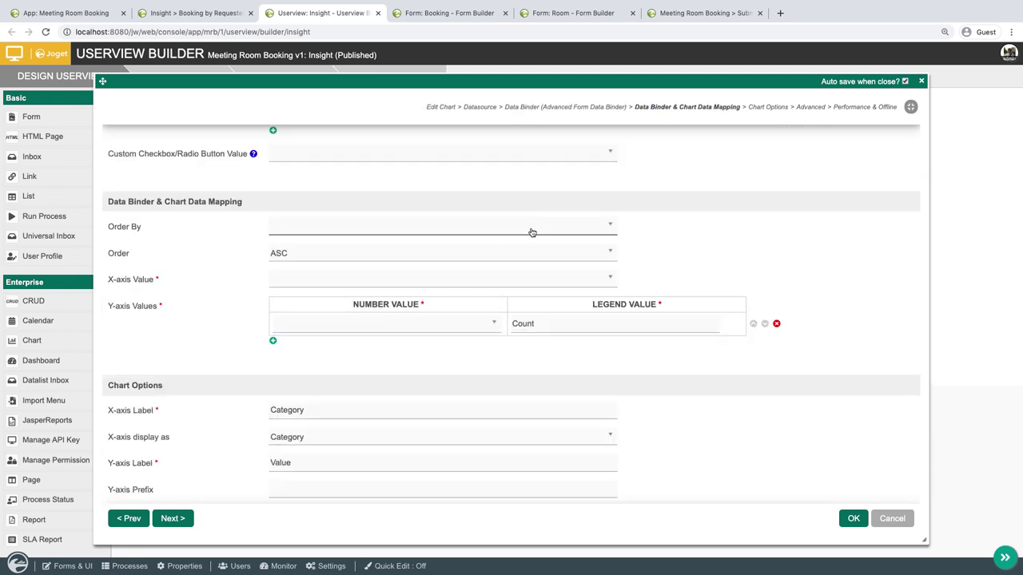
click(451, 286)
click(412, 319)
click(390, 324)
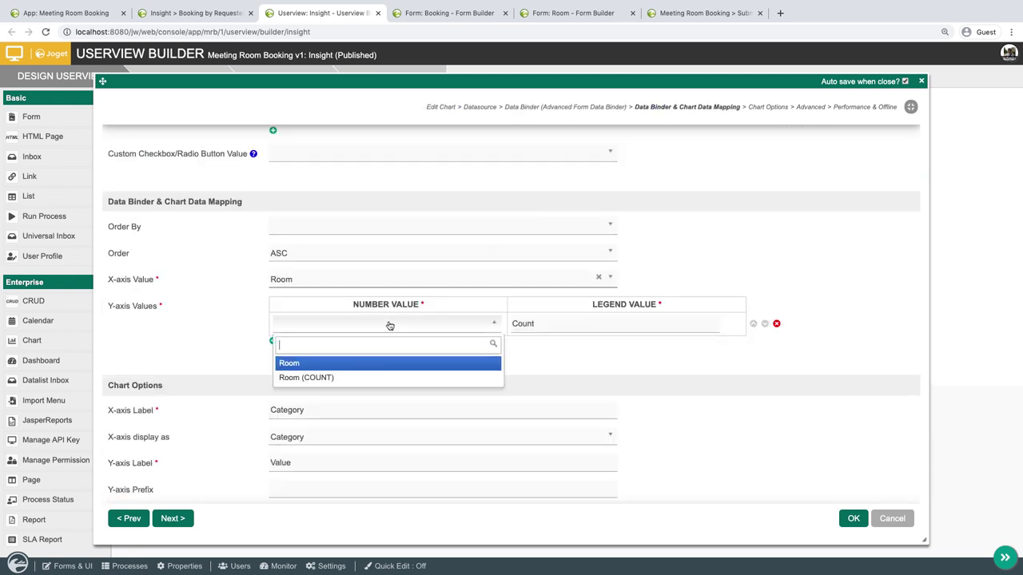
click(356, 379)
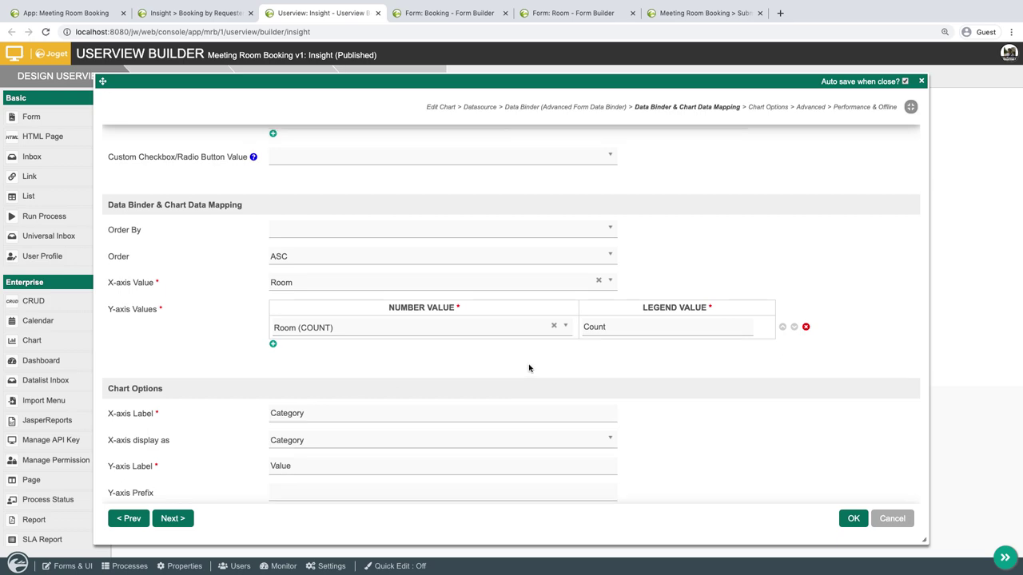
- Change the chart type to Bar Chart and confirm
scroll(529, 367, up, 10)
scroll(392, 261, up, 1)
scroll(392, 260, up, 2)
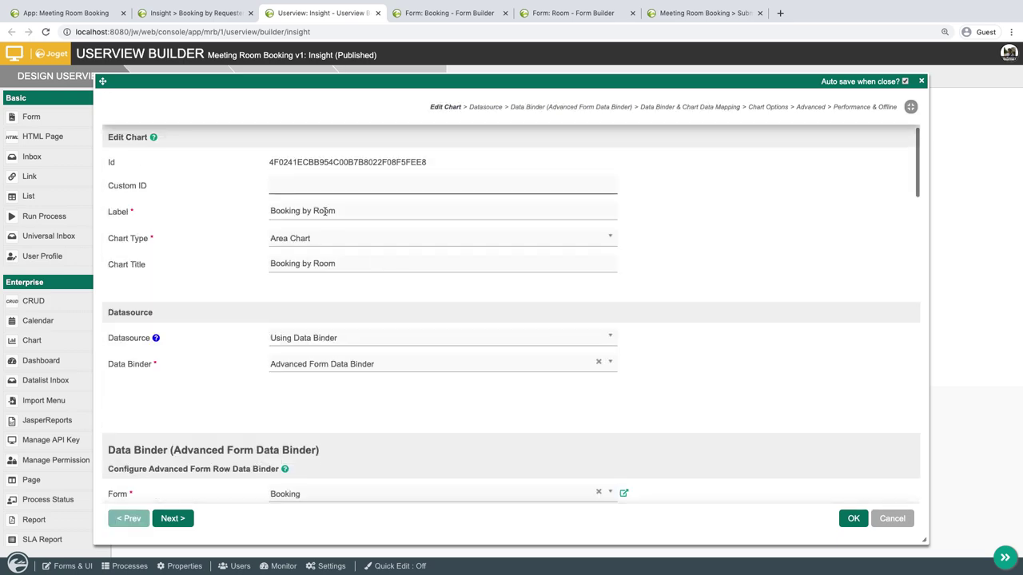
click(333, 241)
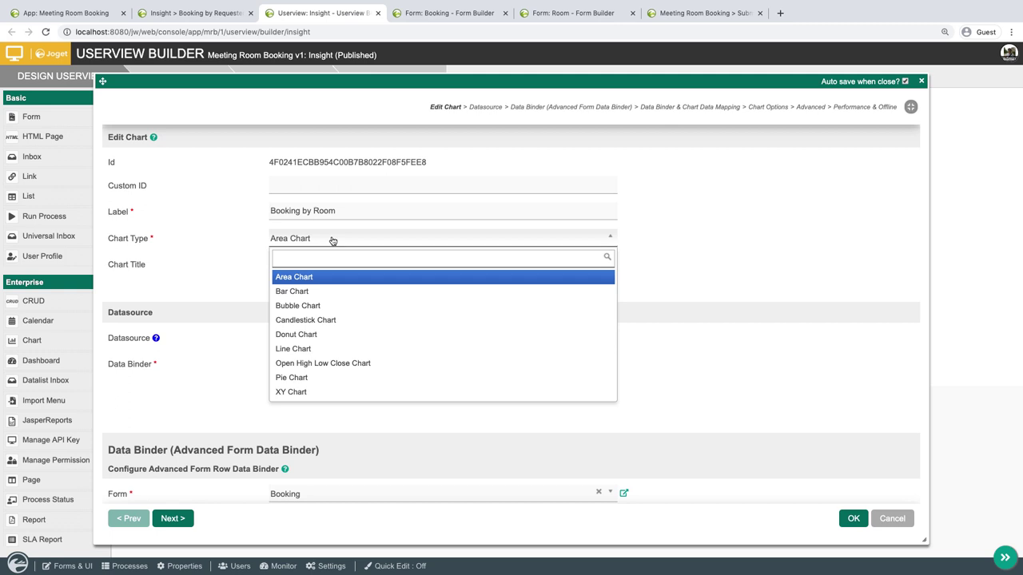
click(344, 293)
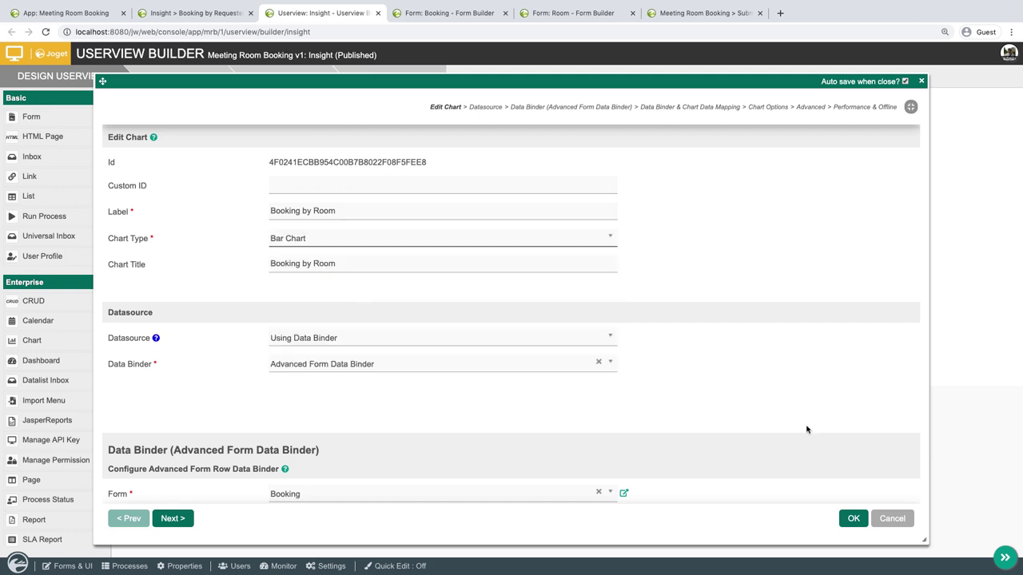
click(853, 519)
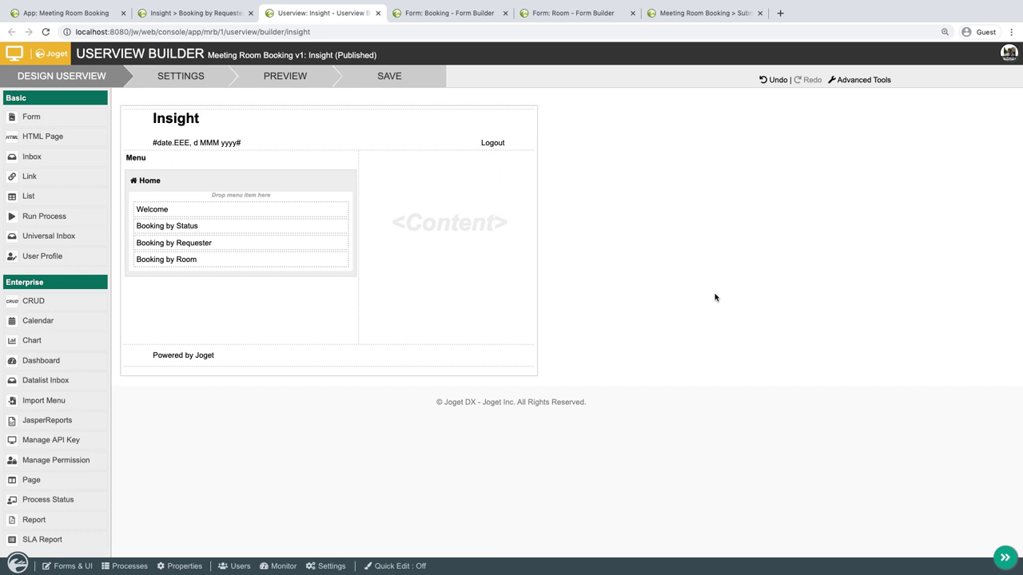
- Save the userview and view the Booking by Room bars for Alpha Room and Beta Room
click(390, 80)
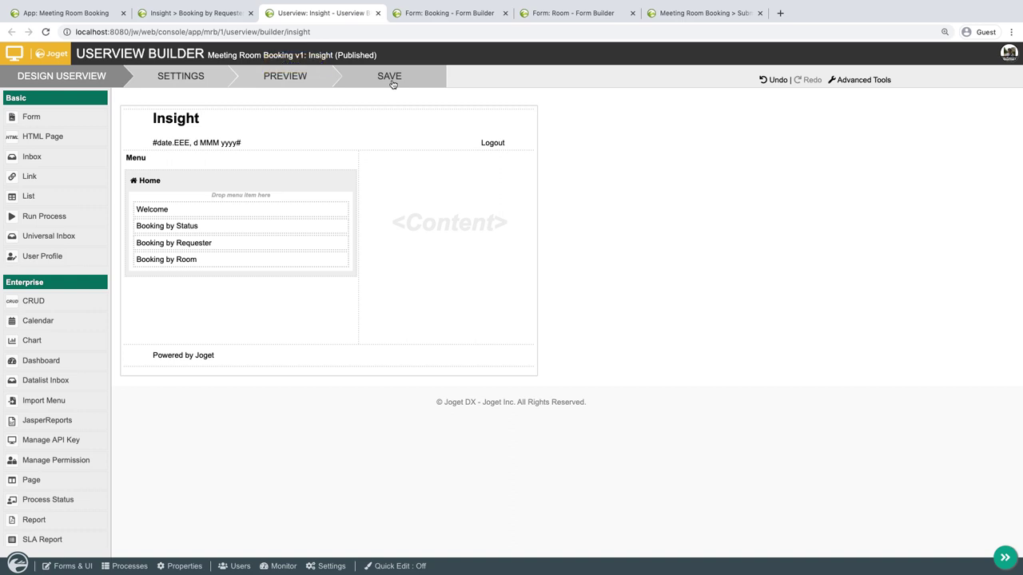
click(166, 12)
key(ctrl+r)
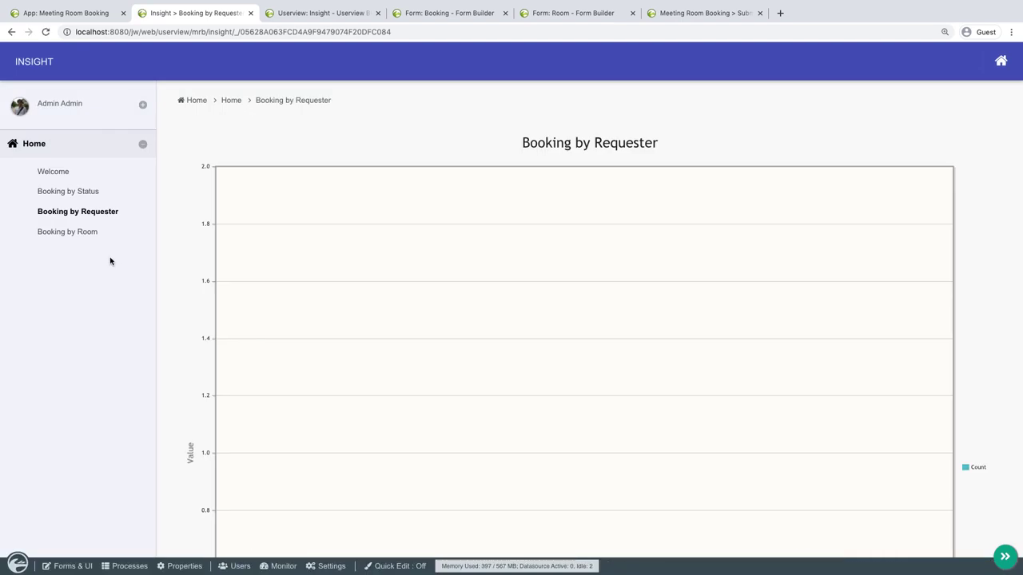
click(71, 232)
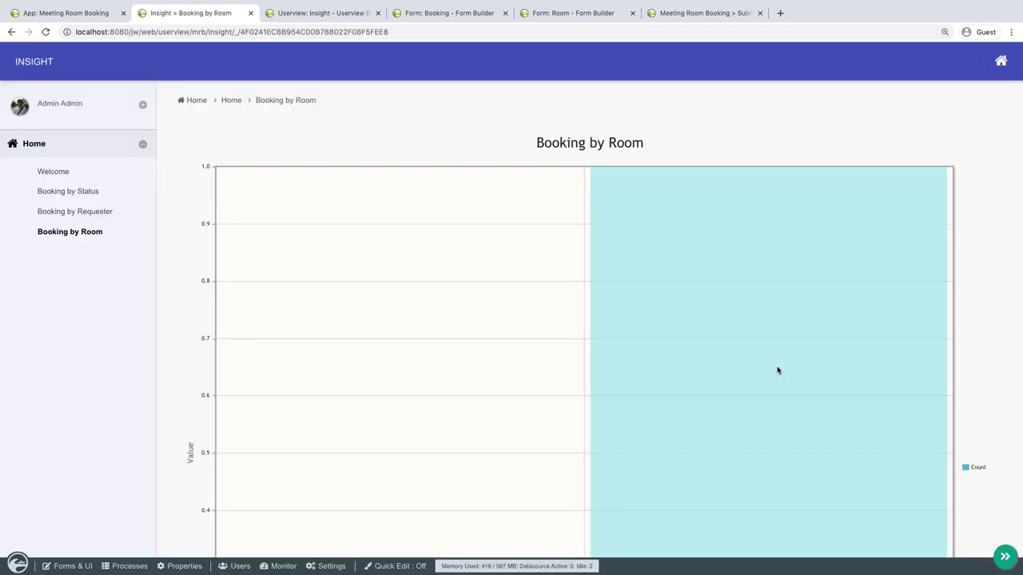
scroll(479, 405, down, 5)
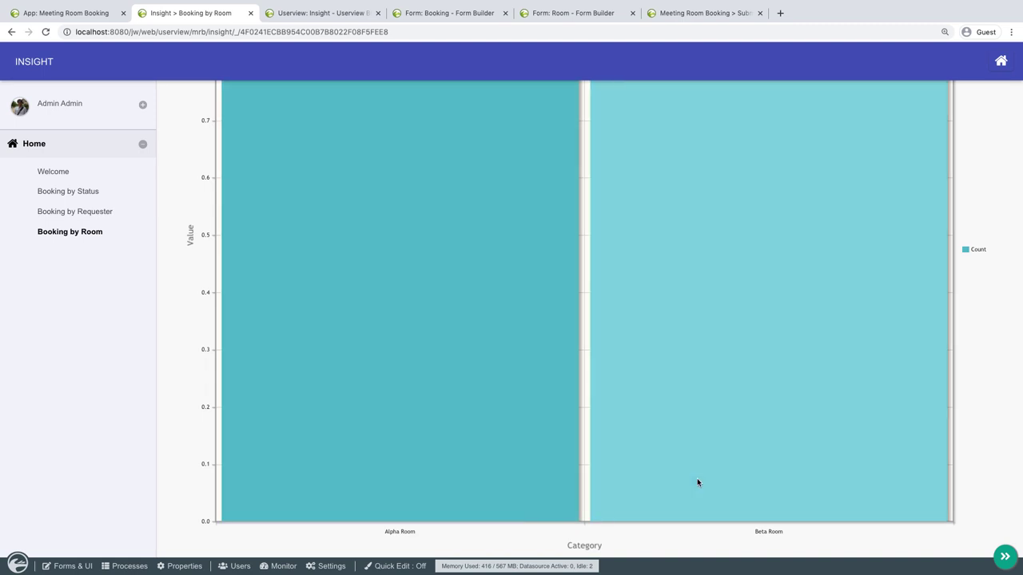
scroll(697, 483, up, 5)
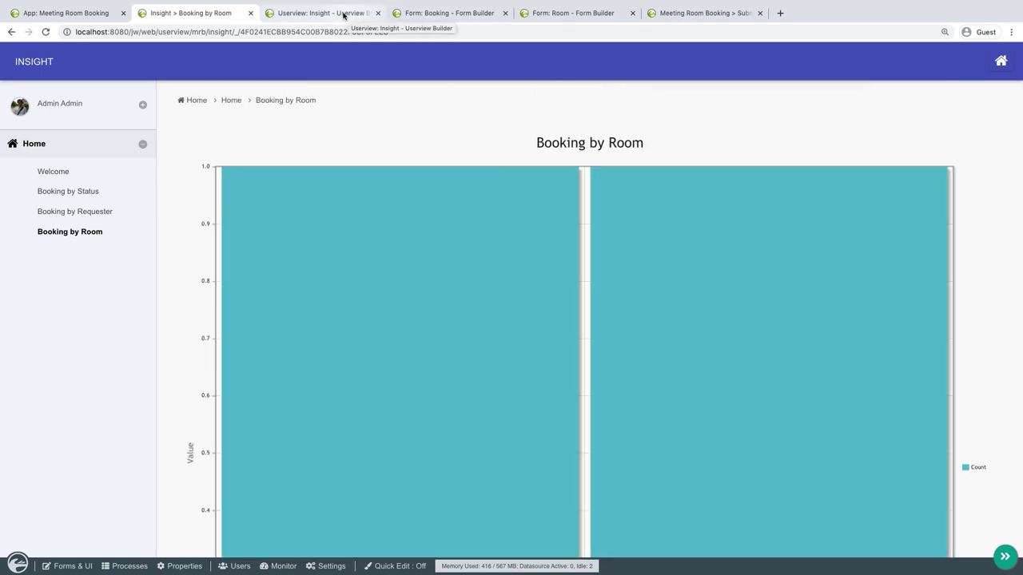
- Add a Dashboard item to Home in the Meeting Room Booking userview
click(88, 13)
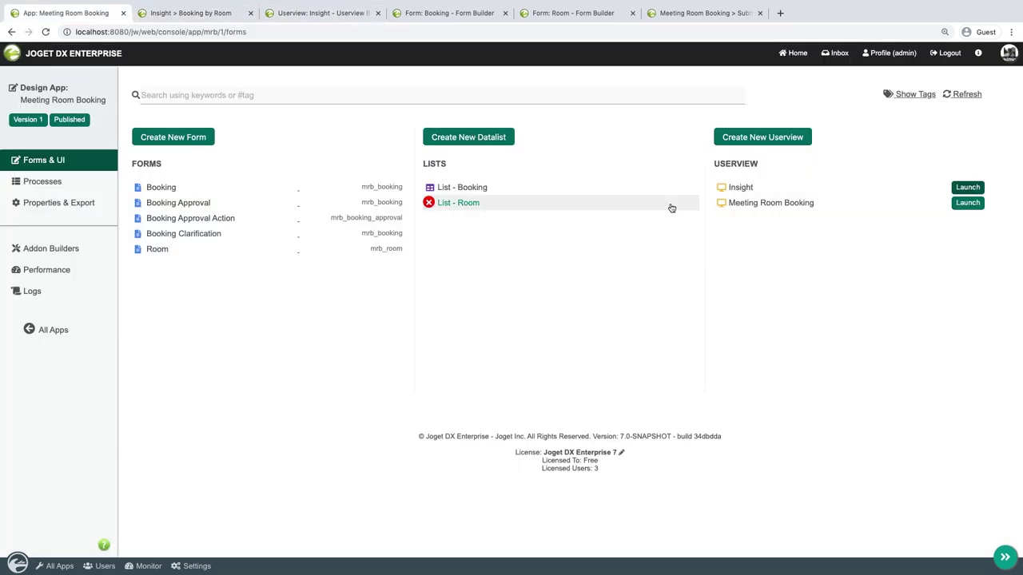
click(784, 206)
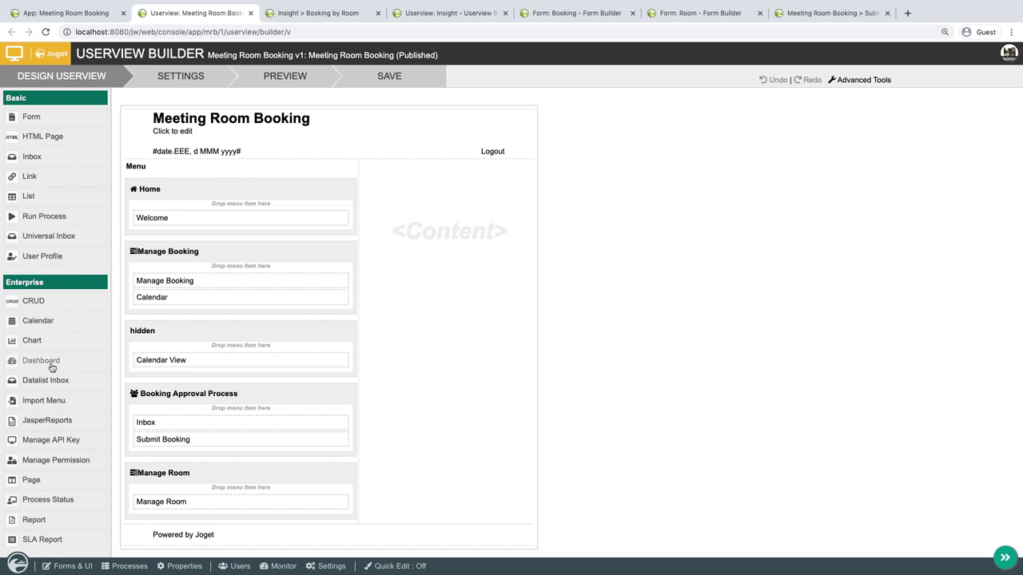
drag(50, 359, 228, 264)
- Base the dashboard on the Insight userview and label it 'Booking Insight'
click(317, 236)
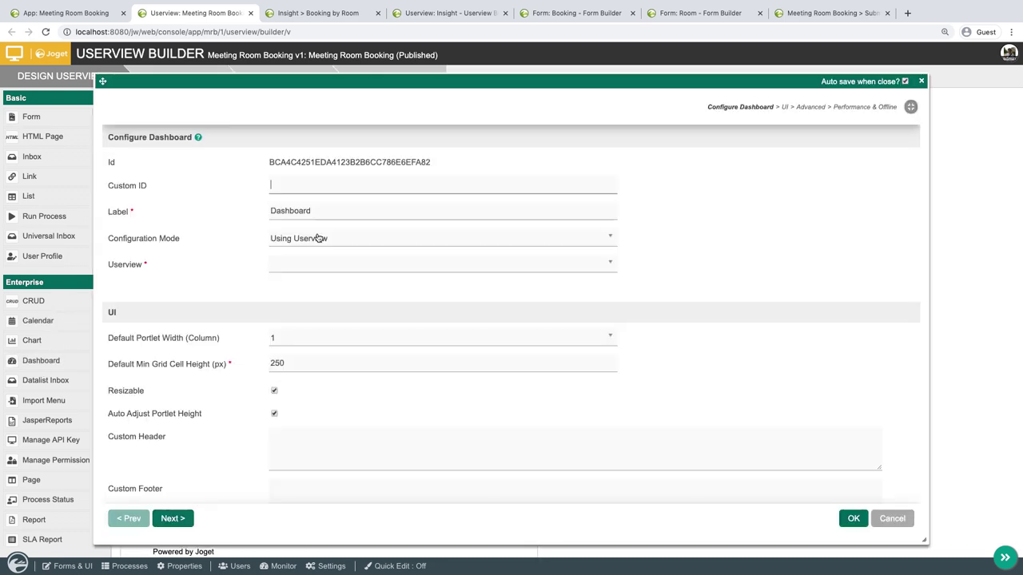
click(334, 240)
click(331, 238)
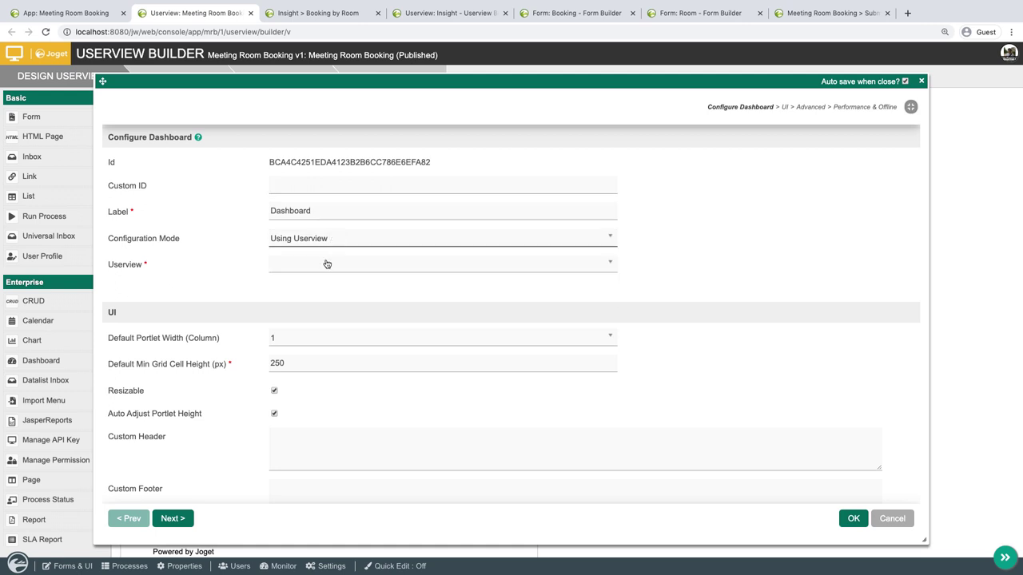
click(327, 264)
click(311, 300)
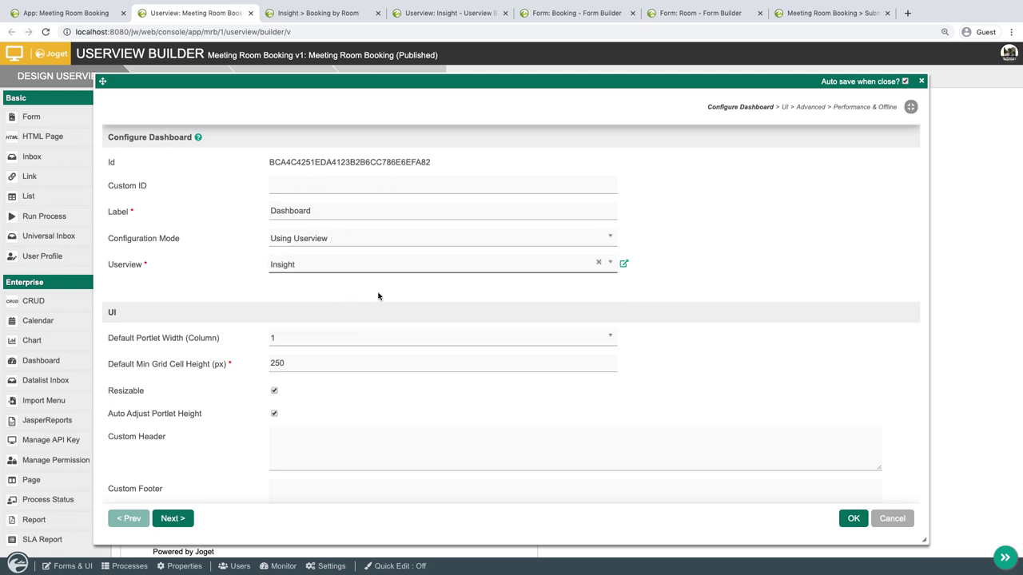
double_click(399, 210)
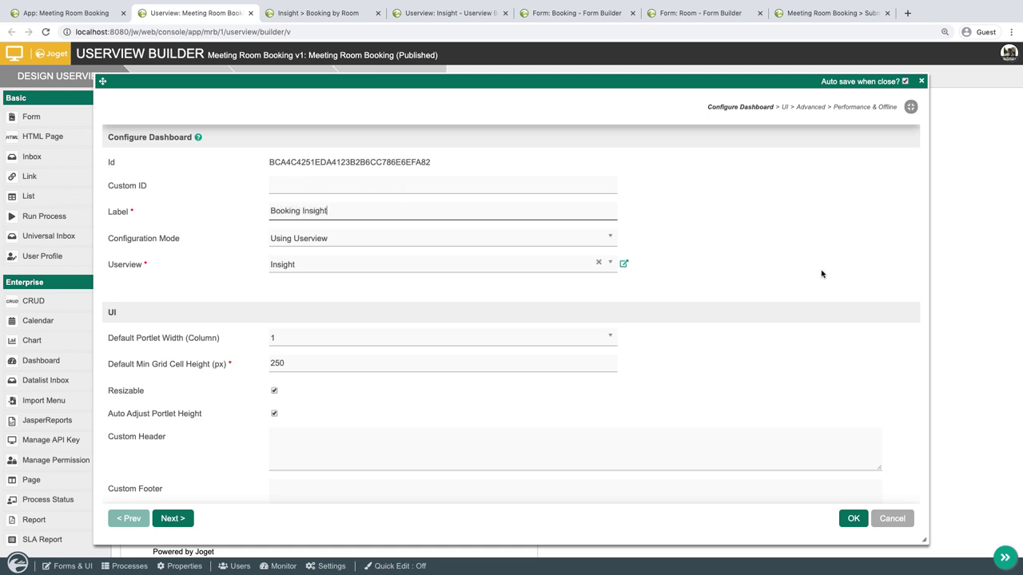
click(852, 518)
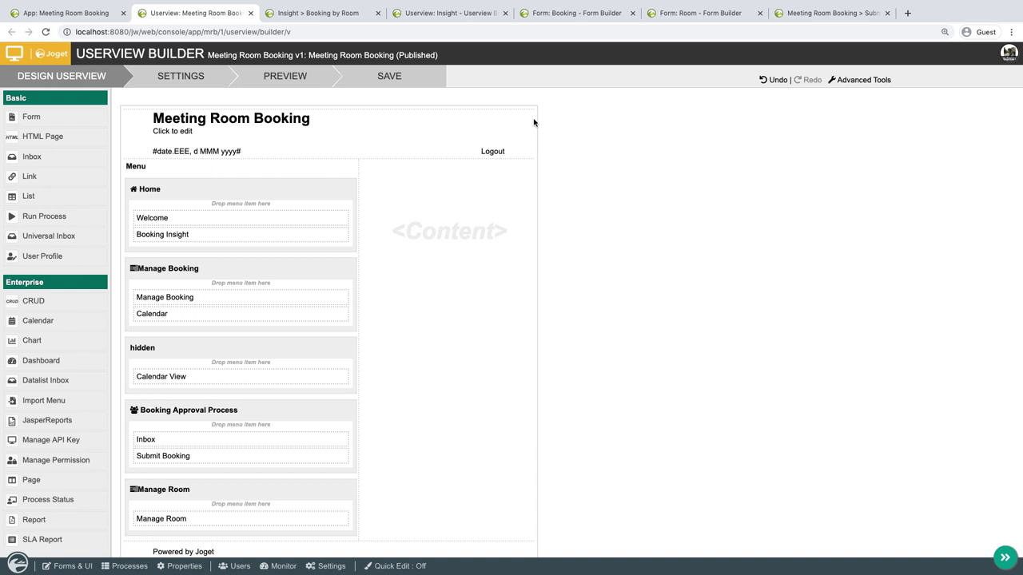
- Save the Meeting Room Booking userview and close the chart, Insight and Room builder tabs
click(416, 82)
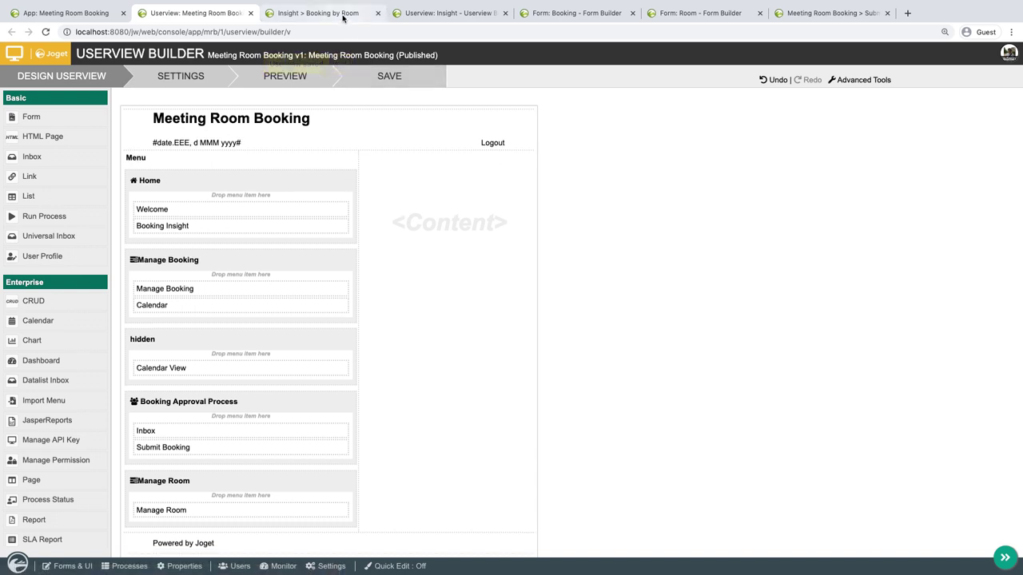
click(376, 14)
click(377, 14)
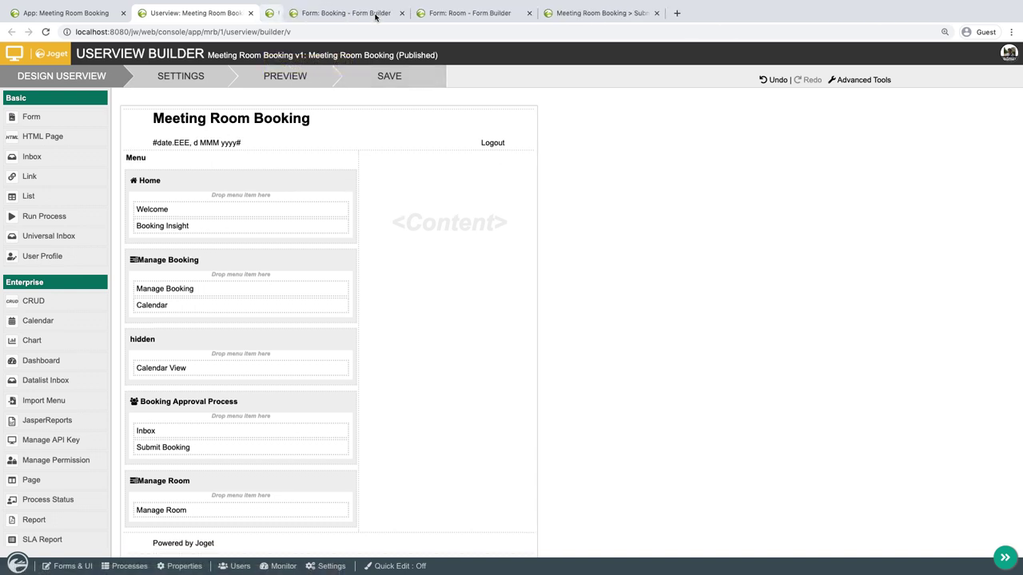
click(376, 14)
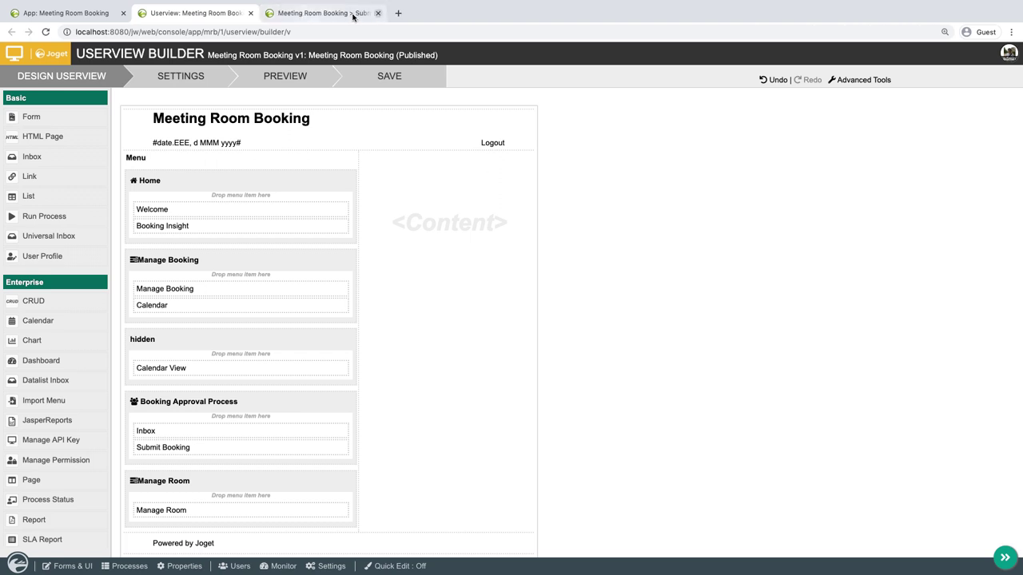
click(341, 15)
- View the Booking Insight dashboard charts in the running app, then return to the app console
click(84, 66)
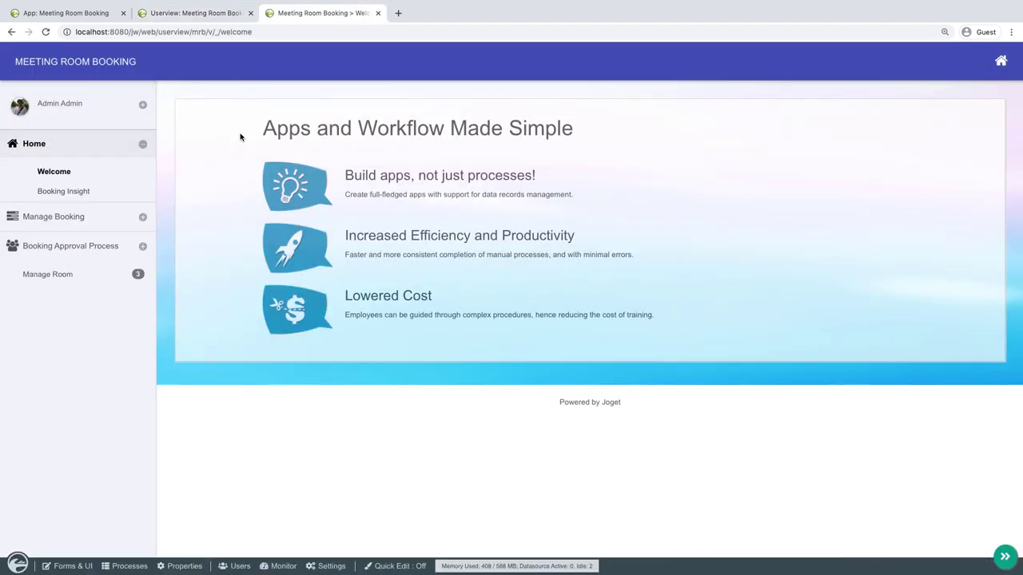
click(77, 195)
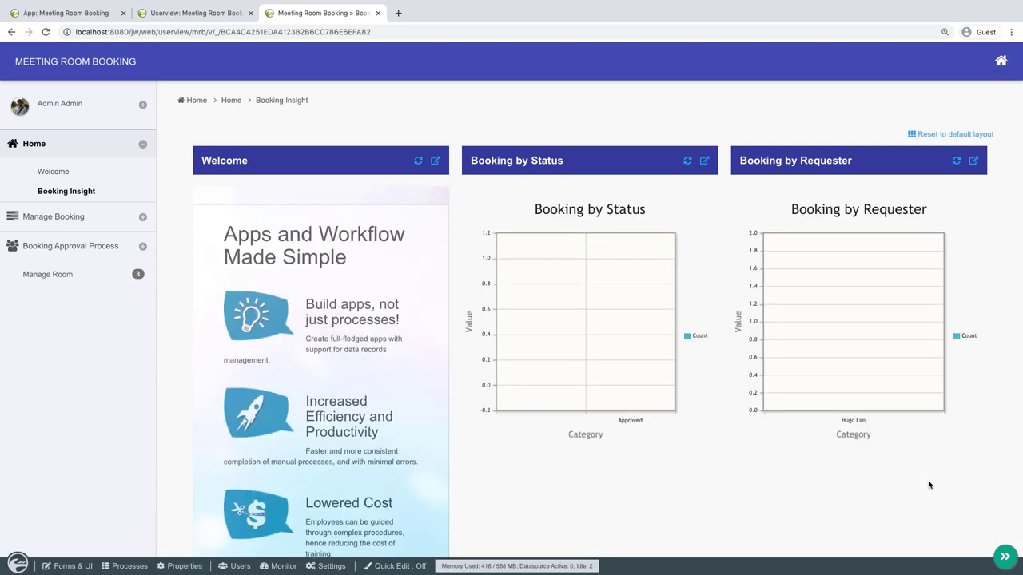
scroll(809, 468, down, 5)
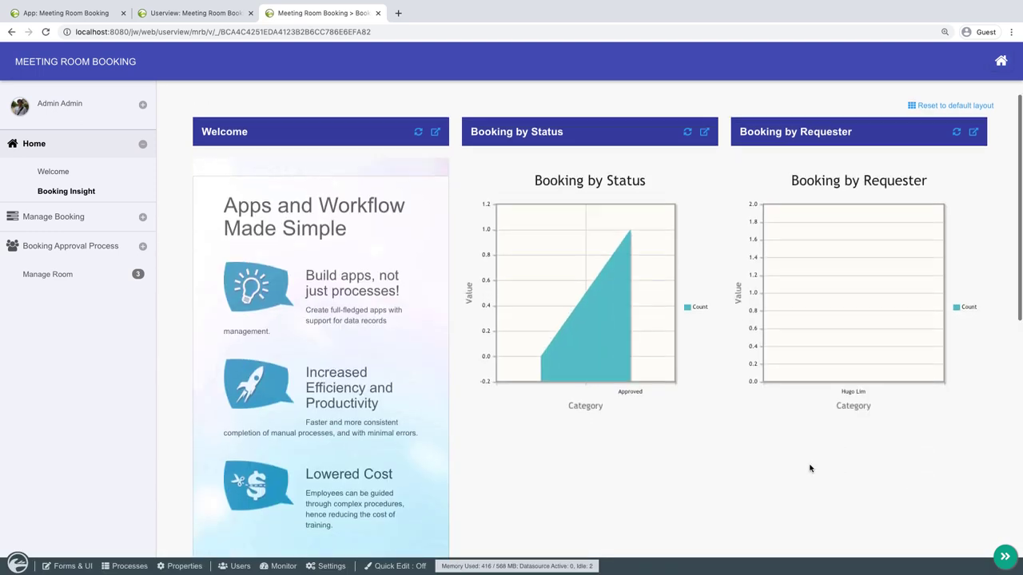
scroll(809, 469, down, 2)
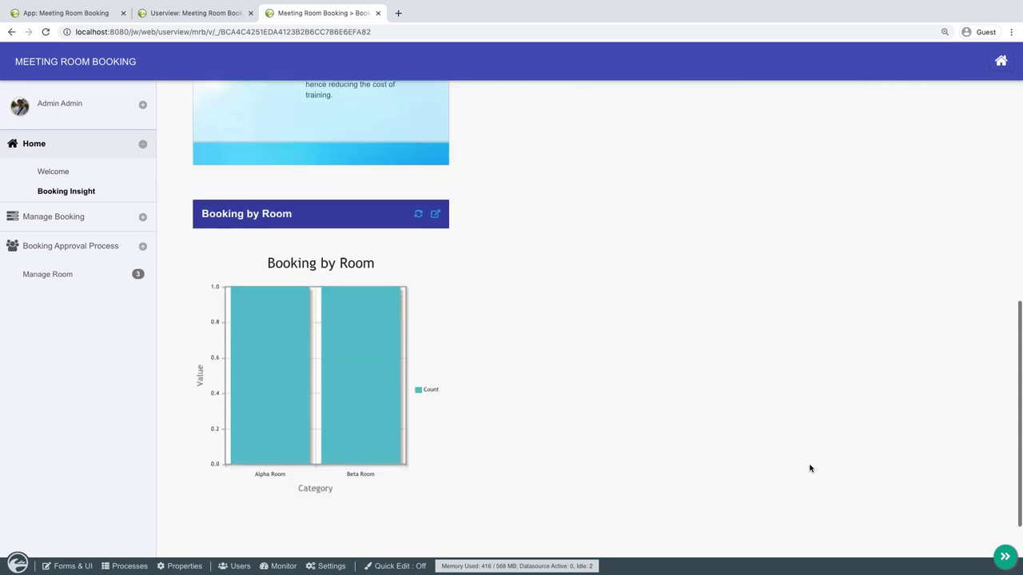
scroll(597, 294, up, 7)
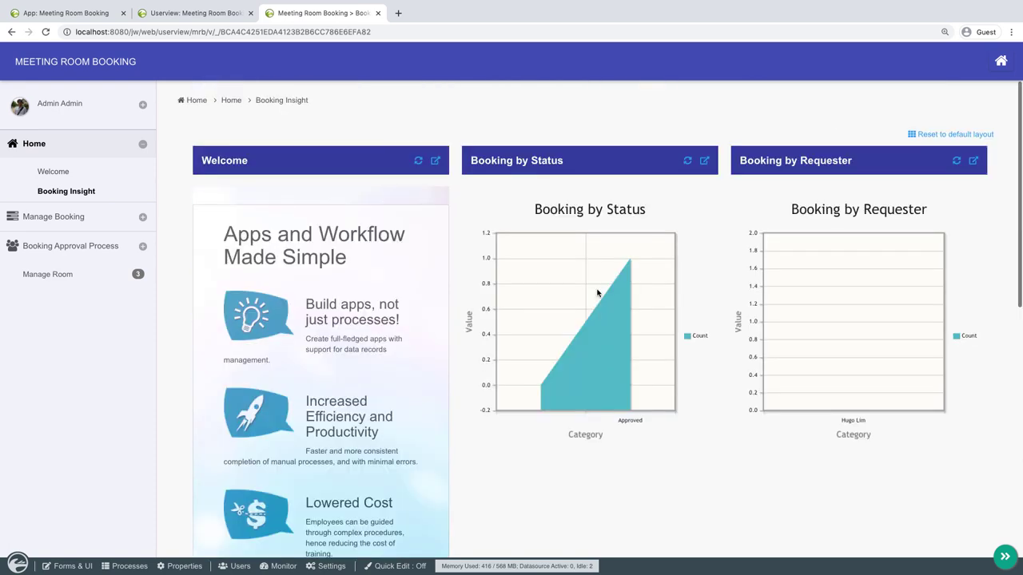
click(150, 13)
click(72, 14)
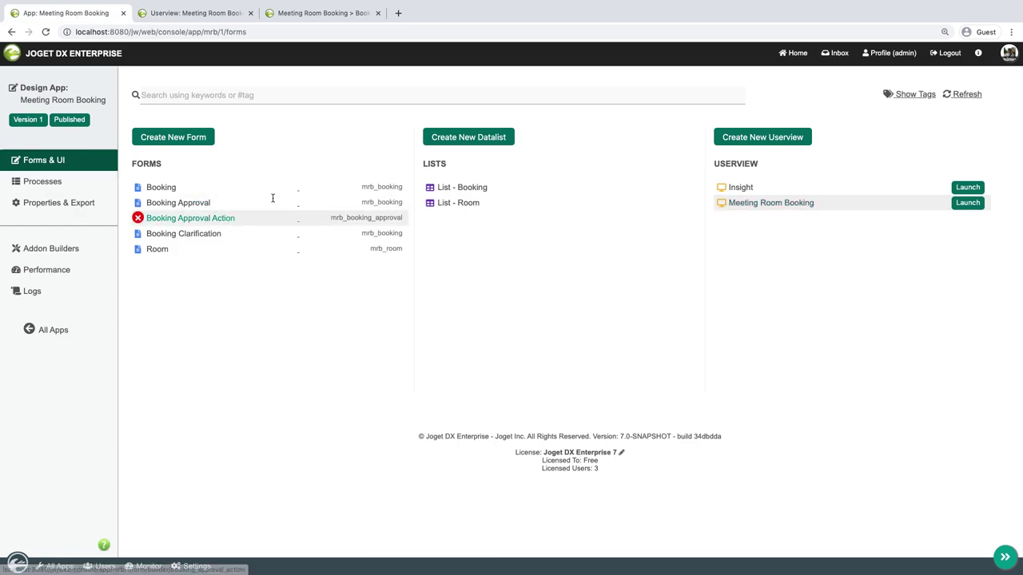
- Delete Welcome from Home in the Insight userview, save, and reload the Booking Insight dashboard
click(762, 184)
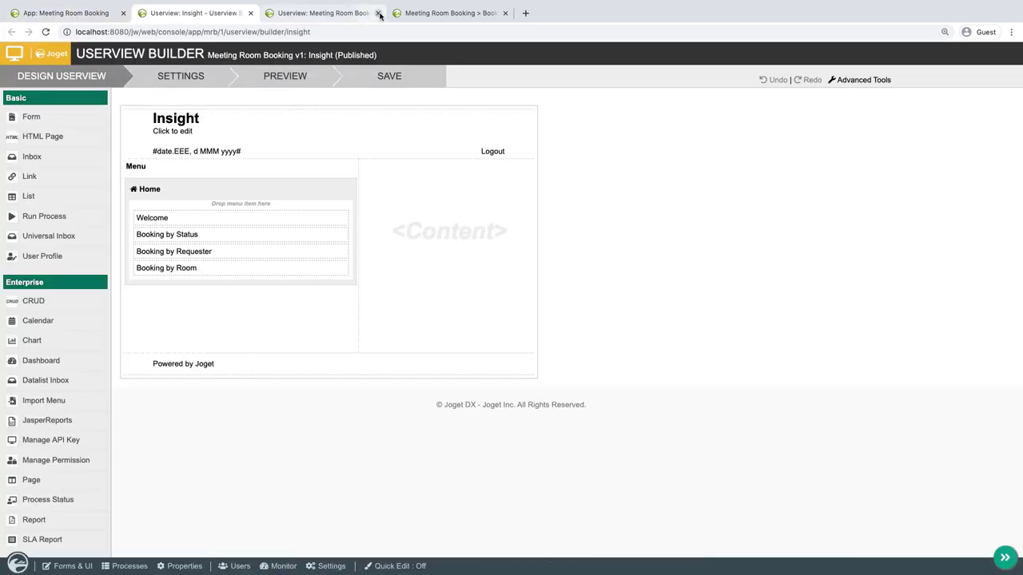
click(378, 13)
click(341, 217)
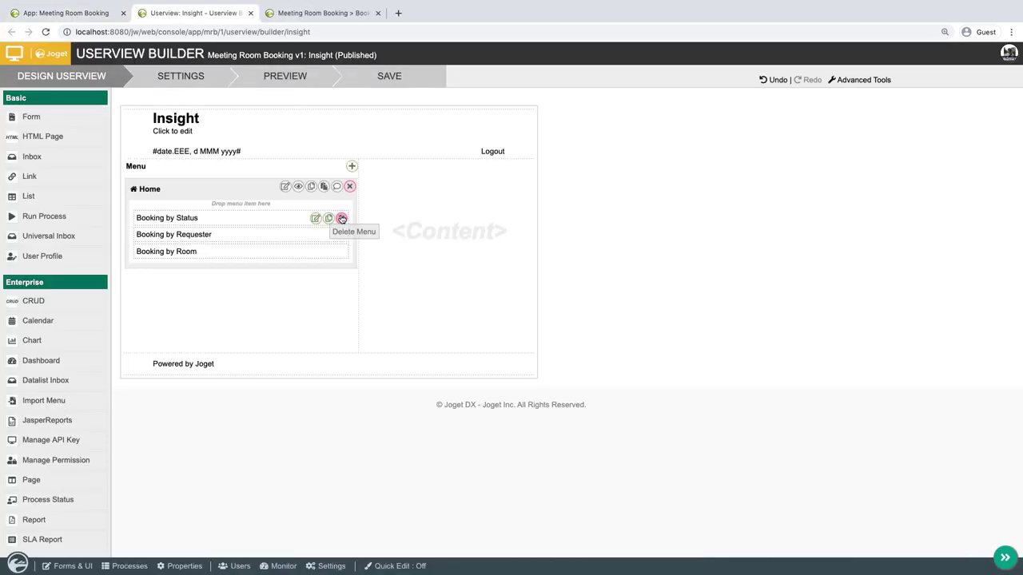
click(396, 76)
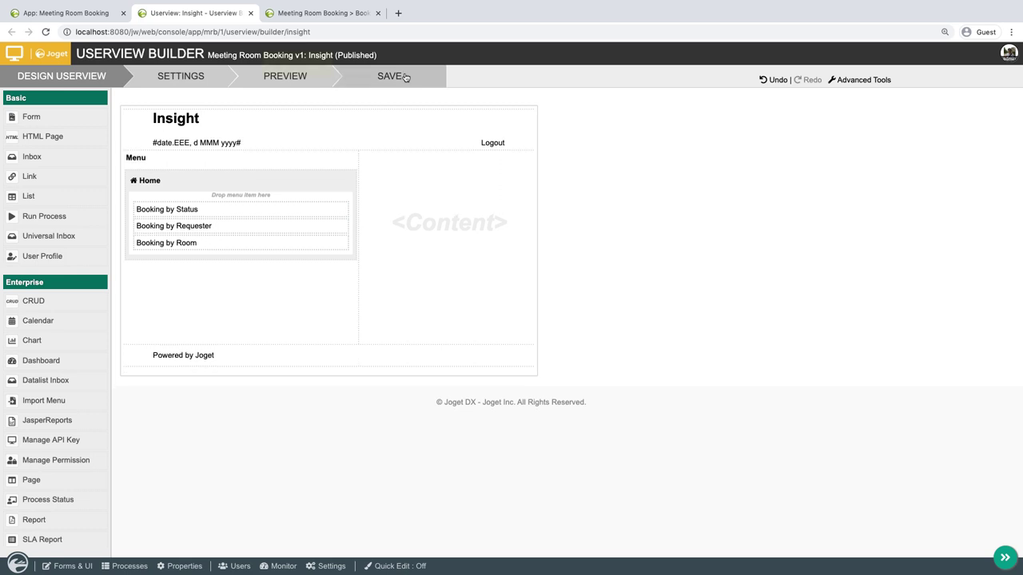
click(249, 15)
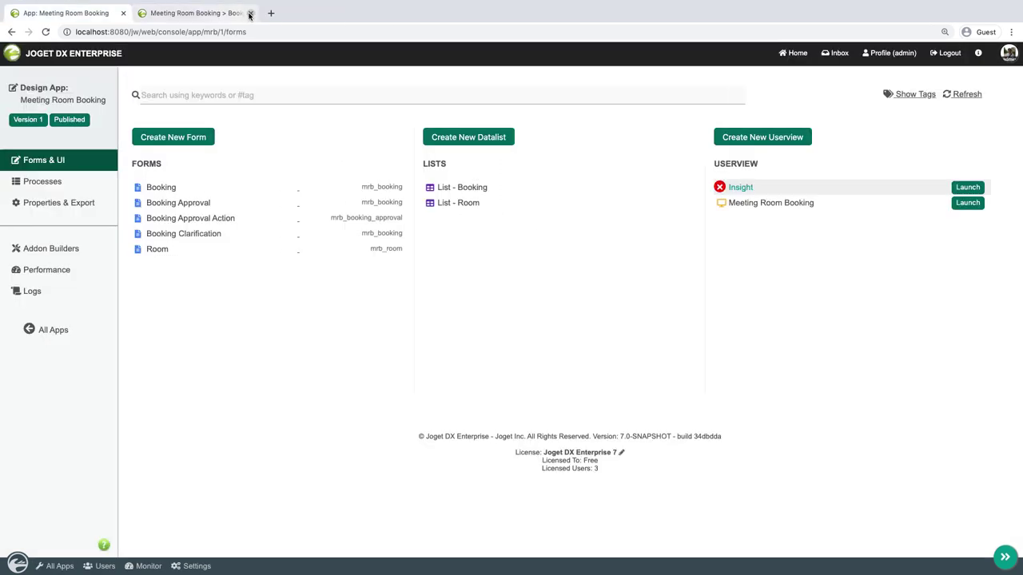
click(217, 16)
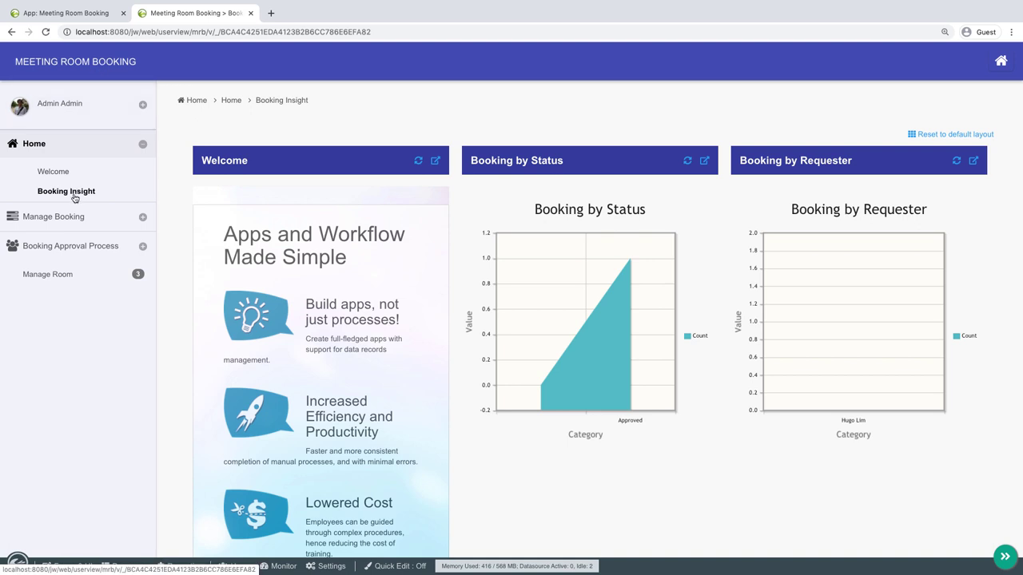